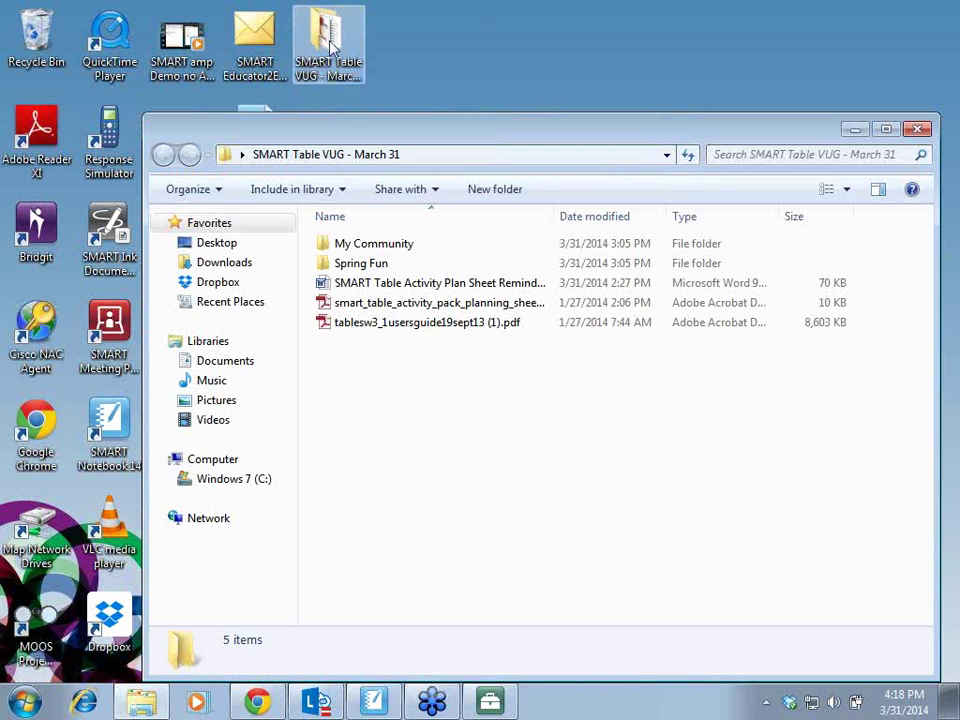
# Step: Open the Spring Fun folder to view its activity files, and put the folder window away
pyautogui.click(365, 268)
pyautogui.doubleClick(365, 265)
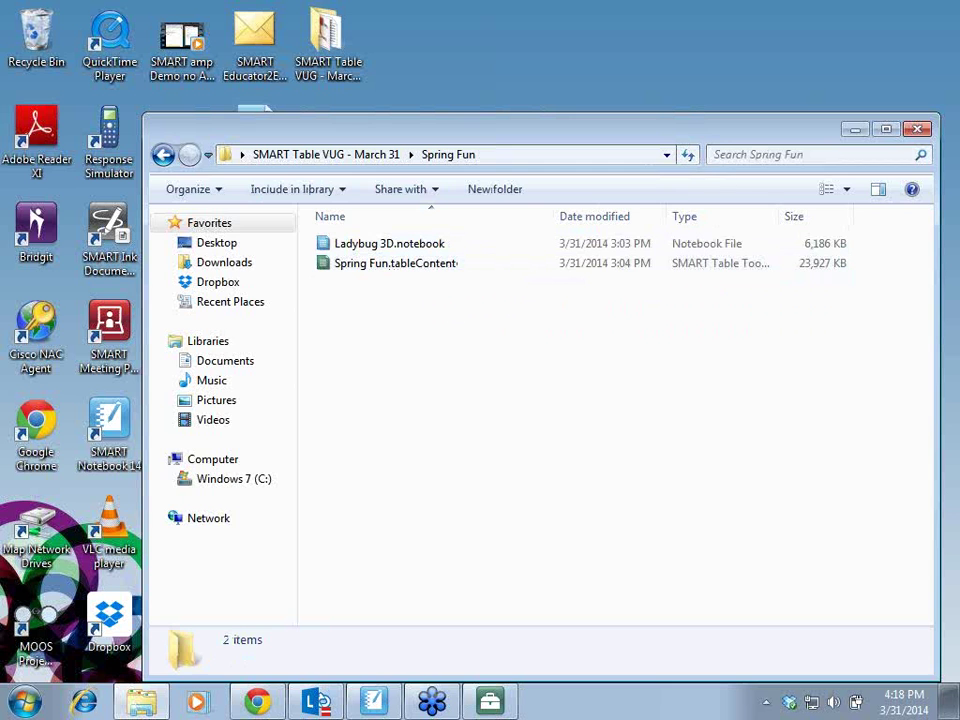
pyautogui.click(855, 129)
# Step: Switch to the SMART Notebook presentation and show page 12, "How to Build a SMART Table Activity Pack"
pyautogui.click(503, 709)
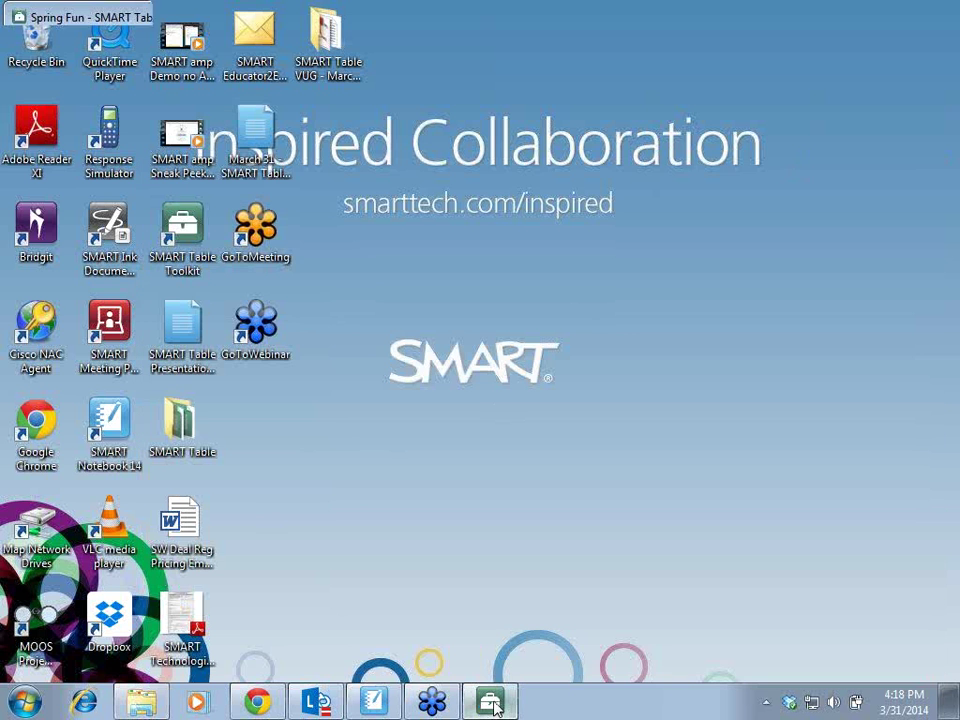
pyautogui.click(370, 710)
pyautogui.click(106, 420)
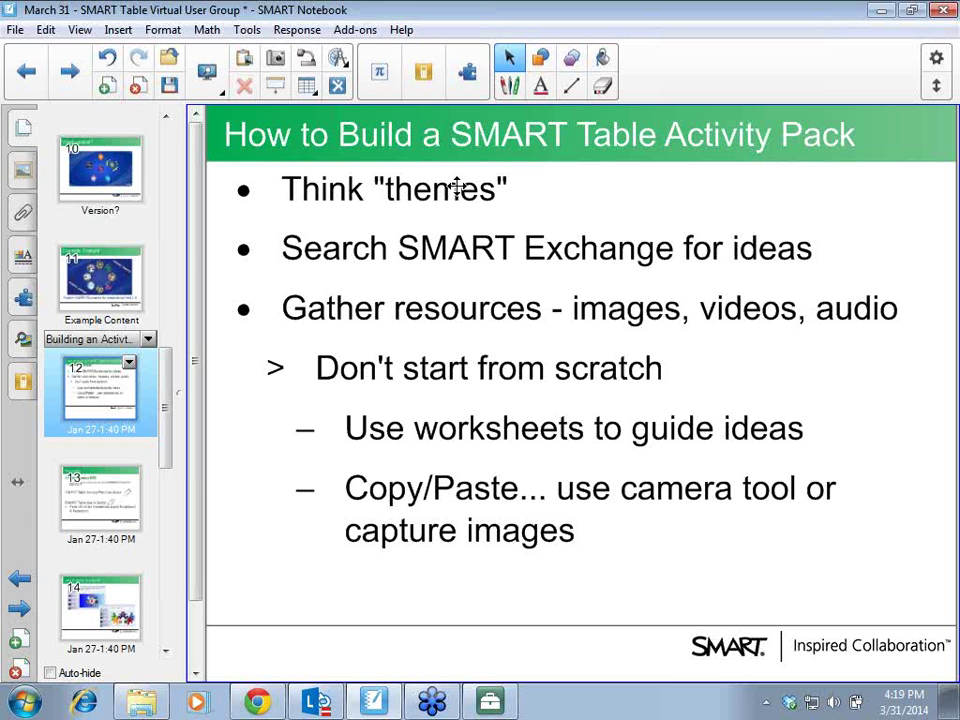
# Step: Switch to the SMART Table Toolkit and look through the full list of applications that can be included
pyautogui.click(489, 700)
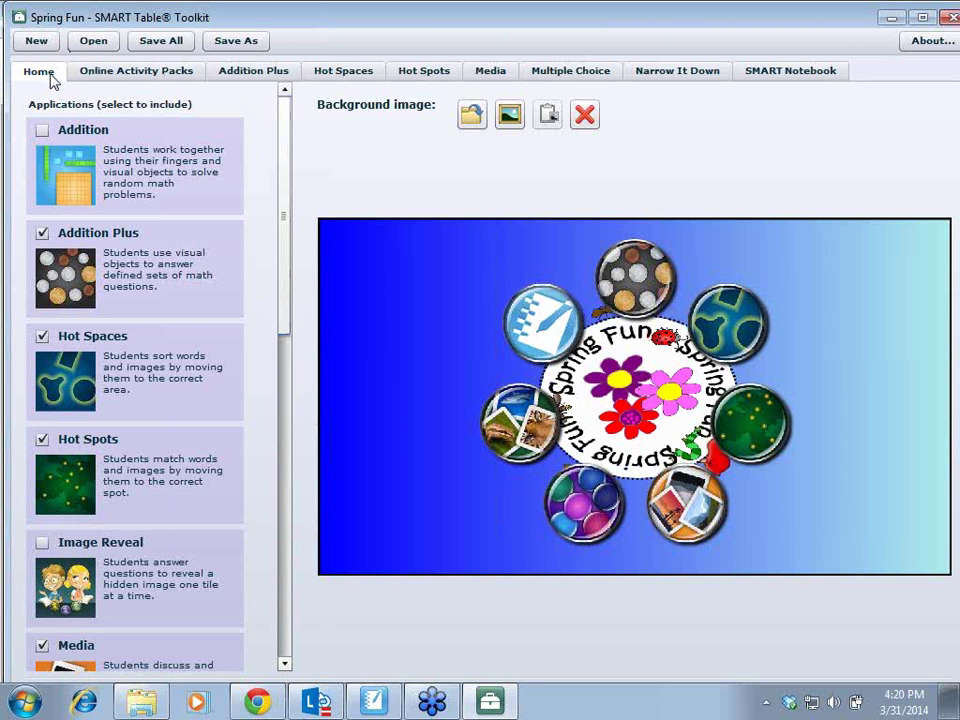
pyautogui.moveTo(284, 148); pyautogui.dragTo(290, 530)
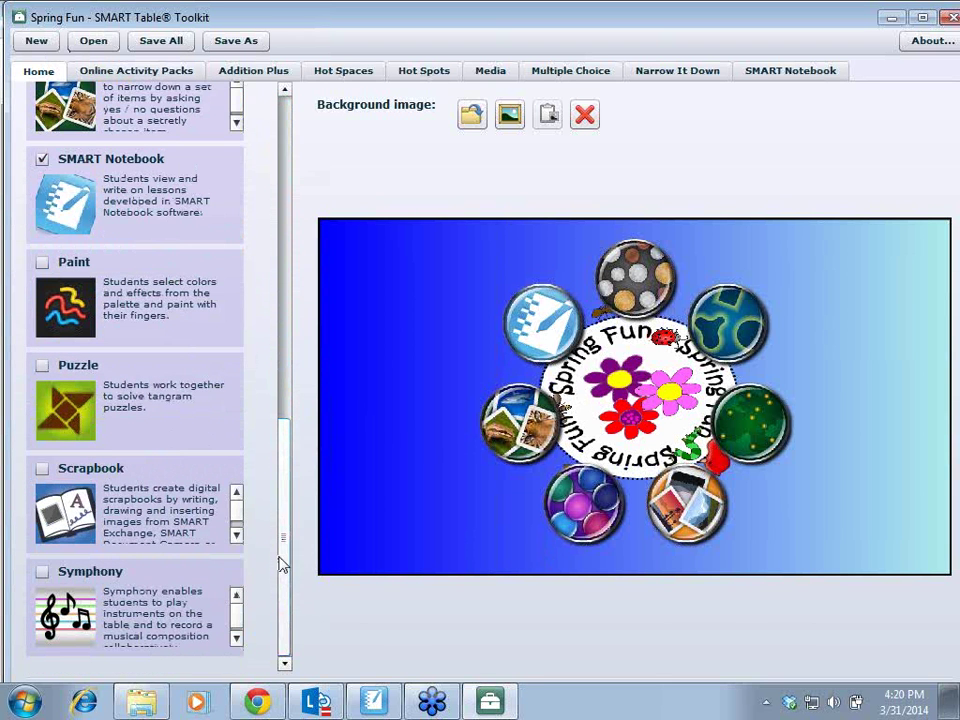
pyautogui.moveTo(283, 540); pyautogui.dragTo(257, 182)
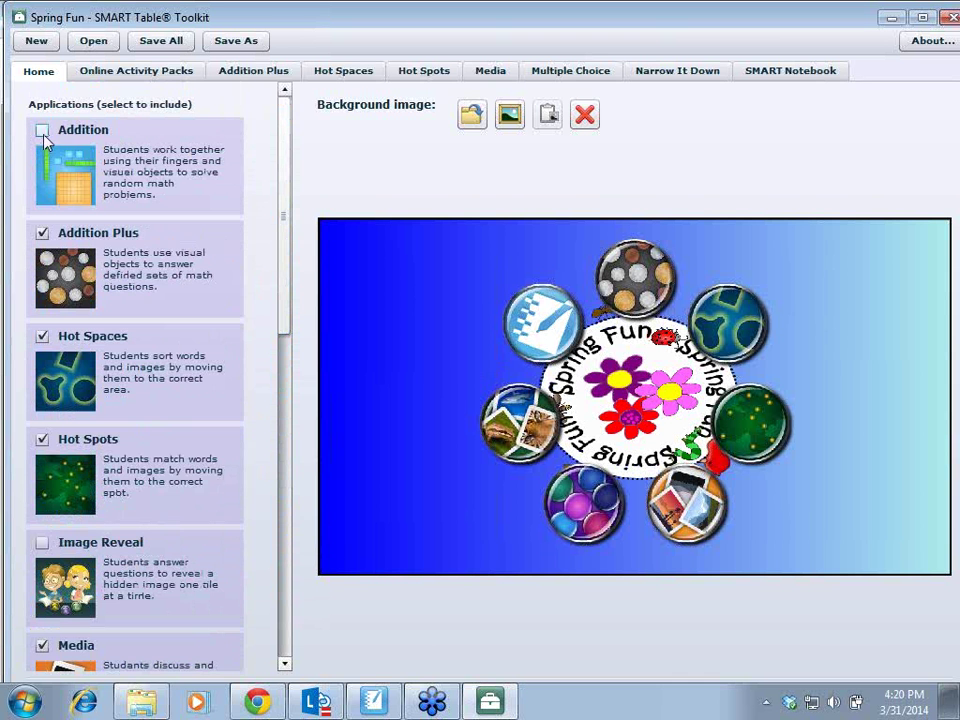
pyautogui.moveTo(281, 139)
pyautogui.mouseDown()
pyautogui.moveTo(294, 199)
pyautogui.moveTo(278, 367)
pyautogui.moveTo(296, 476)
pyautogui.moveTo(285, 508)
pyautogui.moveTo(287, 128)
pyautogui.mouseUp()
pyautogui.moveTo(283, 200); pyautogui.dragTo(276, 145)
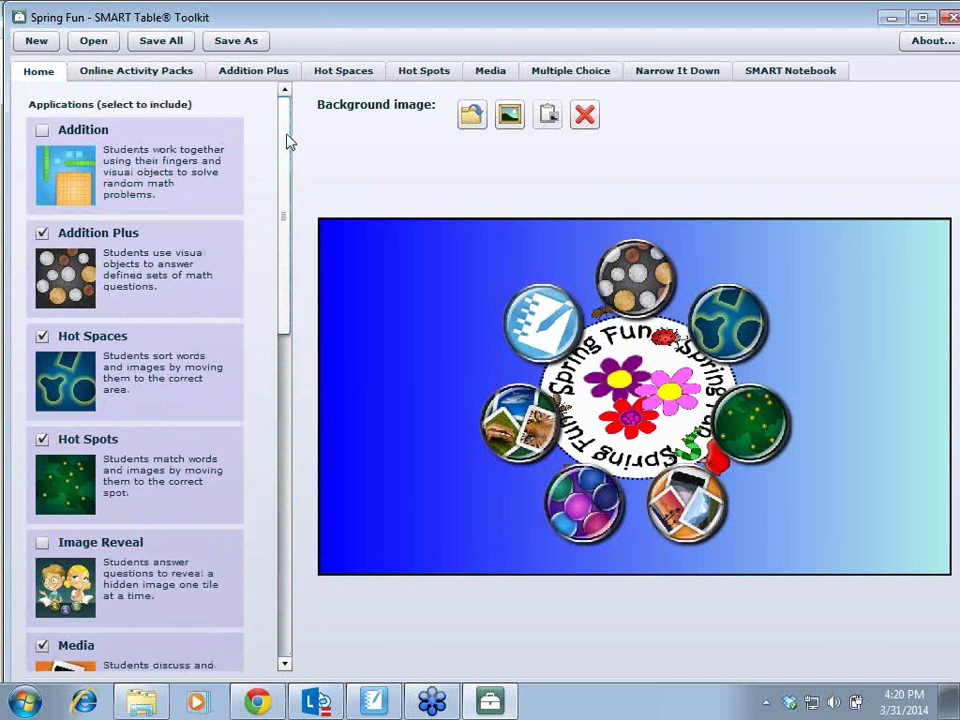
pyautogui.moveTo(281, 152); pyautogui.dragTo(302, 113)
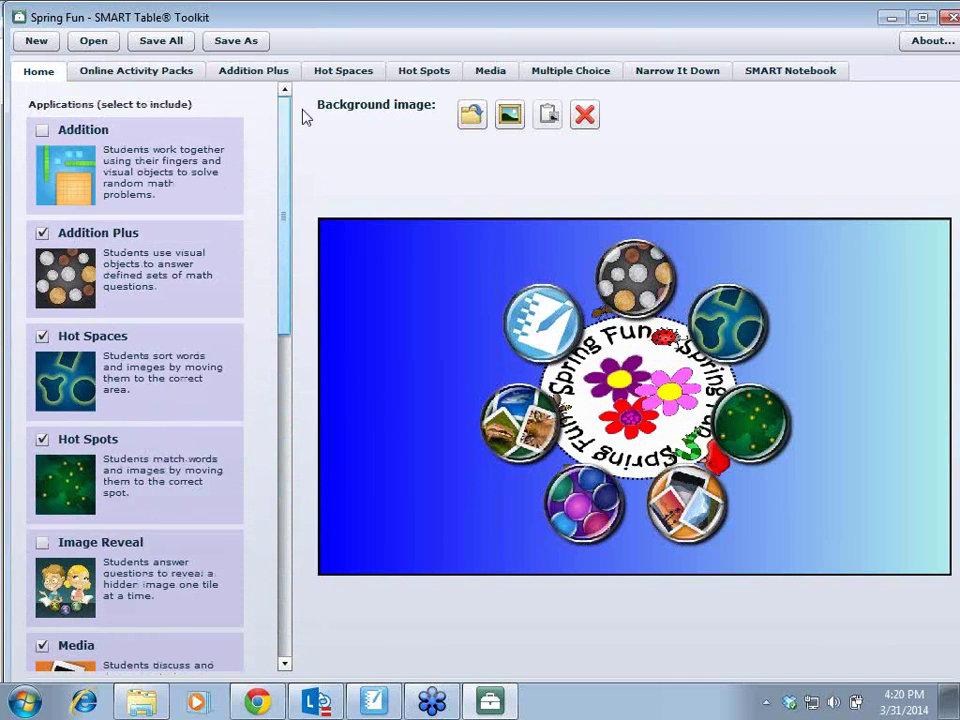
pyautogui.moveTo(284, 181); pyautogui.dragTo(274, 529)
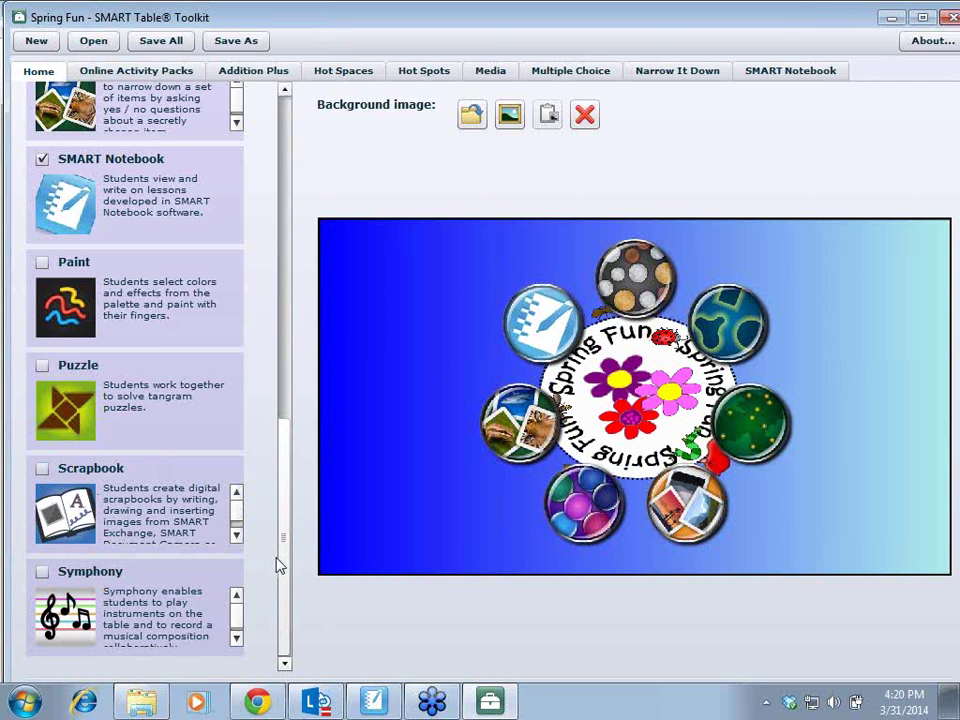
pyautogui.moveTo(281, 570); pyautogui.dragTo(283, 207)
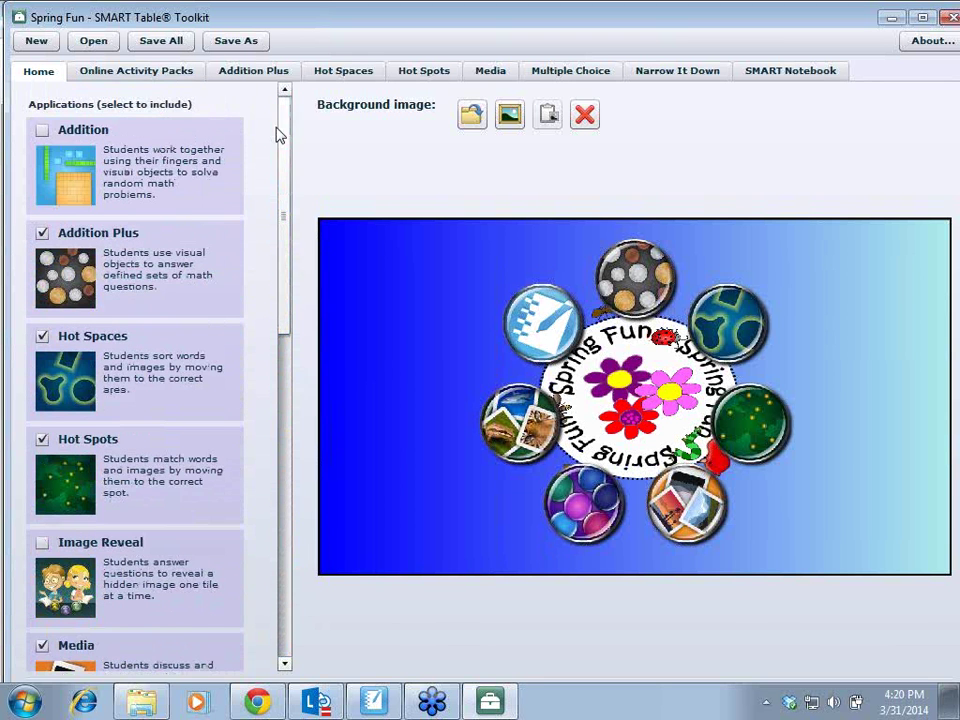
# Step: View the Online Activity Packs page and the setup pages of the Spring Fun applications, and return to the Home page
pyautogui.click(156, 77)
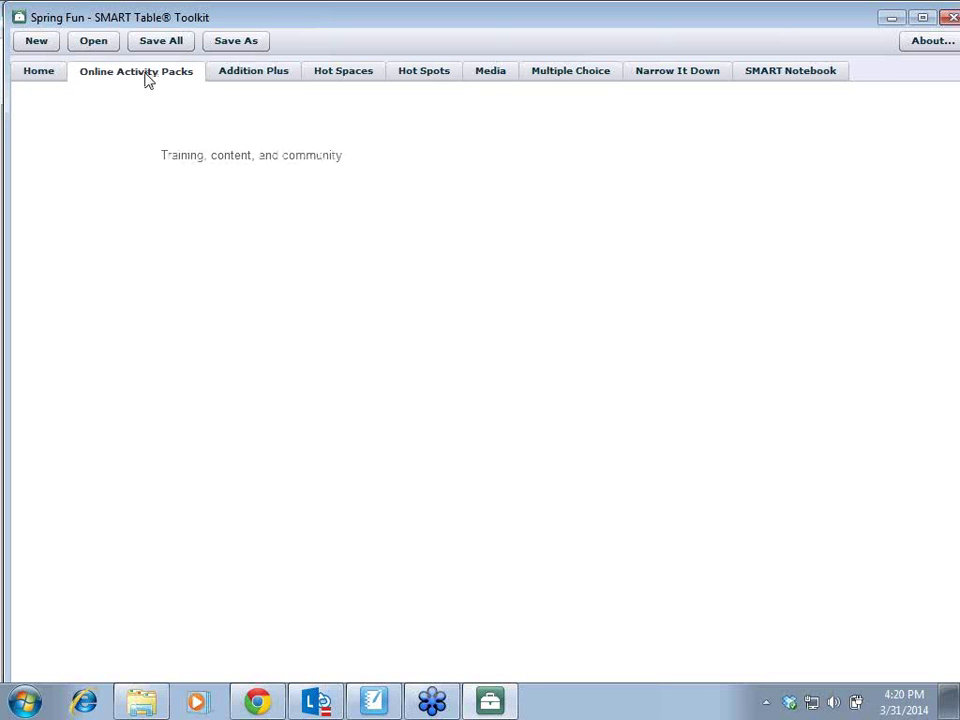
pyautogui.click(40, 72)
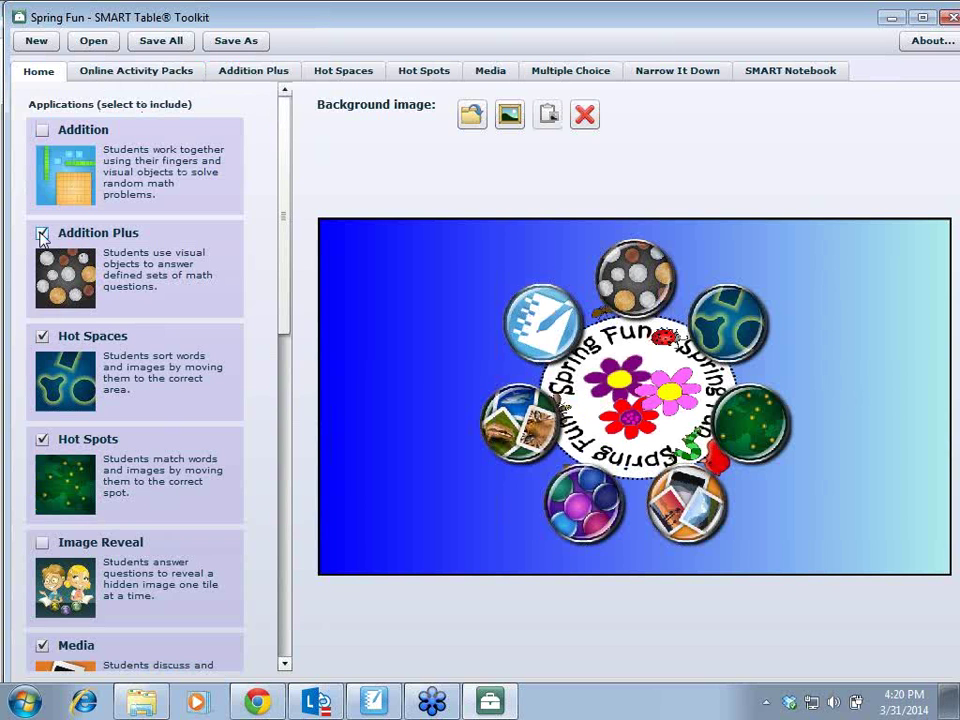
pyautogui.click(270, 71)
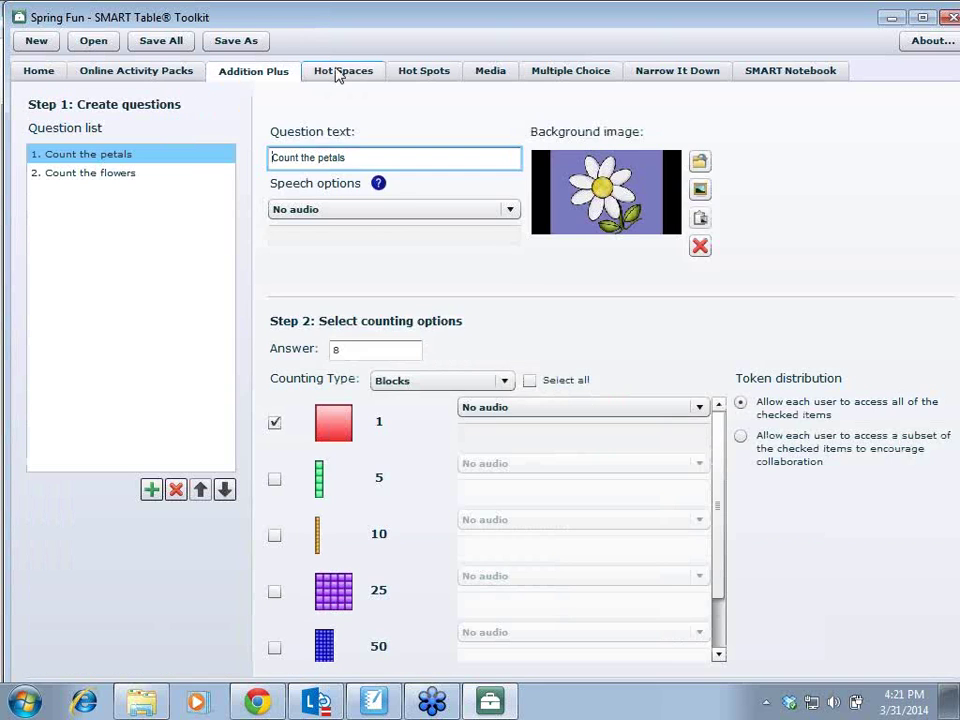
pyautogui.click(338, 71)
pyautogui.click(420, 72)
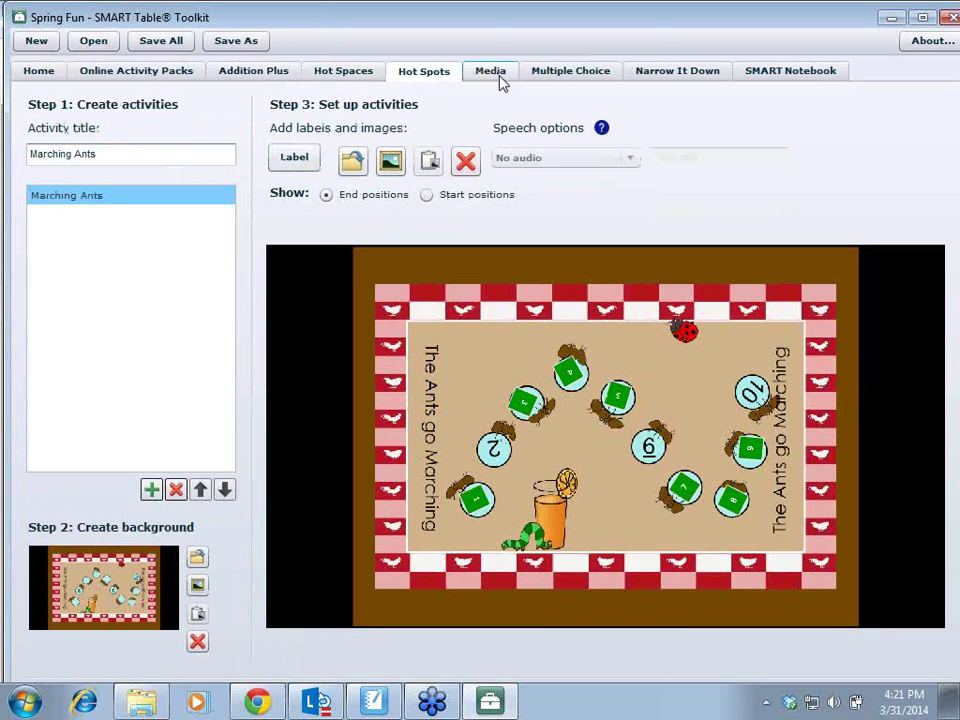
pyautogui.click(555, 75)
pyautogui.click(690, 74)
pyautogui.click(758, 77)
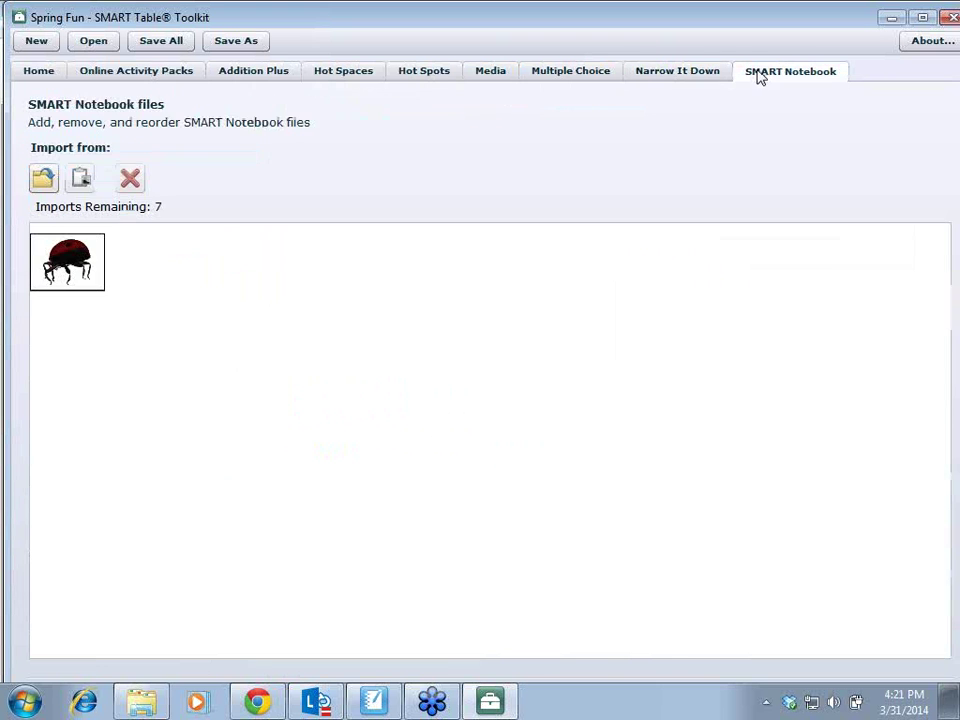
pyautogui.click(32, 69)
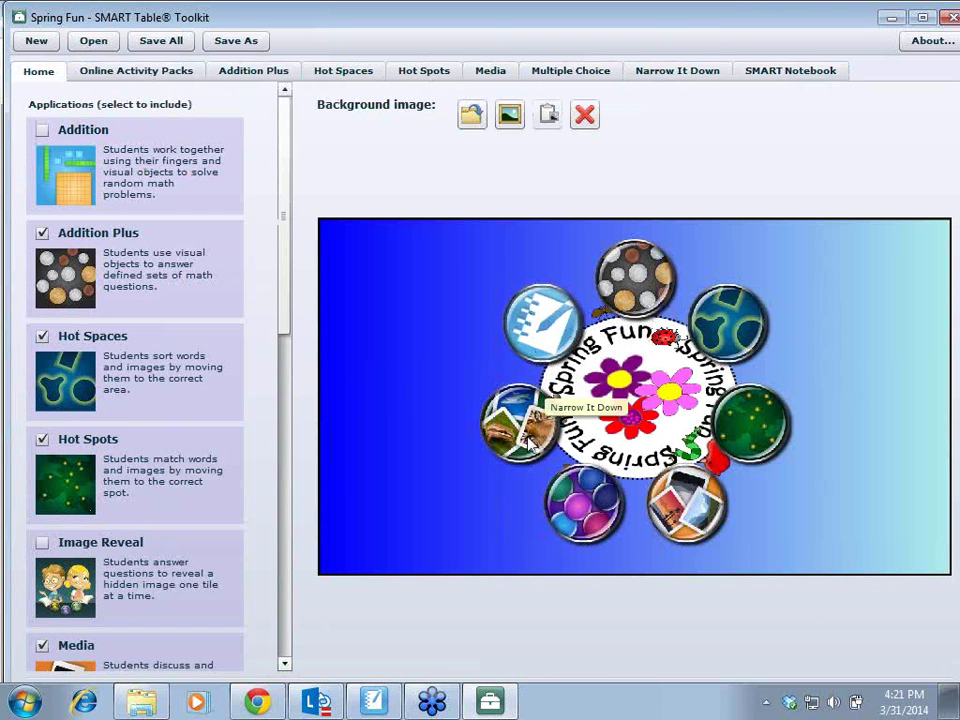
# Step: Look at the Media and Addition Plus setups of the activity pack, and return to the Home page
pyautogui.click(688, 514)
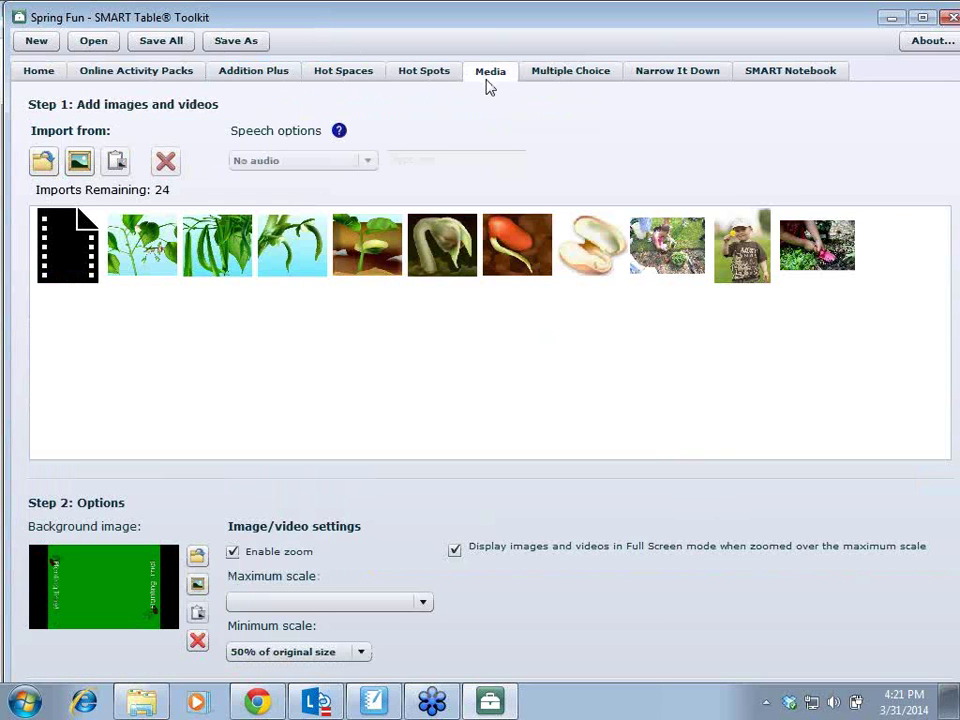
pyautogui.click(38, 77)
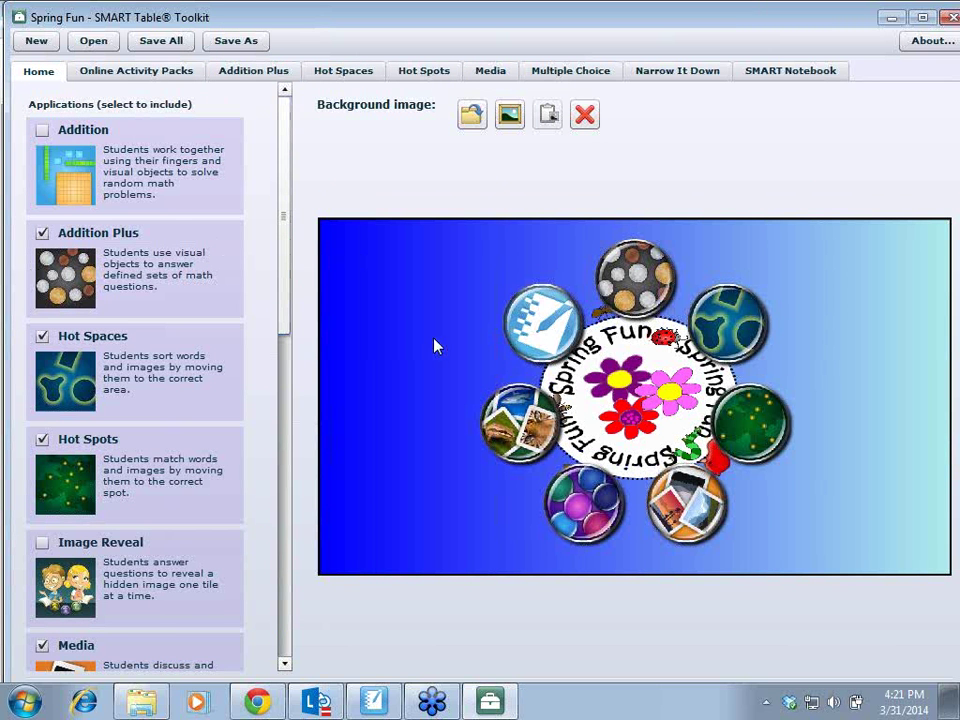
pyautogui.click(252, 74)
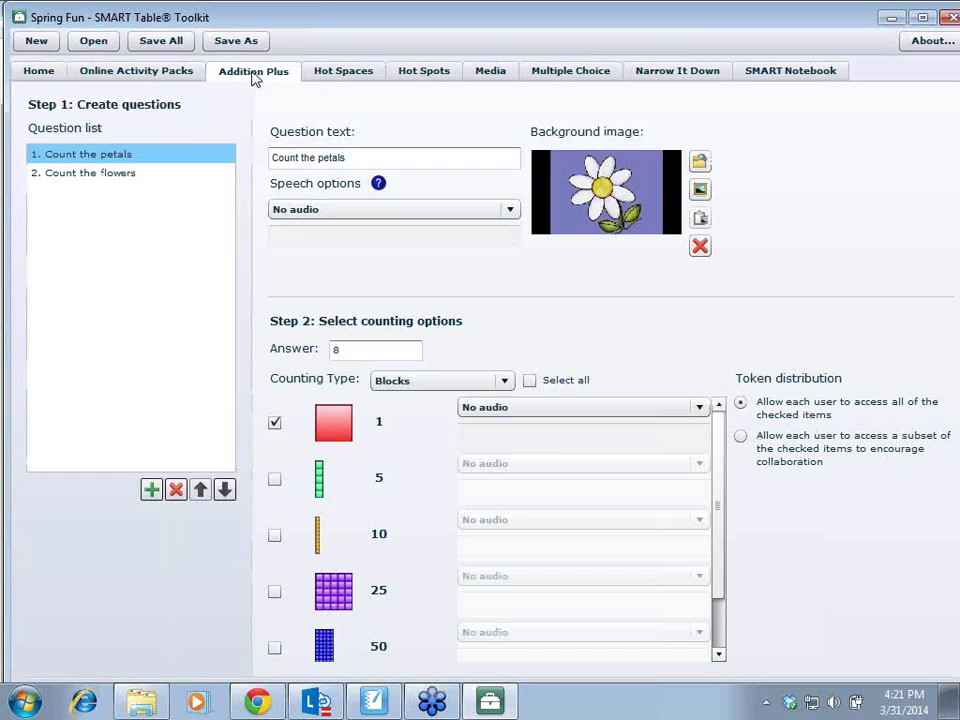
pyautogui.click(30, 66)
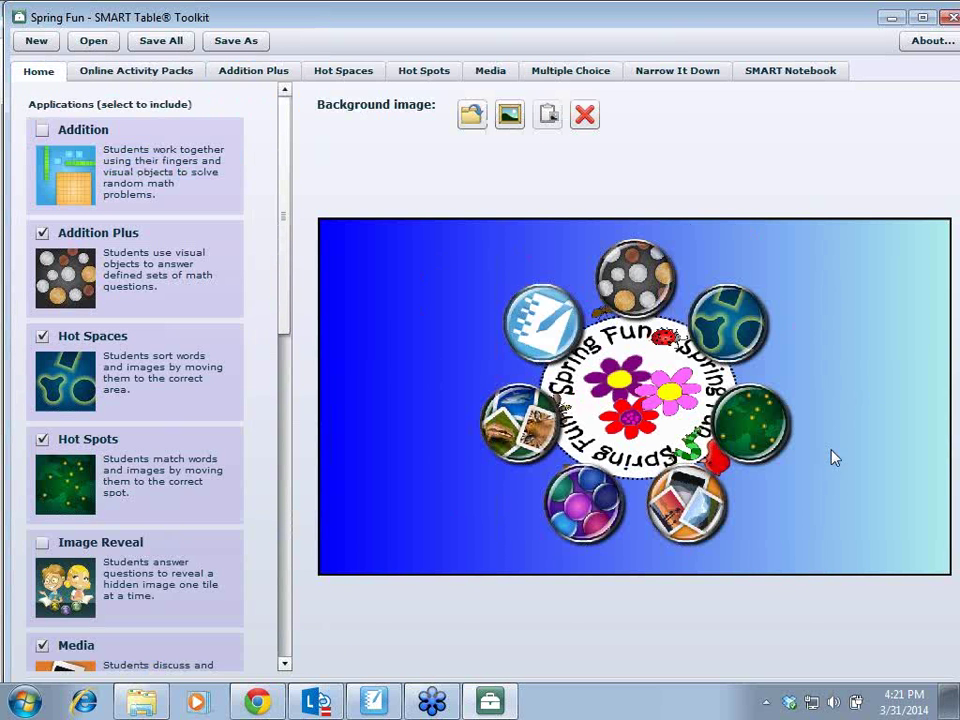
# Step: Set the speech option of the Addition Plus question "Count the petals" to Import audio
pyautogui.click(255, 76)
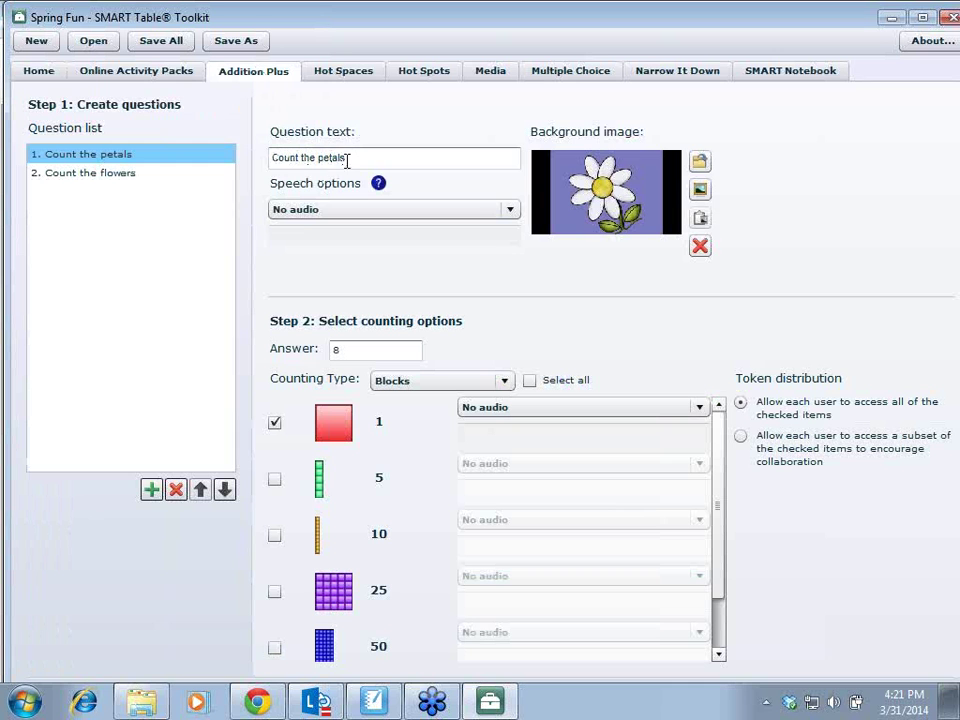
pyautogui.moveTo(346, 160); pyautogui.dragTo(340, 160)
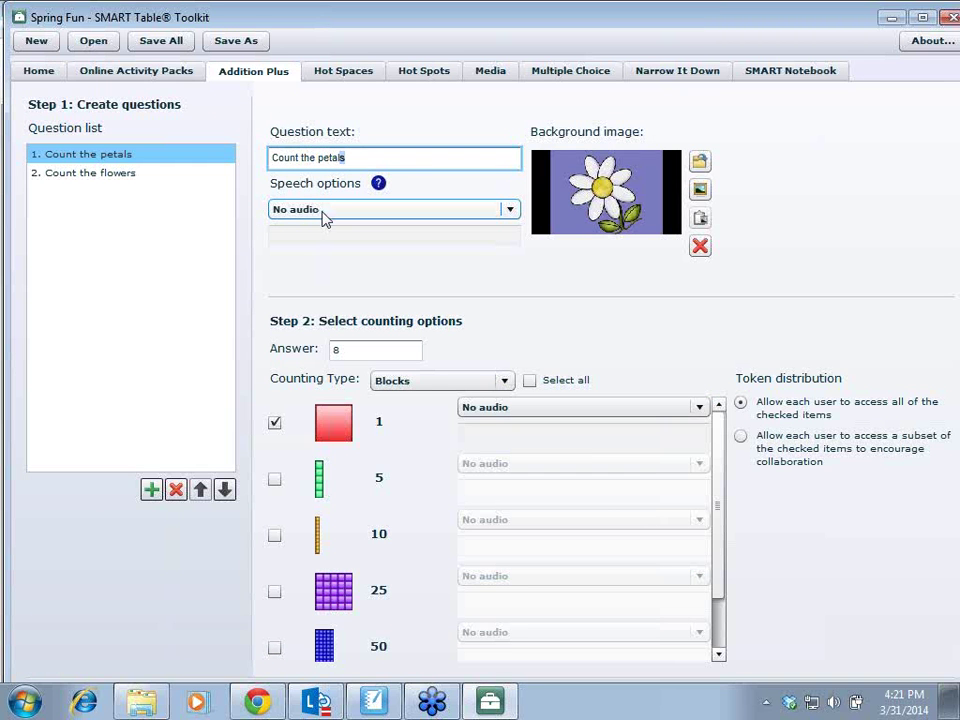
pyautogui.click(374, 212)
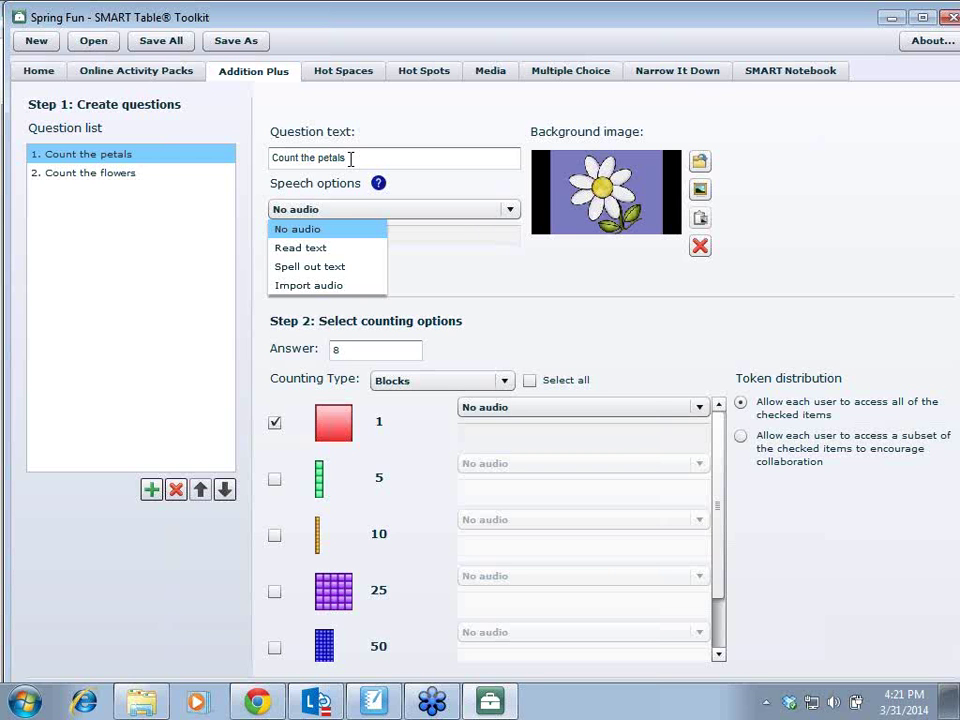
pyautogui.click(300, 286)
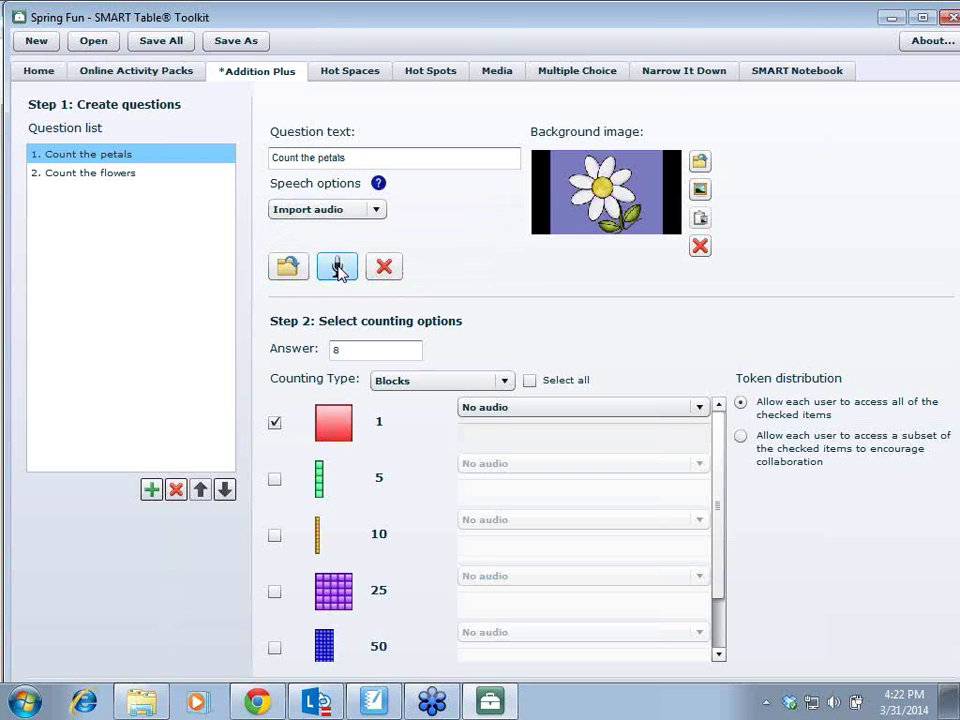
# Step: Record a short audio clip with Microphone (USB Audio Device), play it back, and attach it to the "Count the petals" question
pyautogui.click(337, 267)
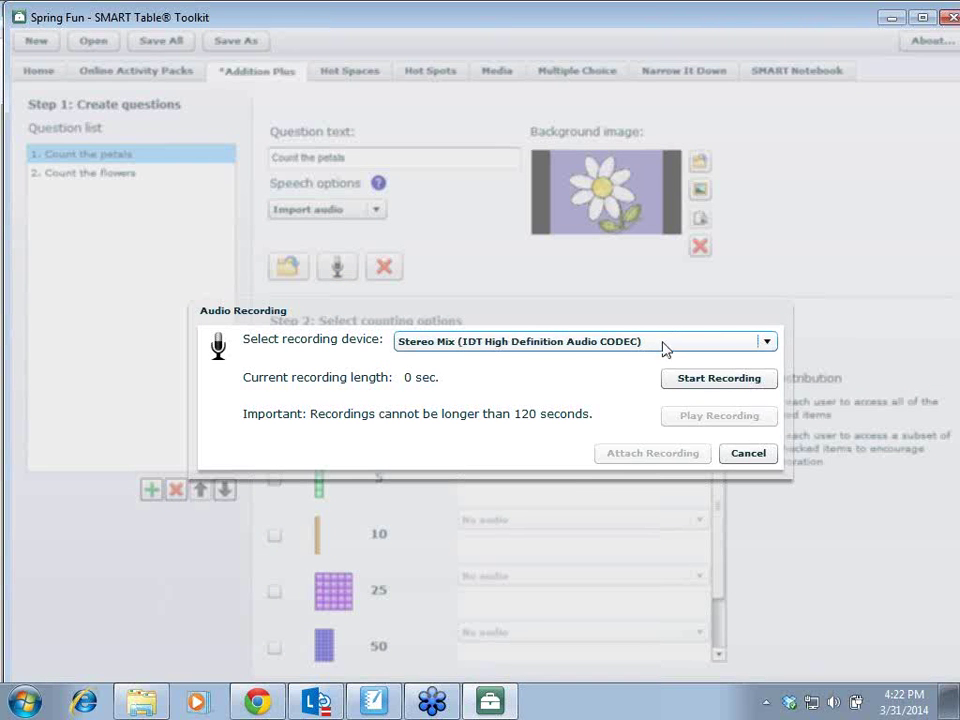
pyautogui.click(665, 342)
pyautogui.click(617, 377)
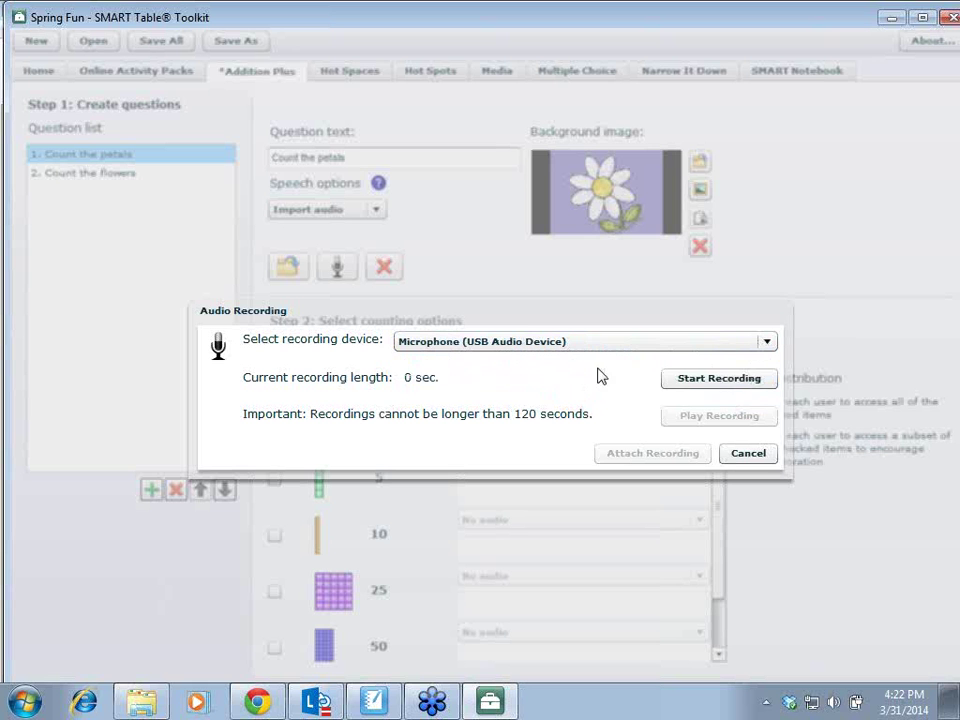
pyautogui.click(680, 386)
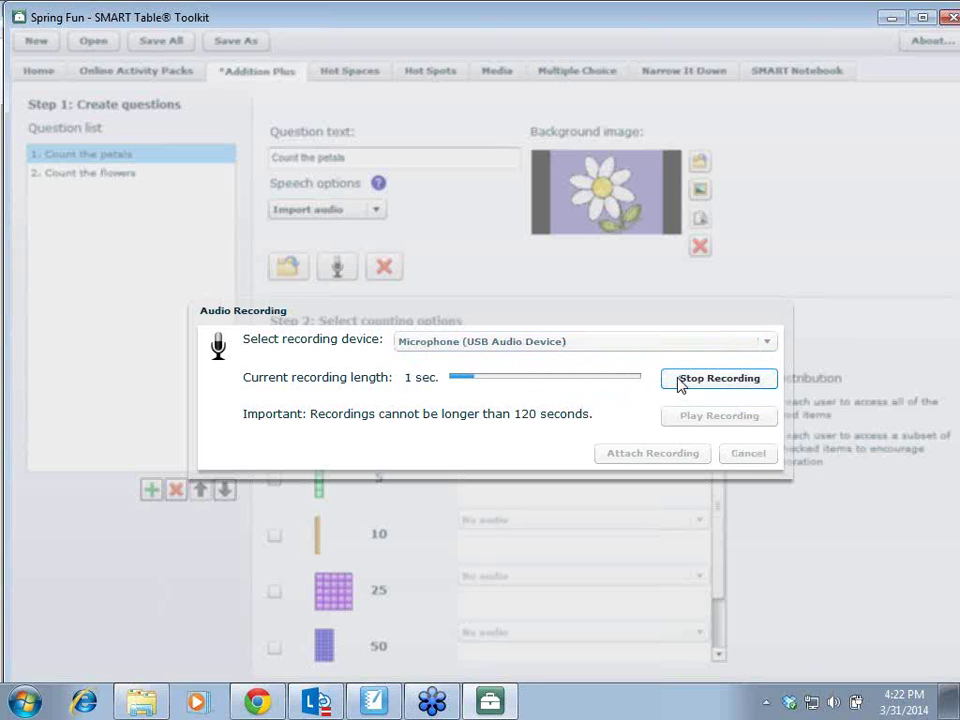
pyautogui.click(680, 386)
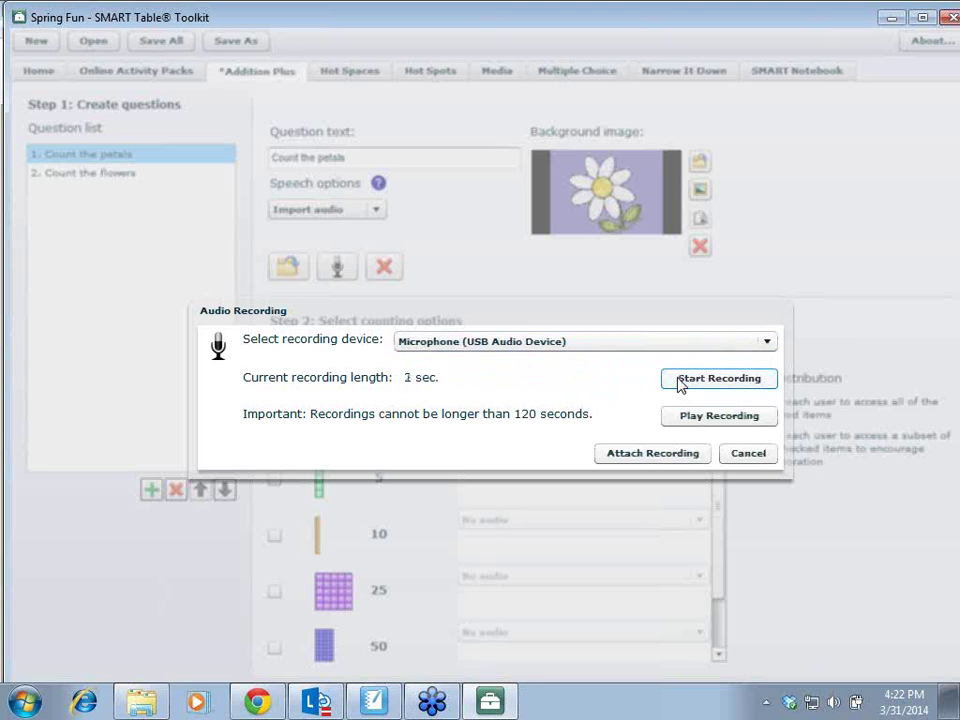
pyautogui.click(721, 427)
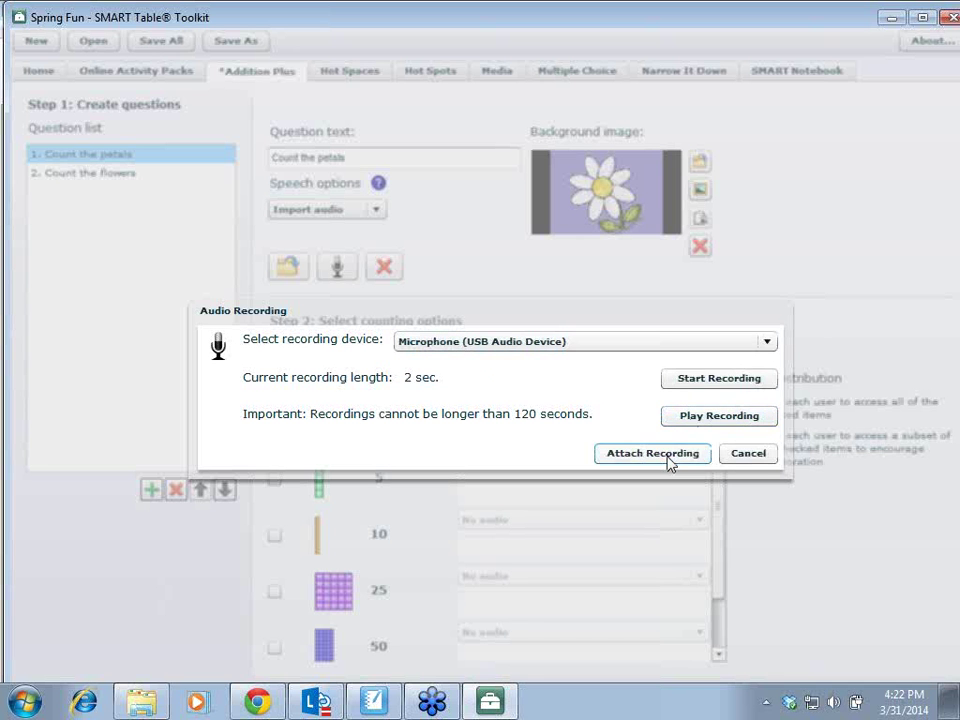
pyautogui.click(669, 456)
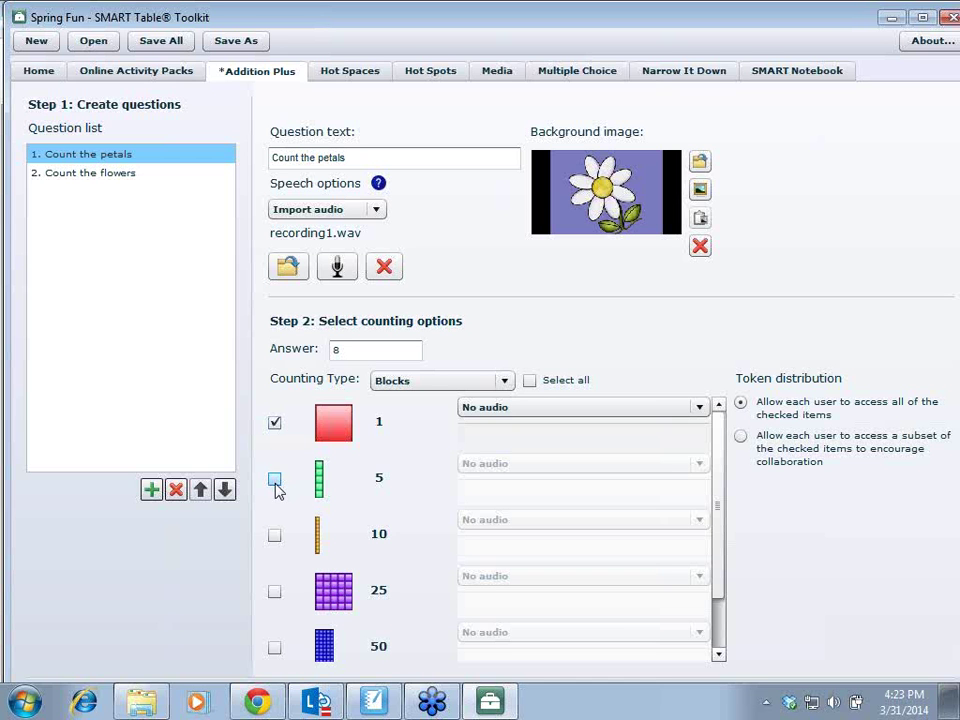
# Step: Try including the 5 block as a counting option, and look over the remaining block values
pyautogui.click(275, 481)
pyautogui.click(275, 481)
pyautogui.scroll(-1, 730, 551)
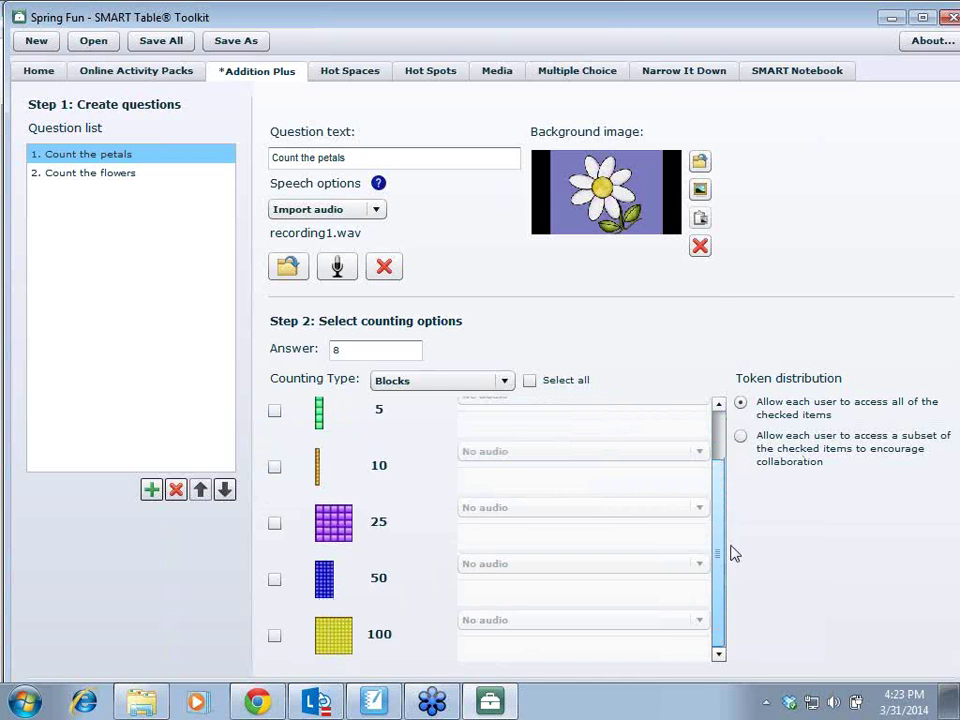
# Step: Maximize the toolkit window and enter "Counting Practice" as the Addition Plus instructions
pyautogui.click(922, 17)
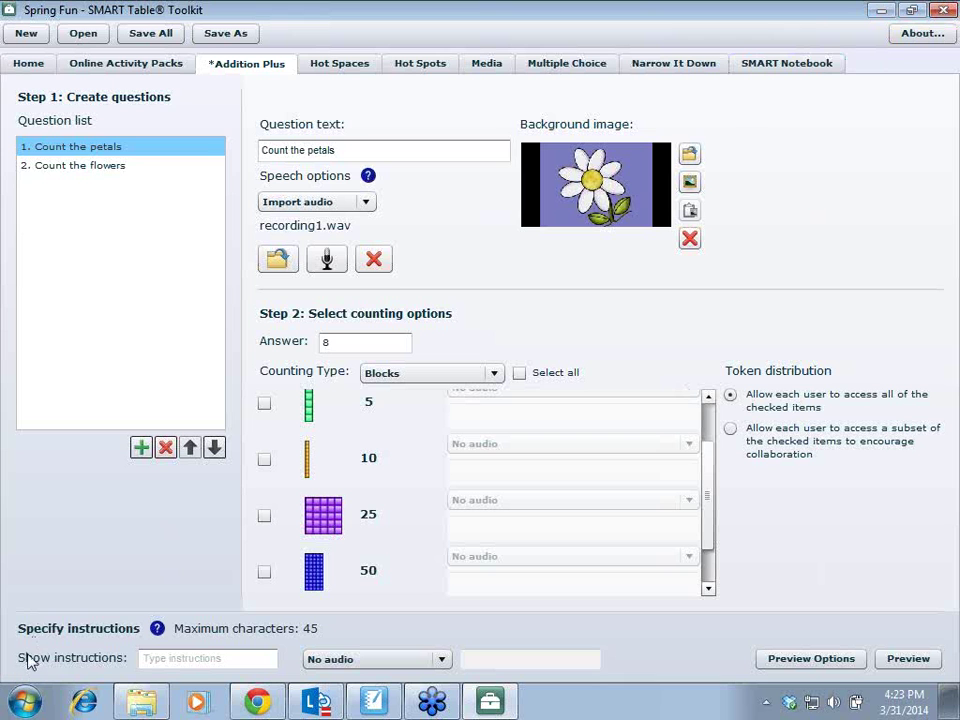
pyautogui.click(171, 660)
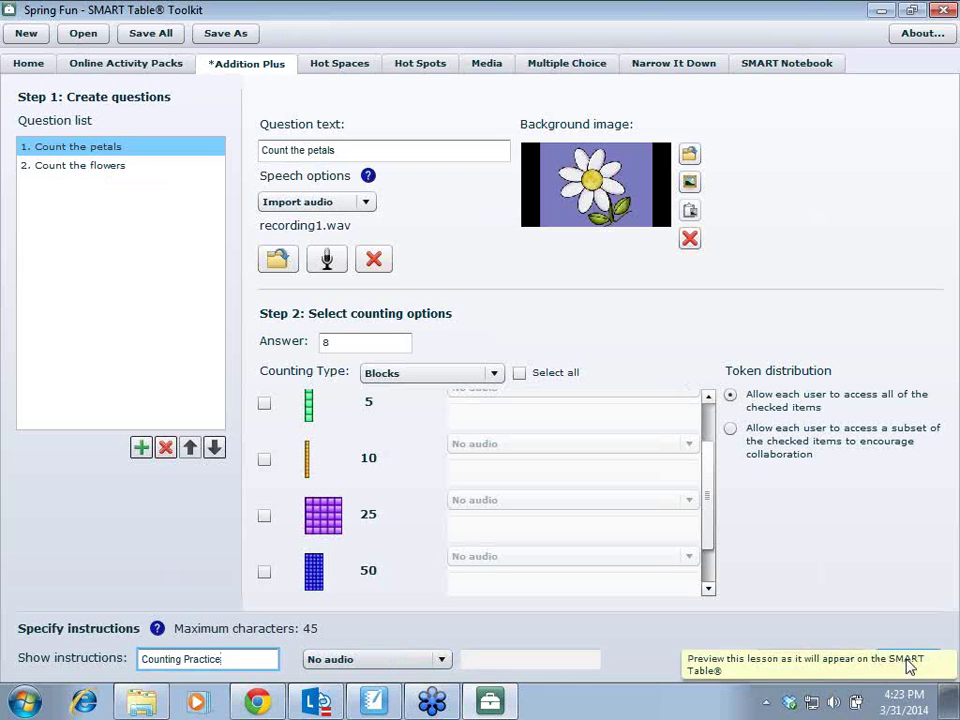
# Step: Check the "Count the flowers" question, reselect "Count the petals", and preview the Addition Plus lesson
pyautogui.click(112, 168)
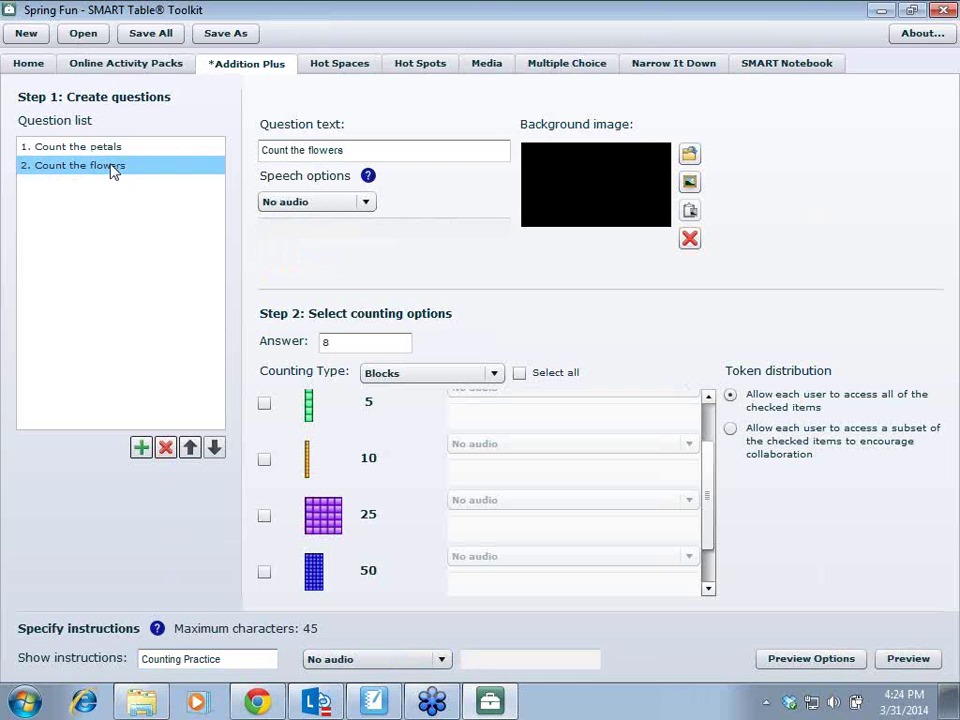
pyautogui.click(116, 149)
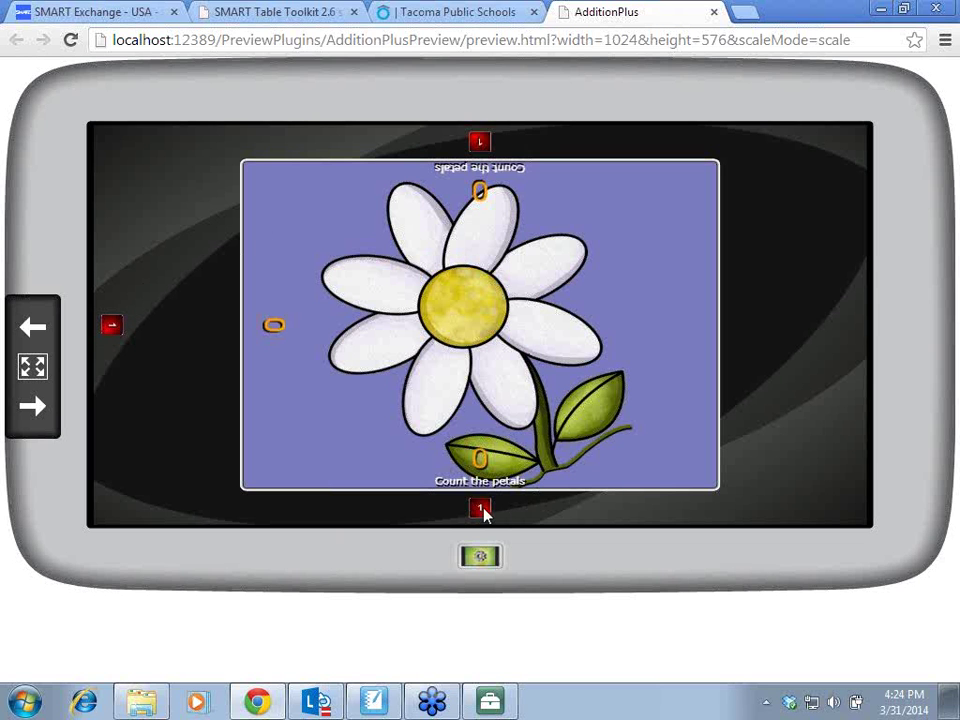
# Step: Solve the "Count the petals" question in the preview by placing a 1 block on each petal, and close the preview
pyautogui.moveTo(481, 515)
pyautogui.mouseDown()
pyautogui.moveTo(476, 456)
pyautogui.moveTo(441, 380)
pyautogui.mouseUp()
pyautogui.moveTo(480, 514); pyautogui.dragTo(505, 368)
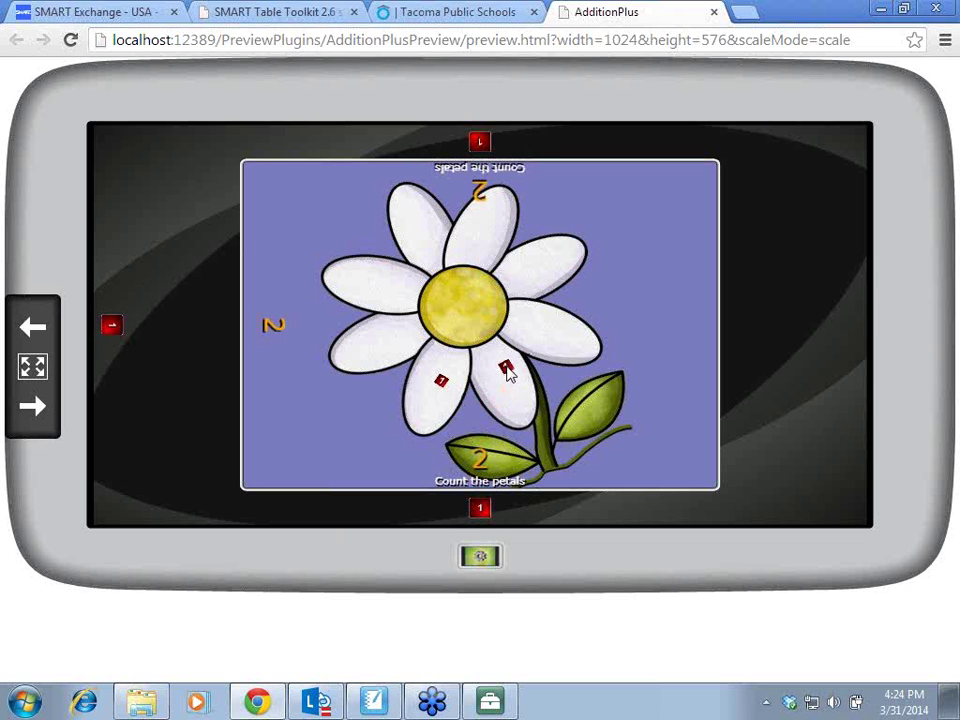
pyautogui.moveTo(480, 510)
pyautogui.mouseDown()
pyautogui.moveTo(551, 317)
pyautogui.moveTo(545, 328)
pyautogui.mouseUp()
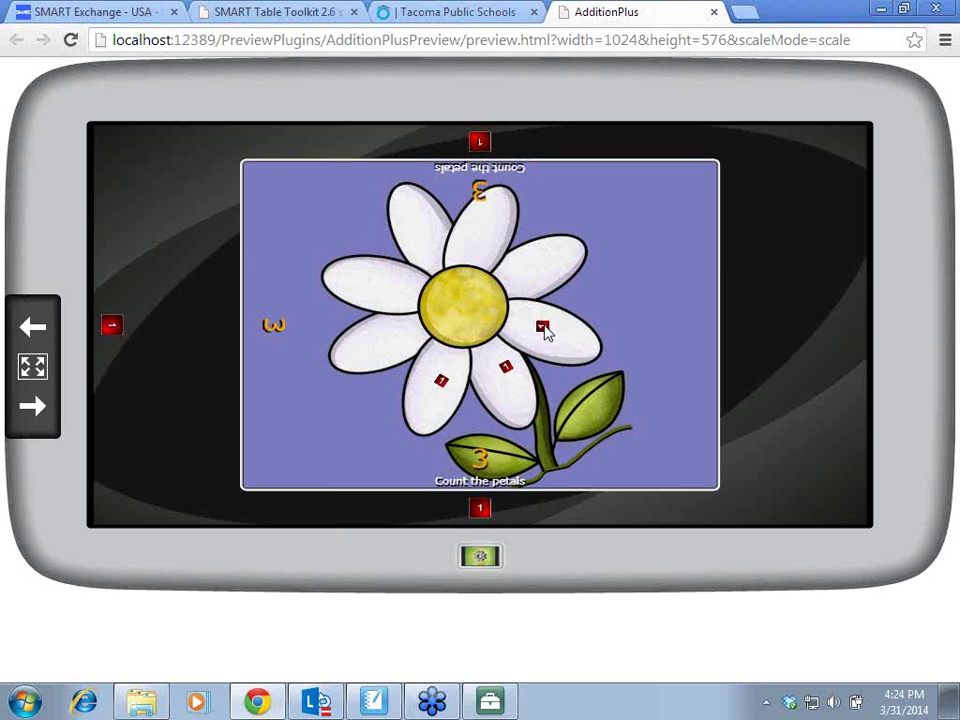
pyautogui.moveTo(484, 510)
pyautogui.mouseDown()
pyautogui.moveTo(549, 285)
pyautogui.moveTo(545, 259)
pyautogui.mouseUp()
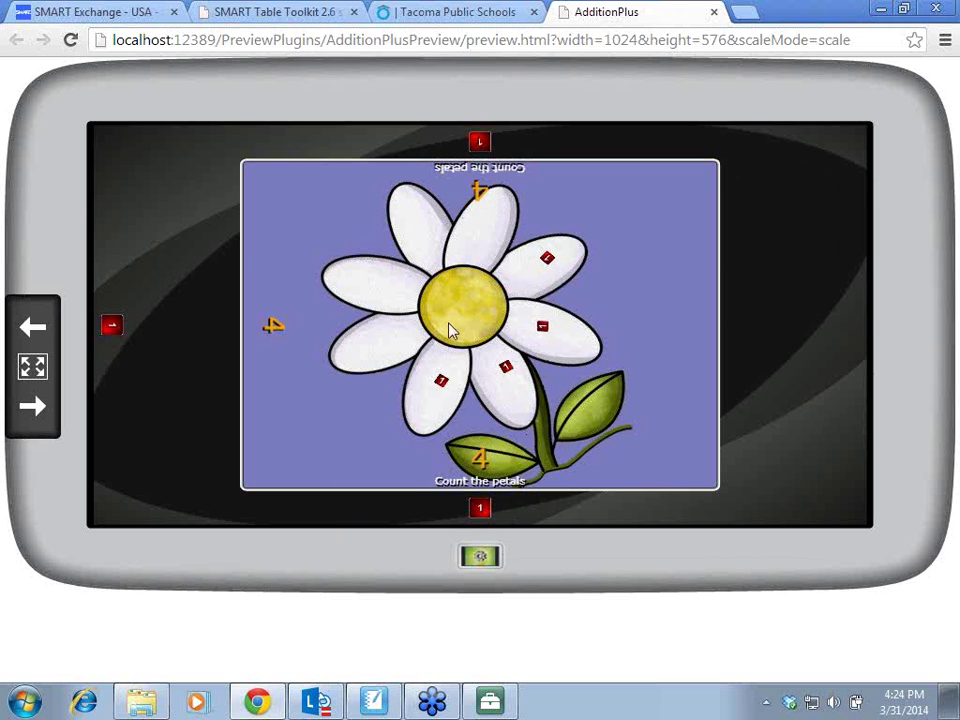
pyautogui.moveTo(484, 510)
pyautogui.mouseDown()
pyautogui.moveTo(476, 266)
pyautogui.moveTo(487, 222)
pyautogui.mouseUp()
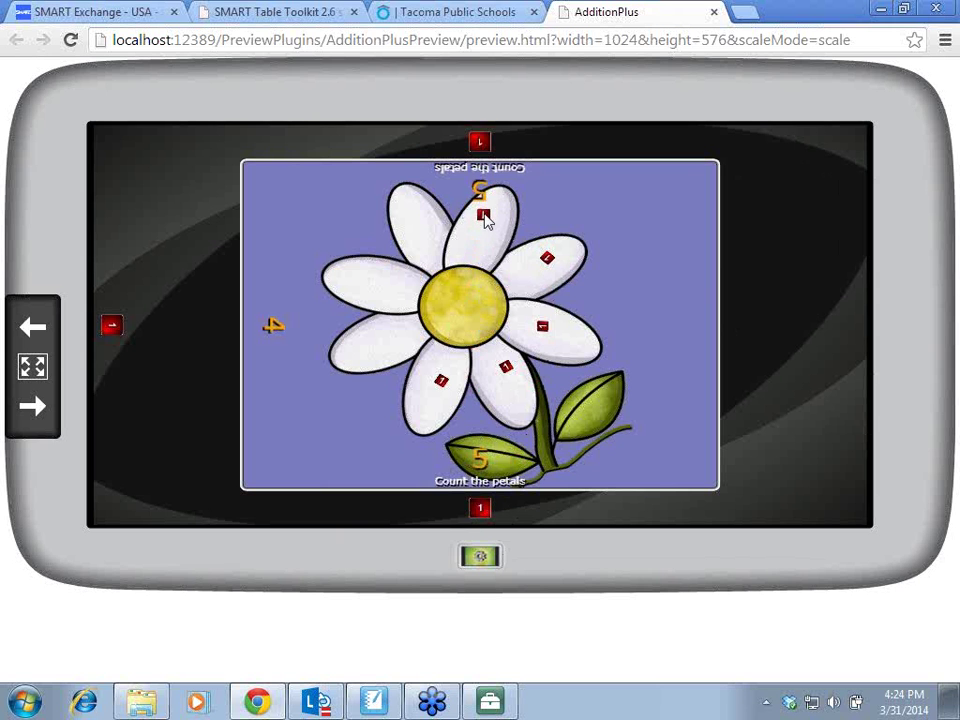
pyautogui.moveTo(480, 508); pyautogui.dragTo(426, 223)
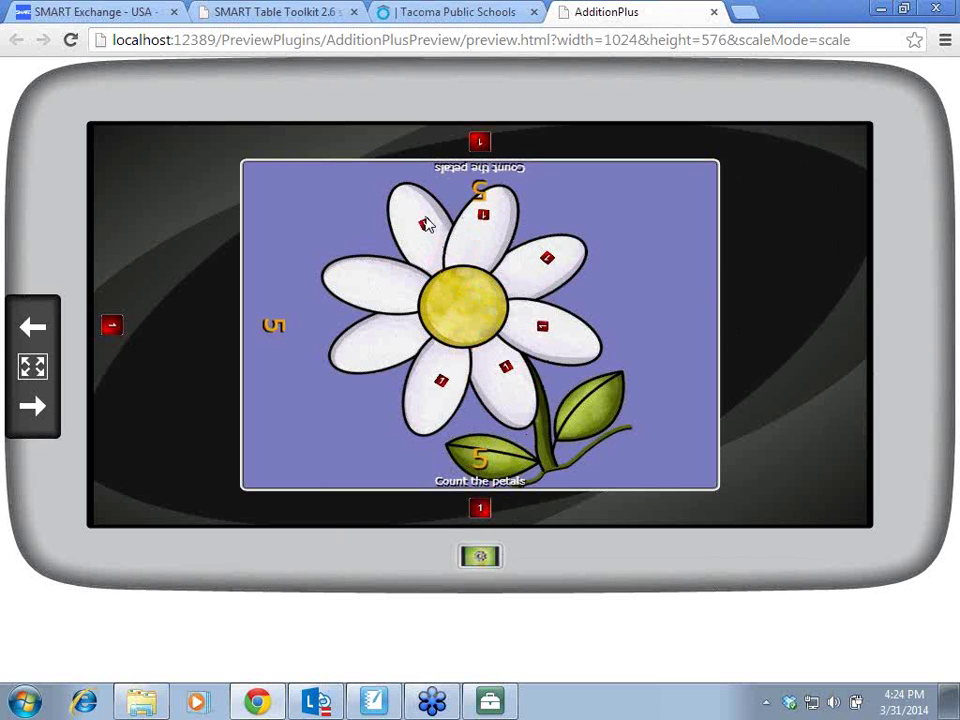
pyautogui.moveTo(480, 510); pyautogui.dragTo(388, 292)
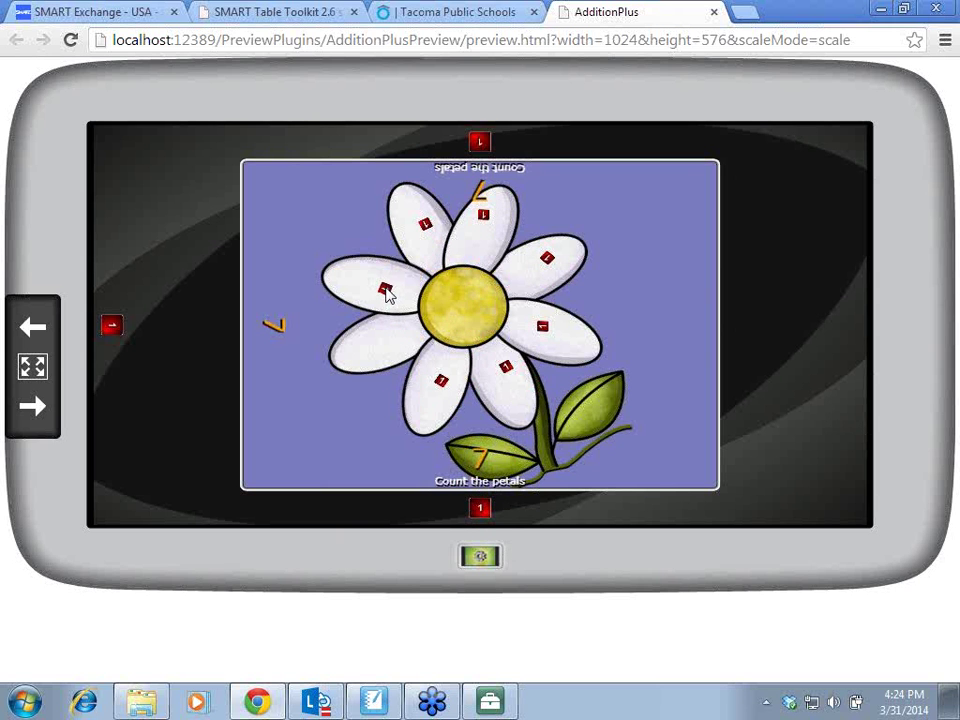
pyautogui.moveTo(482, 512)
pyautogui.mouseDown()
pyautogui.moveTo(390, 379)
pyautogui.moveTo(382, 348)
pyautogui.mouseUp()
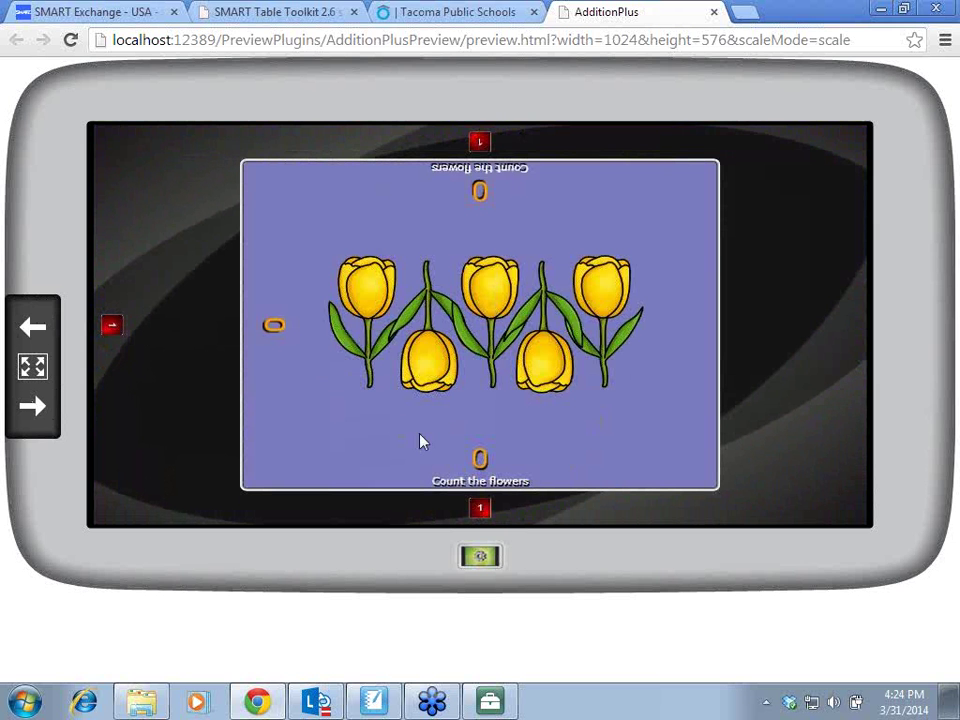
pyautogui.click(714, 12)
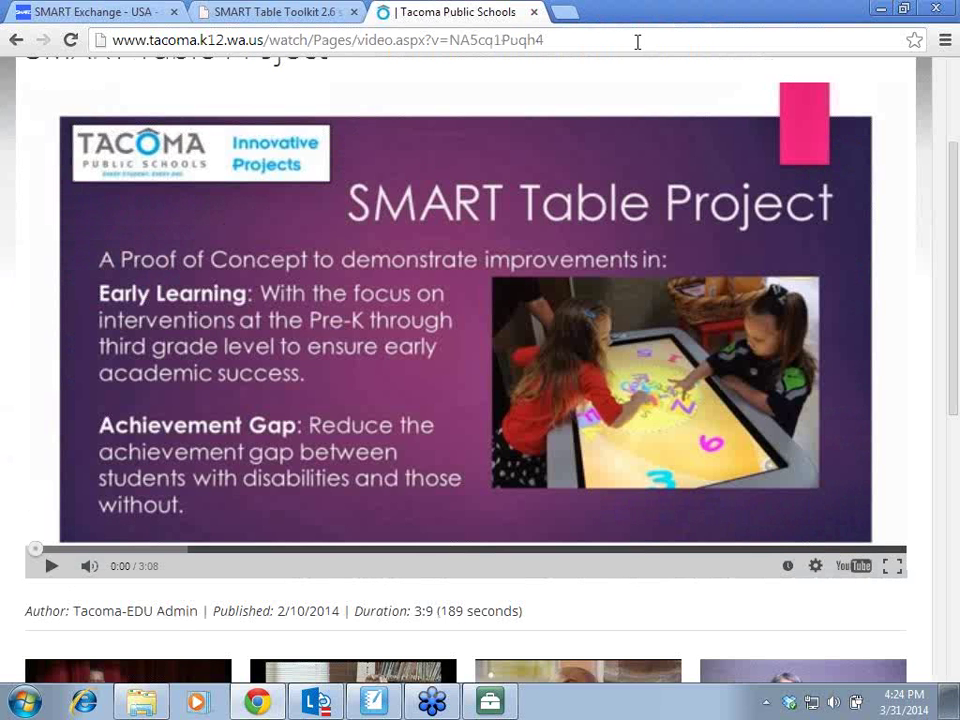
# Step: Return to SMART Table Toolkit, move "Count the petals" below "Count the flowers", and check its counting options
pyautogui.click(505, 707)
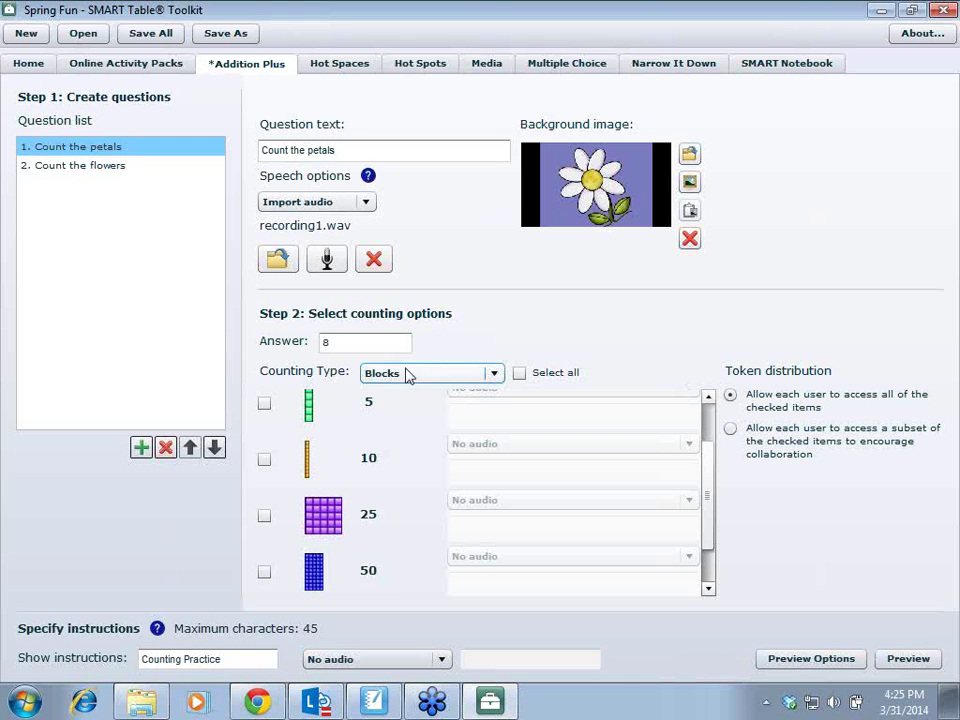
pyautogui.click(215, 448)
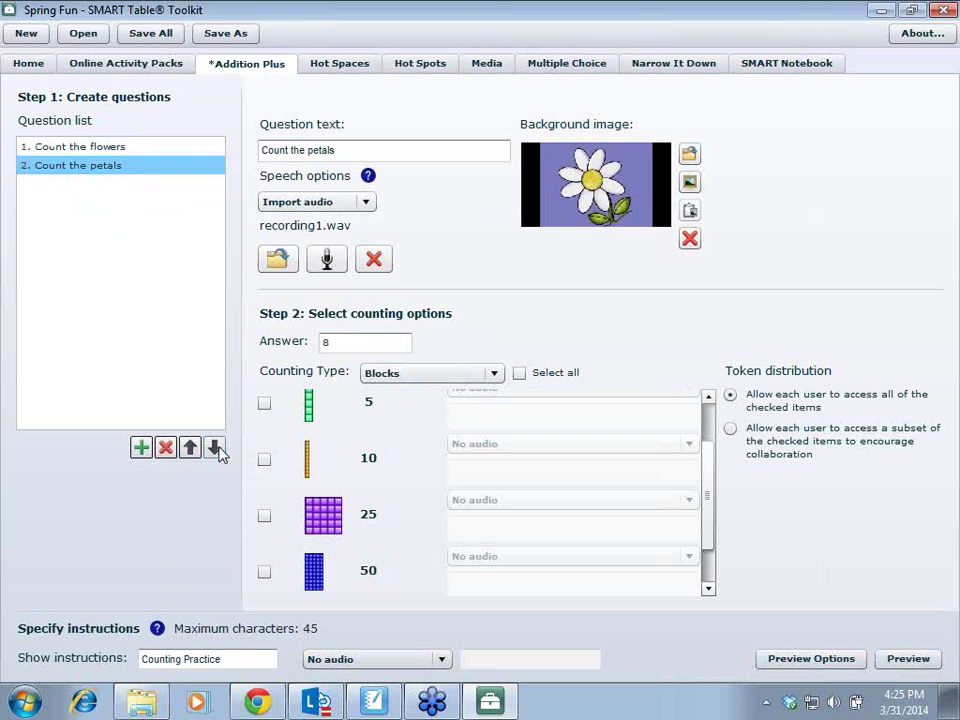
pyautogui.click(82, 165)
pyautogui.scroll(1, 709, 493)
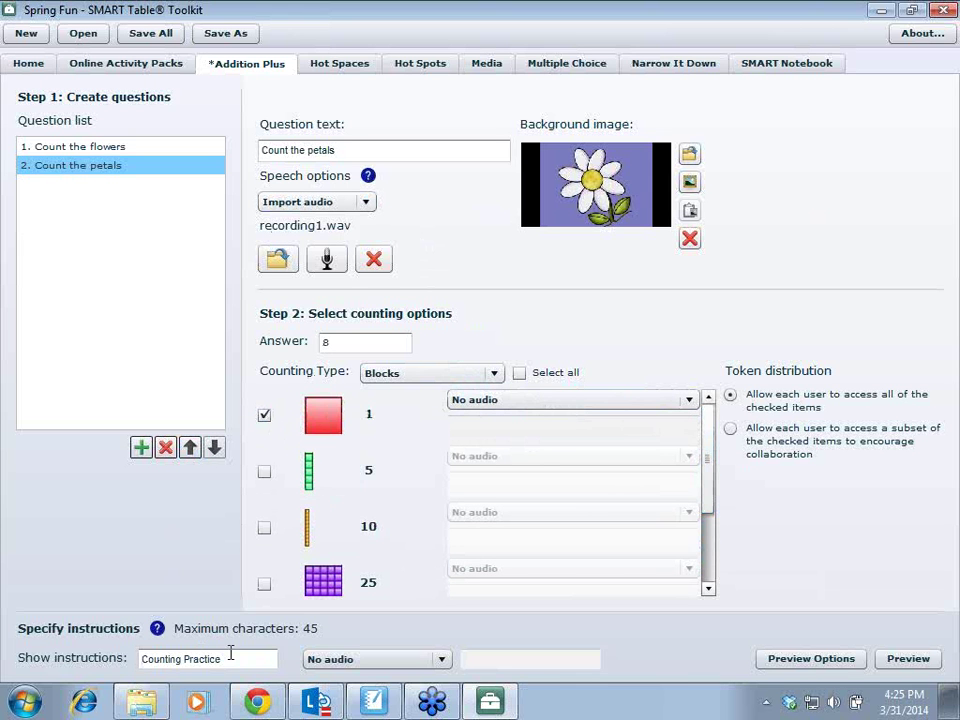
# Step: Preview the Buggy Fun Hot Spaces activity and test placing the butterfly and the moth in the Bb region
pyautogui.click(340, 64)
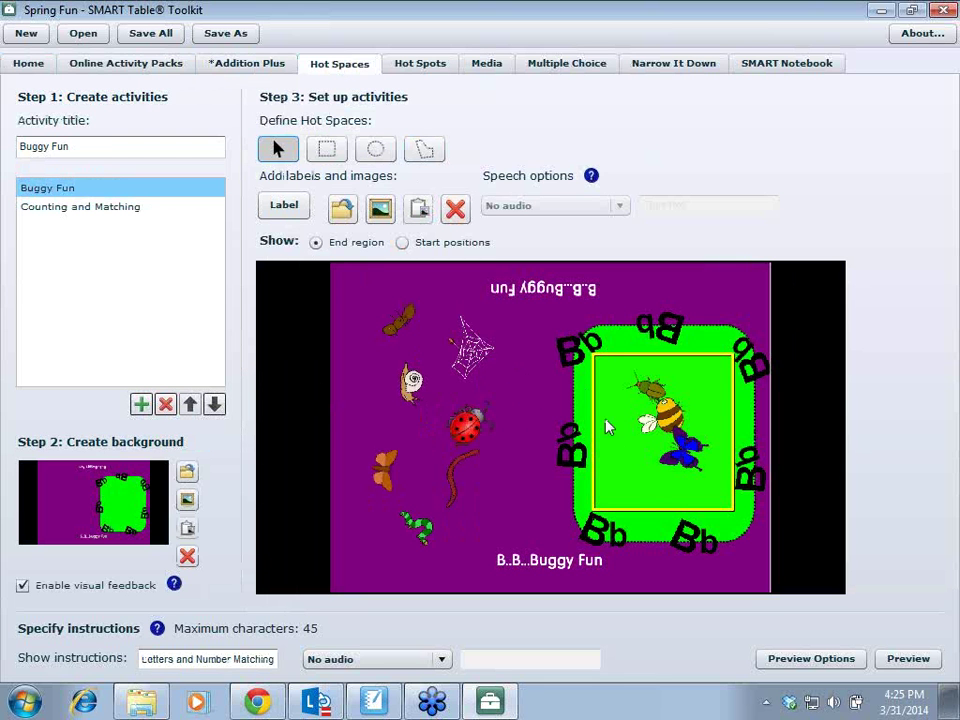
pyautogui.click(709, 364)
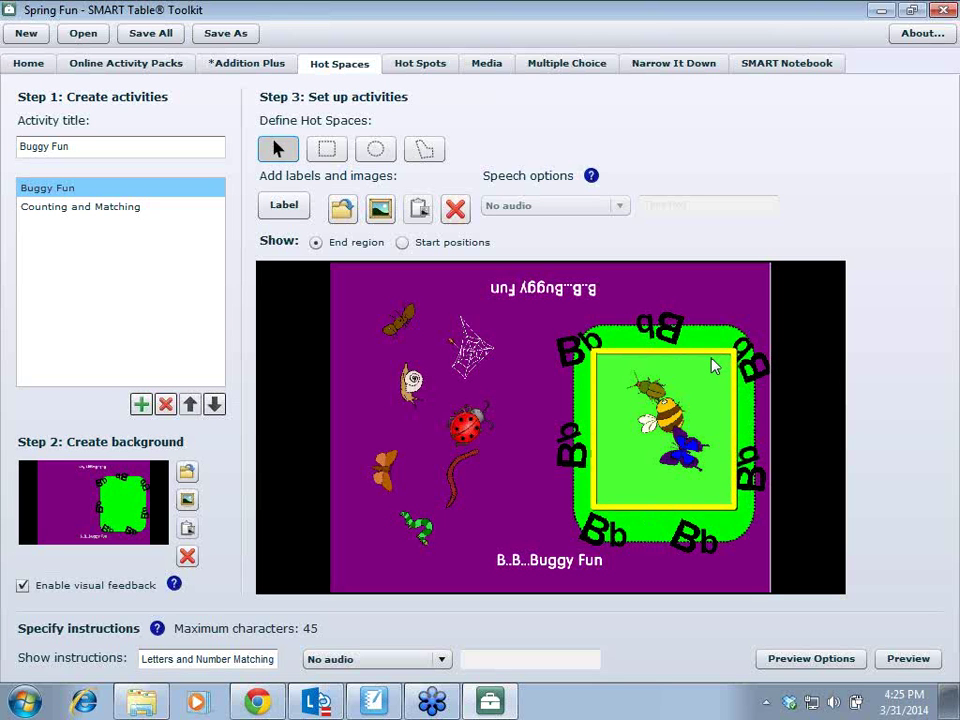
pyautogui.click(908, 660)
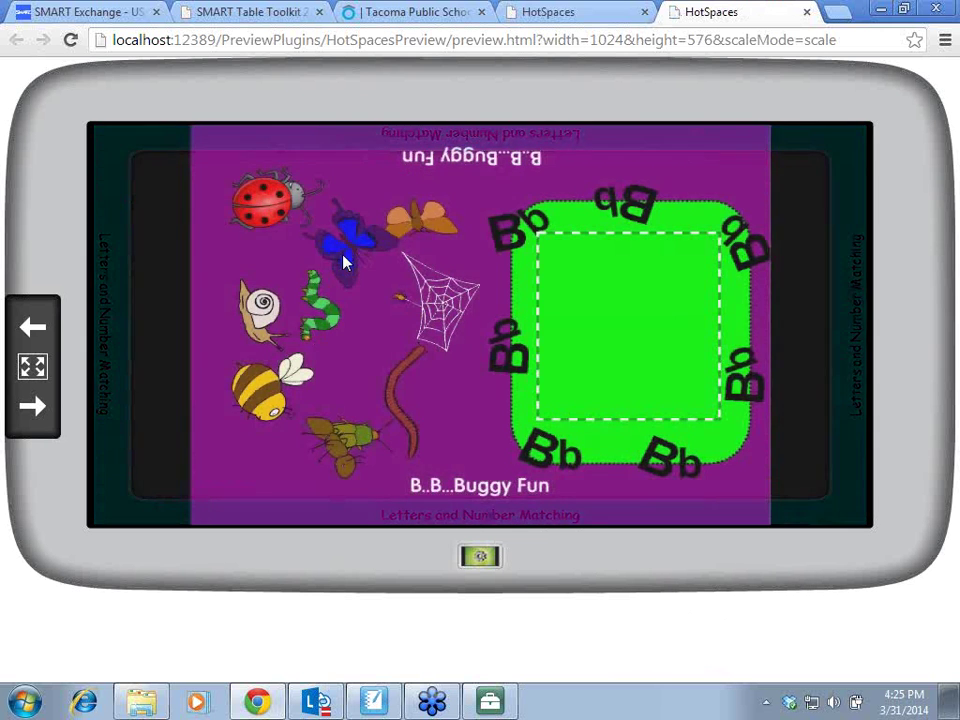
pyautogui.moveTo(343, 257); pyautogui.dragTo(639, 326)
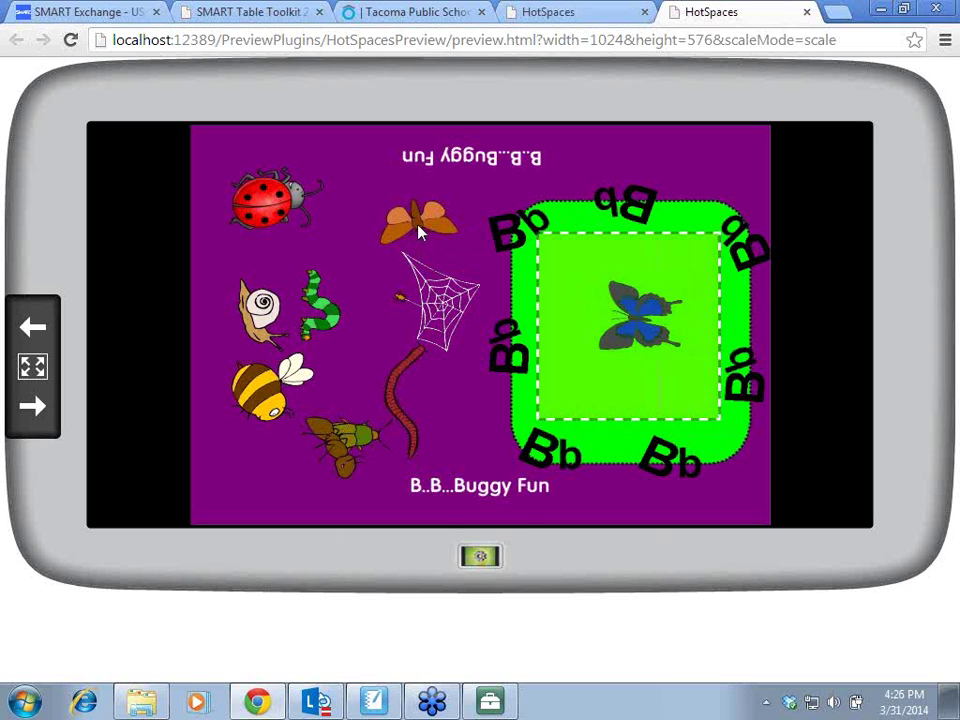
pyautogui.moveTo(420, 229); pyautogui.dragTo(626, 334)
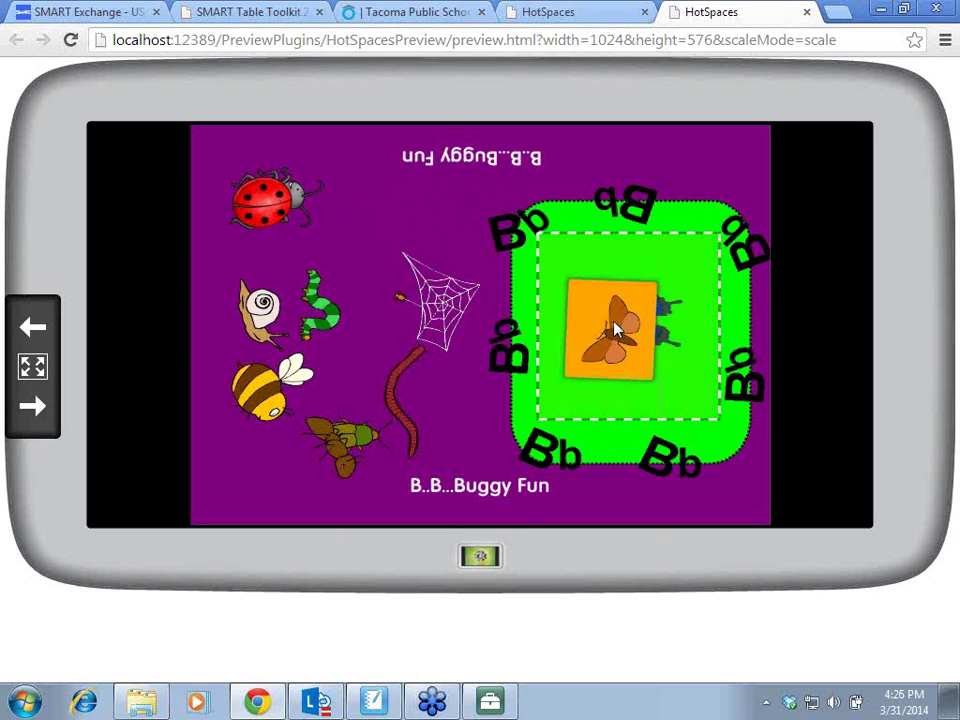
pyautogui.moveTo(401, 214); pyautogui.dragTo(630, 317)
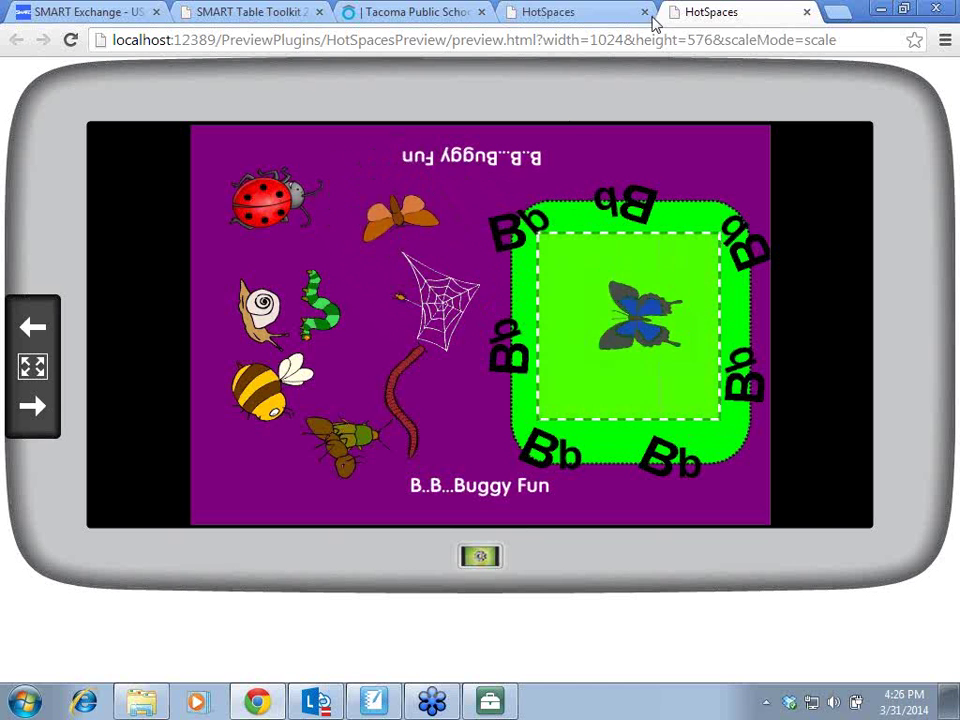
# Step: Return to SMART Table Toolkit, disable visual feedback for Buggy Fun, and open the Counting and Matching activity
pyautogui.click(490, 700)
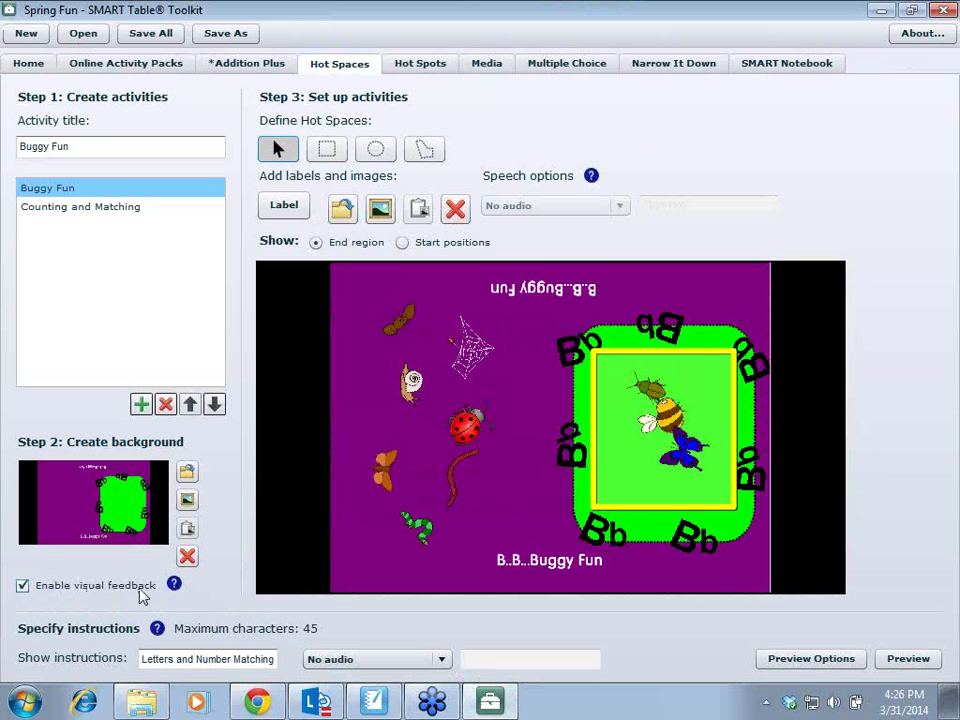
pyautogui.click(23, 586)
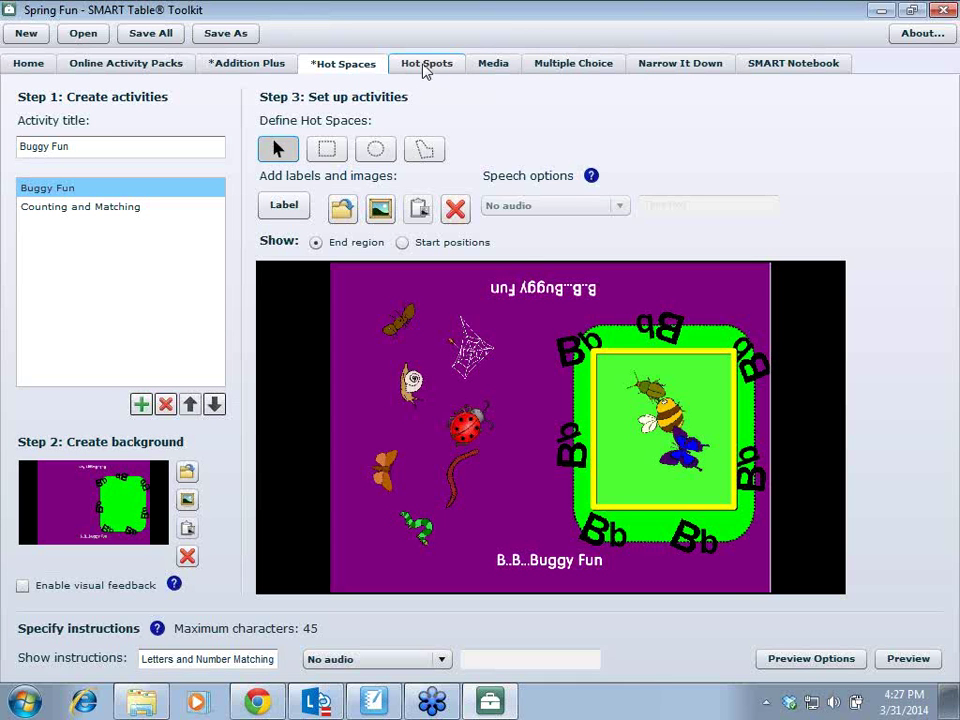
pyautogui.click(72, 207)
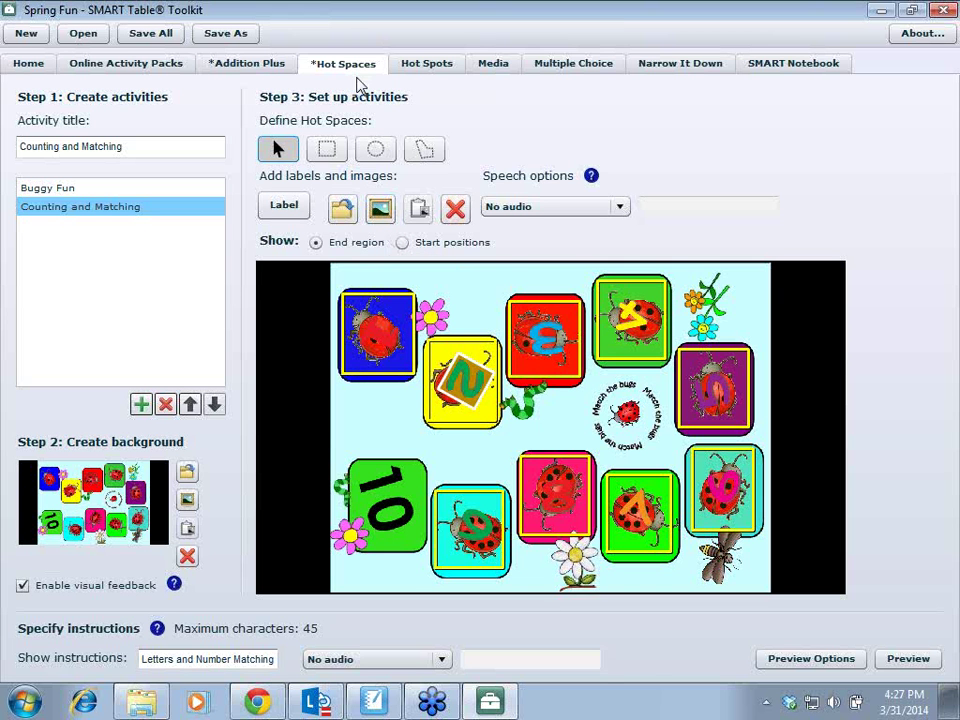
# Step: Compare the number 1 tile in the Marching Ants Hot Spots activity with the blue card's hot space in Counting and Matching
pyautogui.click(428, 66)
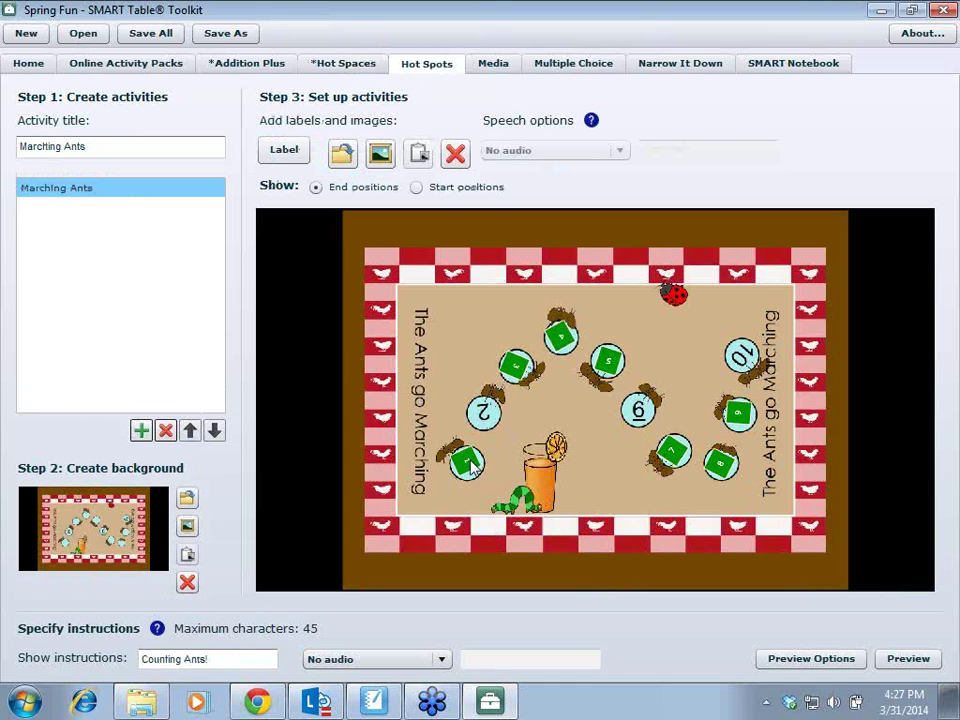
pyautogui.click(472, 466)
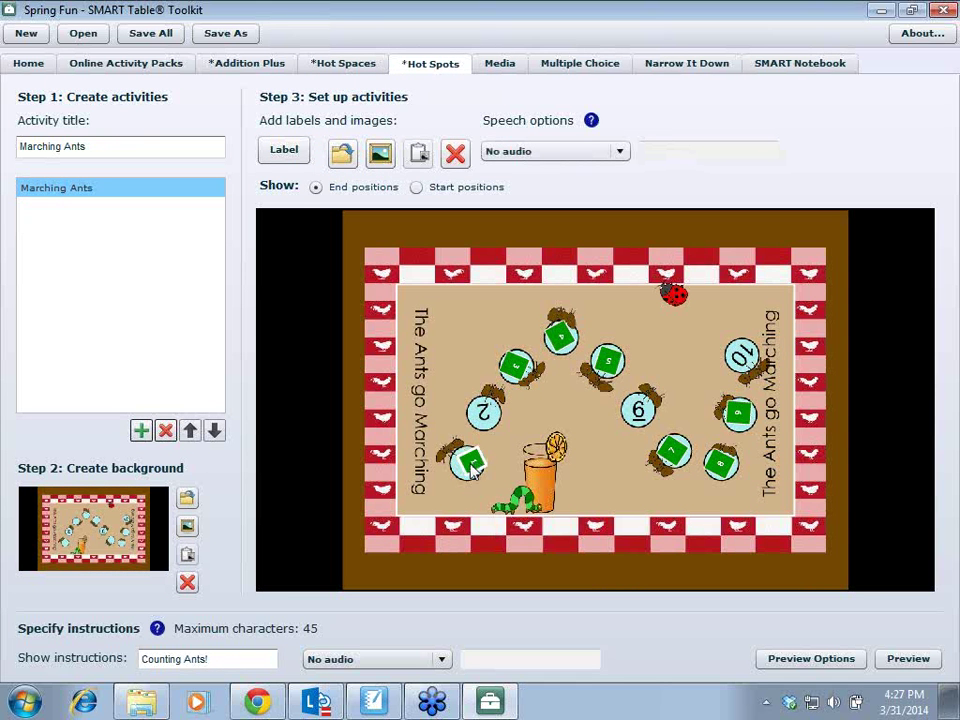
pyautogui.click(345, 64)
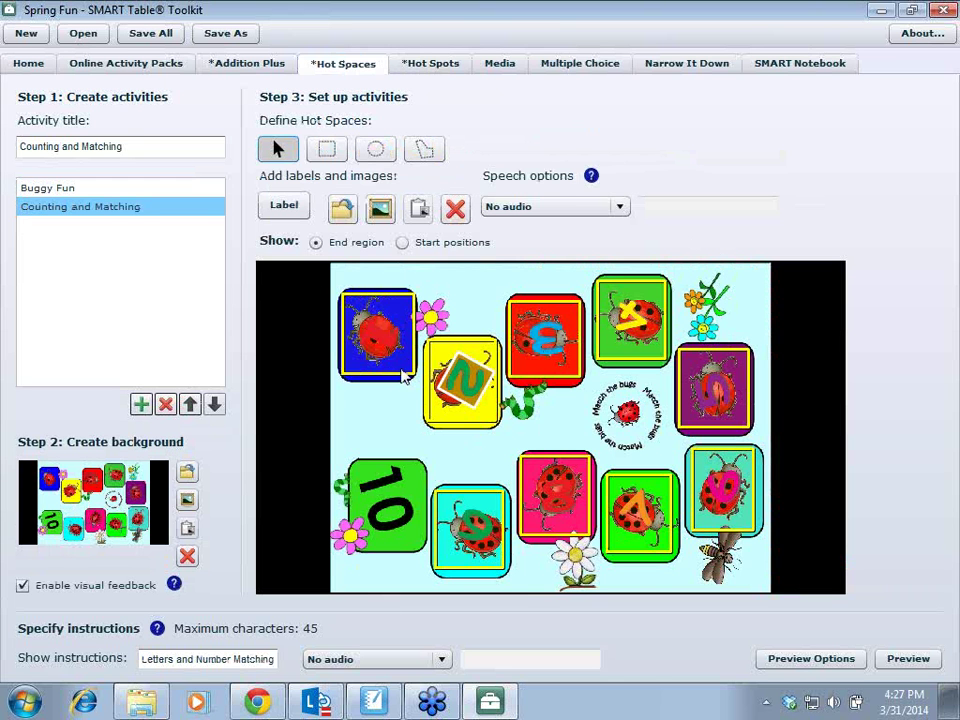
pyautogui.moveTo(405, 377); pyautogui.dragTo(407, 382)
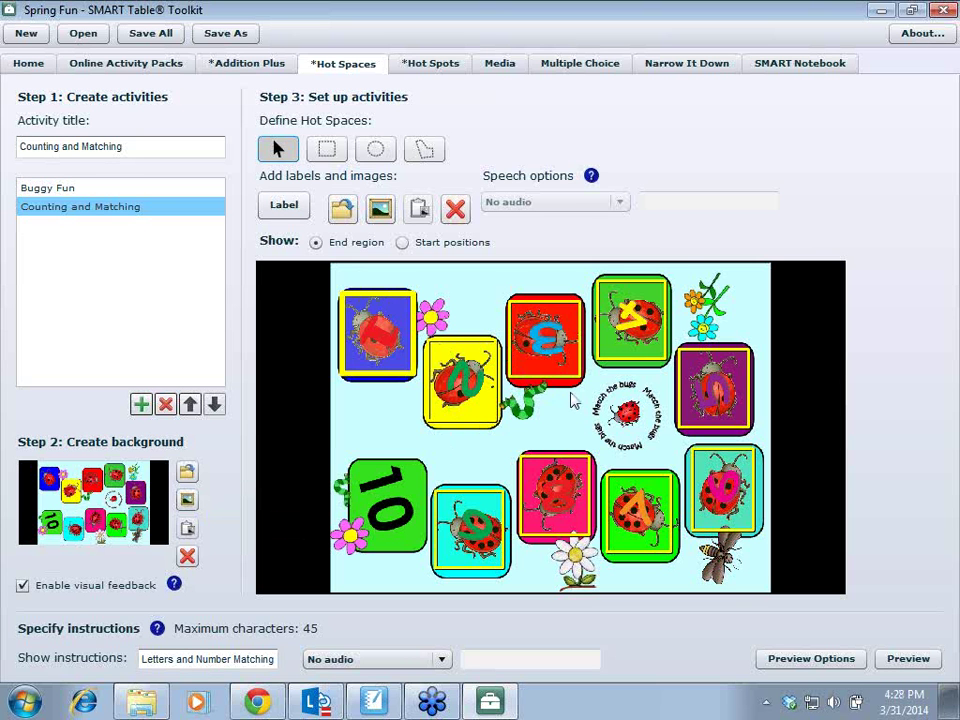
# Step: Preview the Marching Ants Hot Spots activity, place the 1, 3 and 4 tiles on their ants, and return to SMART Table Toolkit
pyautogui.click(430, 65)
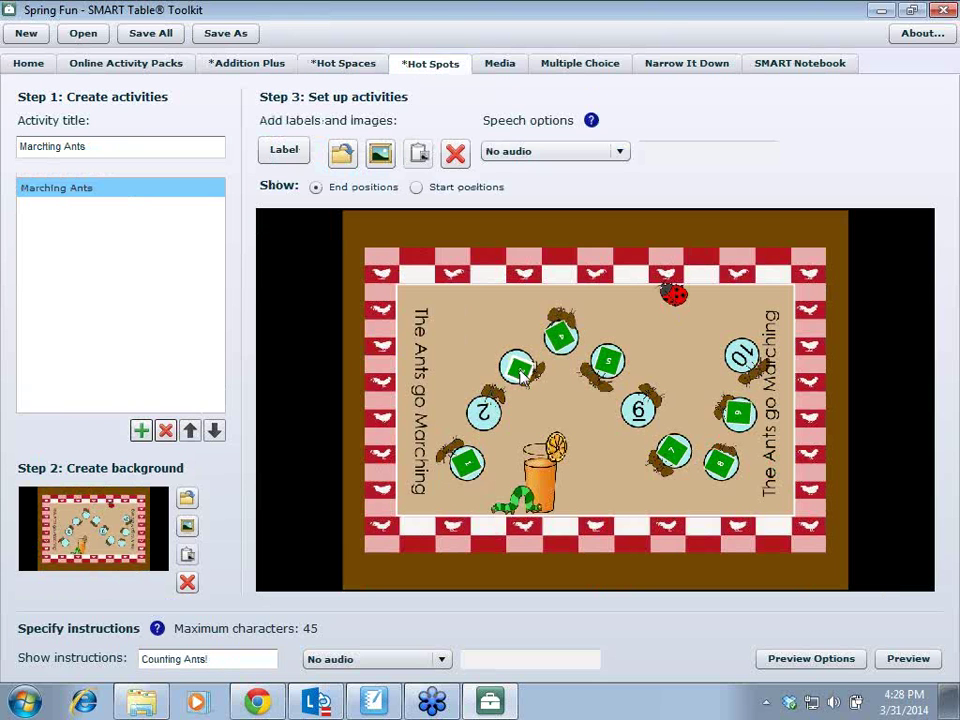
pyautogui.click(915, 659)
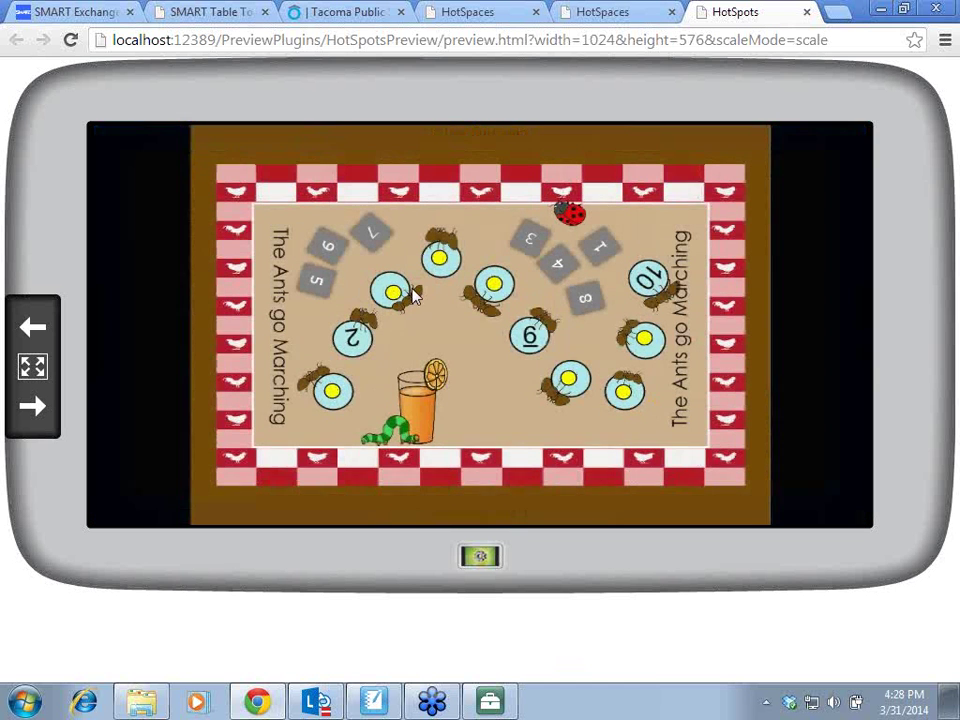
pyautogui.moveTo(391, 366); pyautogui.dragTo(332, 390)
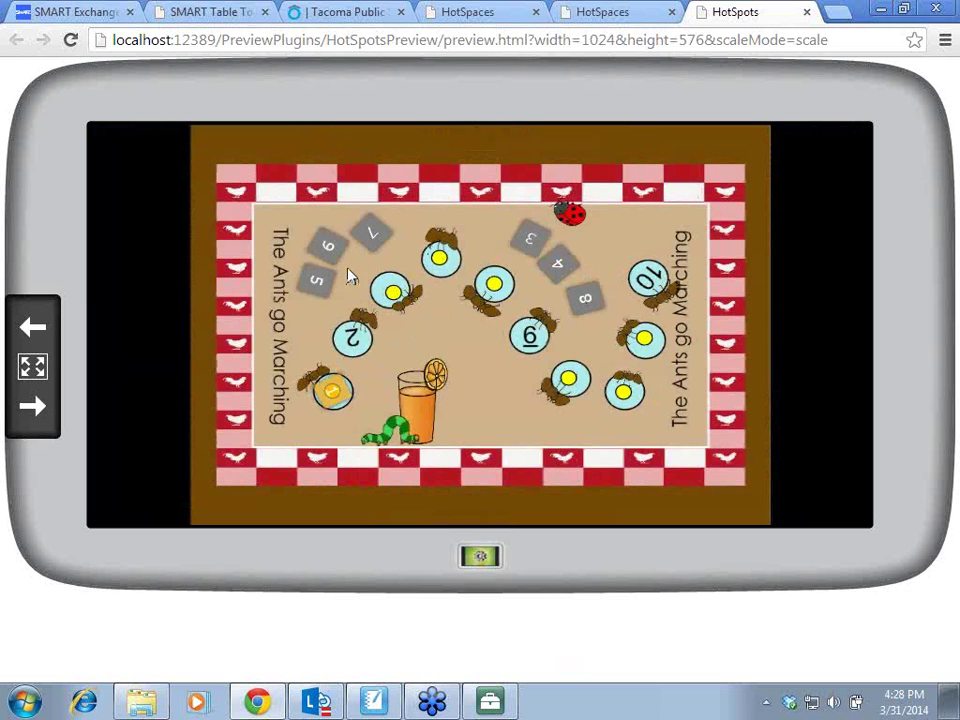
pyautogui.moveTo(535, 236); pyautogui.dragTo(392, 296)
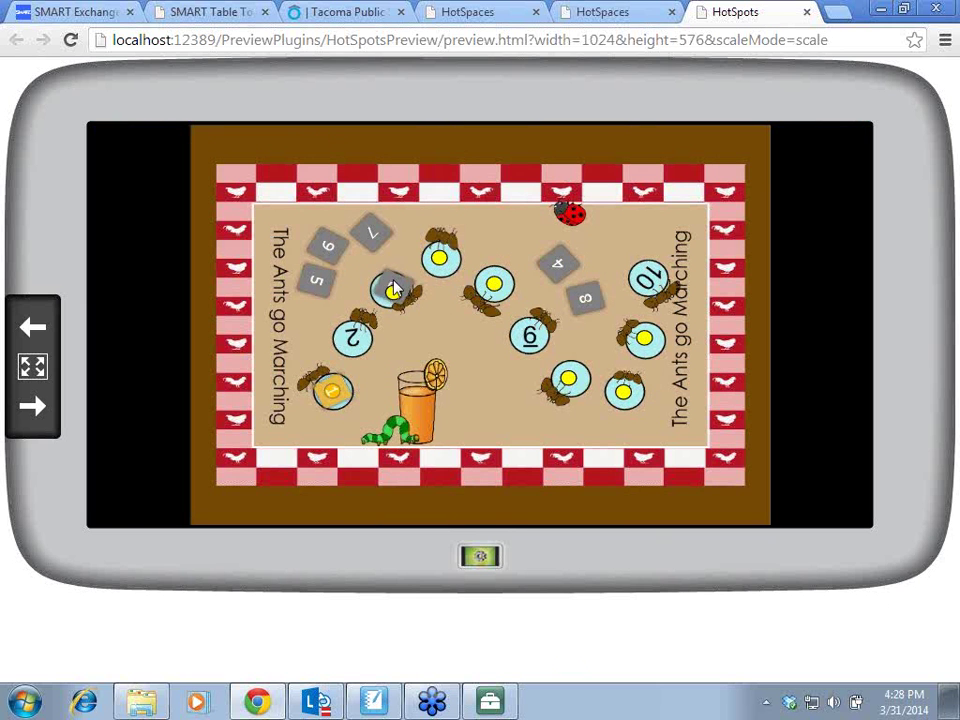
pyautogui.moveTo(553, 270); pyautogui.dragTo(440, 260)
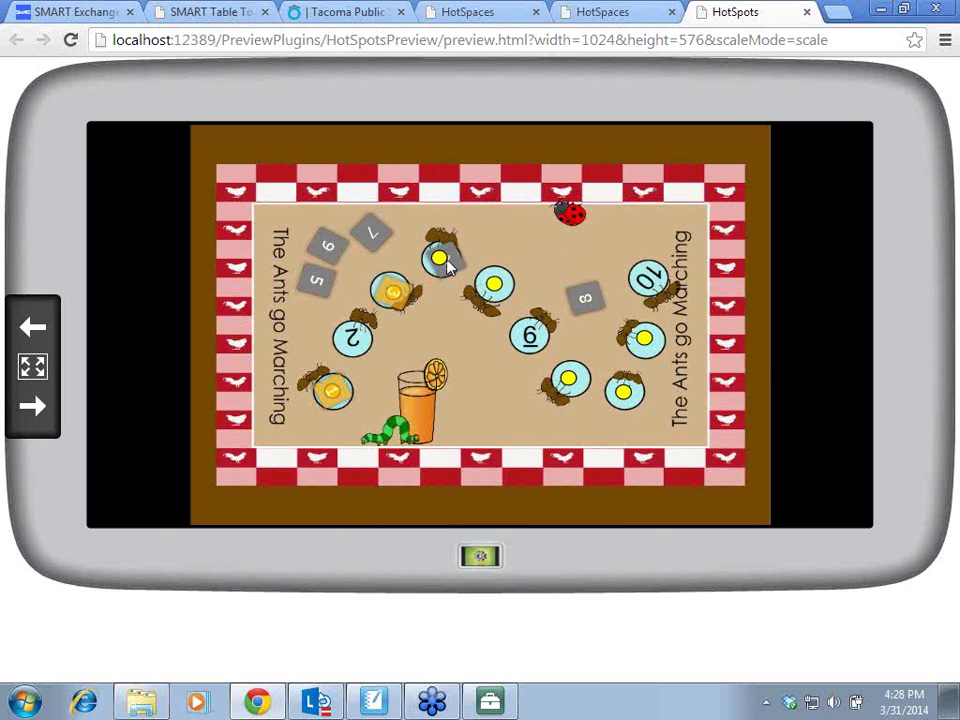
pyautogui.click(489, 700)
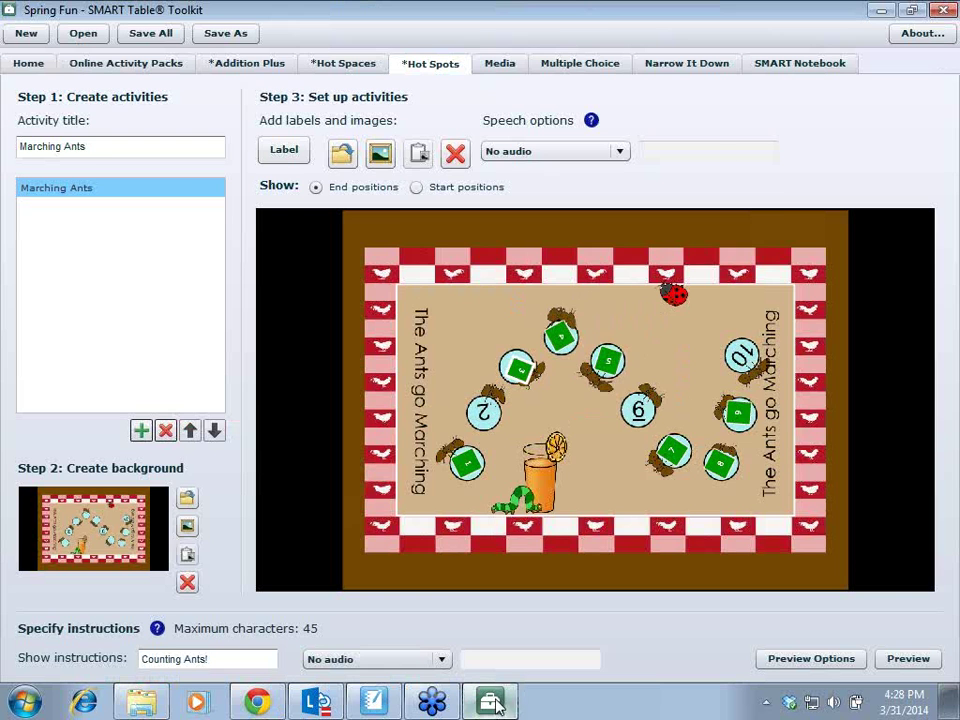
# Step: Review the pack's Media, Multiple Choice and Narrow It Down activities, including the ant legs, ladybug spots and bumblebees questions
pyautogui.click(499, 65)
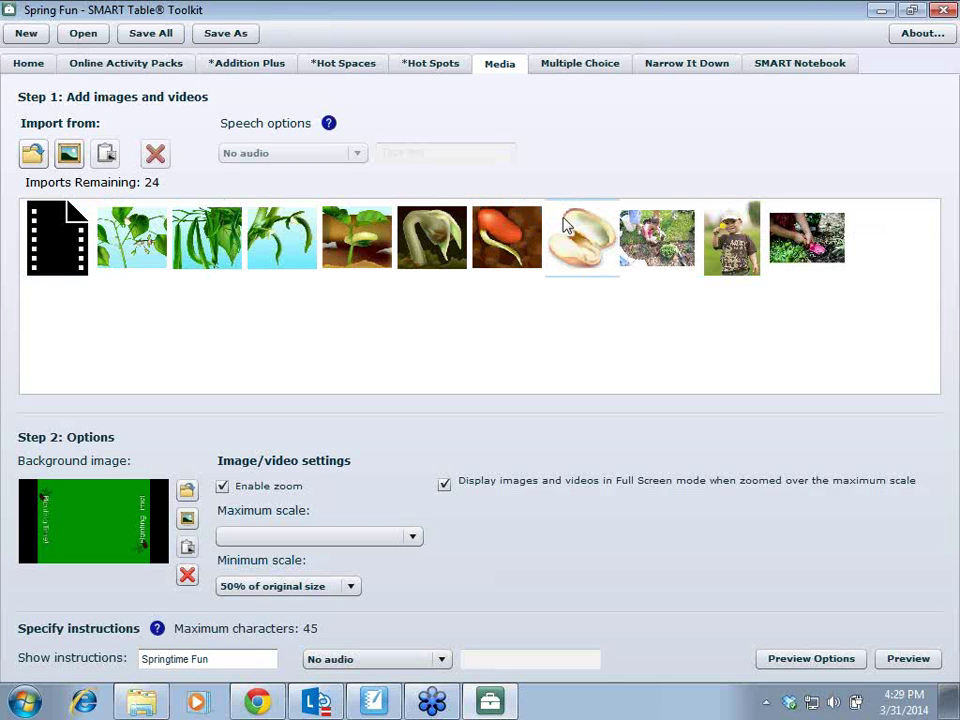
pyautogui.click(593, 70)
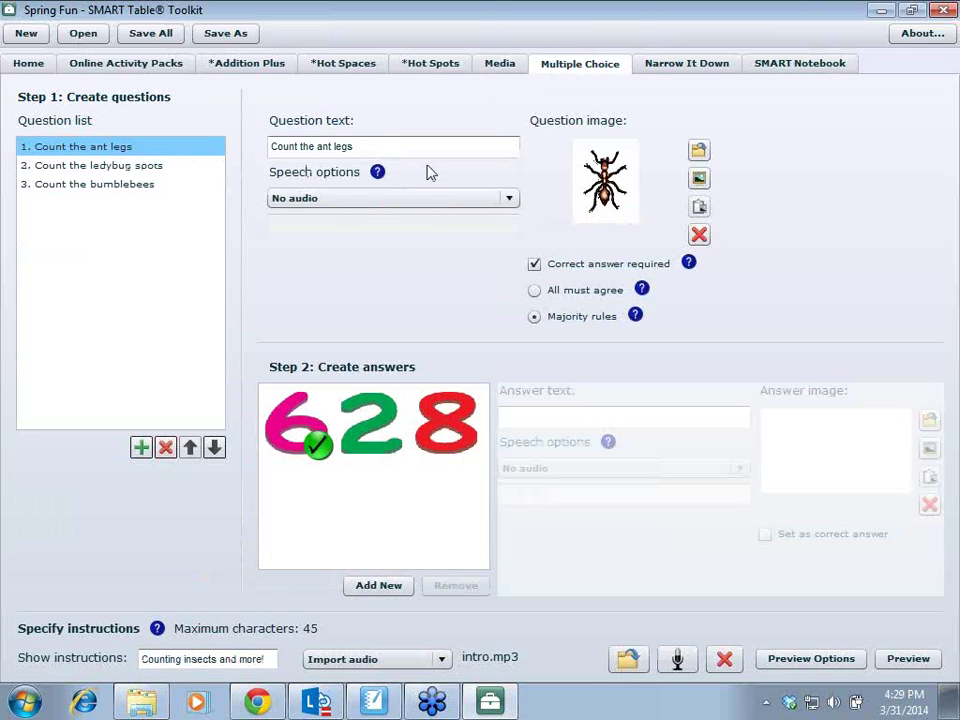
pyautogui.click(91, 170)
pyautogui.click(101, 186)
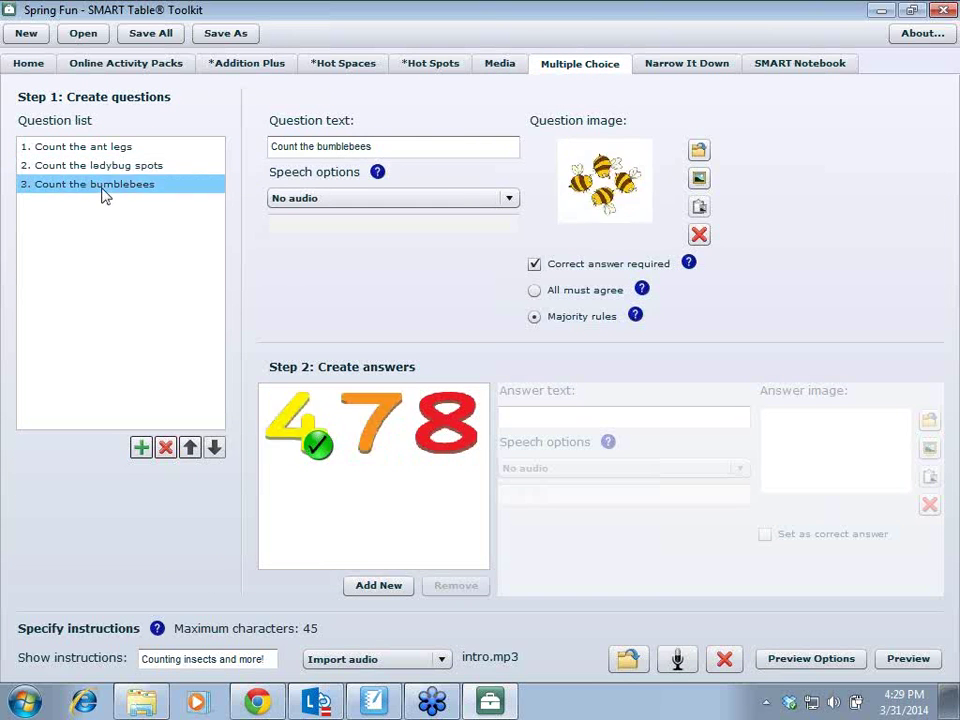
pyautogui.click(118, 147)
pyautogui.click(112, 166)
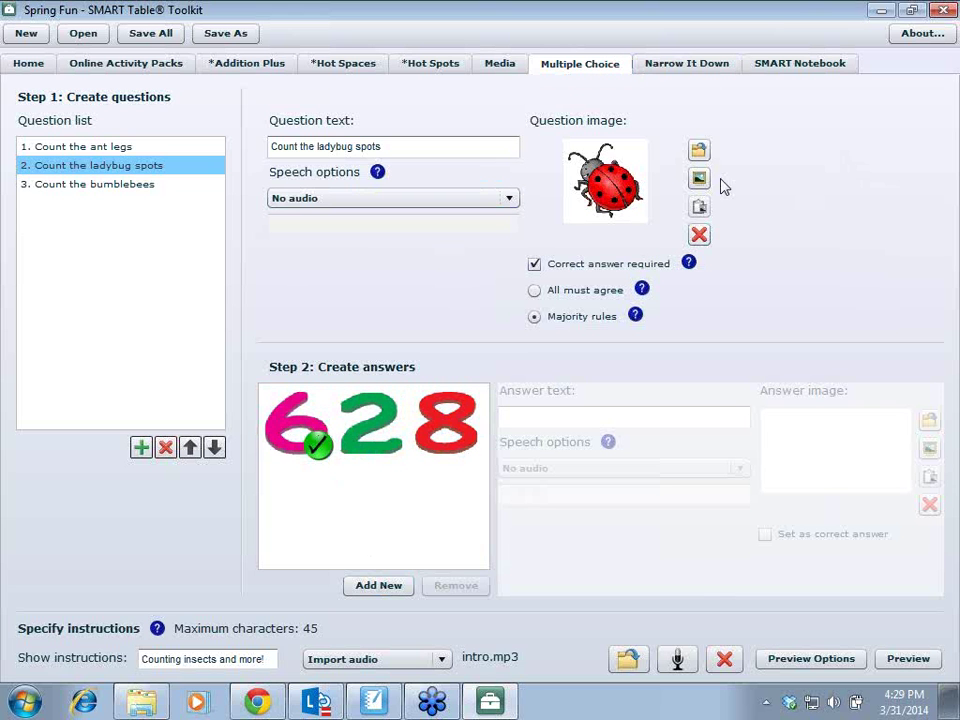
pyautogui.click(690, 66)
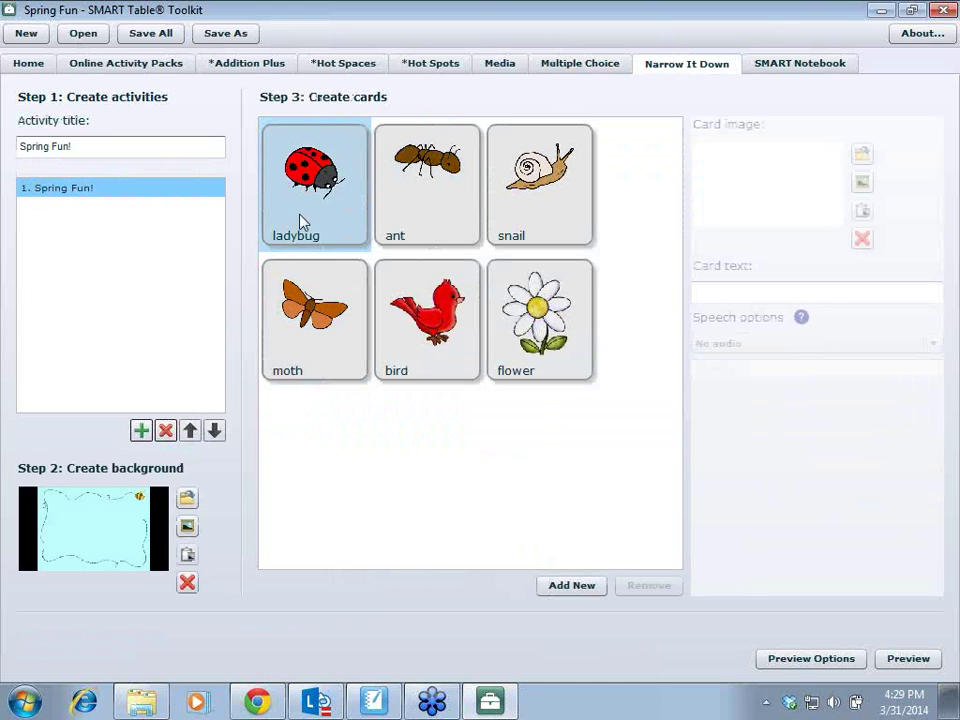
# Step: Check the pack's SMART Notebook files, and compare the Counting and Matching Hot Spaces activity with the Marching Ants Hot Spots activity
pyautogui.click(806, 67)
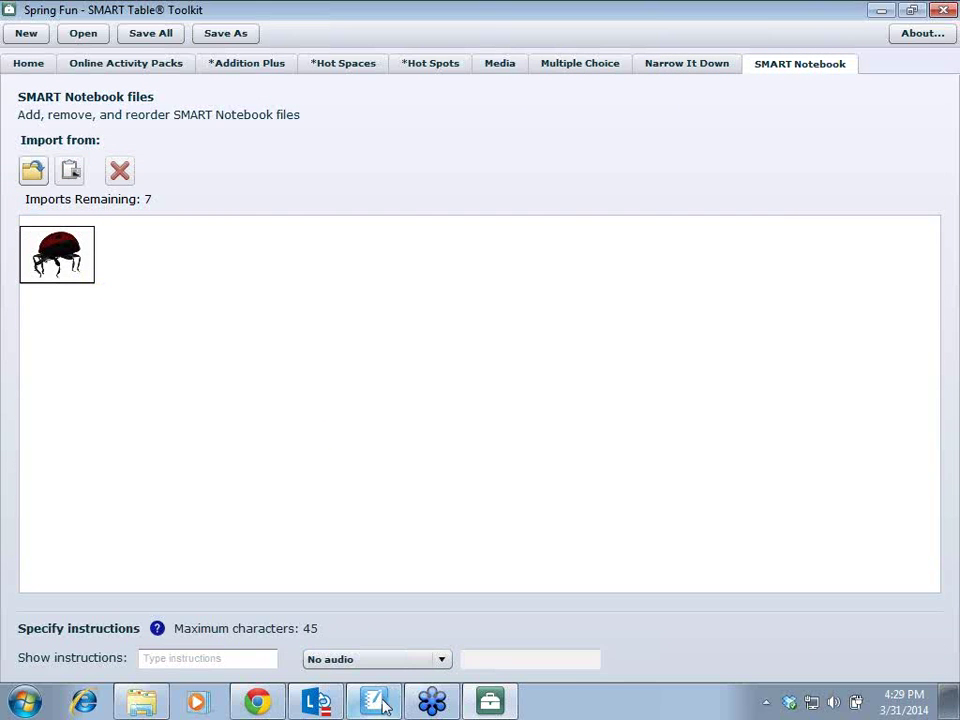
pyautogui.moveTo(382, 705)
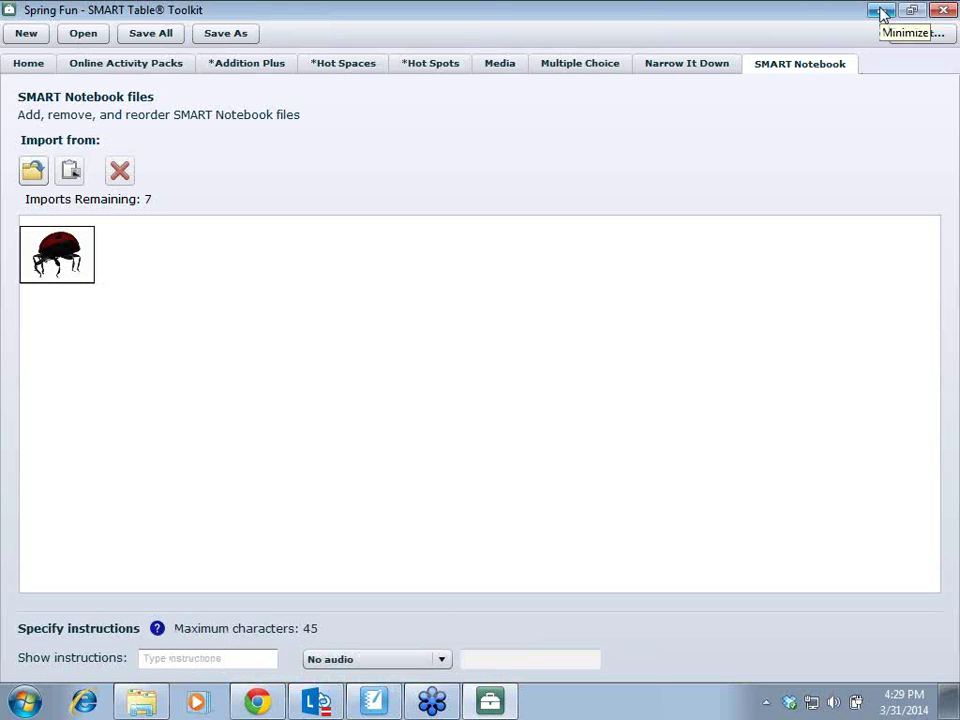
pyautogui.click(372, 67)
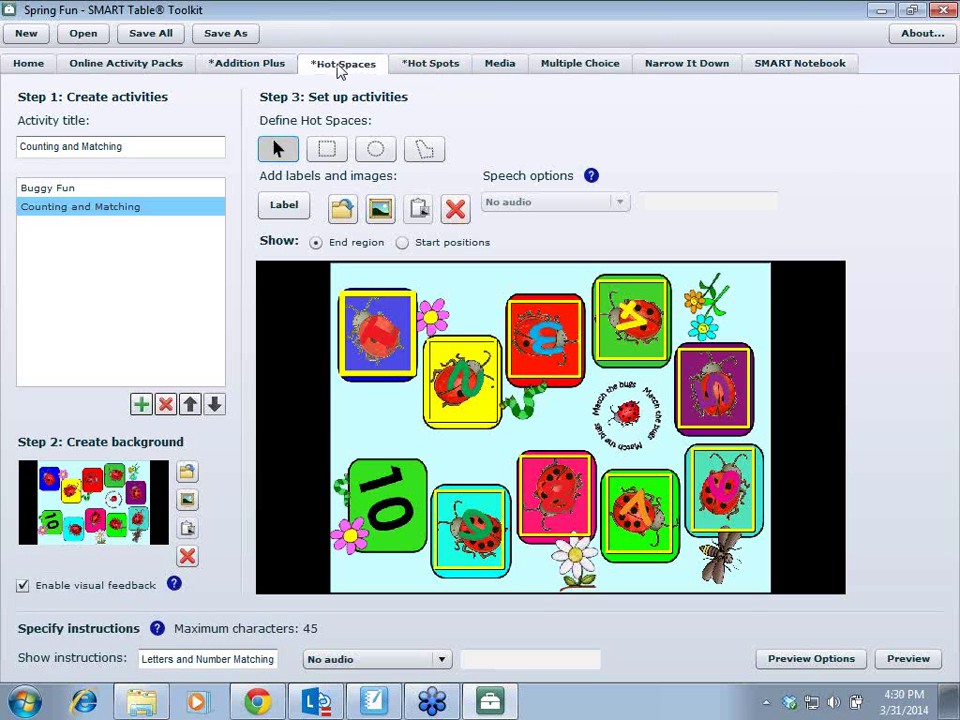
pyautogui.click(432, 64)
pyautogui.click(354, 66)
pyautogui.click(428, 66)
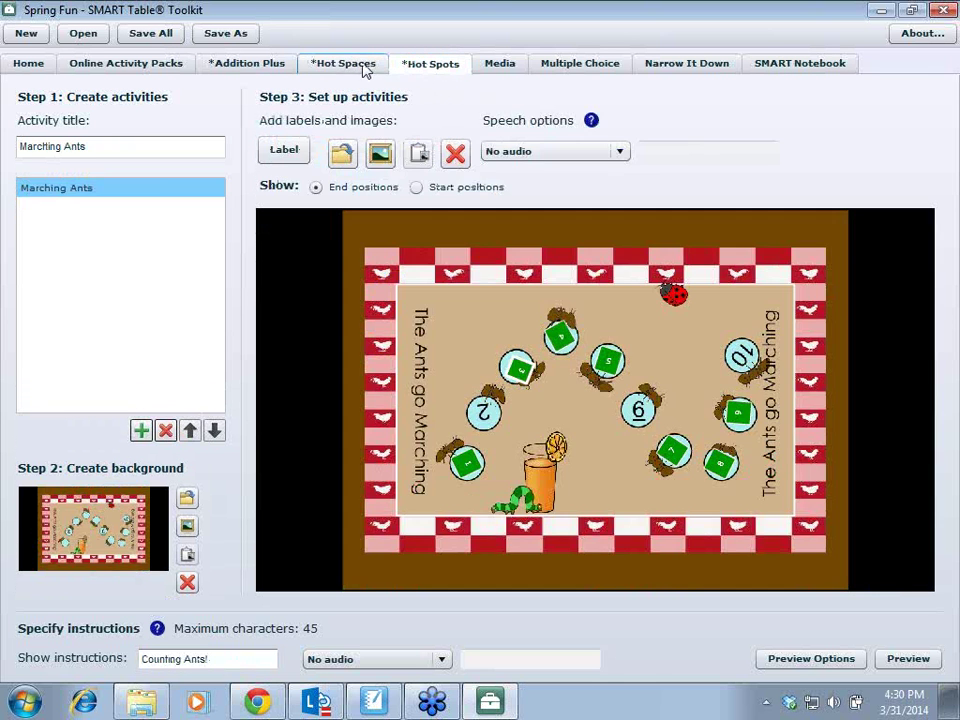
pyautogui.click(348, 68)
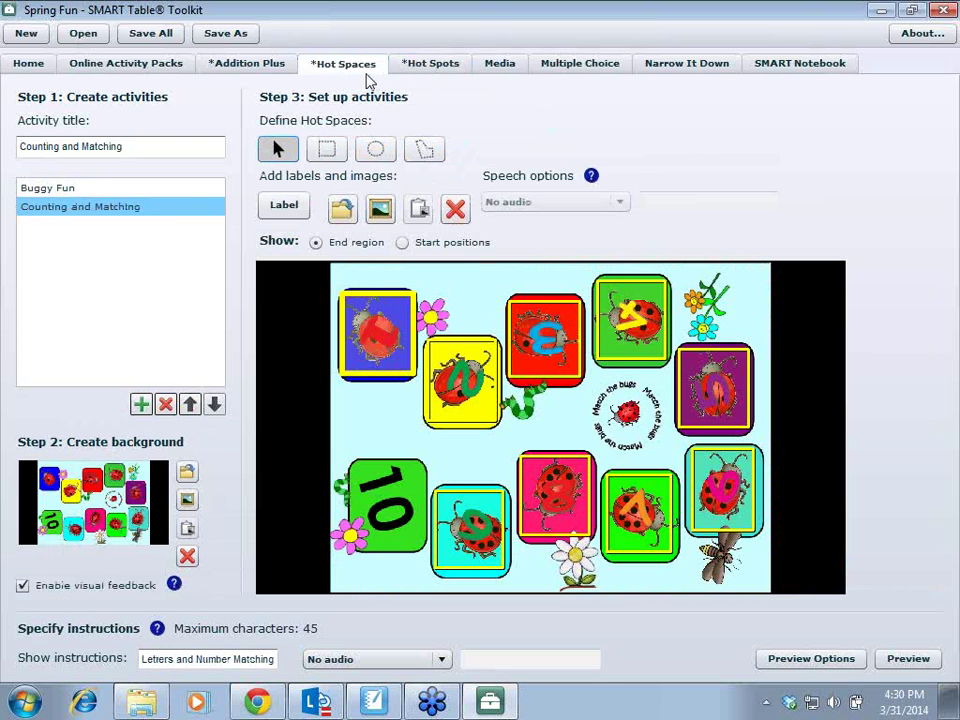
pyautogui.click(415, 66)
pyautogui.click(350, 64)
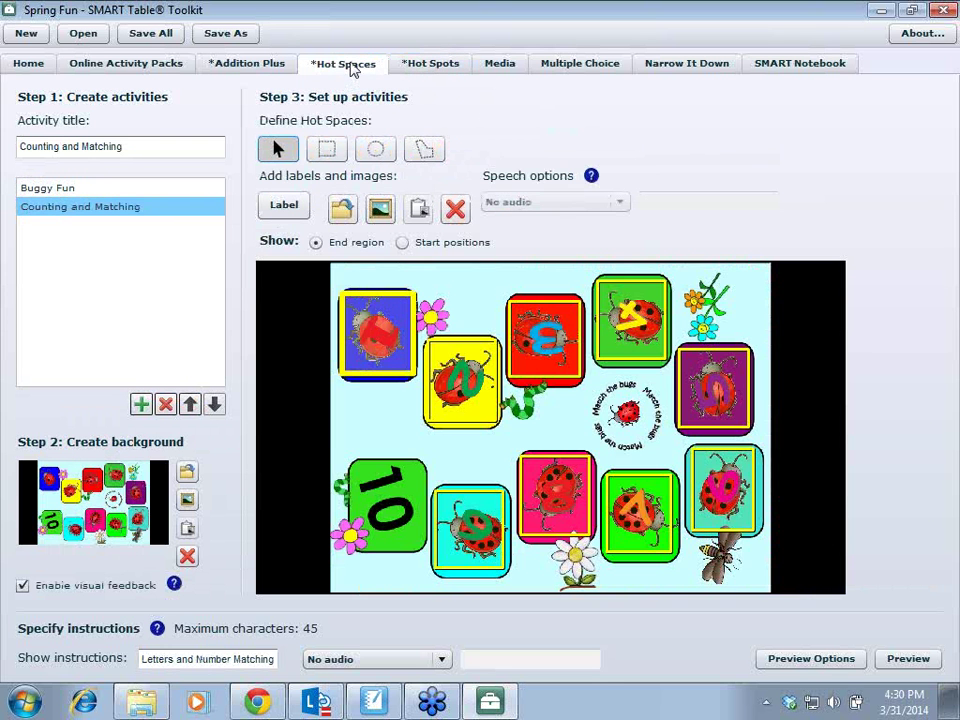
pyautogui.click(447, 68)
pyautogui.click(349, 65)
# Step: Minimize the open windows and open the Ladybug 3D notebook from the Spring Fun folder inside the desktop's SMART Table VUG - March 31 folder
pyautogui.click(816, 64)
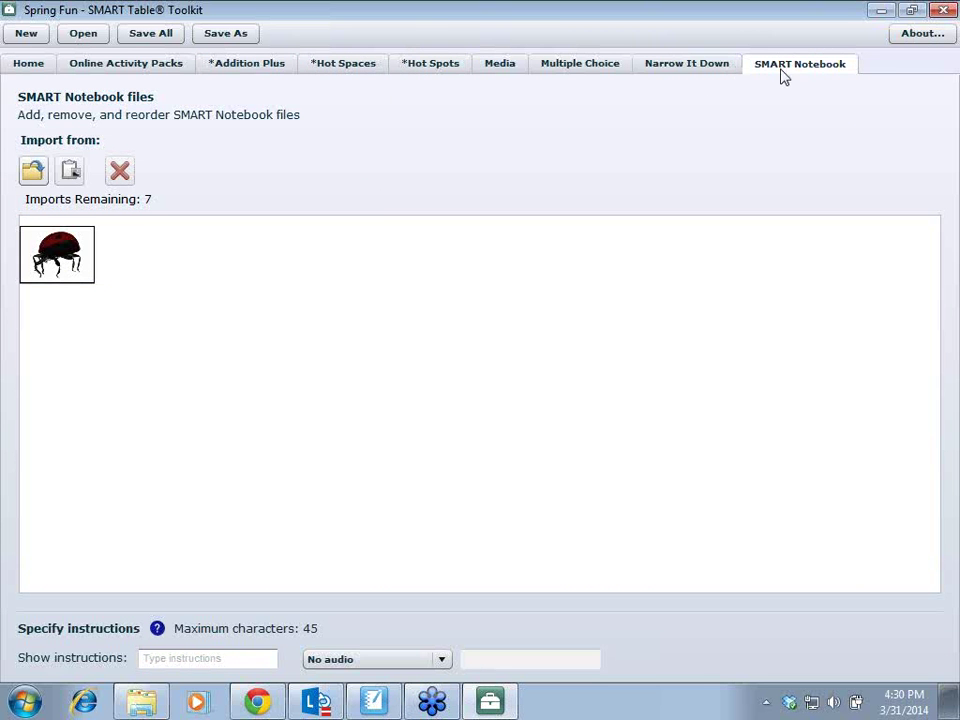
pyautogui.click(881, 10)
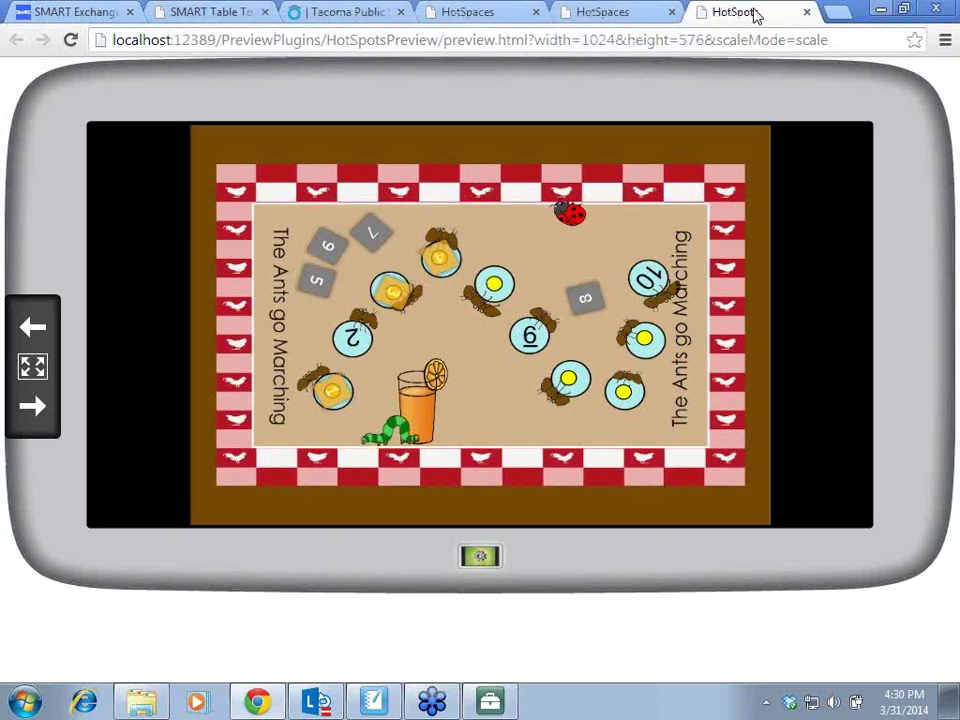
pyautogui.click(880, 9)
pyautogui.click(880, 11)
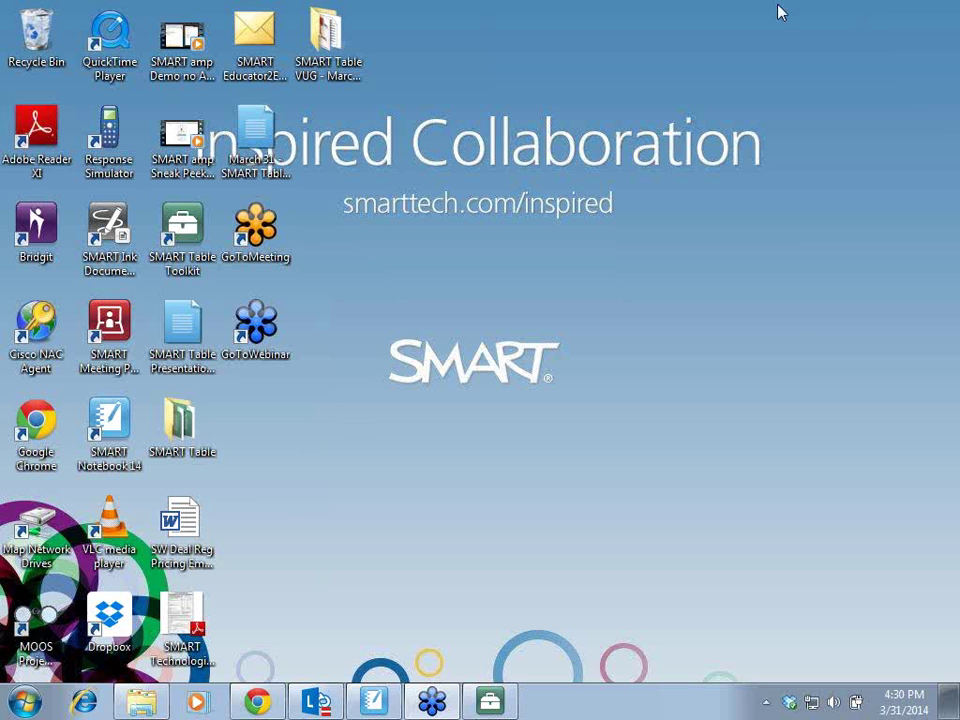
pyautogui.doubleClick(332, 30)
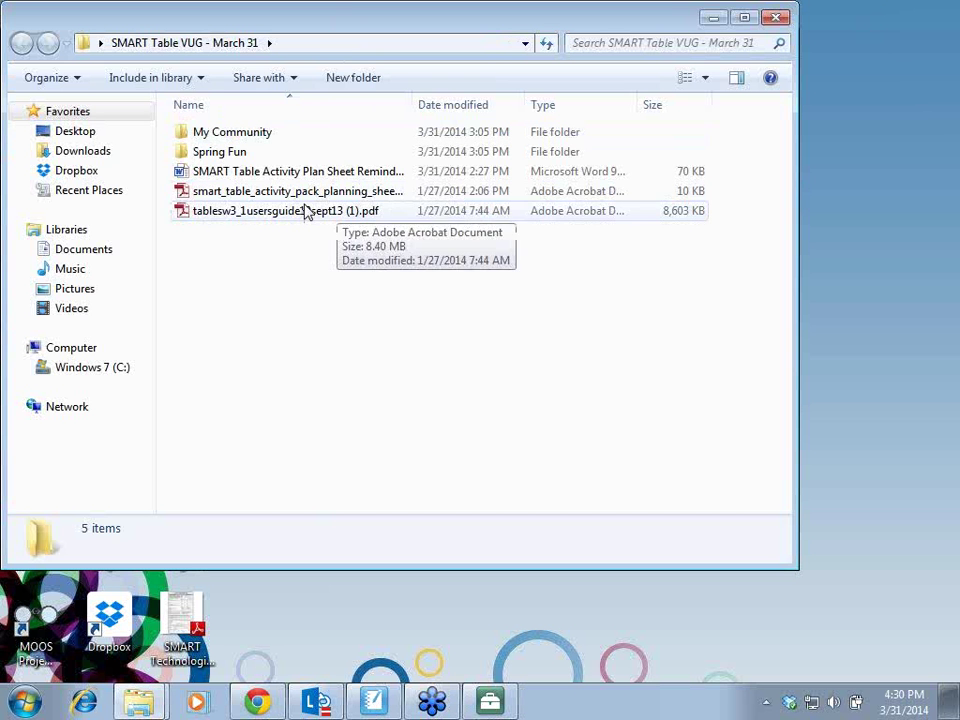
pyautogui.doubleClick(229, 152)
pyautogui.doubleClick(236, 134)
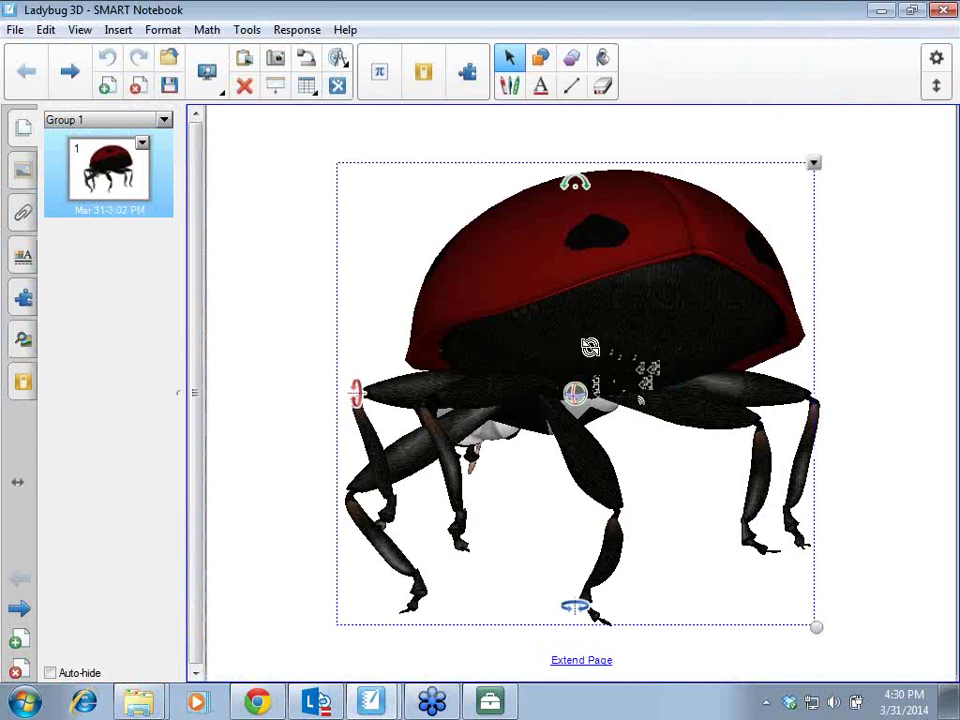
# Step: Rotate the 3D ladybug to show its underside, and sketch black freehand strokes in the page's lower-left and upper-right corners
pyautogui.moveTo(590, 347); pyautogui.dragTo(522, 263)
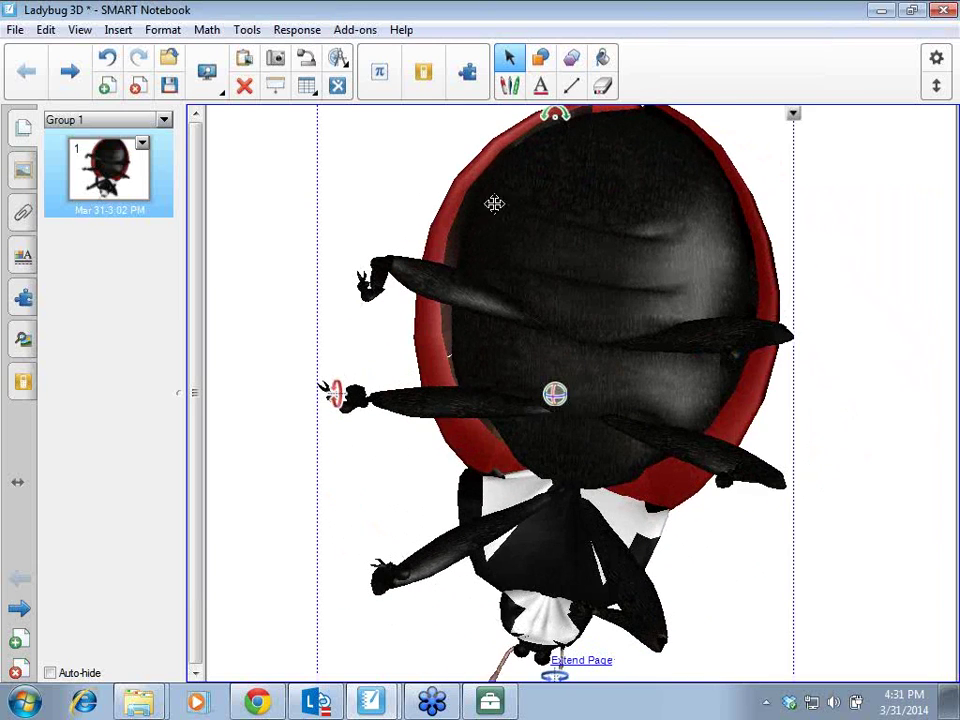
pyautogui.click(510, 85)
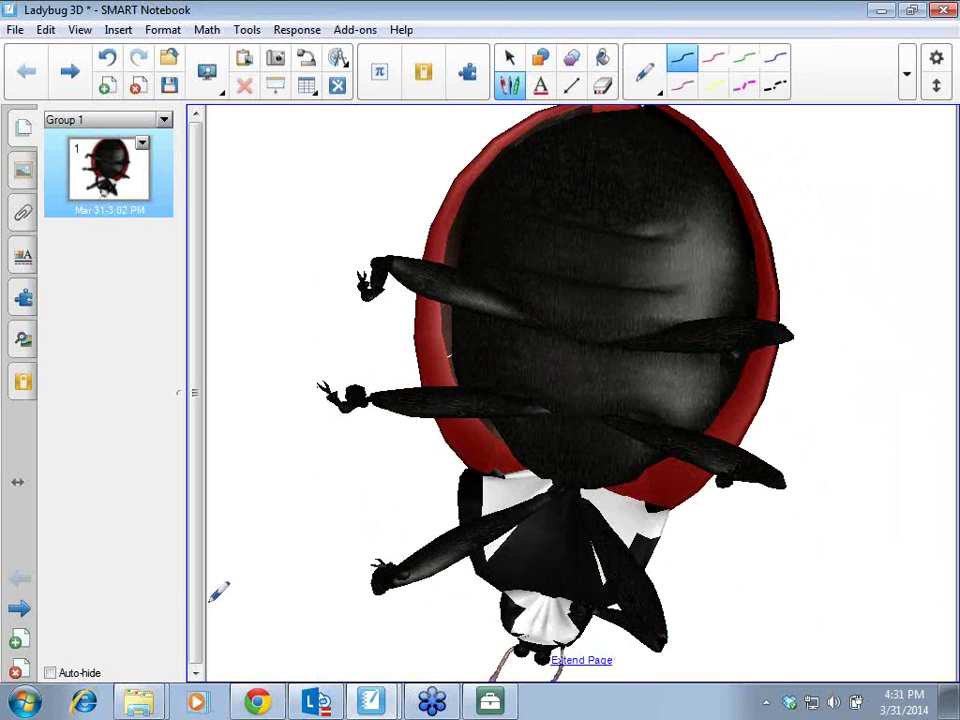
pyautogui.moveTo(208, 600); pyautogui.dragTo(272, 678)
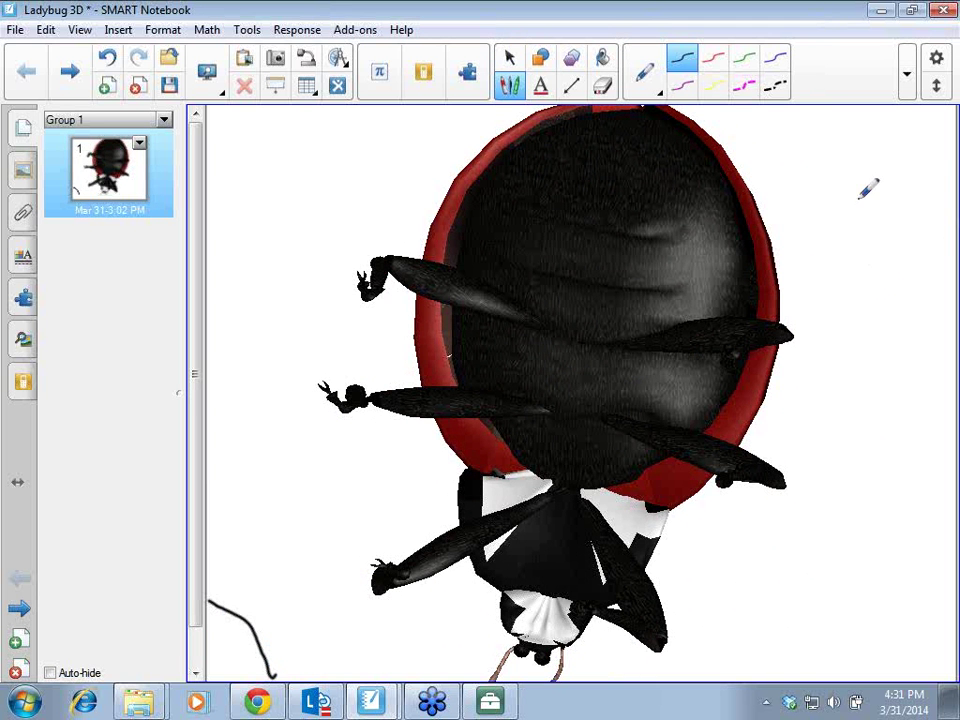
pyautogui.moveTo(856, 118)
pyautogui.mouseDown()
pyautogui.moveTo(888, 180)
pyautogui.moveTo(945, 188)
pyautogui.mouseUp()
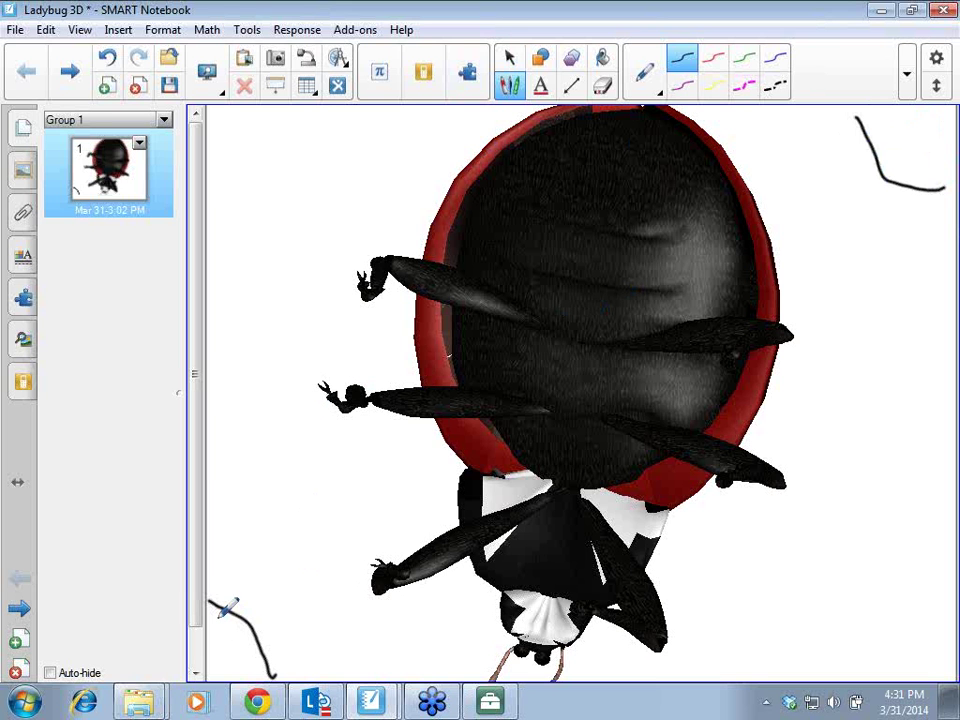
pyautogui.moveTo(216, 614); pyautogui.dragTo(216, 575)
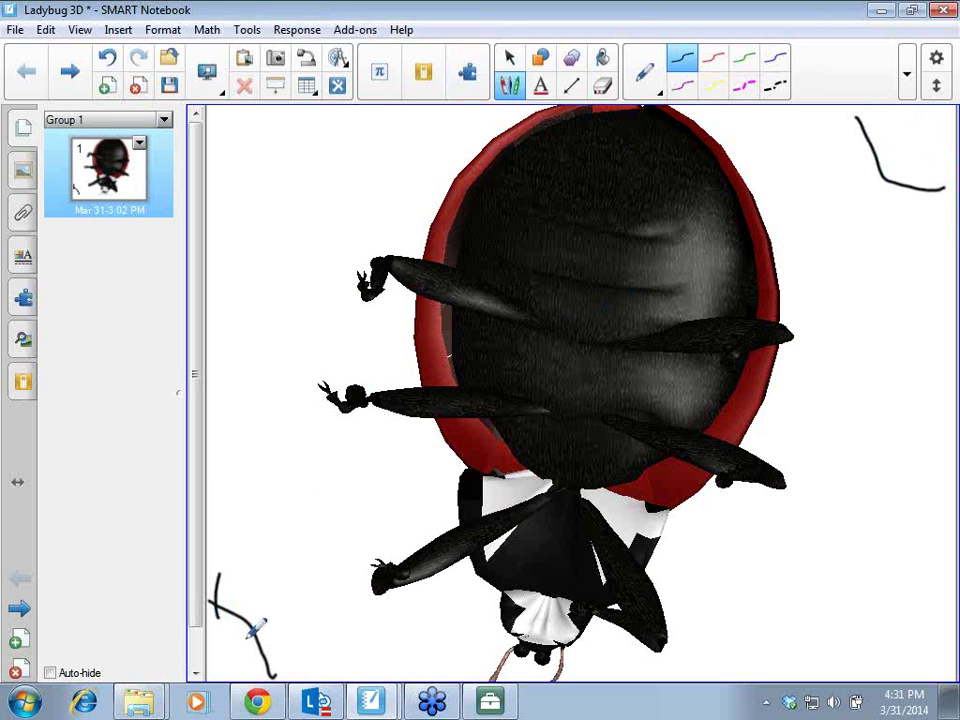
pyautogui.moveTo(247, 638); pyautogui.dragTo(278, 627)
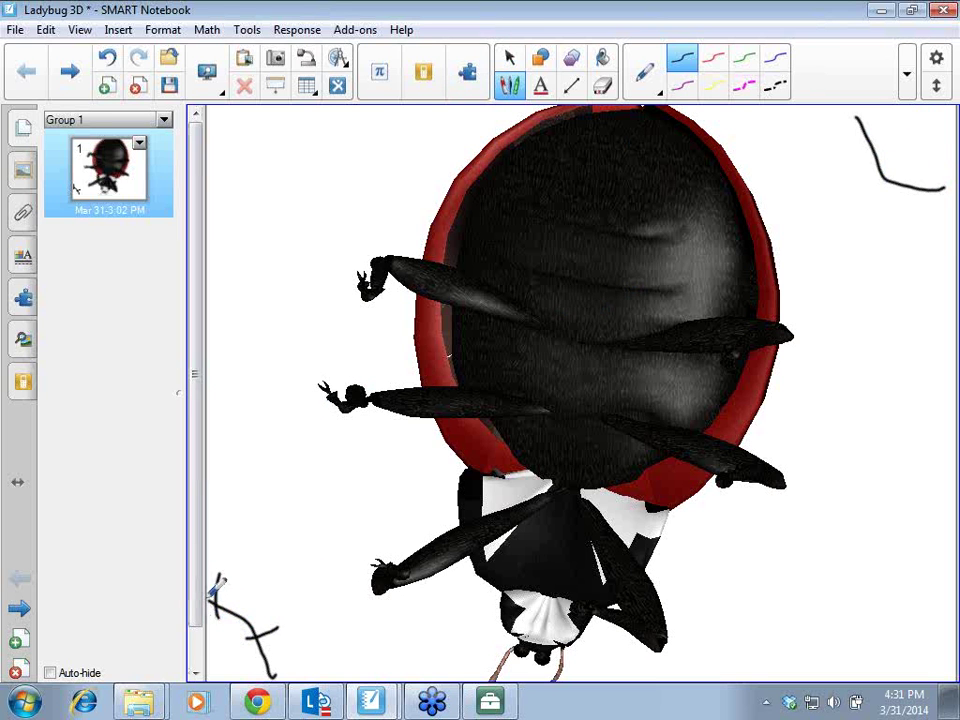
pyautogui.moveTo(214, 596)
pyautogui.mouseDown()
pyautogui.moveTo(282, 628)
pyautogui.moveTo(286, 672)
pyautogui.mouseUp()
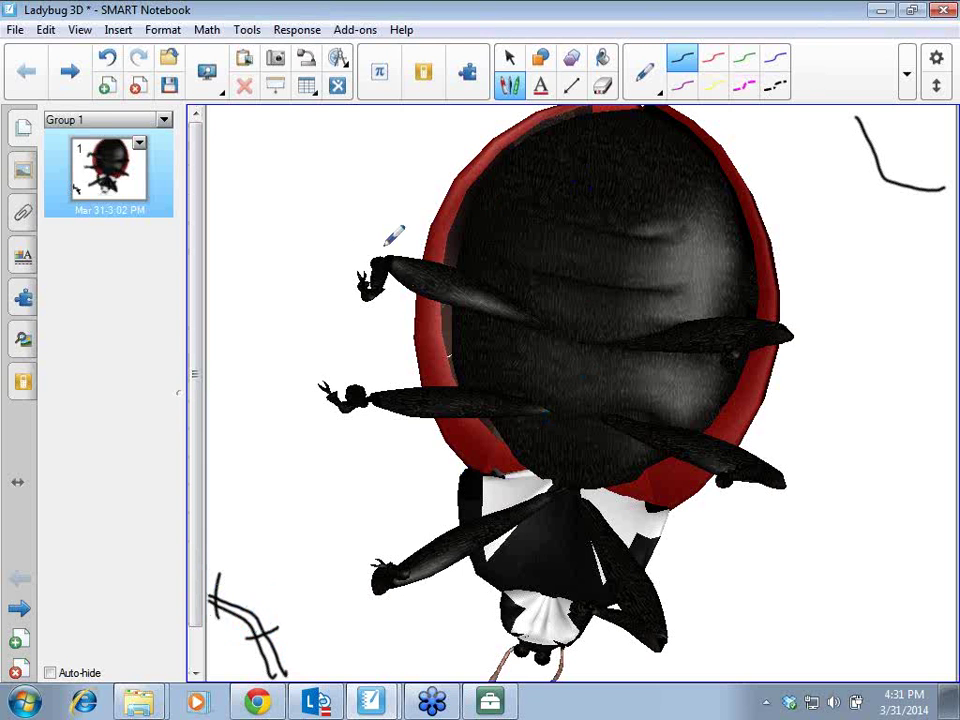
# Step: Circle the ends of five of the ladybug's legs with the black pen
pyautogui.moveTo(391, 238)
pyautogui.mouseDown()
pyautogui.moveTo(369, 321)
pyautogui.moveTo(374, 218)
pyautogui.mouseUp()
pyautogui.moveTo(336, 383)
pyautogui.mouseDown()
pyautogui.moveTo(388, 421)
pyautogui.moveTo(334, 370)
pyautogui.mouseUp()
pyautogui.moveTo(394, 523)
pyautogui.mouseDown()
pyautogui.moveTo(422, 537)
pyautogui.moveTo(393, 522)
pyautogui.mouseUp()
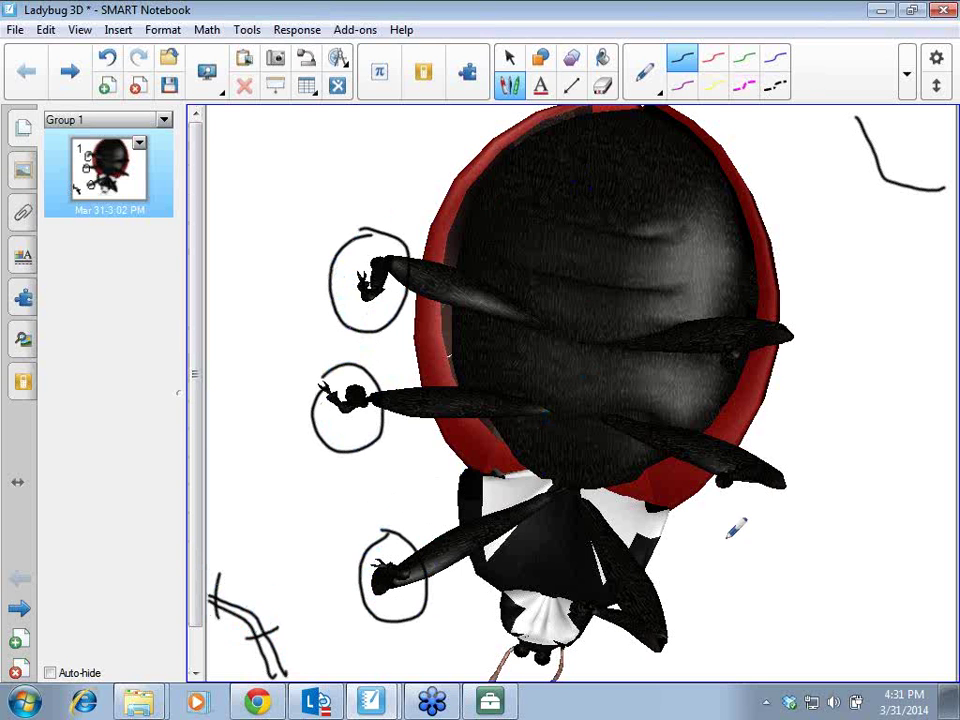
pyautogui.moveTo(762, 432)
pyautogui.mouseDown()
pyautogui.moveTo(821, 452)
pyautogui.moveTo(745, 442)
pyautogui.mouseUp()
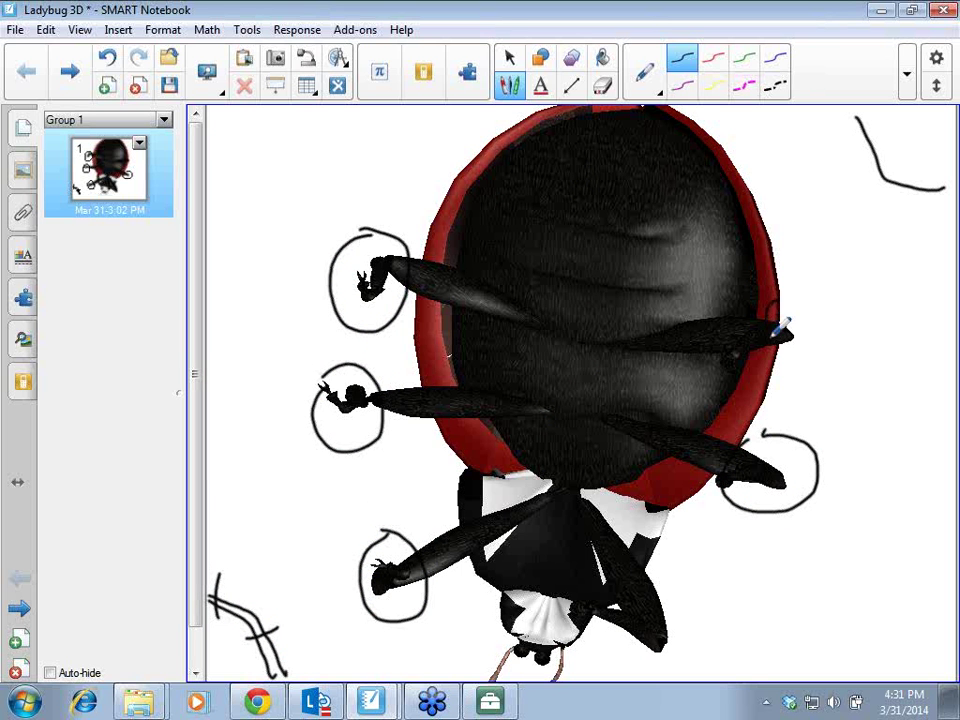
pyautogui.moveTo(783, 330); pyautogui.dragTo(785, 300)
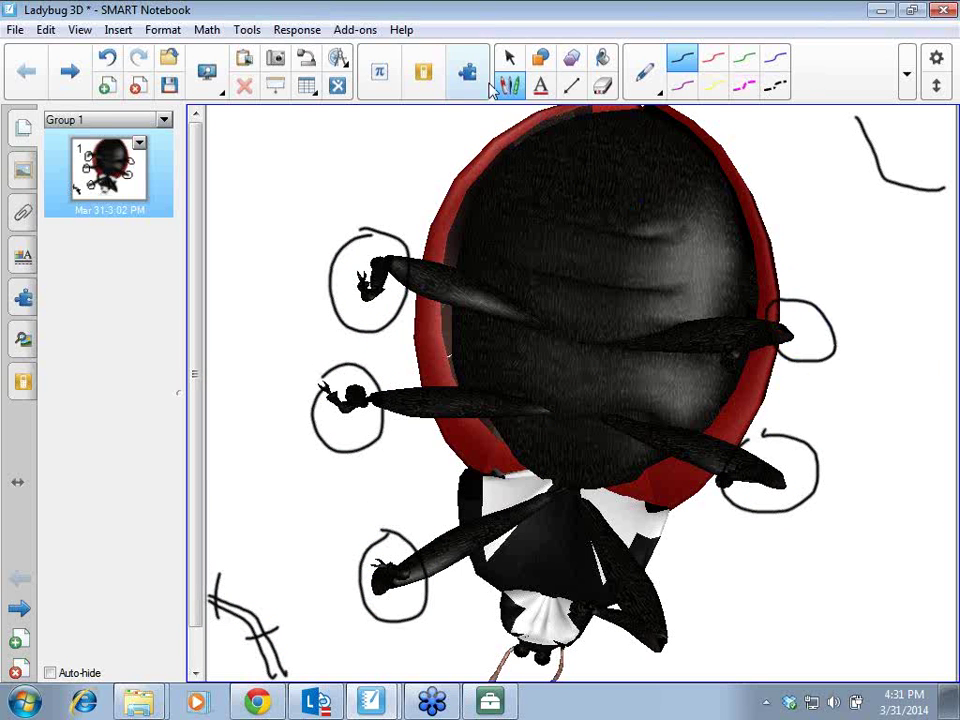
# Step: Restore the Select tool in the notebook, and return to the Spring Fun pack's Home page in SMART Table Toolkit
pyautogui.click(509, 59)
pyautogui.click(495, 702)
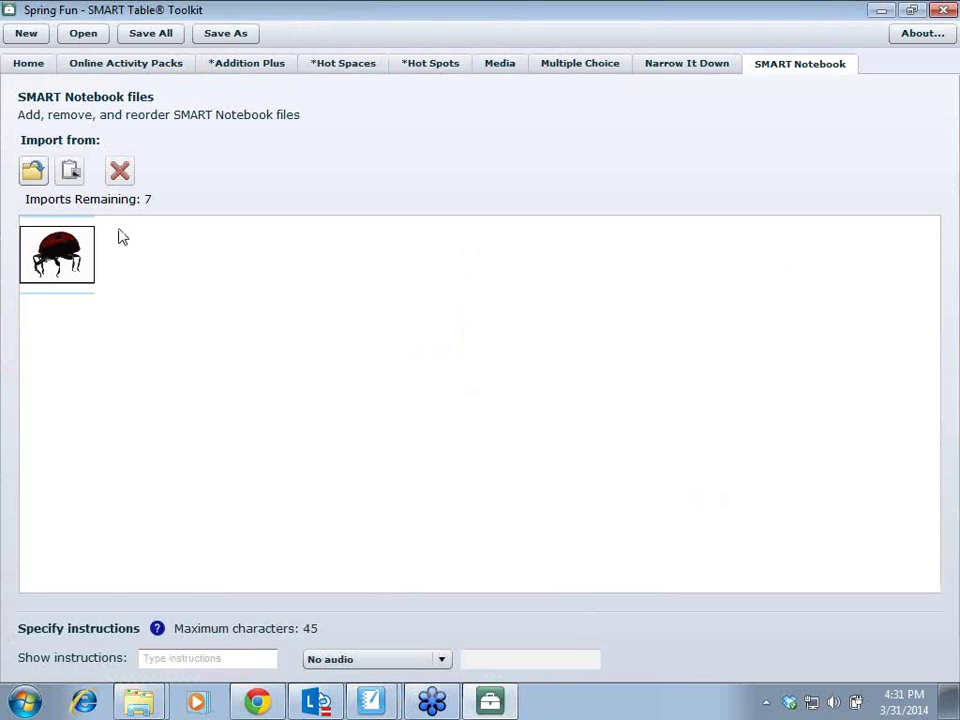
pyautogui.click(28, 66)
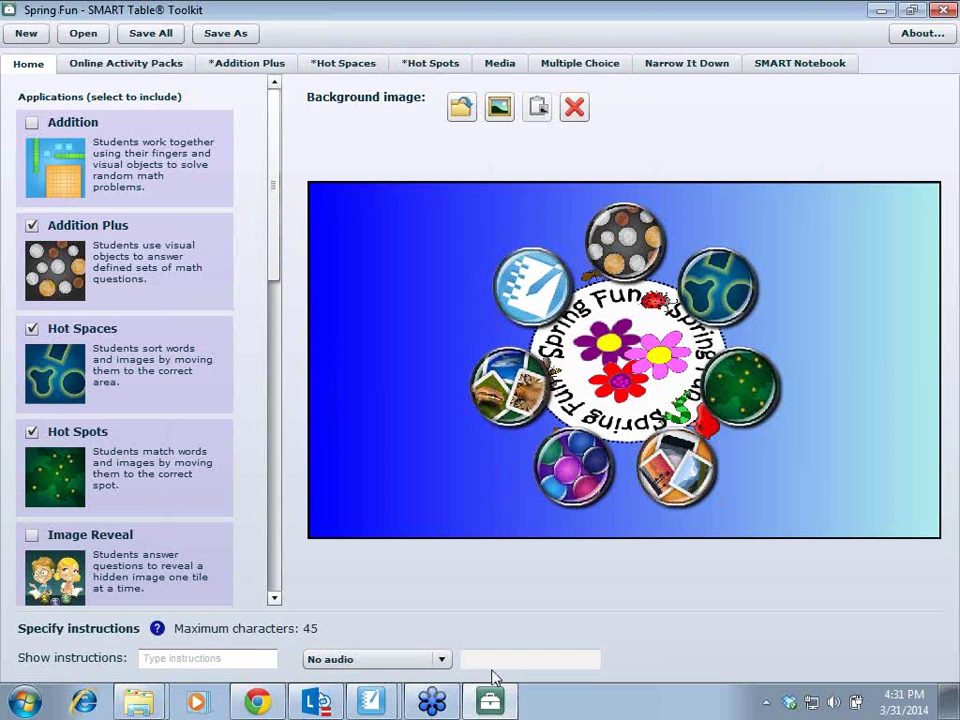
pyautogui.click(90, 43)
pyautogui.click(484, 380)
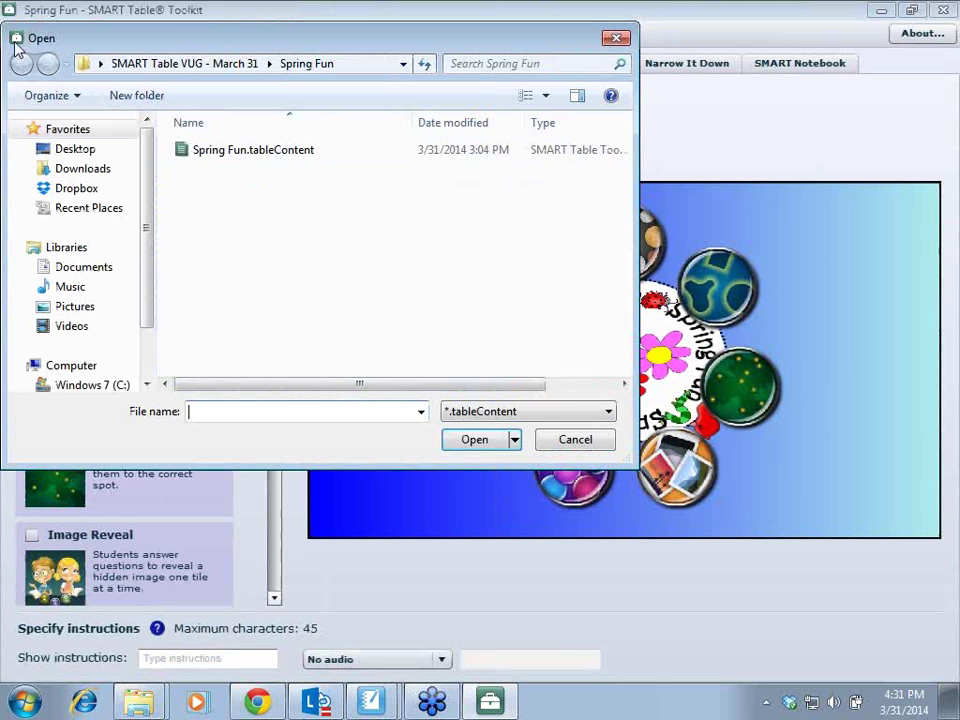
pyautogui.click(615, 38)
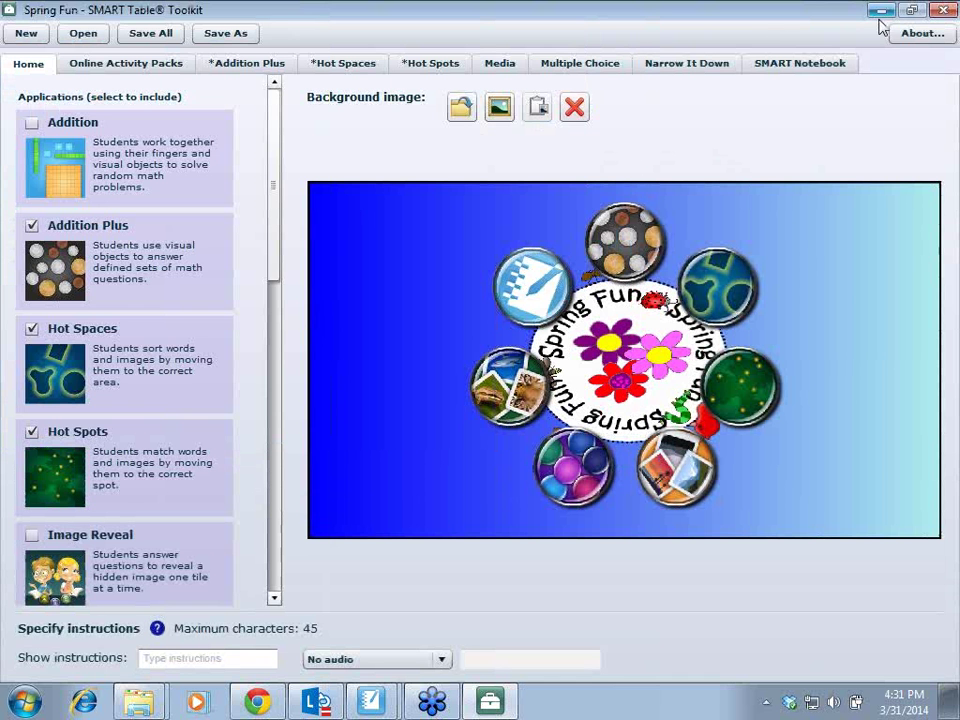
# Step: Exit SMART Table Toolkit and close the Ladybug 3D notebook, discarding the unsaved changes in both
pyautogui.click(943, 10)
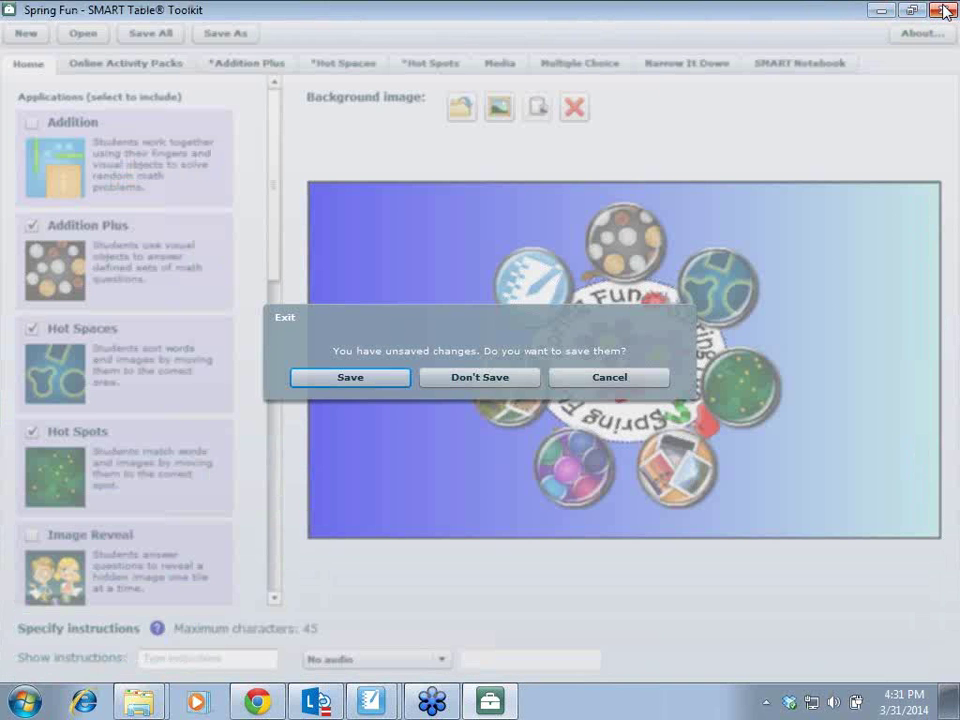
pyautogui.click(499, 381)
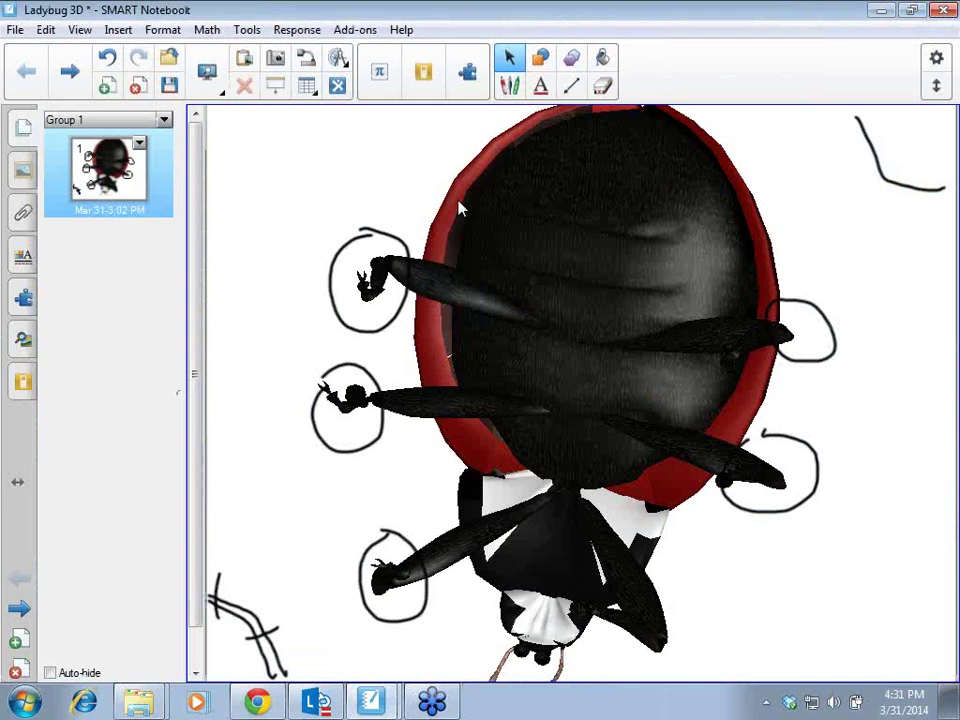
pyautogui.click(943, 10)
pyautogui.click(483, 372)
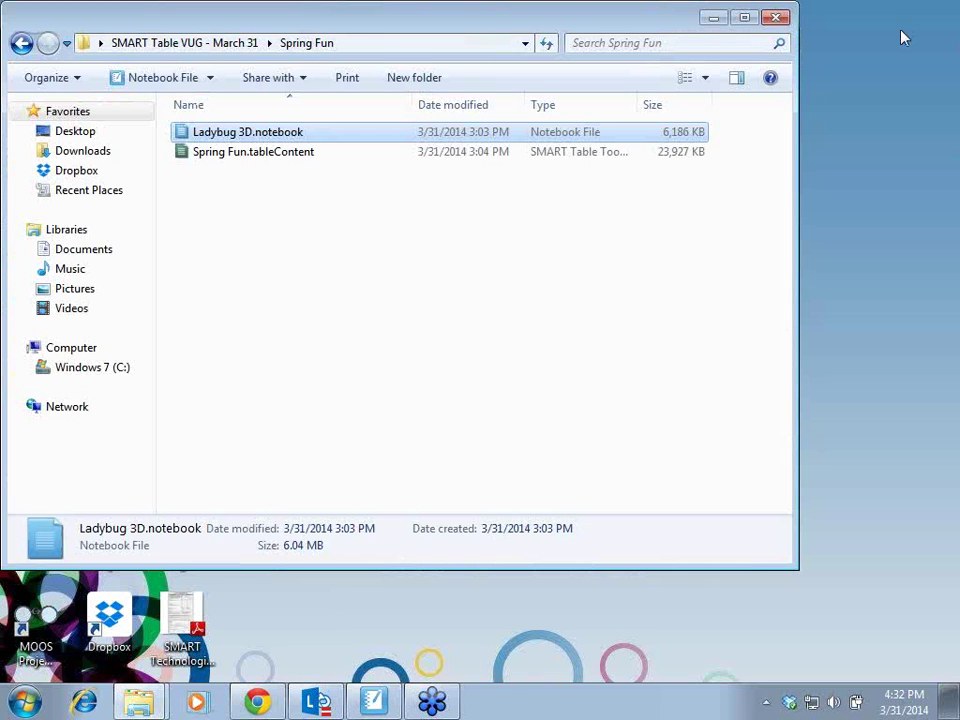
# Step: Open My Community.tableContent from the My Community folder in SMART Table Toolkit, and reposition the window to fit the screen
pyautogui.click(21, 43)
pyautogui.doubleClick(221, 134)
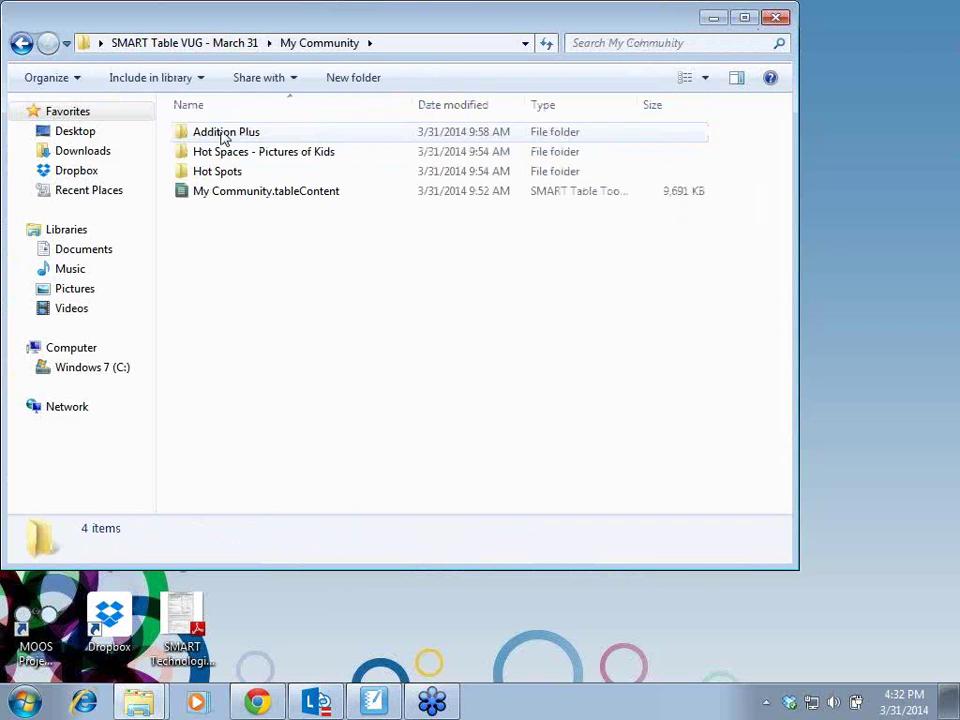
pyautogui.click(250, 199)
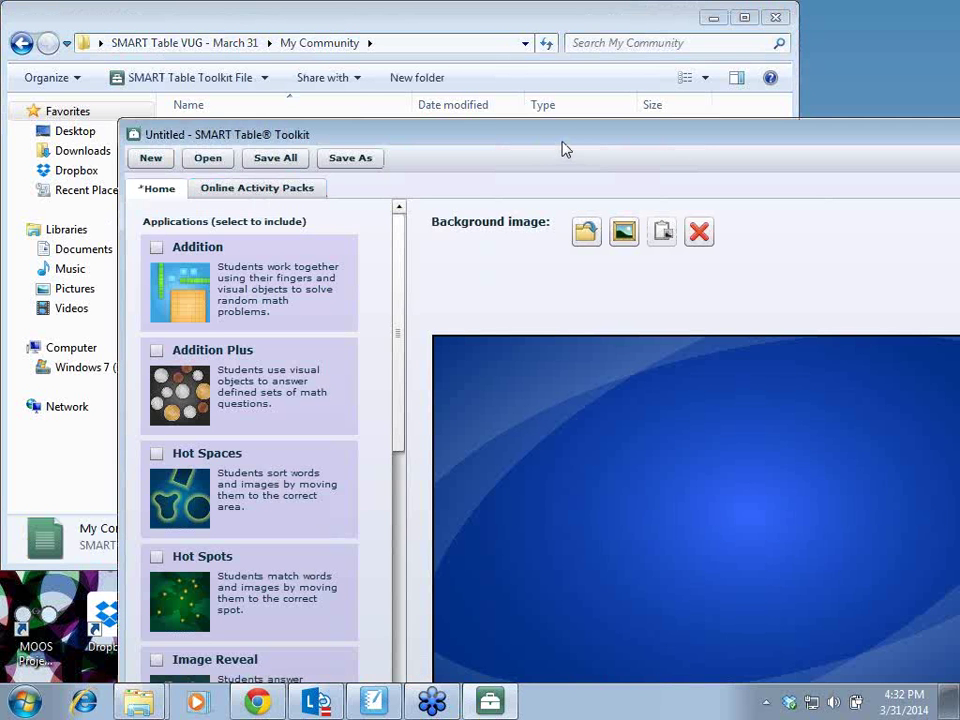
pyautogui.moveTo(563, 148); pyautogui.dragTo(440, 12)
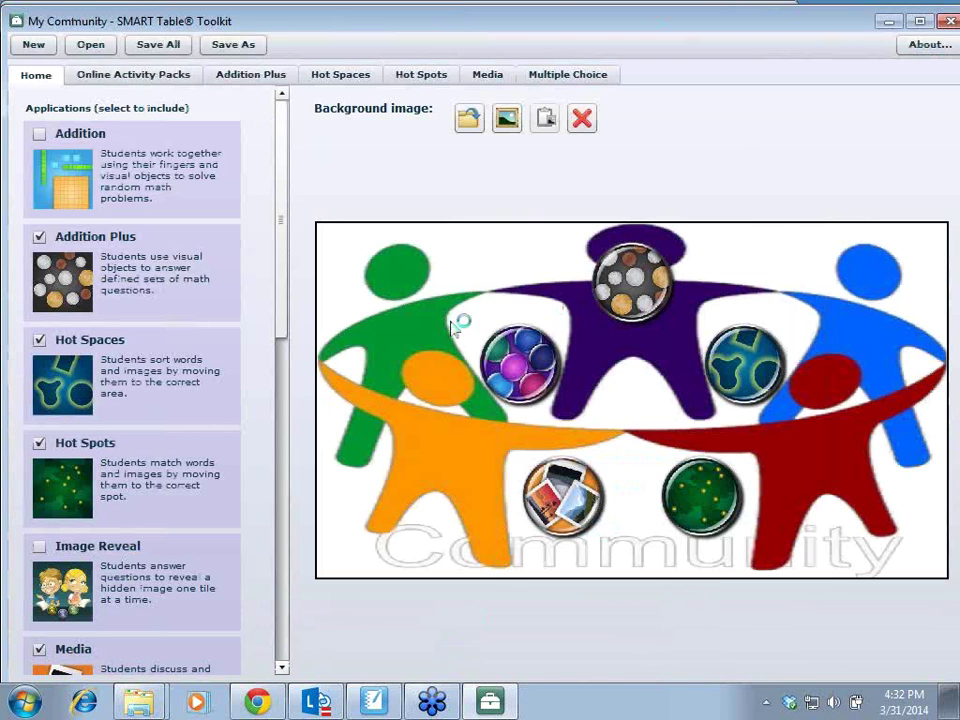
# Step: Review the My Community pack's Addition Plus, Hot Spaces, Hot Spots, Media and Multiple Choice activities, including the Count the signs question
pyautogui.click(258, 78)
pyautogui.click(86, 157)
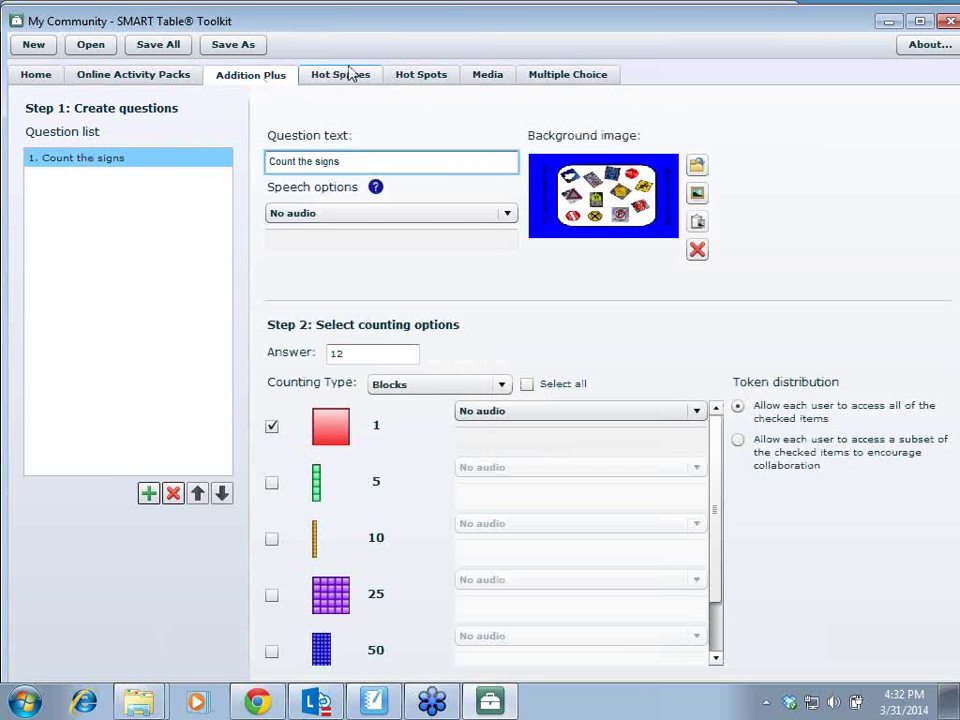
pyautogui.click(360, 78)
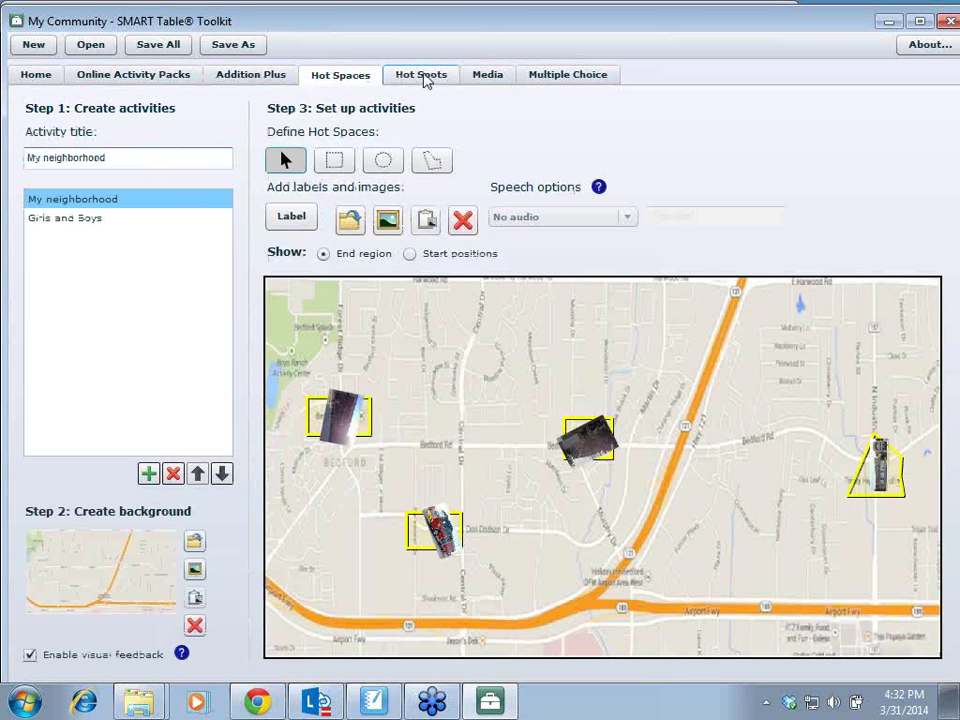
pyautogui.click(423, 78)
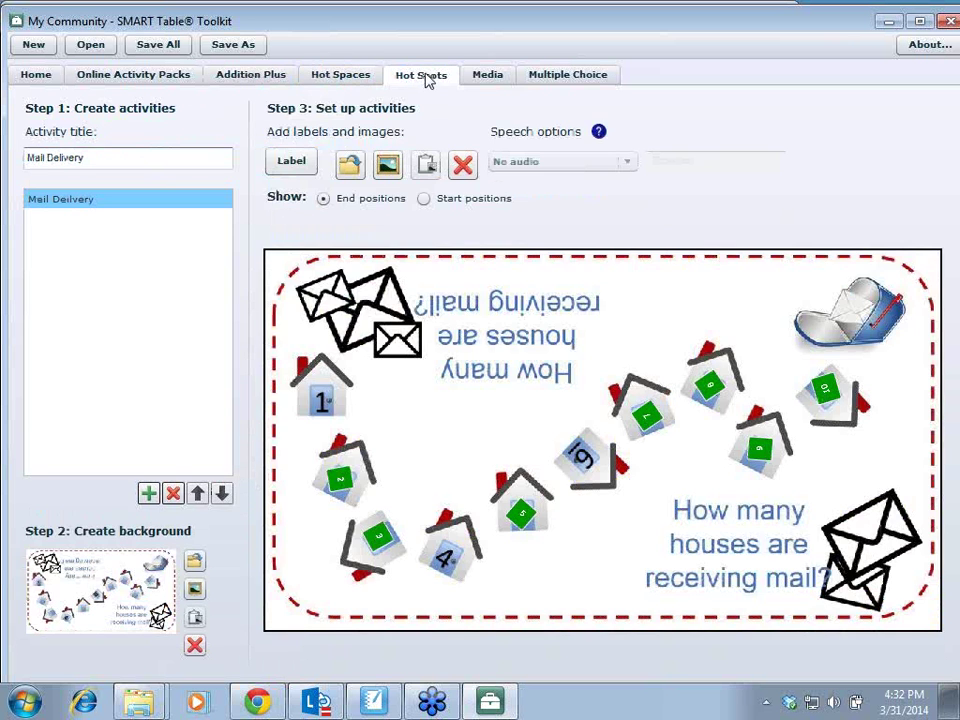
pyautogui.click(499, 82)
pyautogui.click(578, 85)
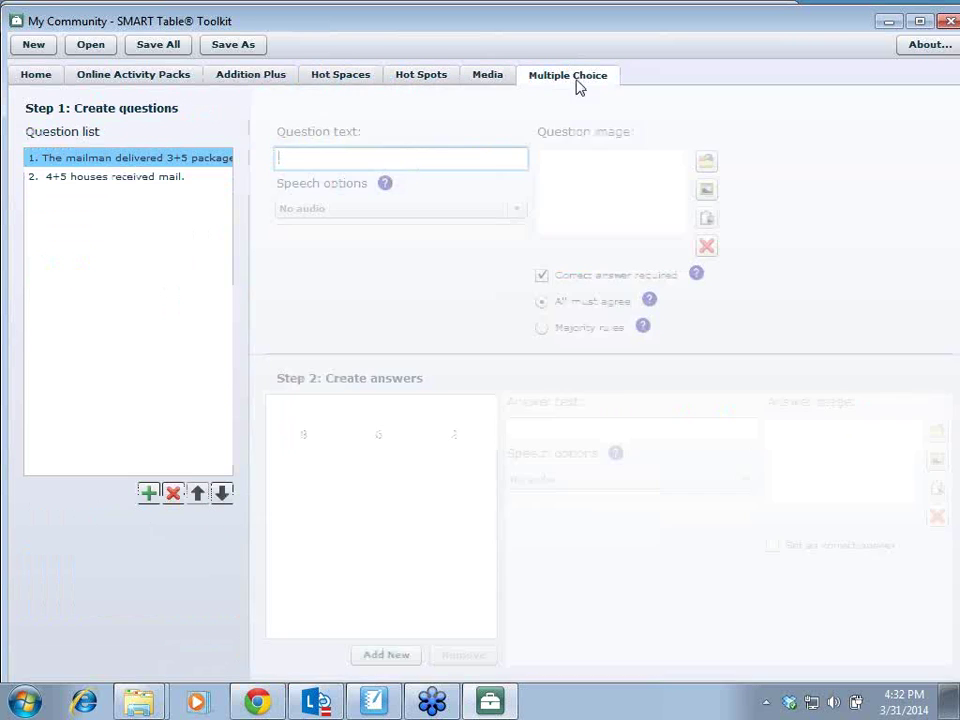
# Step: Review the My Community pack's Home page and its Addition Plus, Hot Spaces, Hot Spots, Media and Multiple Choice activities
pyautogui.click(28, 68)
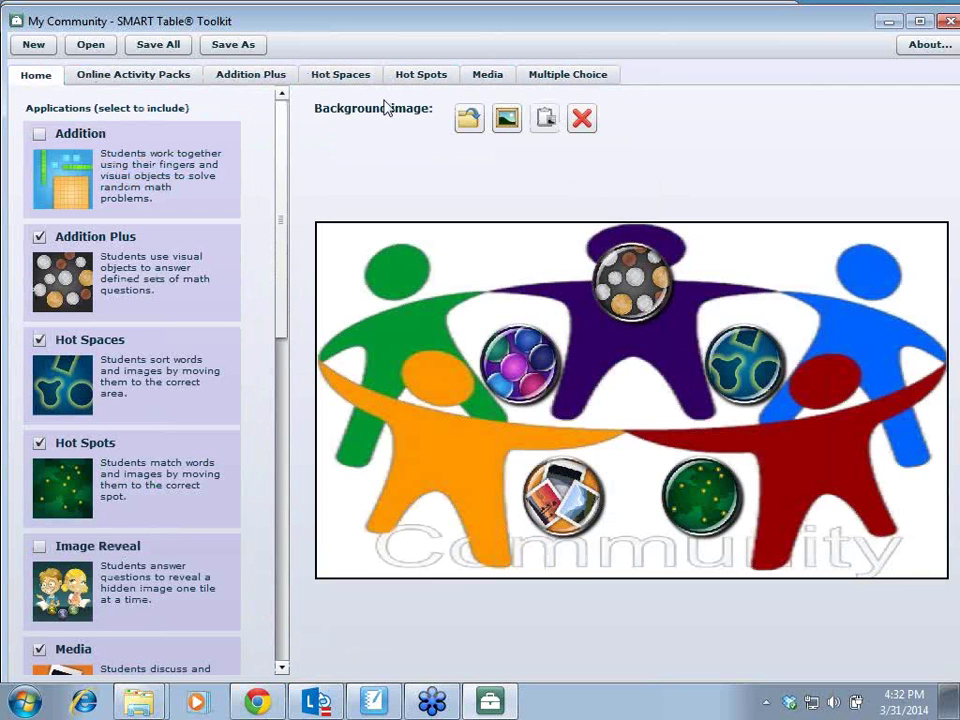
pyautogui.click(255, 77)
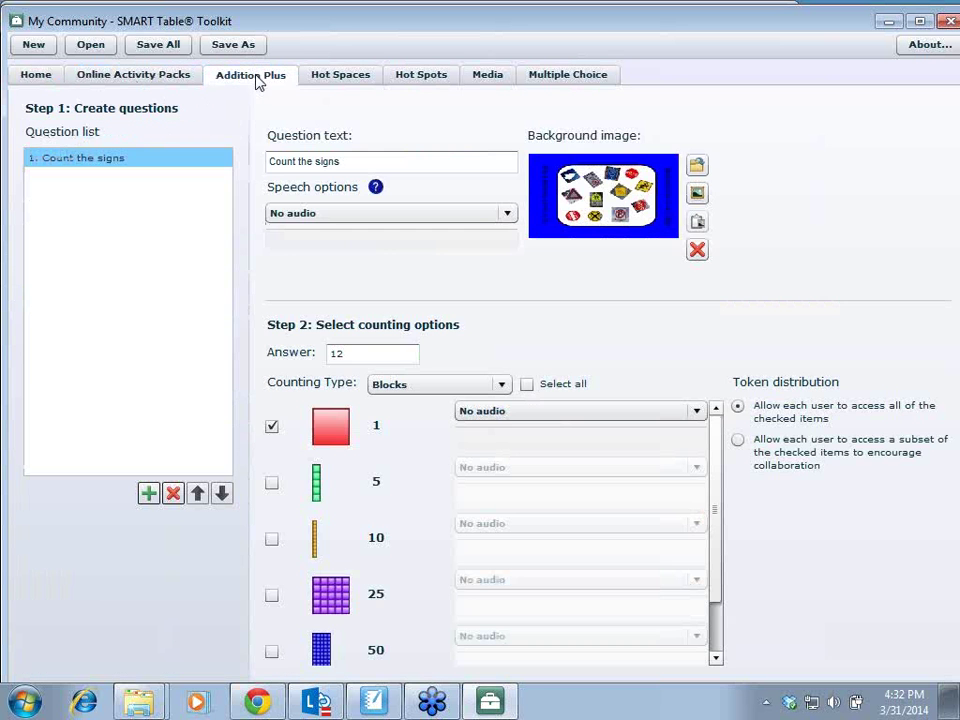
pyautogui.click(336, 78)
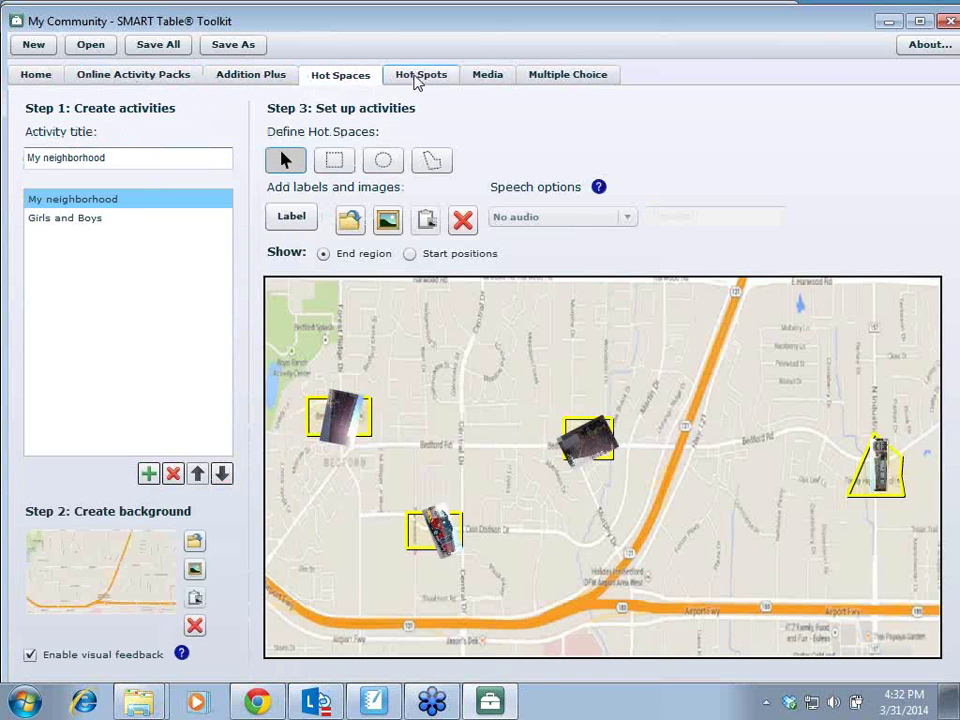
pyautogui.click(418, 78)
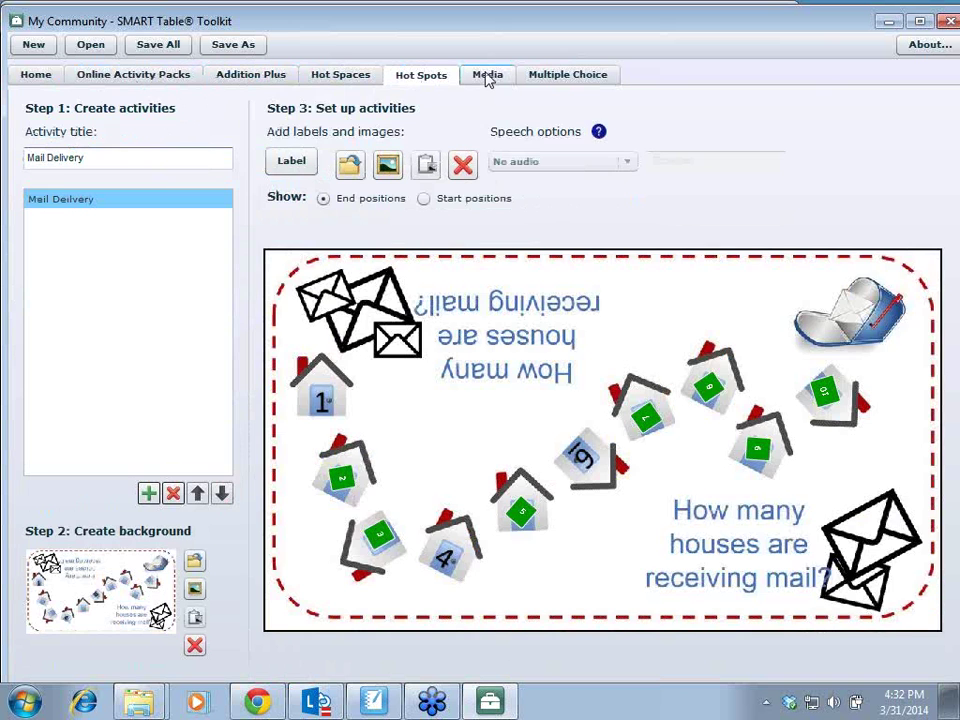
pyautogui.click(487, 79)
pyautogui.click(560, 78)
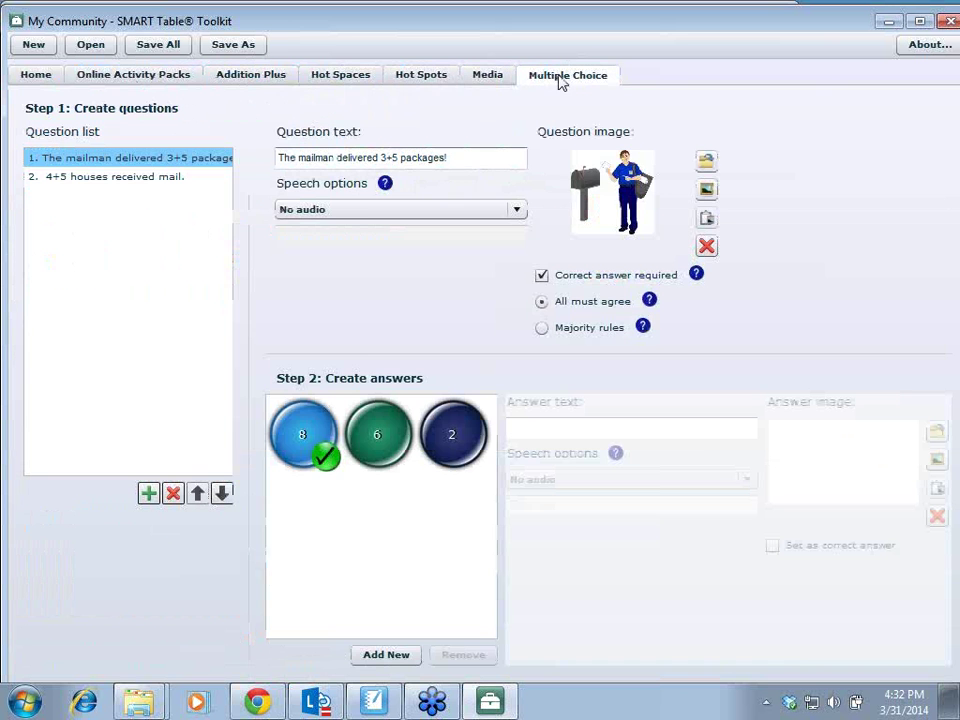
# Step: Examine the content of each My Community activity, including Girls and Boys and both multiple-choice questions, ending on the Home page
pyautogui.click(277, 78)
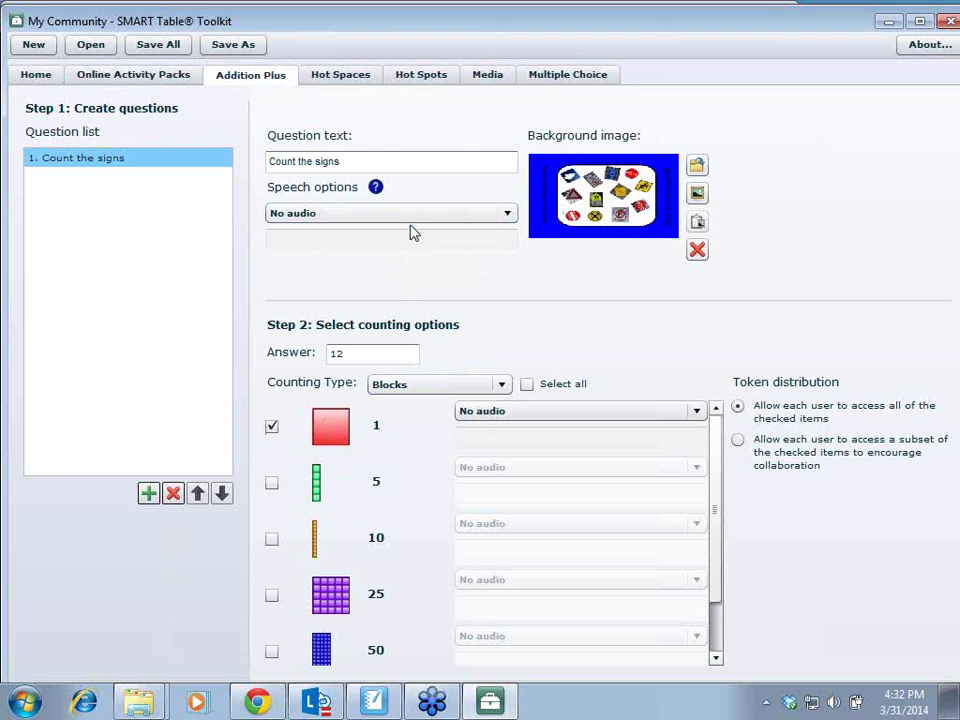
pyautogui.click(352, 88)
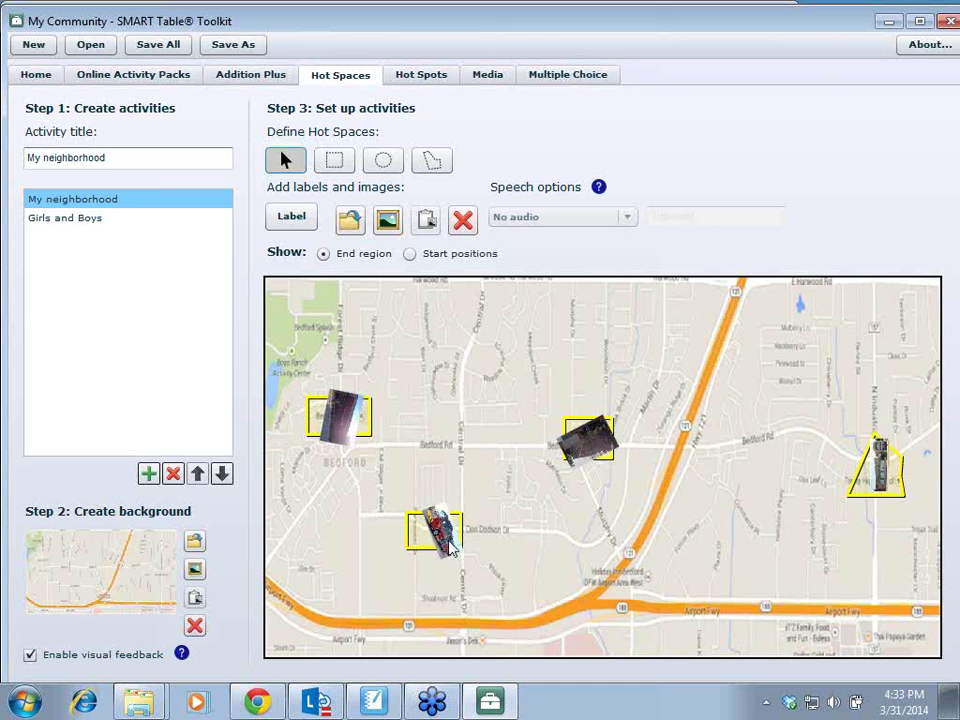
pyautogui.click(72, 218)
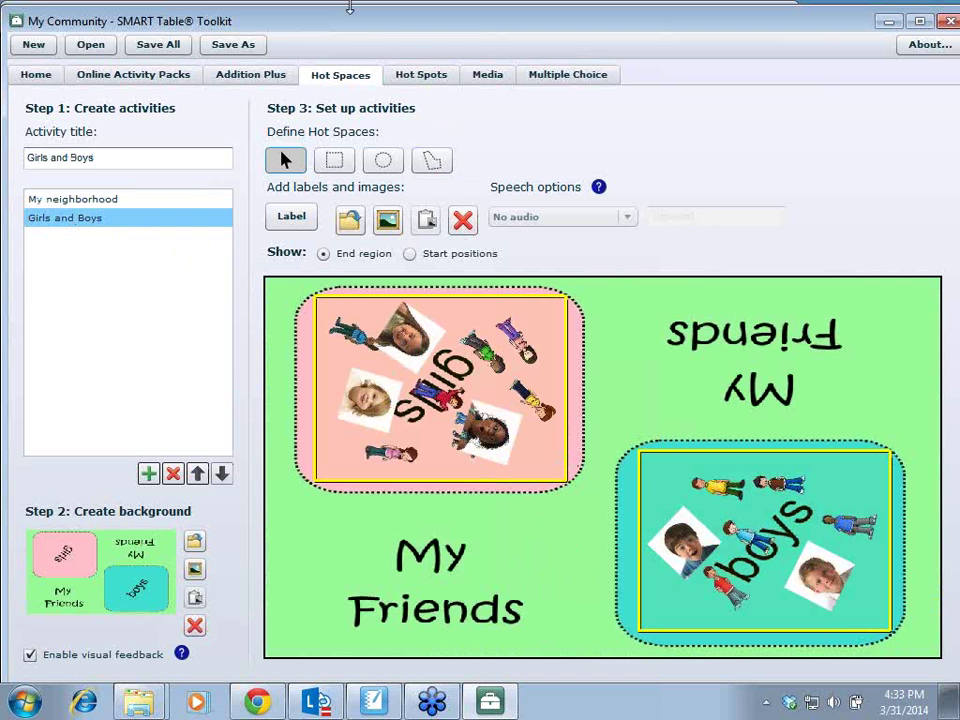
pyautogui.click(430, 85)
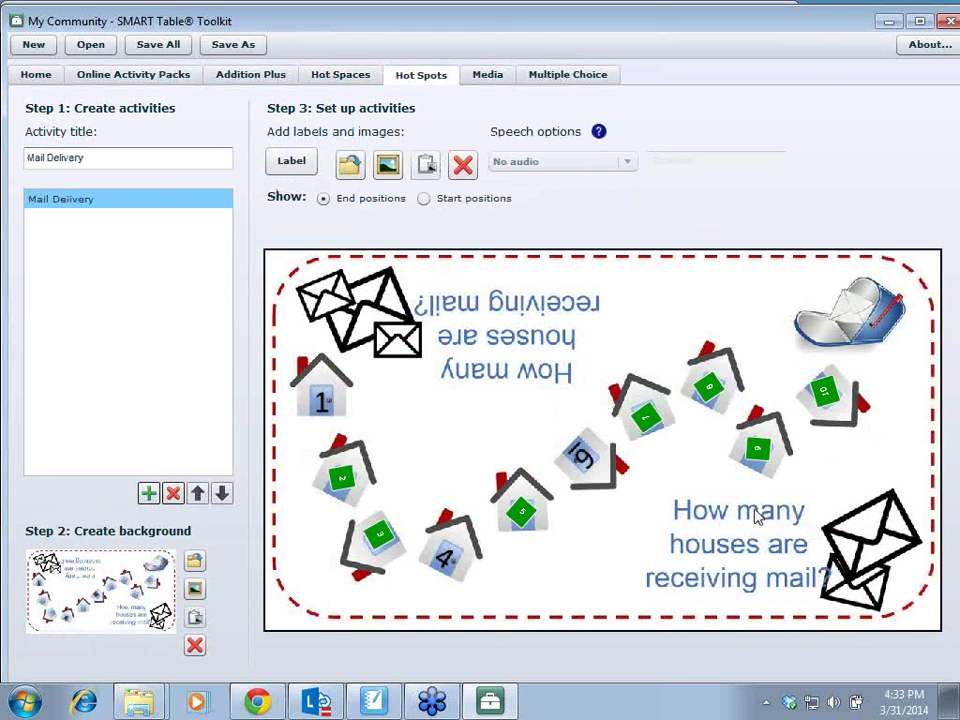
pyautogui.click(488, 80)
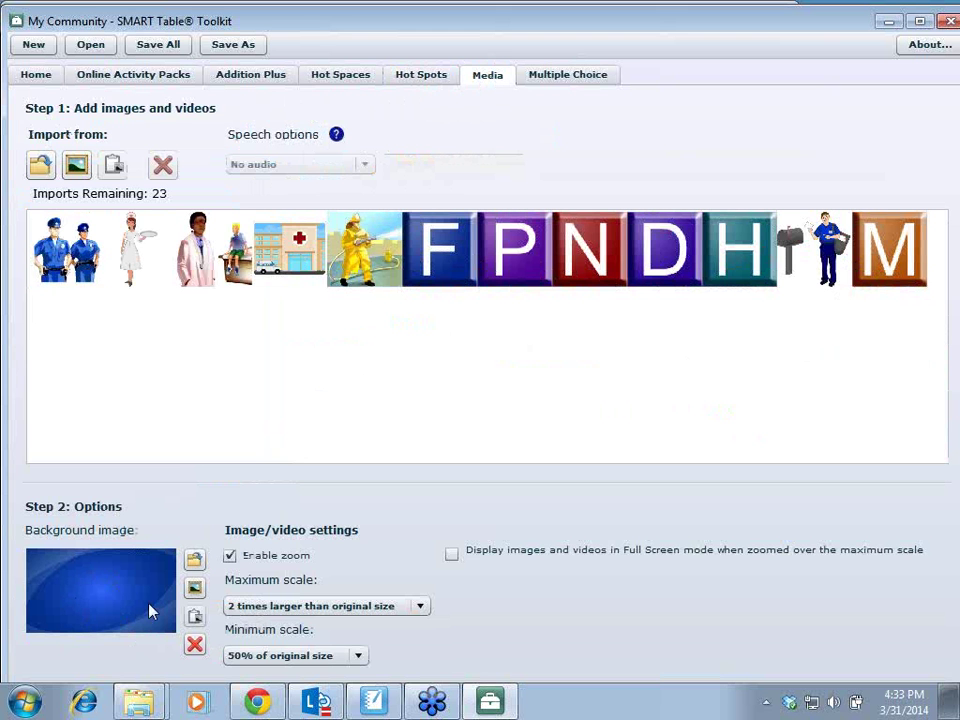
pyautogui.click(551, 77)
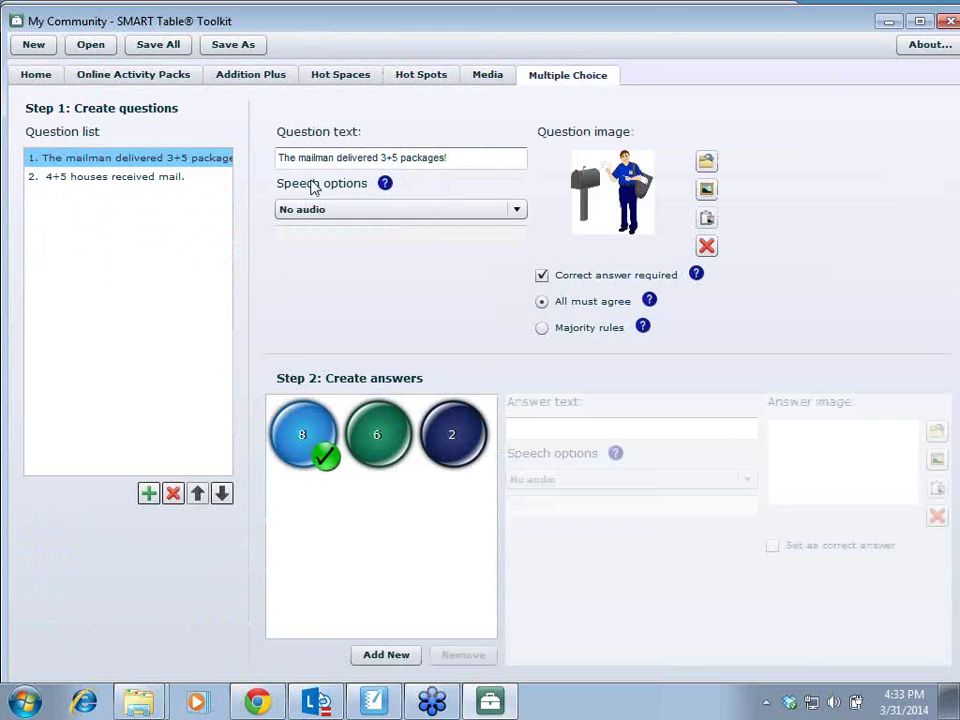
pyautogui.click(160, 179)
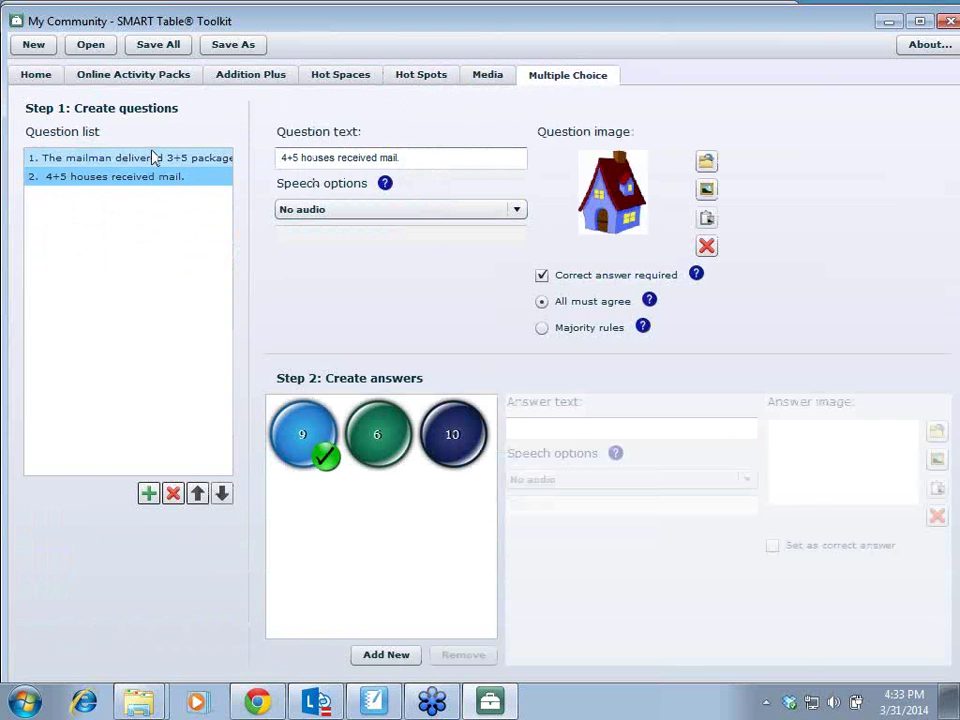
pyautogui.click(151, 157)
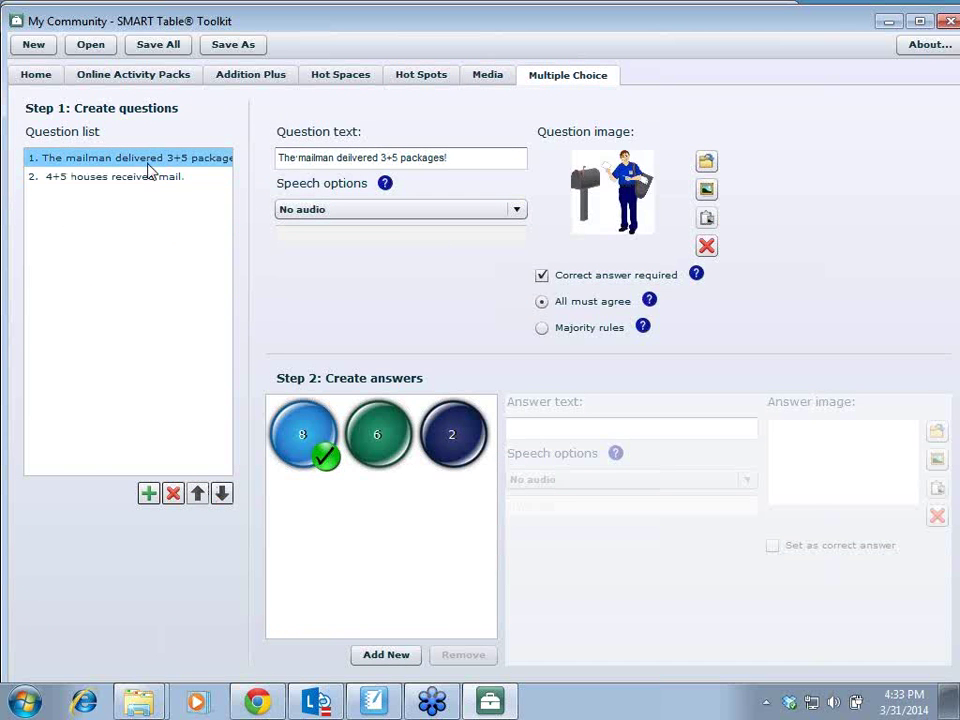
pyautogui.click(39, 72)
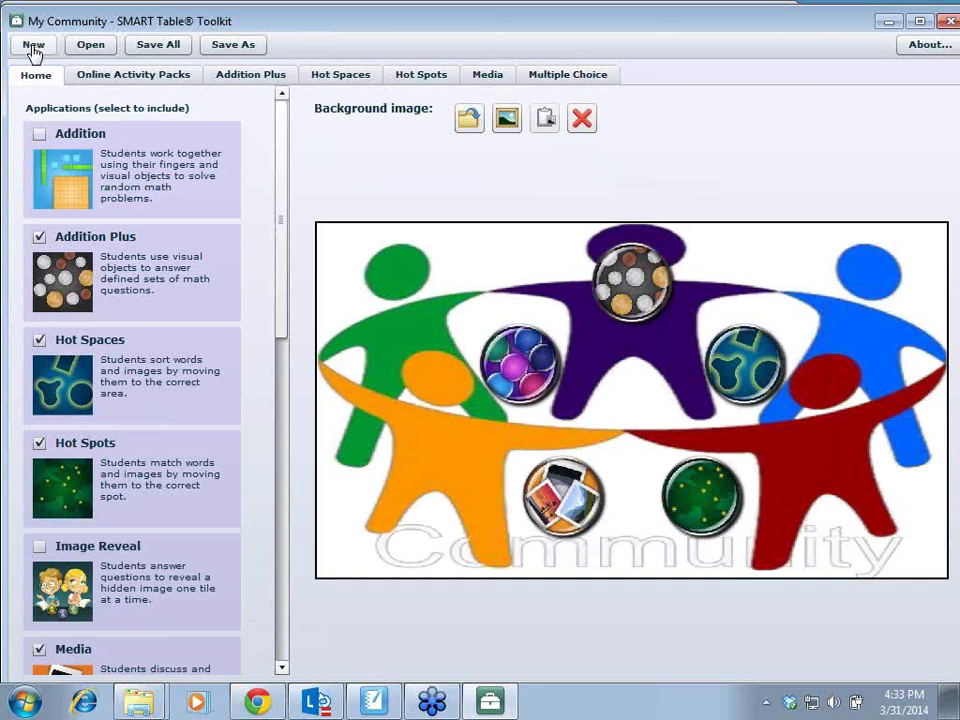
# Step: Start a new activity pack and search the SMART Gallery for "community" to find a background image
pyautogui.click(33, 46)
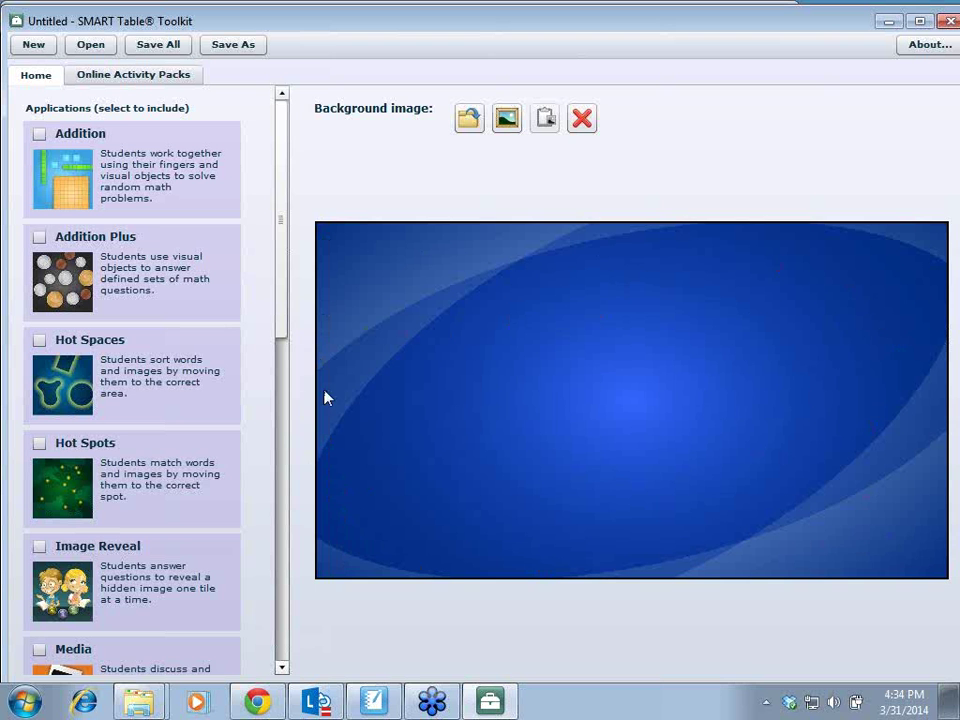
pyautogui.click(507, 121)
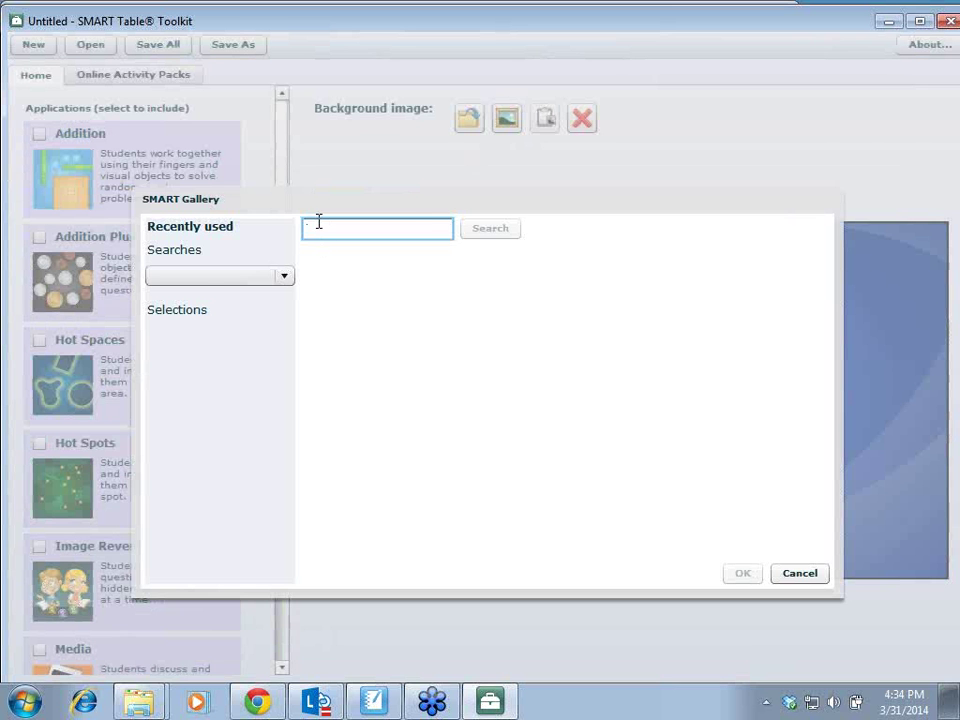
pyautogui.write('commu')
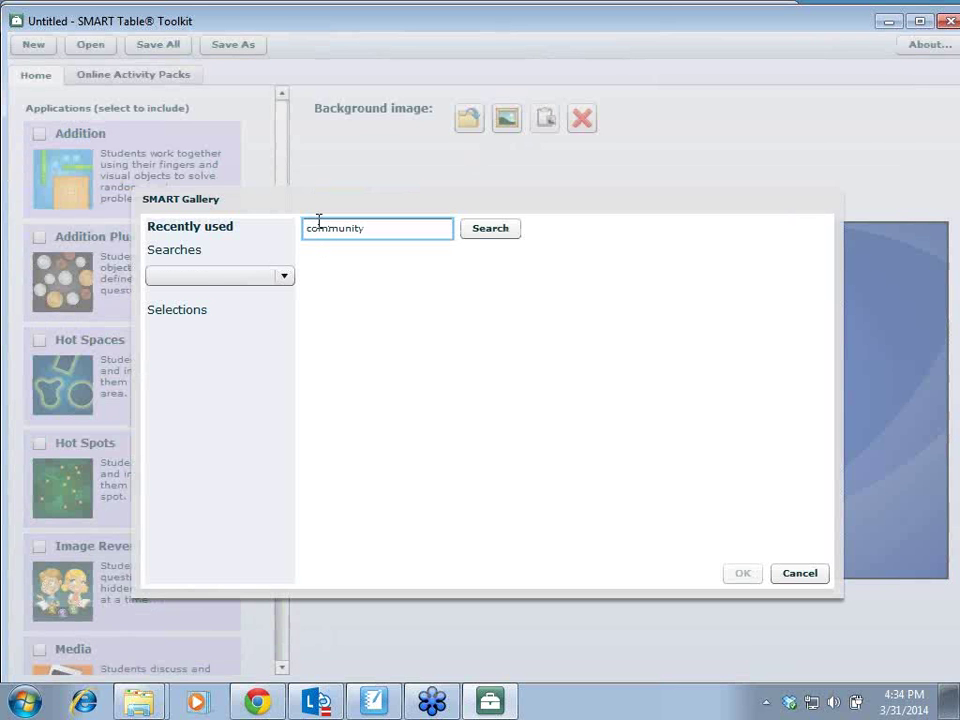
pyautogui.write('nity')
pyautogui.press('Return')
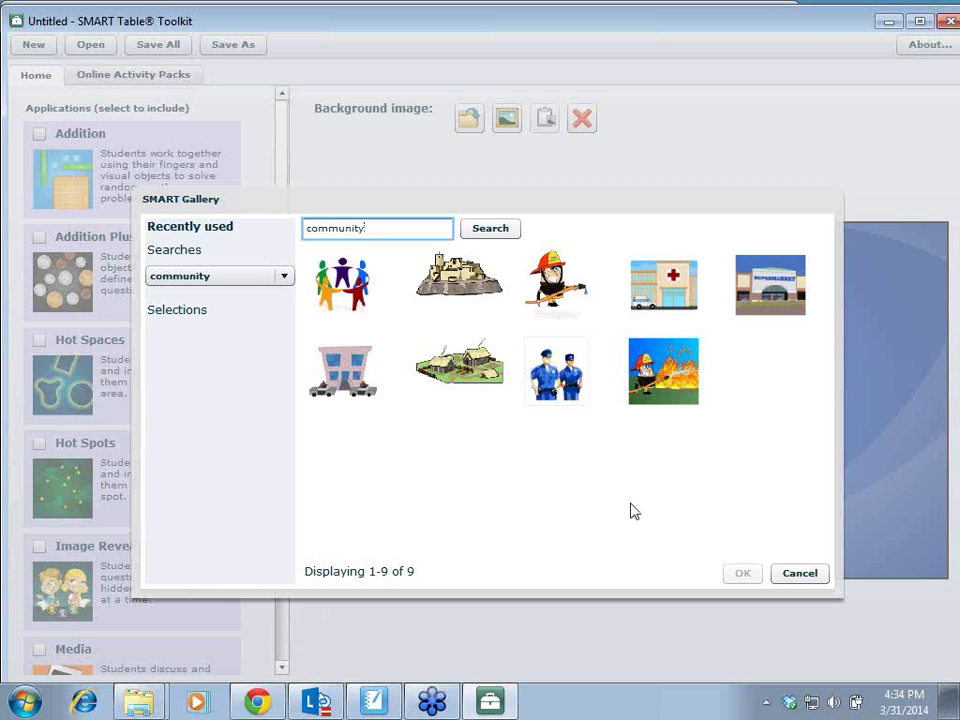
# Step: Use the image of five colored figures in a circle as the background, cropped to include all figures and the Community caption
pyautogui.click(349, 293)
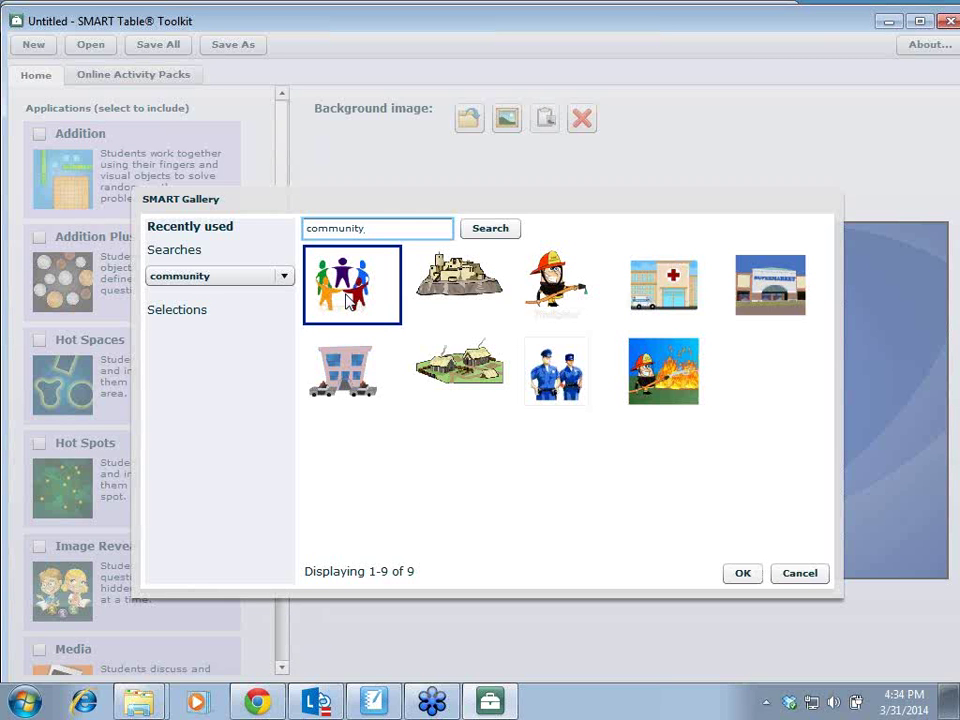
pyautogui.click(350, 292)
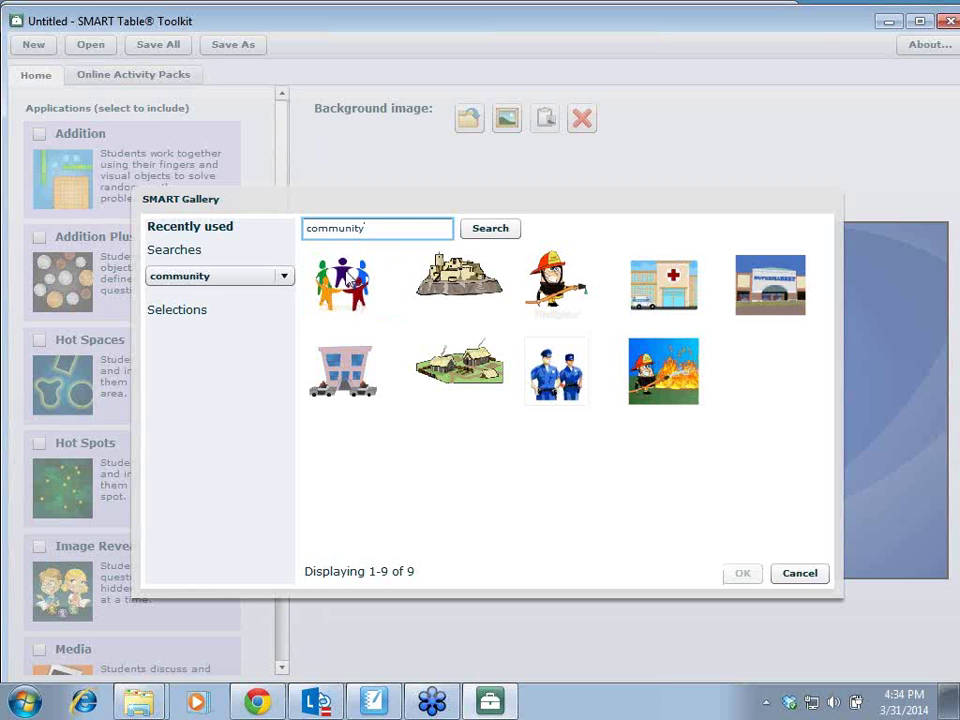
pyautogui.click(373, 304)
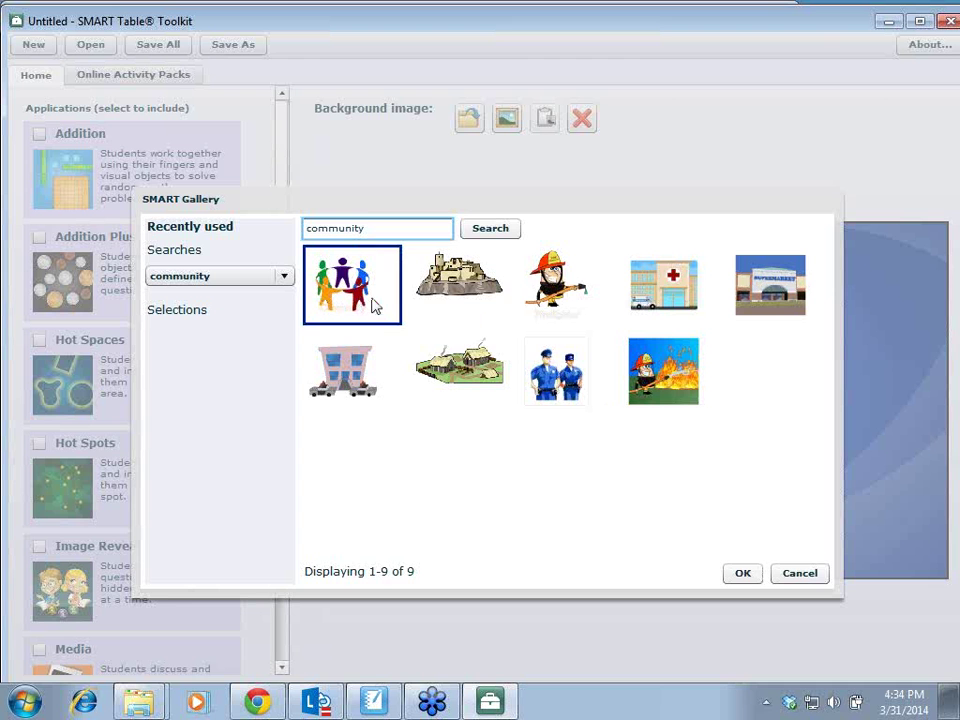
pyautogui.click(745, 574)
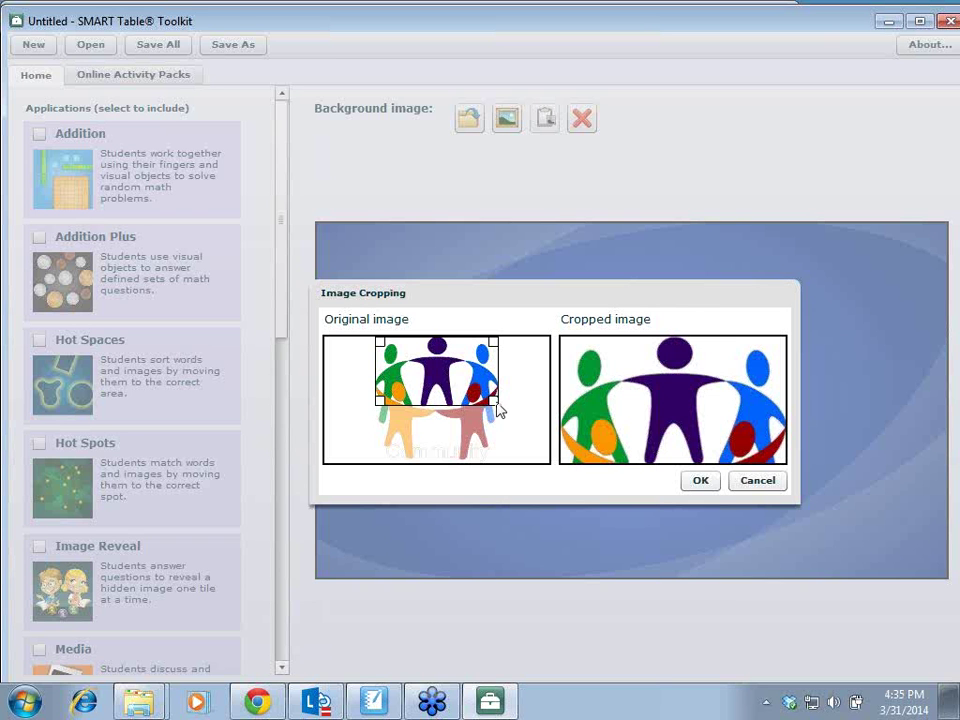
pyautogui.moveTo(499, 410); pyautogui.dragTo(505, 478)
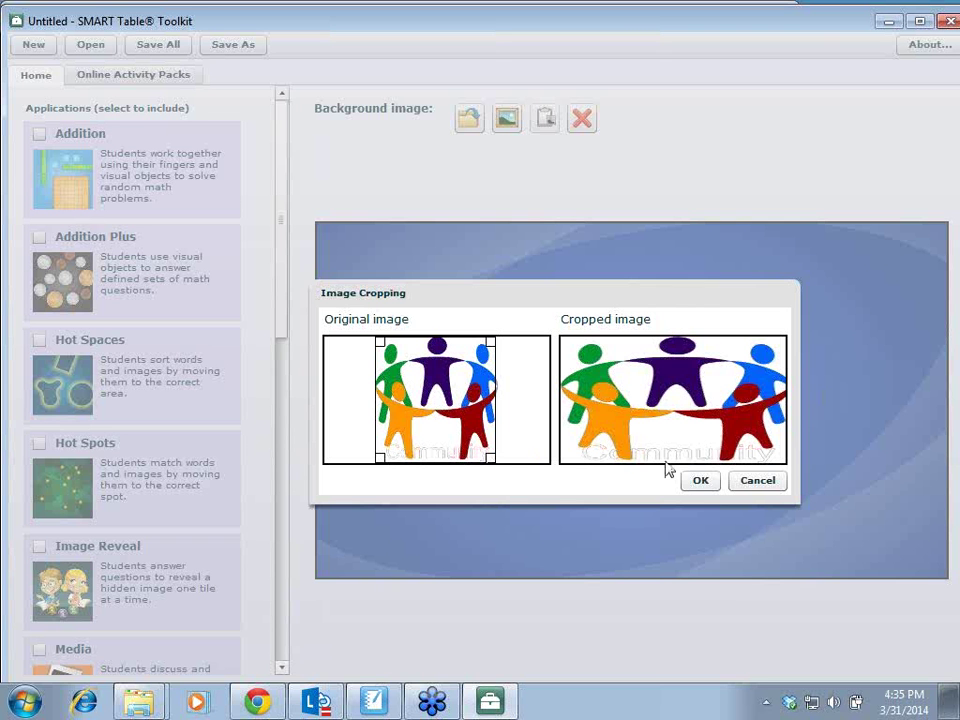
pyautogui.click(710, 482)
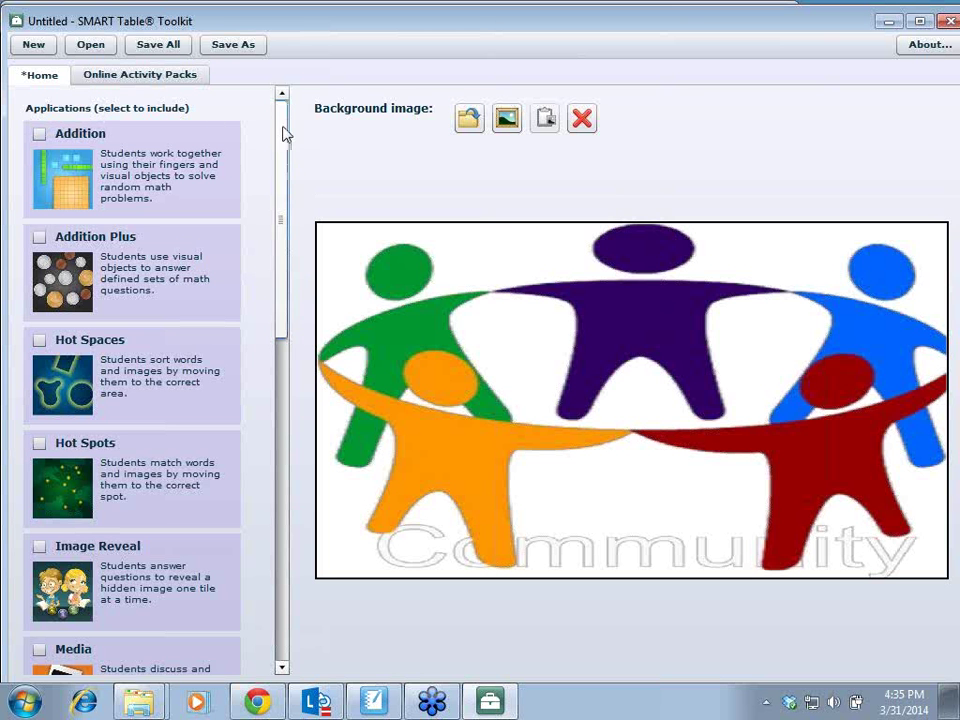
# Step: Include the Addition Plus and Hot Spaces applications in the new pack
pyautogui.moveTo(285, 133)
pyautogui.mouseDown()
pyautogui.moveTo(285, 519)
pyautogui.moveTo(266, 380)
pyautogui.moveTo(281, 122)
pyautogui.mouseUp()
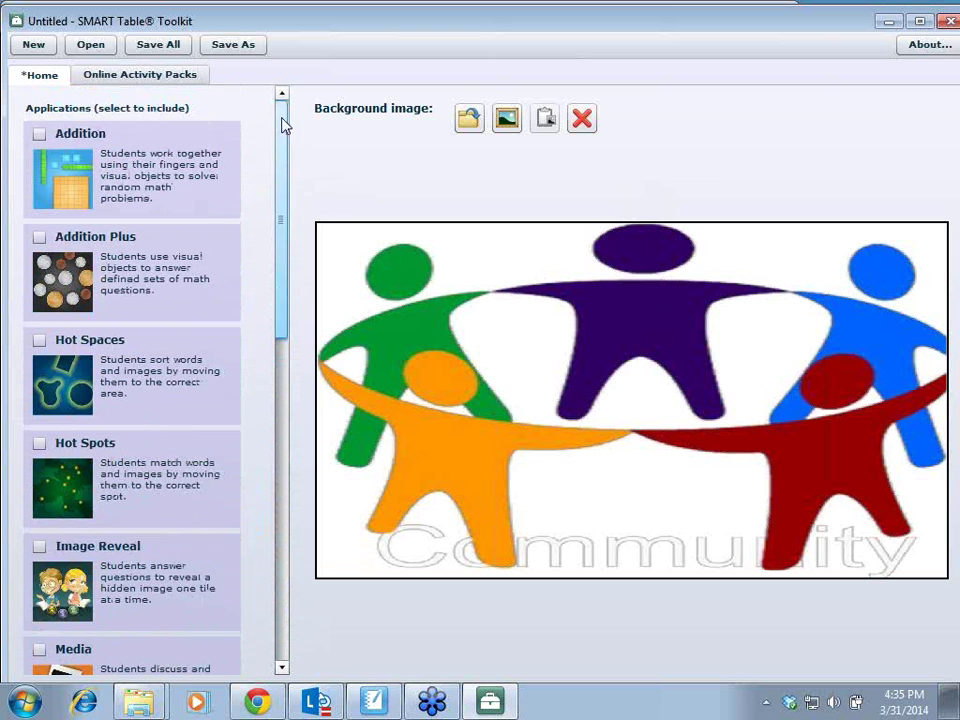
pyautogui.click(39, 238)
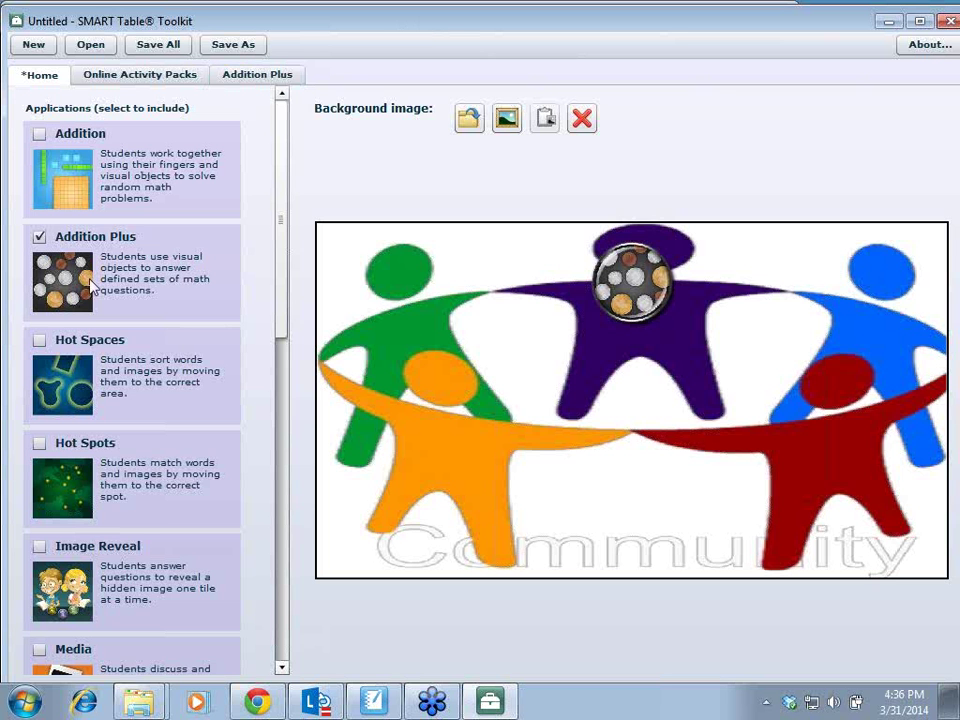
pyautogui.click(39, 341)
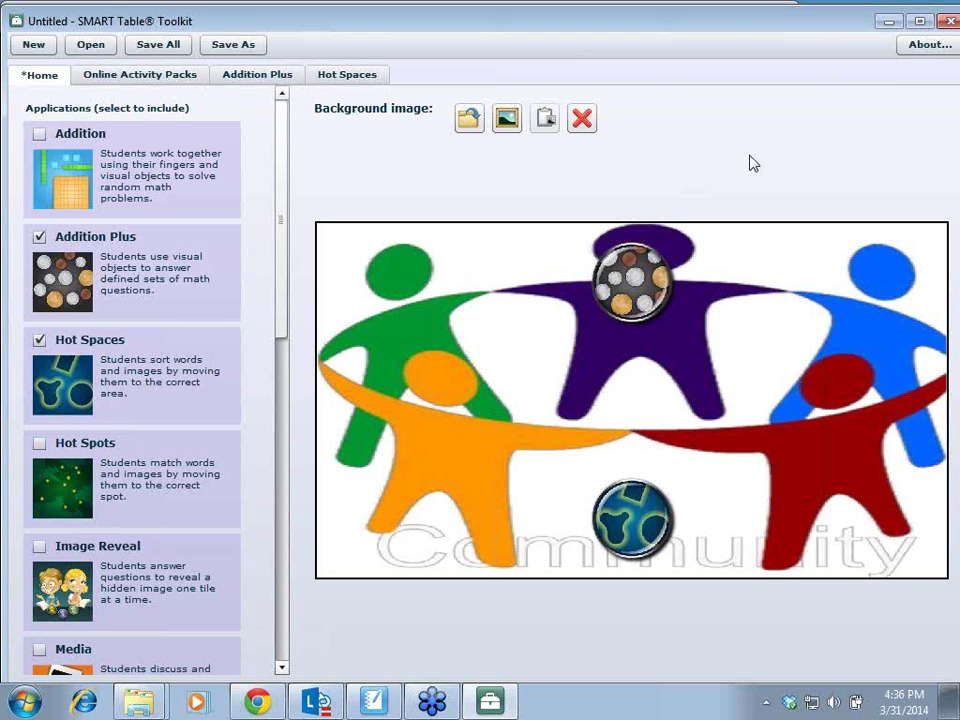
# Step: Reposition and maximize the SMART Table Toolkit window so the instructions area at its lower edge can be used
pyautogui.moveTo(729, 28); pyautogui.dragTo(722, 32)
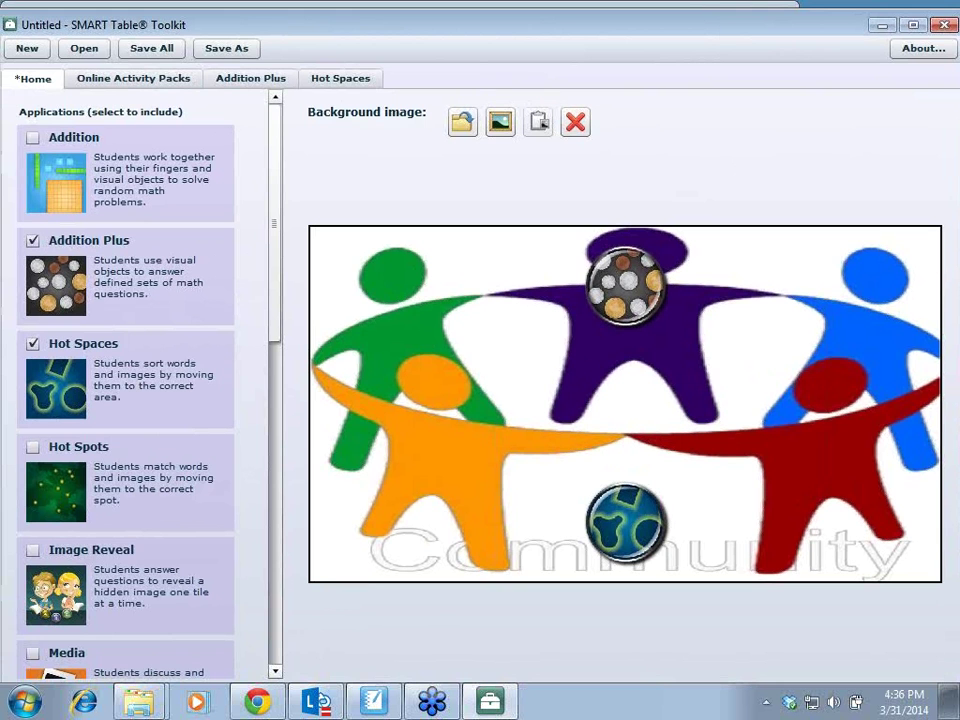
pyautogui.click(916, 26)
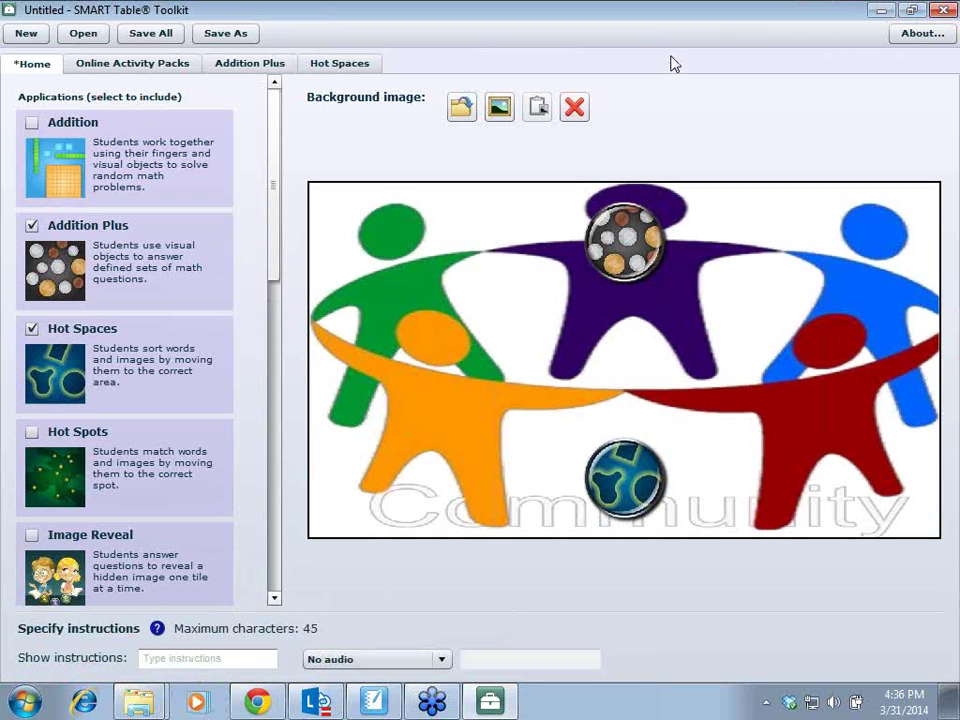
pyautogui.click(911, 10)
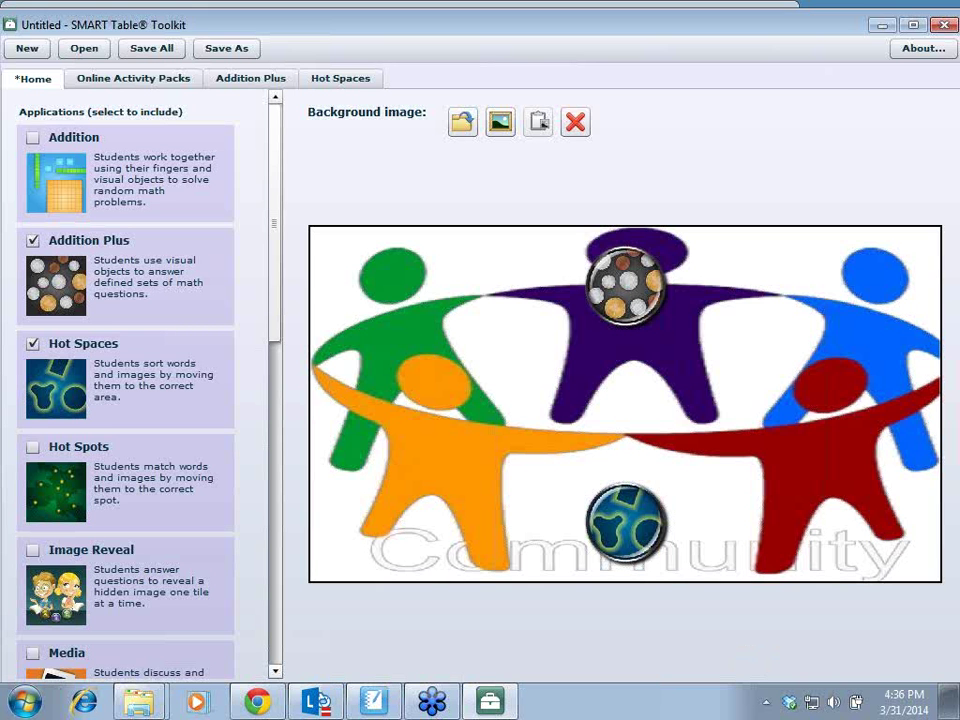
pyautogui.click(914, 25)
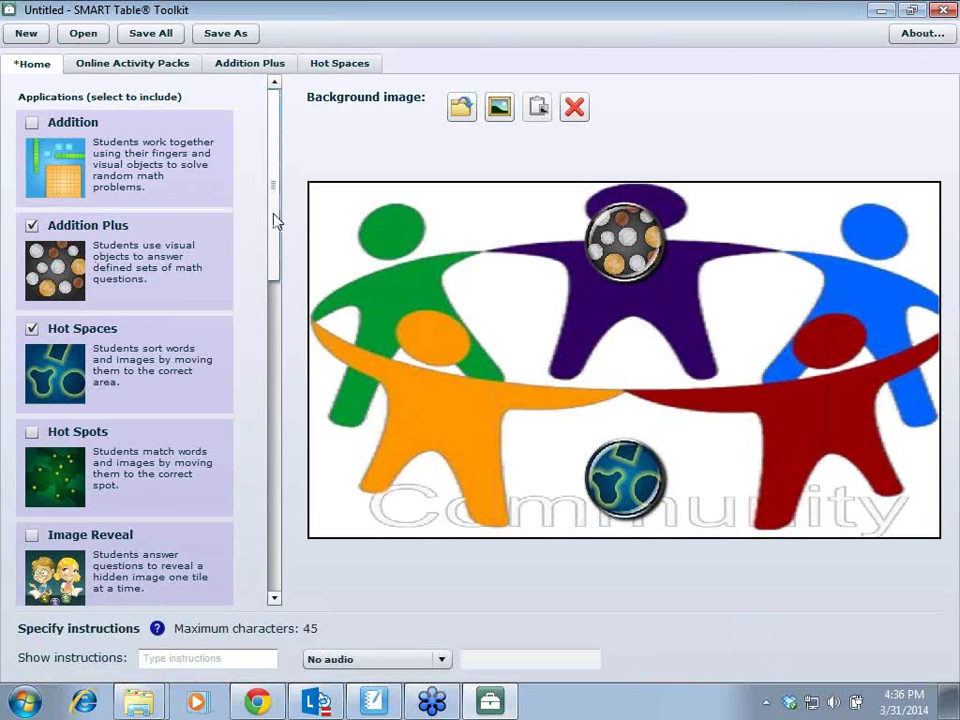
# Step: Add the Hot Spots and Media applications to the new pack
pyautogui.moveTo(272, 214); pyautogui.dragTo(281, 135)
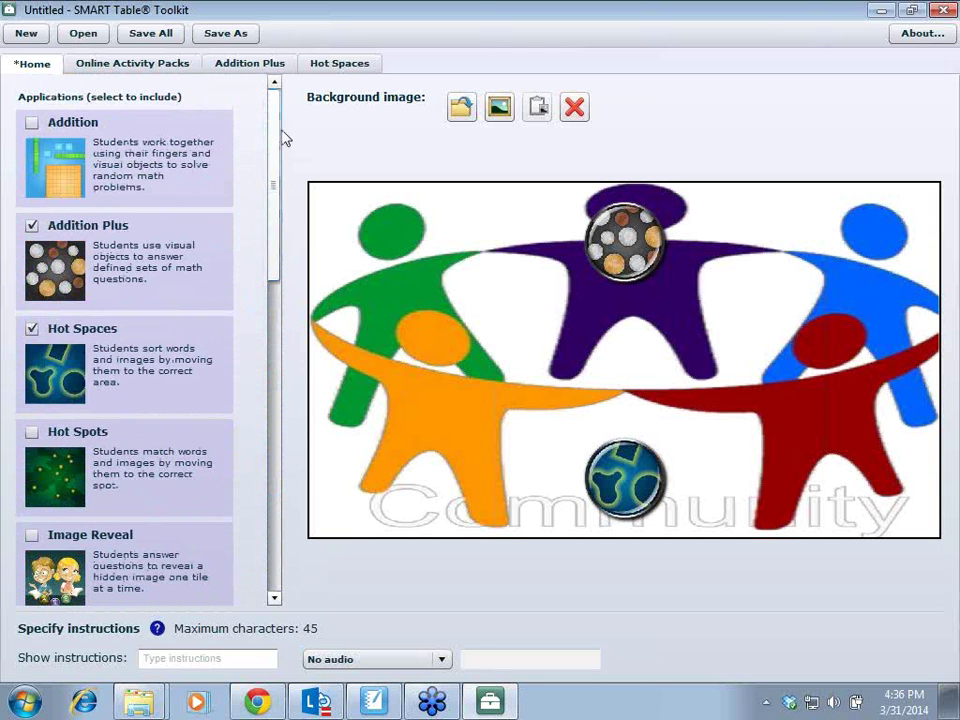
pyautogui.click(32, 431)
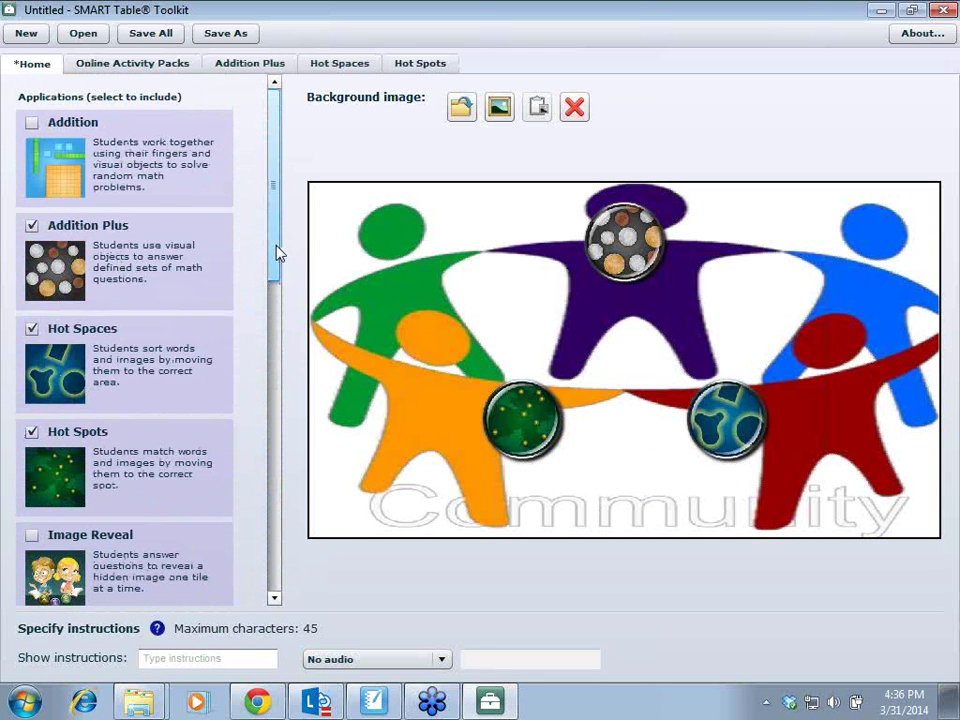
pyautogui.moveTo(277, 256); pyautogui.dragTo(274, 455)
pyautogui.click(32, 294)
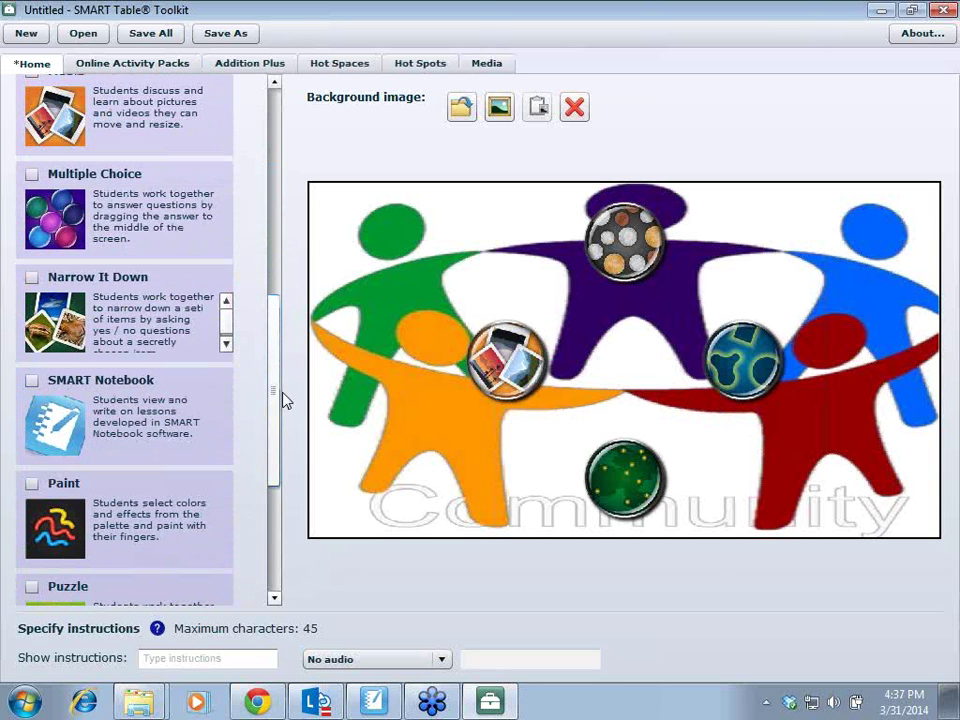
pyautogui.moveTo(278, 396); pyautogui.dragTo(294, 141)
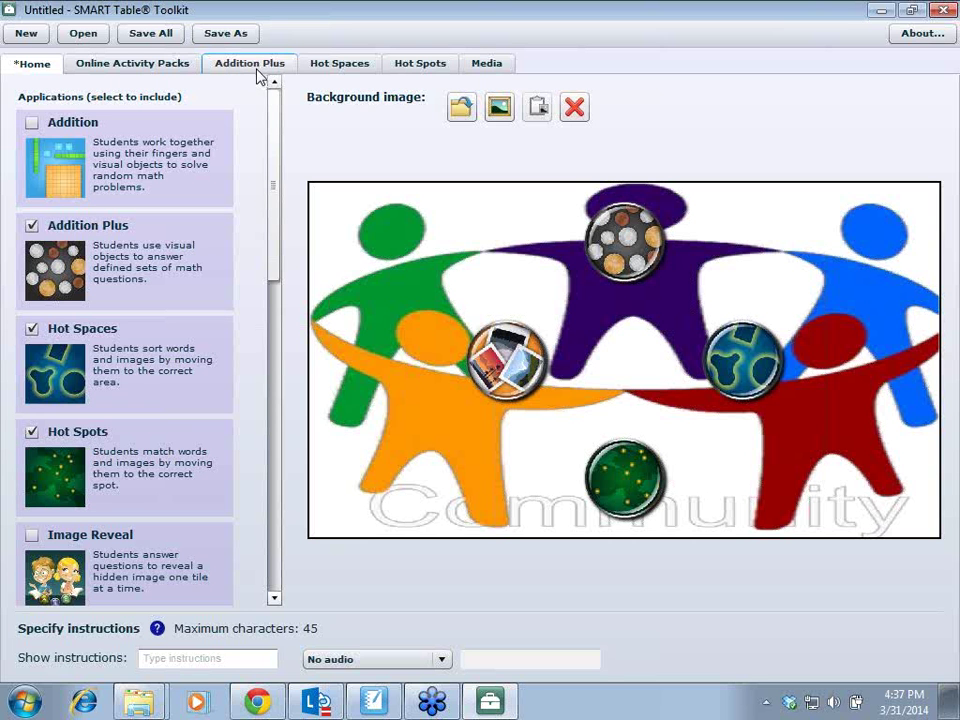
# Step: Show the new pack's Addition Plus settings and open the Addition Plus folder in the My Community files, returning to the Toolkit
pyautogui.click(254, 68)
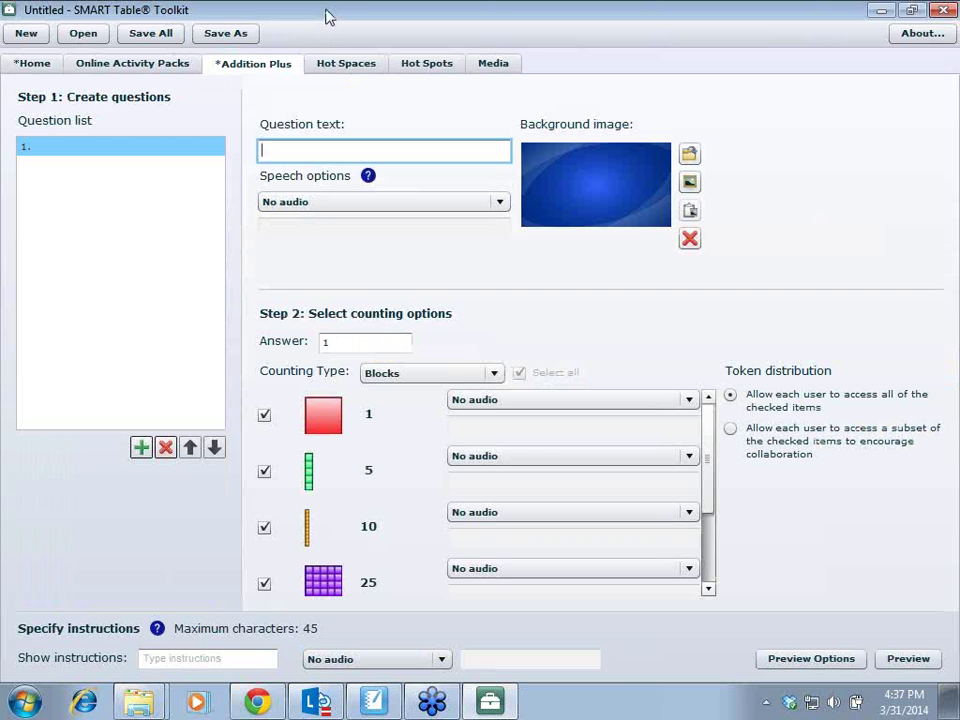
pyautogui.moveTo(330, 16); pyautogui.dragTo(326, 219)
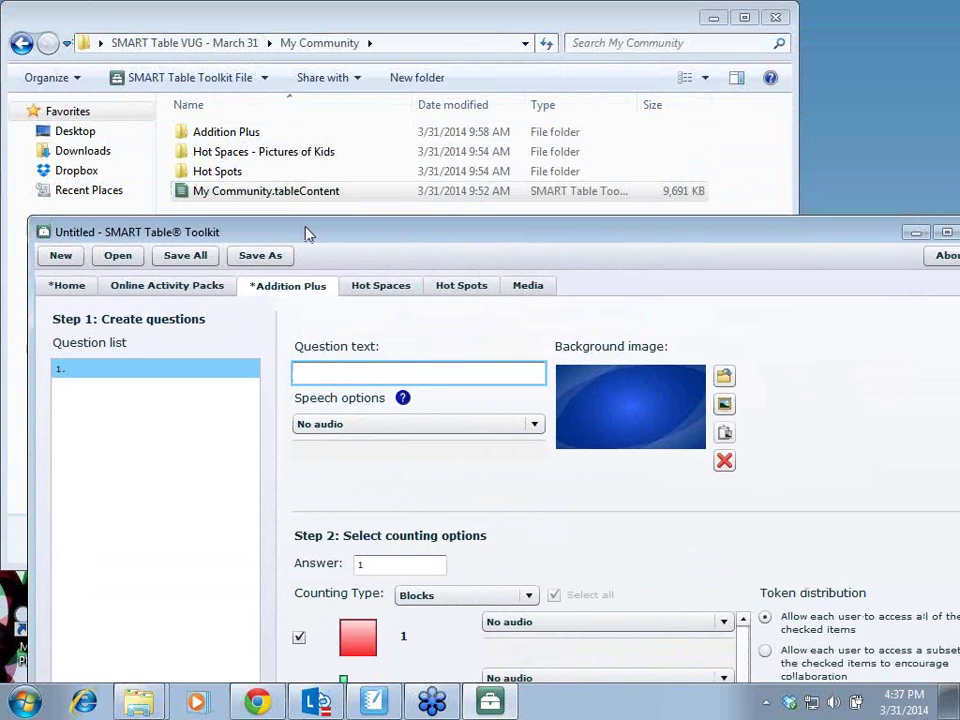
pyautogui.doubleClick(229, 134)
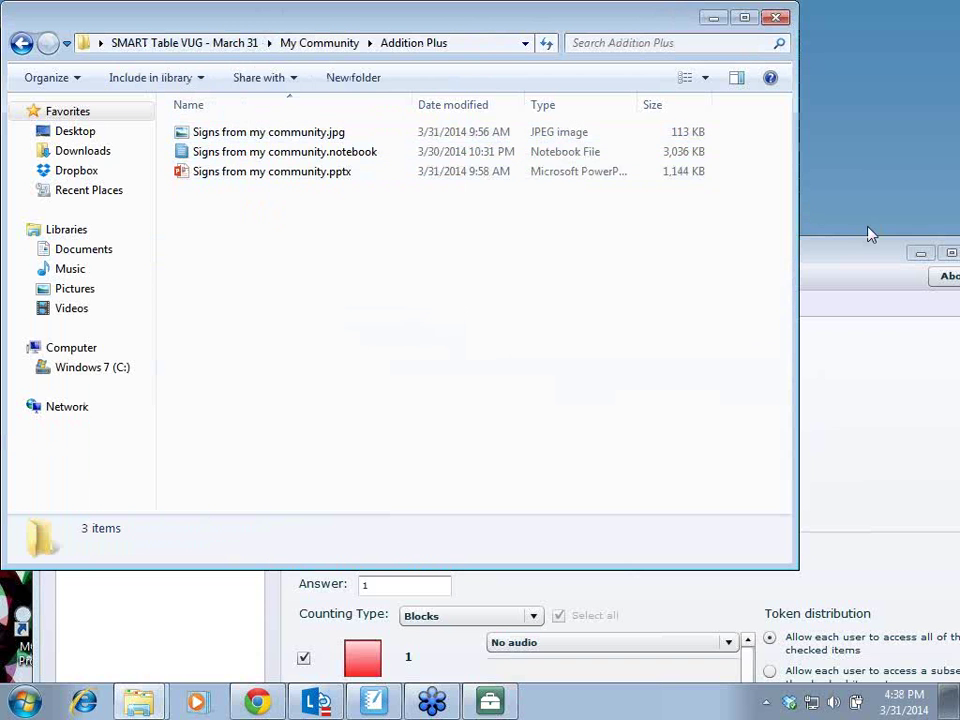
pyautogui.click(843, 258)
pyautogui.moveTo(843, 258); pyautogui.dragTo(815, 22)
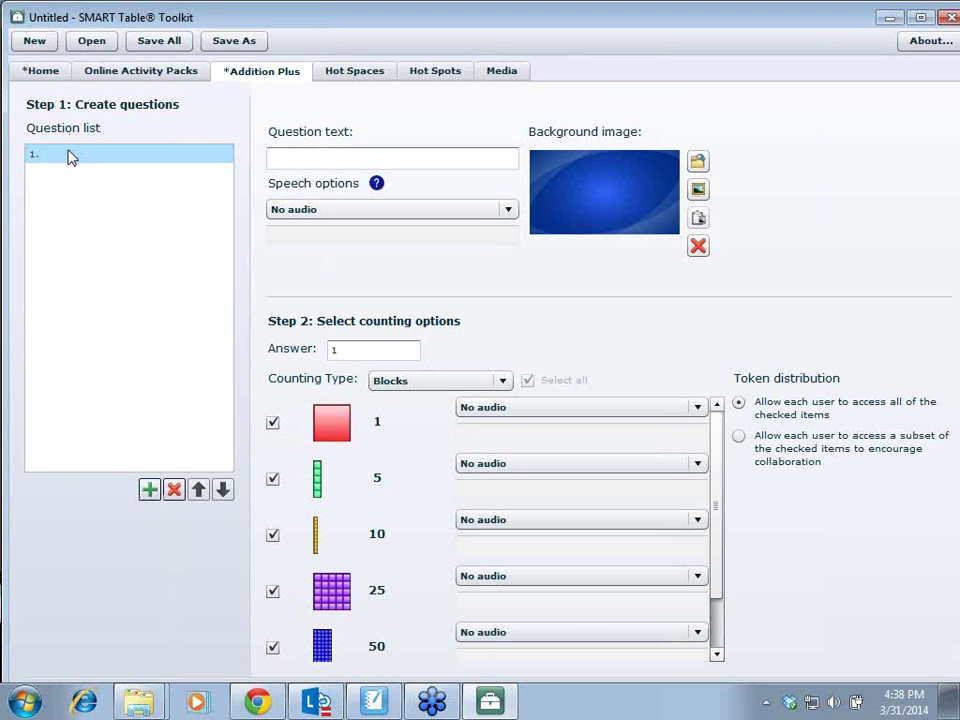
# Step: Replace the blank Addition Plus question with a new one reading "Counting the signs", keeping its speech option at No audio
pyautogui.click(172, 490)
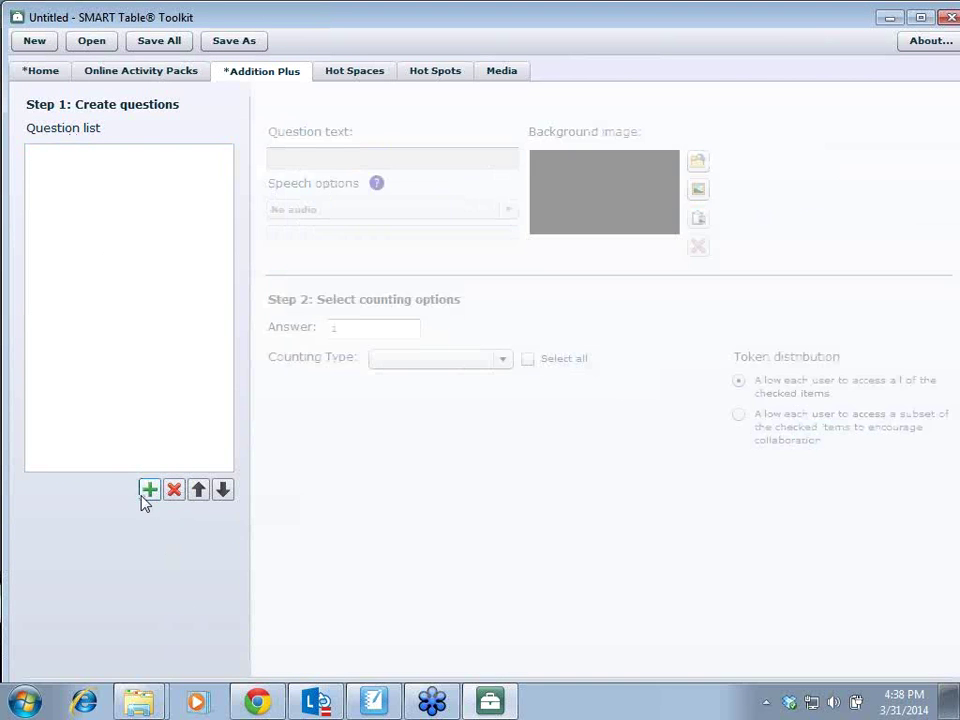
pyautogui.click(149, 490)
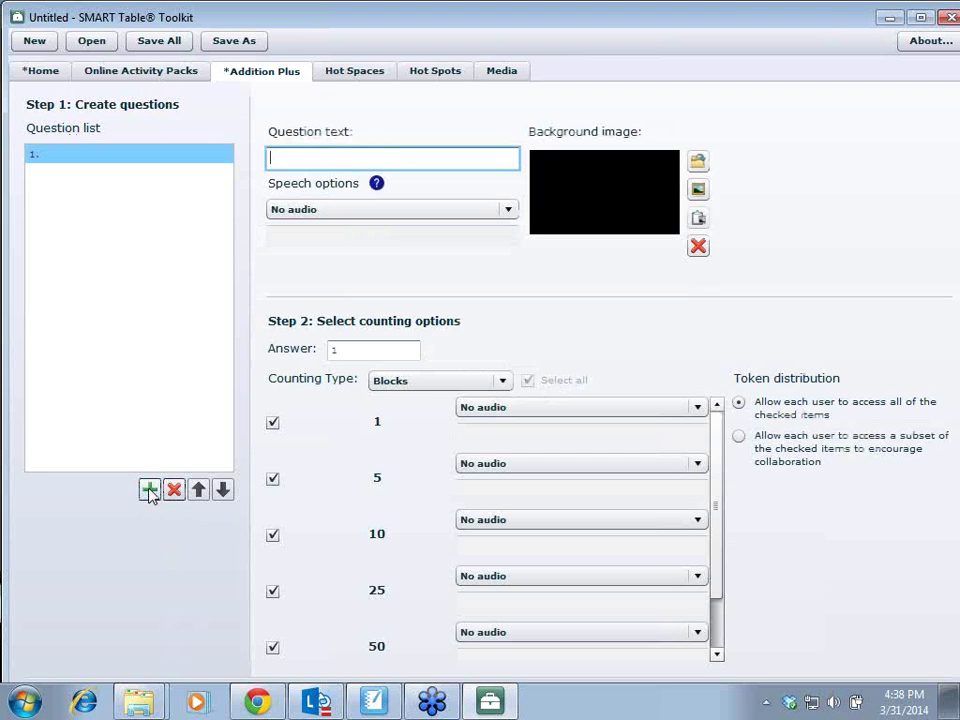
pyautogui.click(122, 160)
pyautogui.click(297, 156)
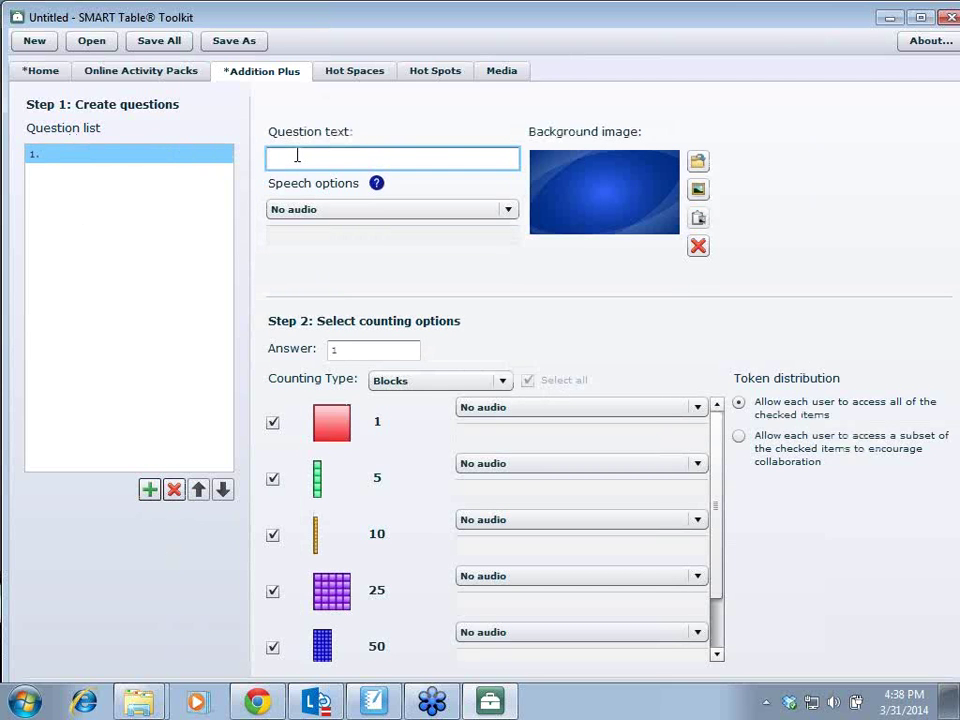
pyautogui.write('Counting the signs')
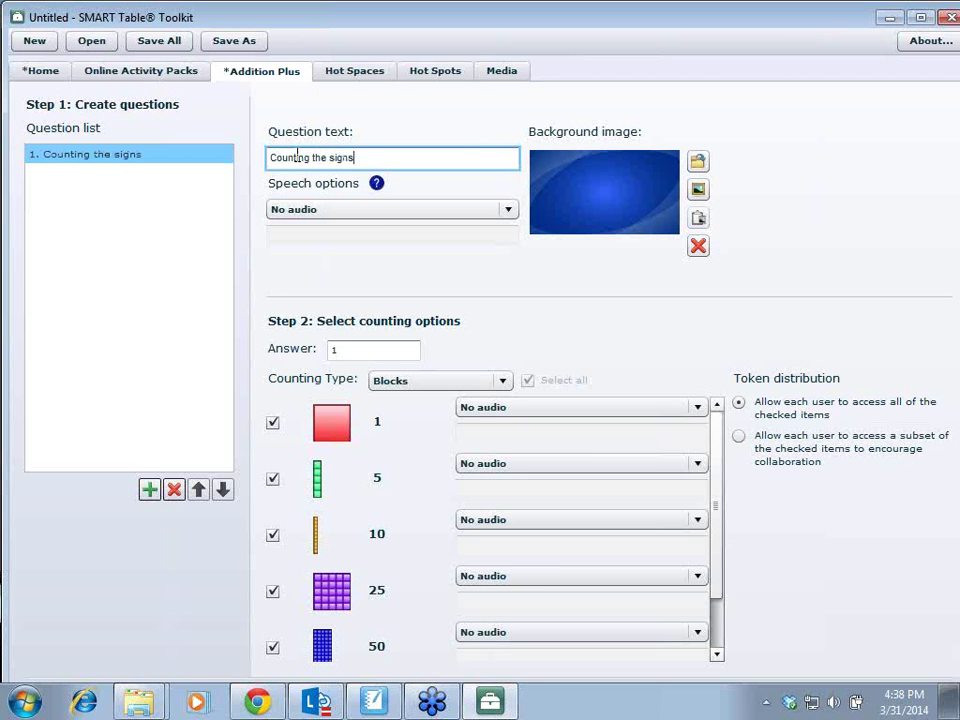
pyautogui.click(310, 218)
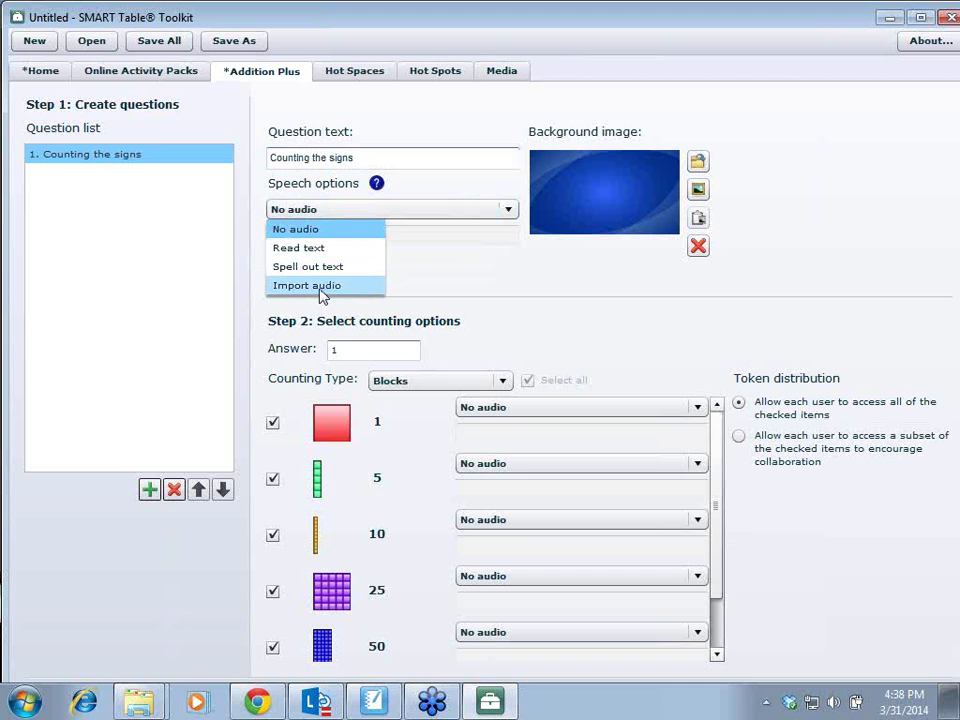
pyautogui.click(322, 228)
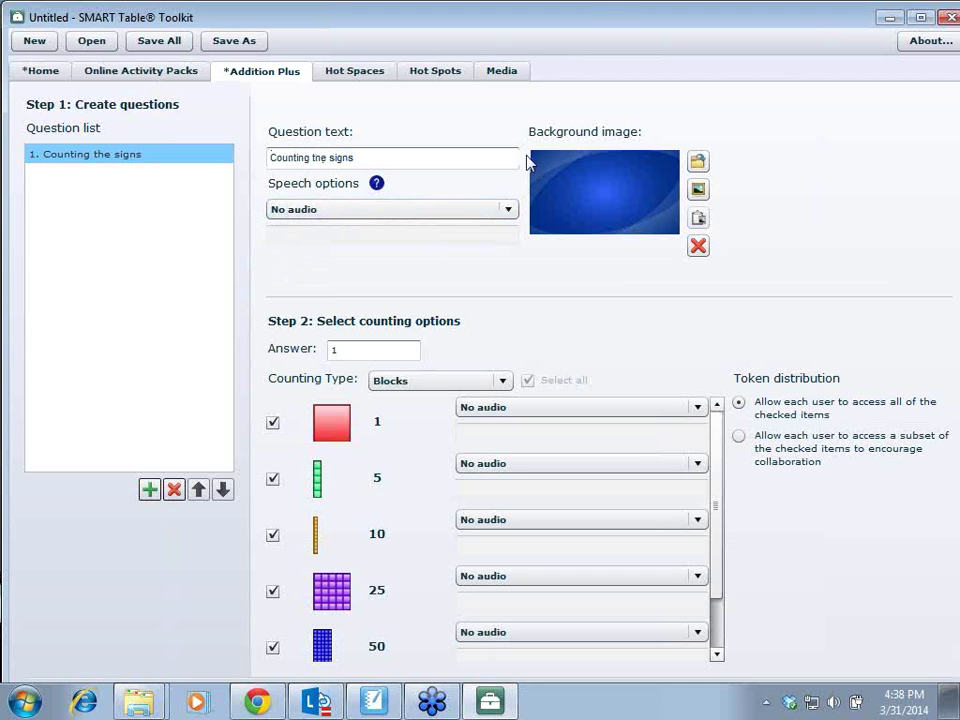
# Step: Open Signs from my community.pptx in PowerPoint and slightly shift the left-hand caption and the upside-down stop sign
pyautogui.click(887, 19)
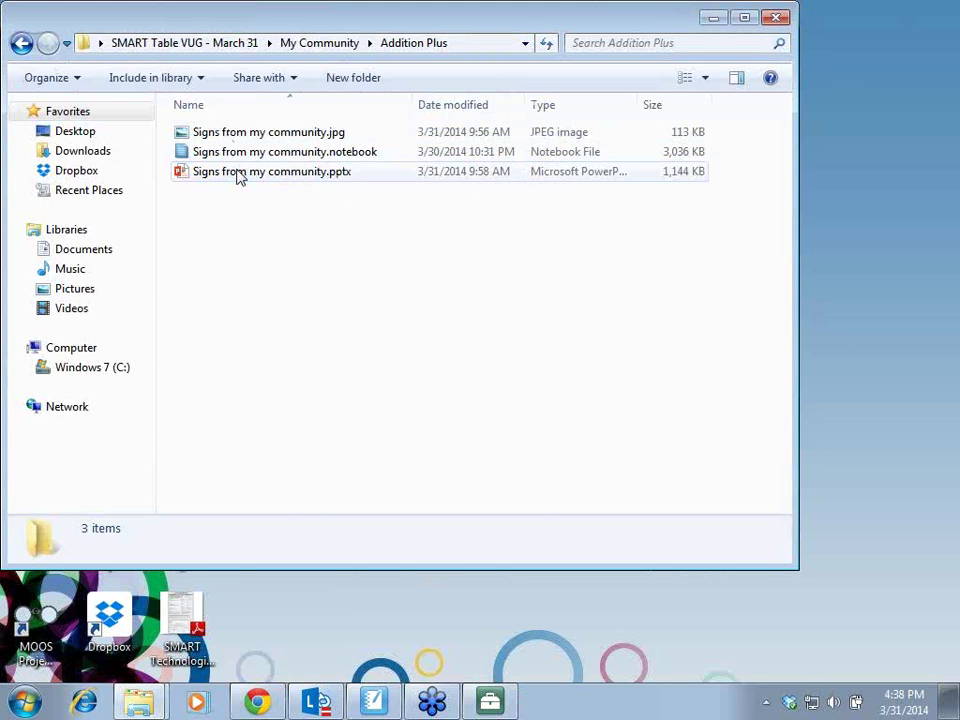
pyautogui.doubleClick(287, 178)
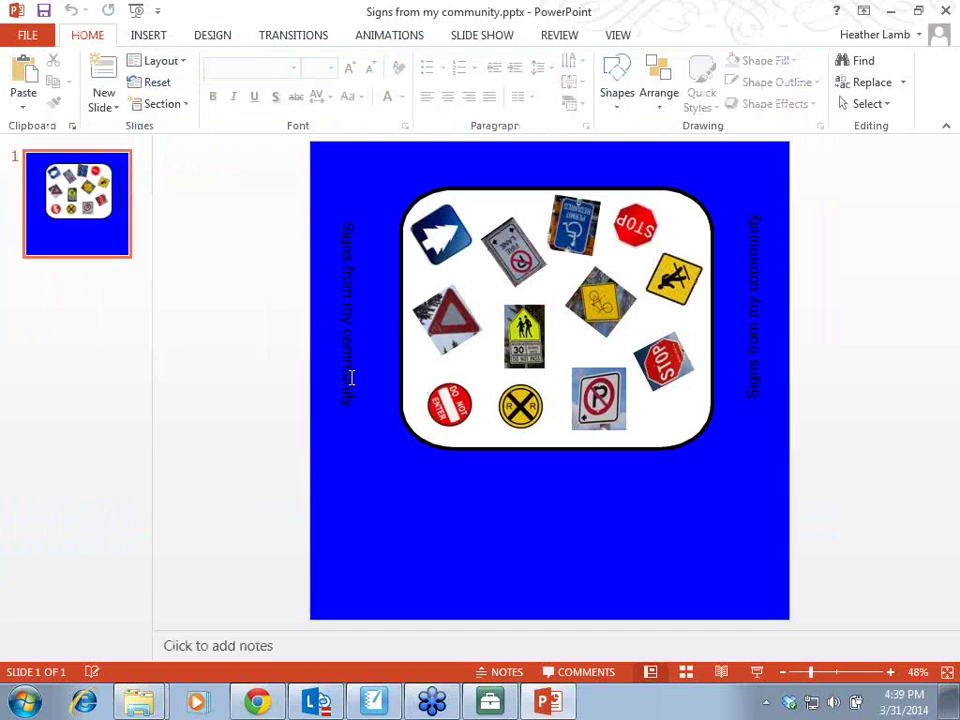
pyautogui.click(351, 377)
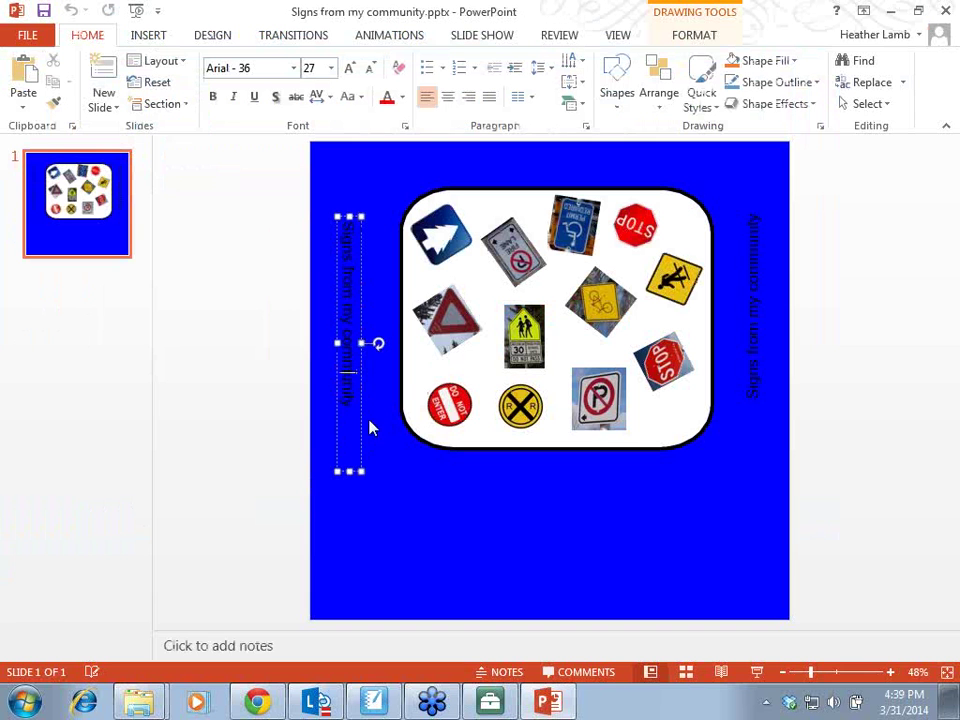
pyautogui.click(381, 484)
pyautogui.click(342, 249)
pyautogui.moveTo(354, 214)
pyautogui.mouseDown()
pyautogui.moveTo(354, 204)
pyautogui.moveTo(364, 209)
pyautogui.mouseUp()
pyautogui.moveTo(651, 225)
pyautogui.mouseDown()
pyautogui.moveTo(660, 215)
pyautogui.moveTo(650, 218)
pyautogui.mouseUp()
# Step: Save just the current slide as the JPEG image Signs from my community.jpg in the Addition Plus folder, replacing the existing file
pyautogui.click(28, 34)
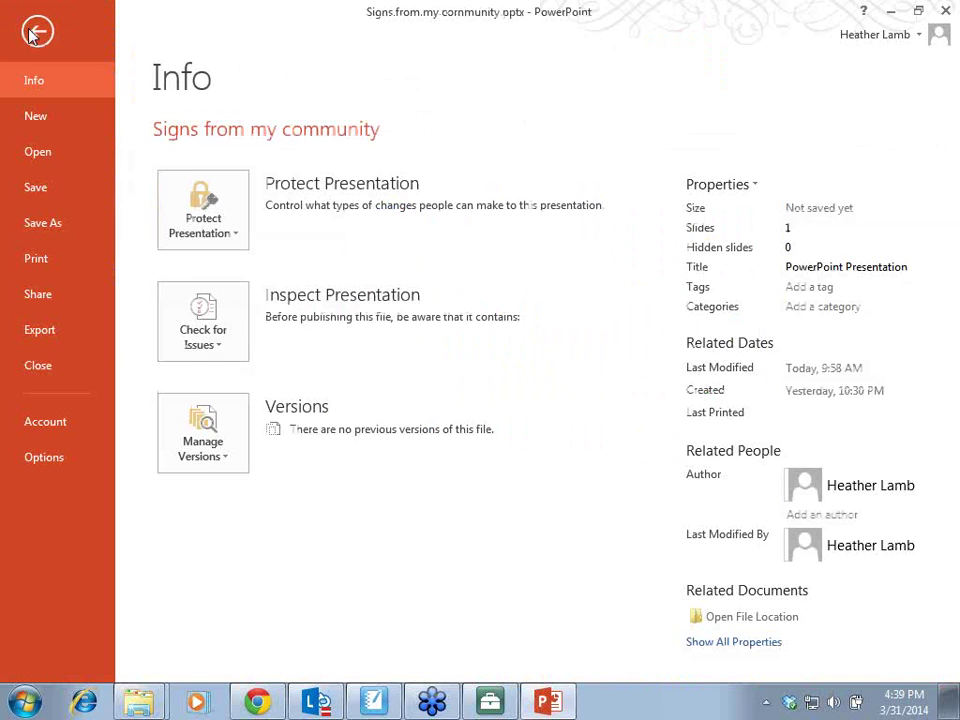
pyautogui.click(47, 226)
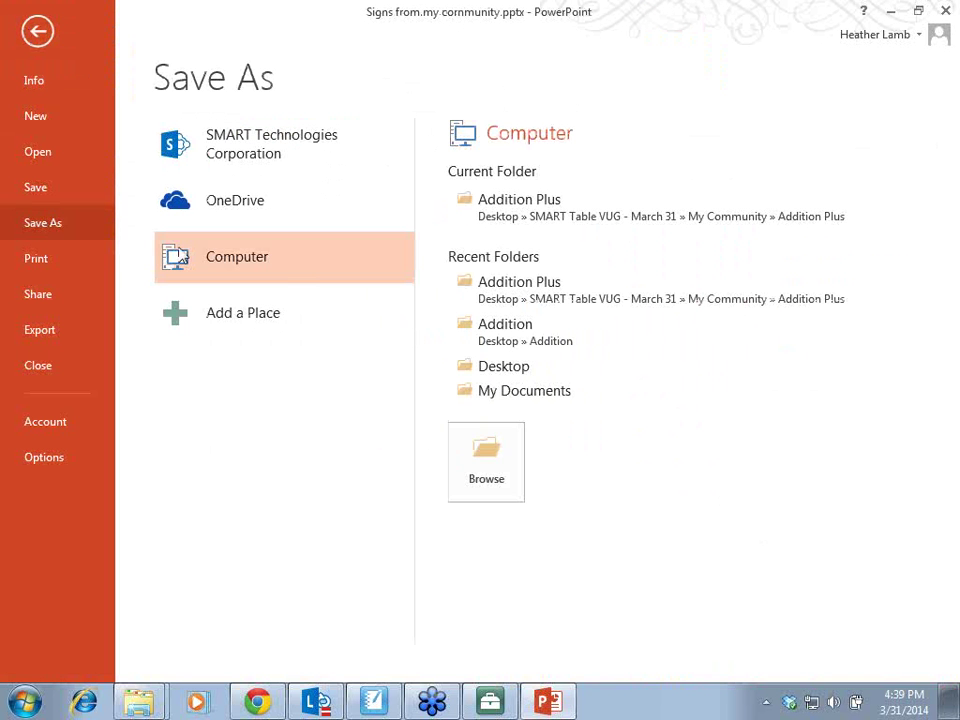
pyautogui.click(487, 458)
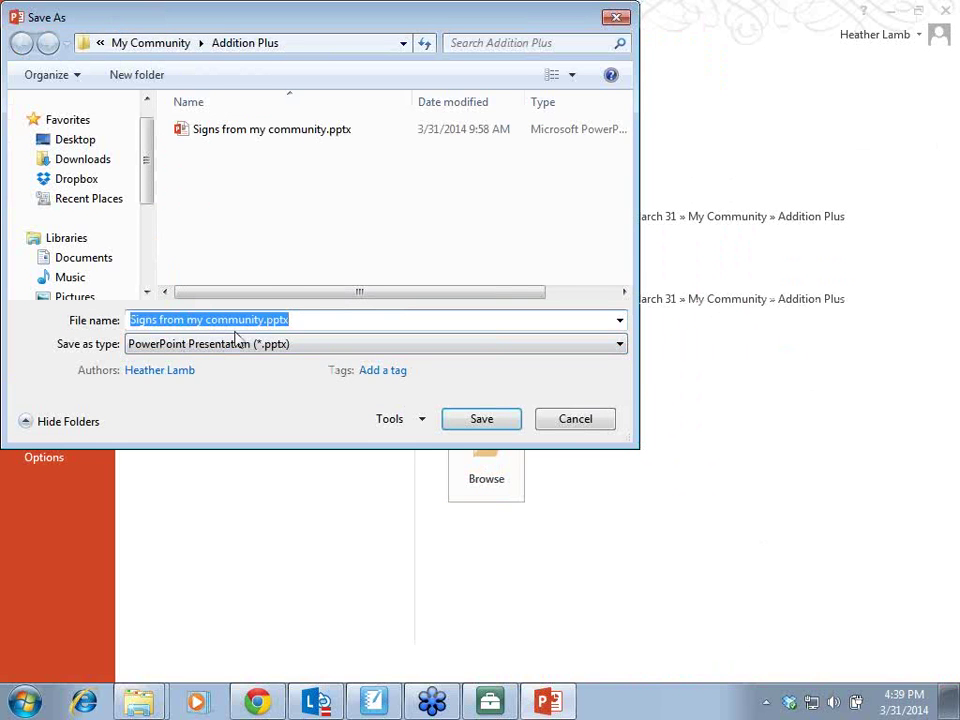
pyautogui.click(339, 346)
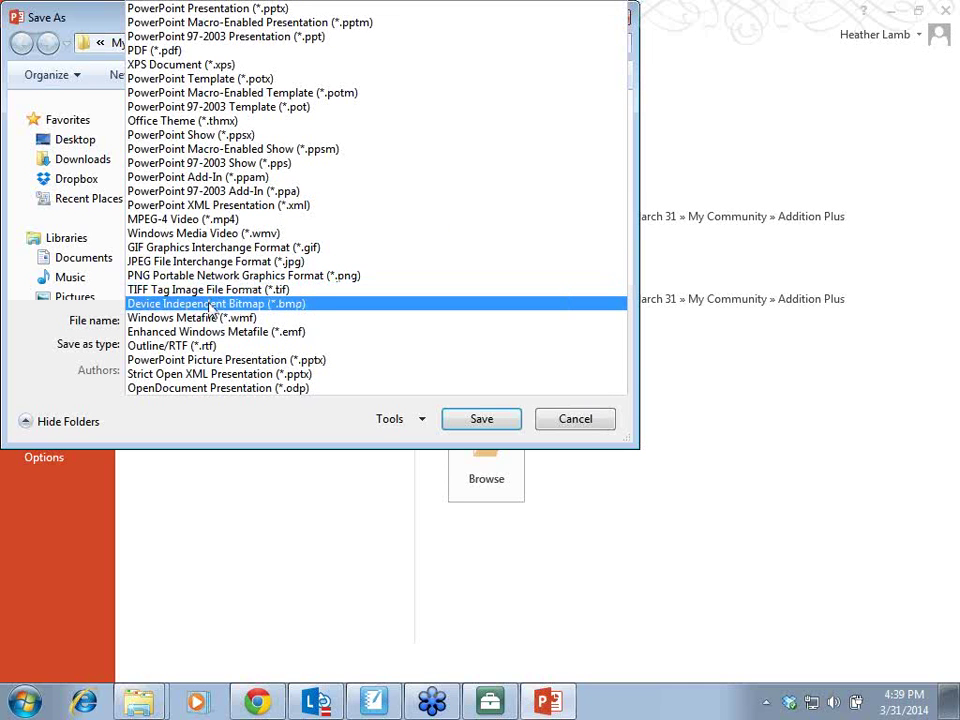
pyautogui.click(218, 262)
pyautogui.click(476, 426)
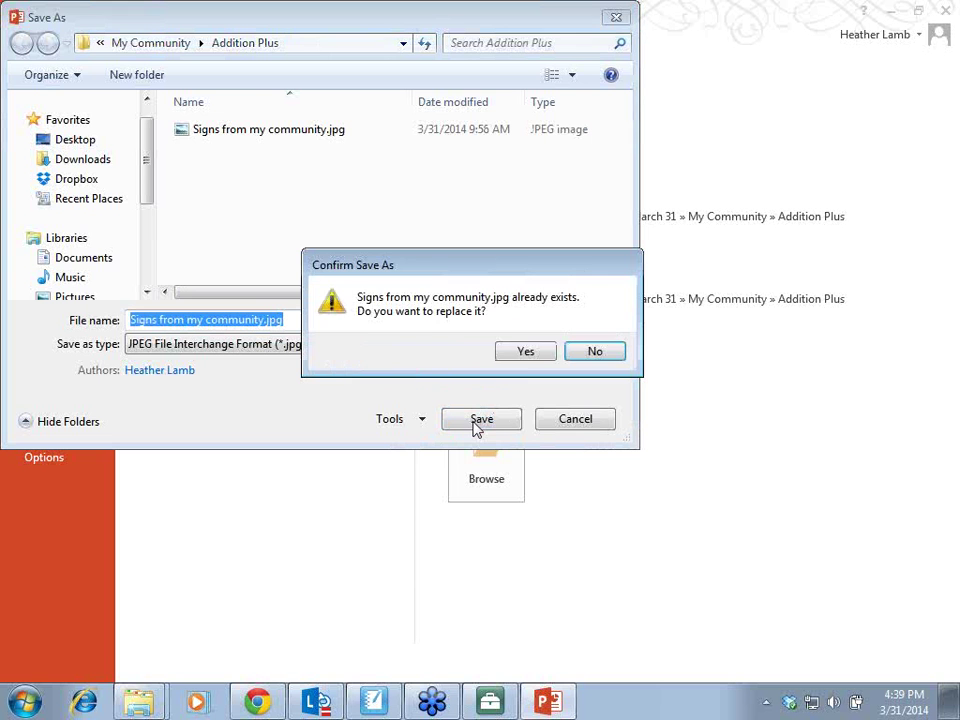
pyautogui.click(526, 355)
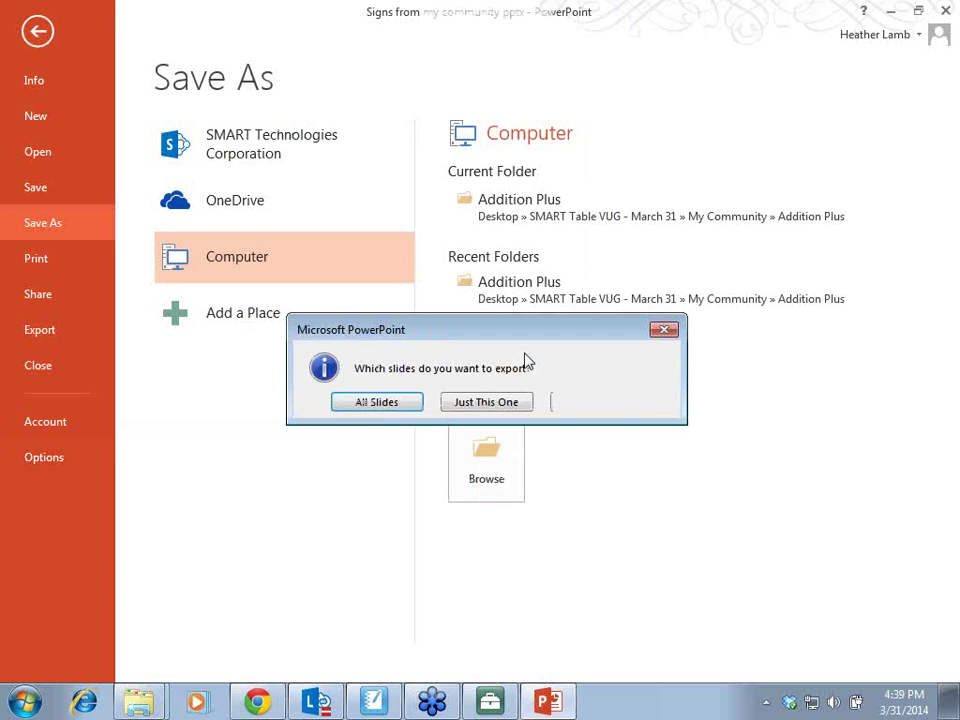
pyautogui.click(482, 403)
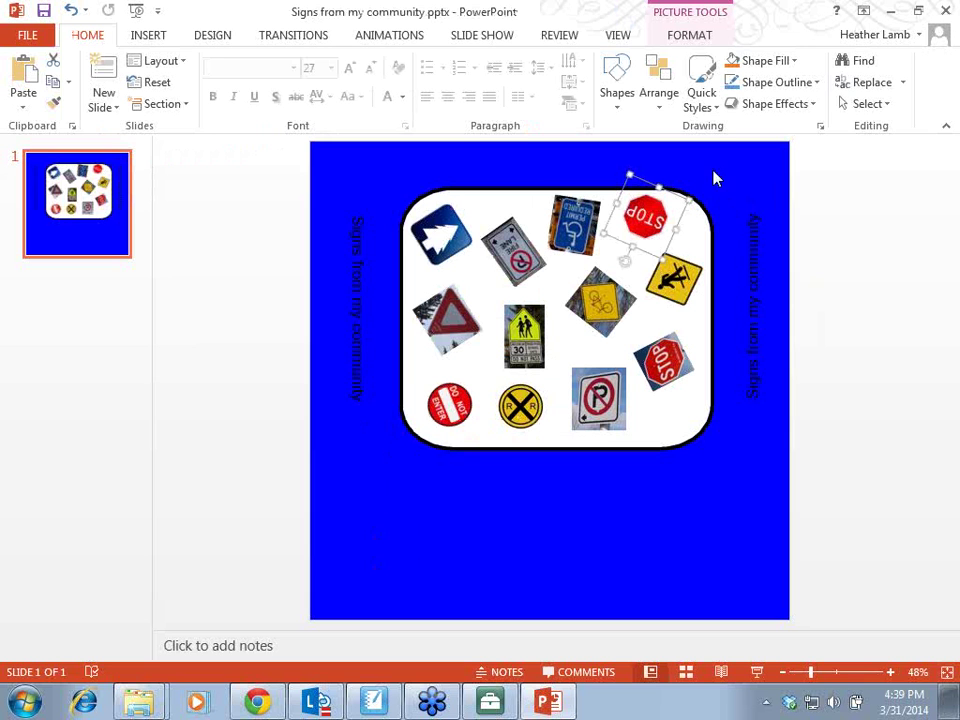
pyautogui.click(697, 178)
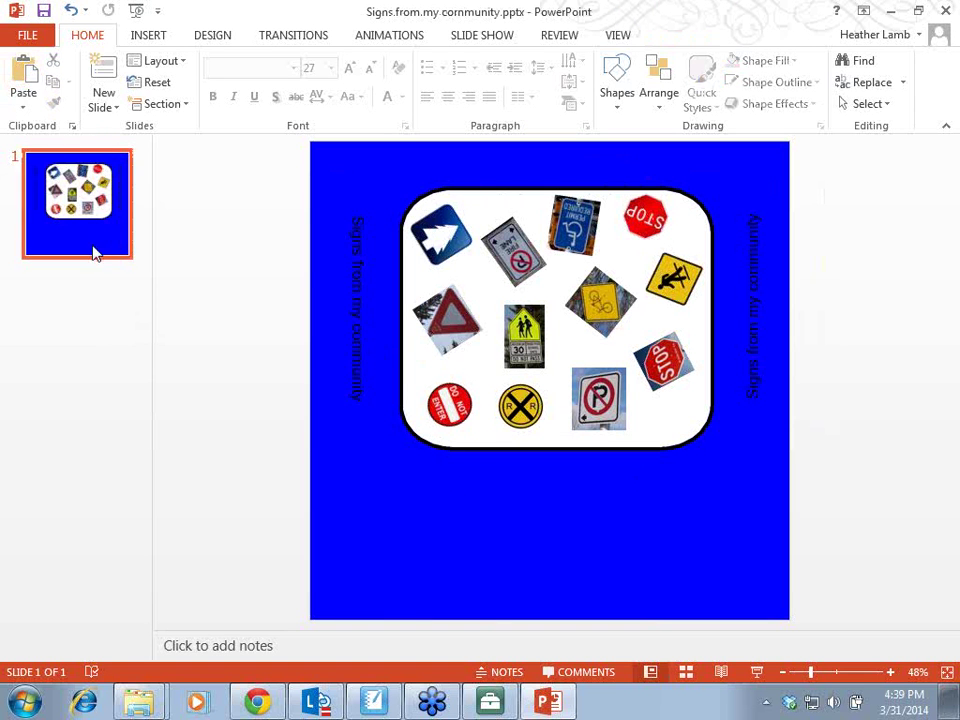
# Step: Open Signs from my community.notebook in SMART Notebook and shift the page's left-hand caption slightly
pyautogui.click(373, 703)
pyautogui.click(373, 703)
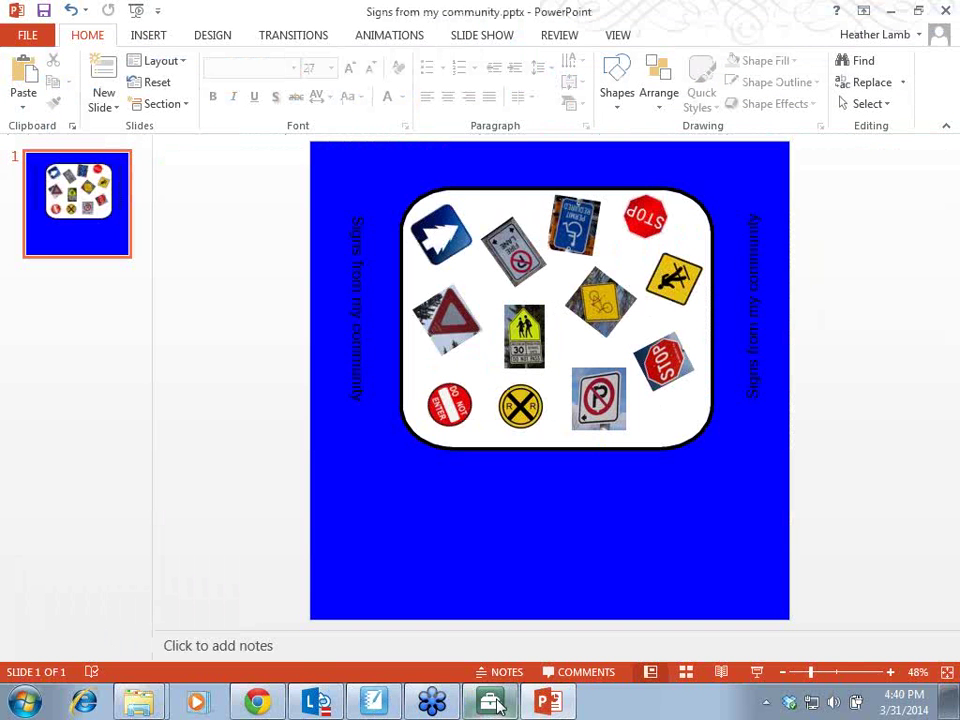
pyautogui.moveTo(155, 708)
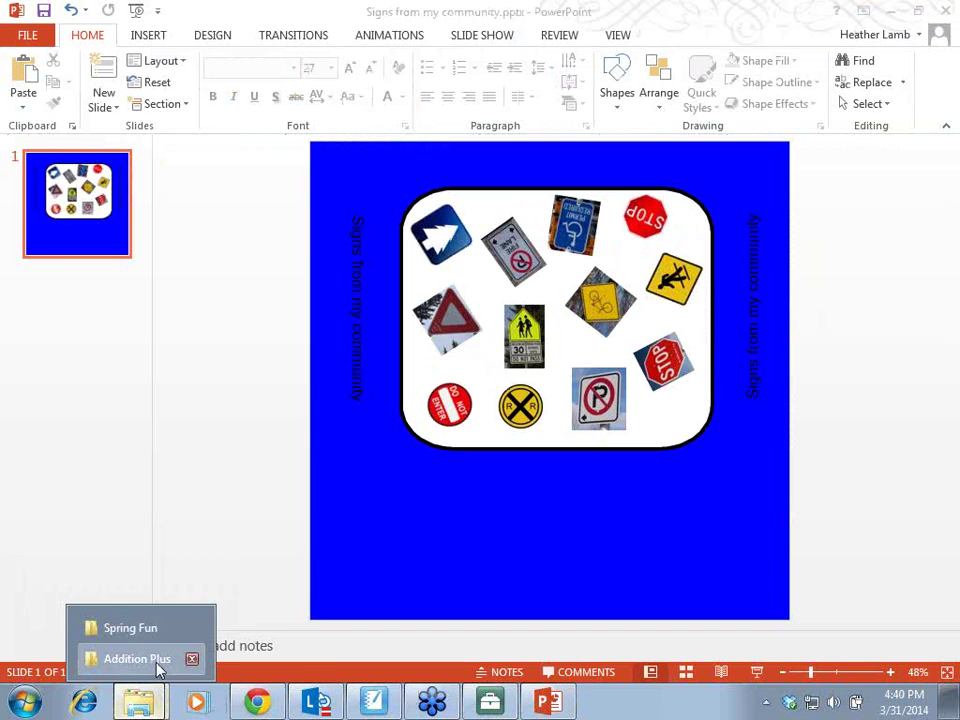
pyautogui.click(140, 660)
pyautogui.doubleClick(211, 153)
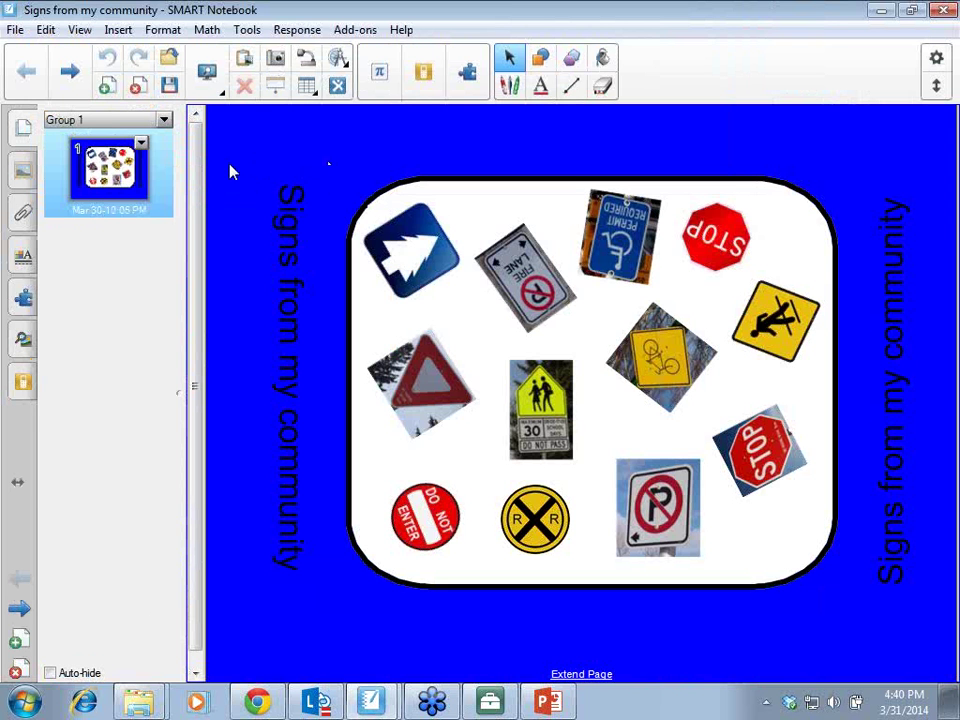
pyautogui.click(298, 203)
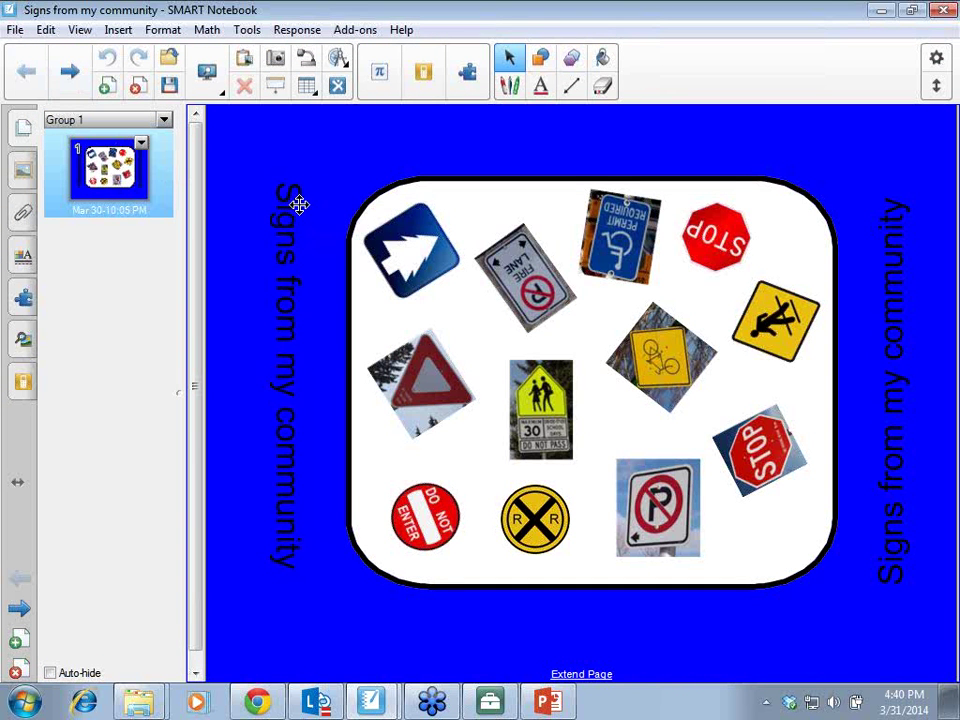
# Step: Examine the image type and size choices for exporting the Notebook page as image files, without exporting it
pyautogui.click(15, 30)
pyautogui.moveTo(60, 161)
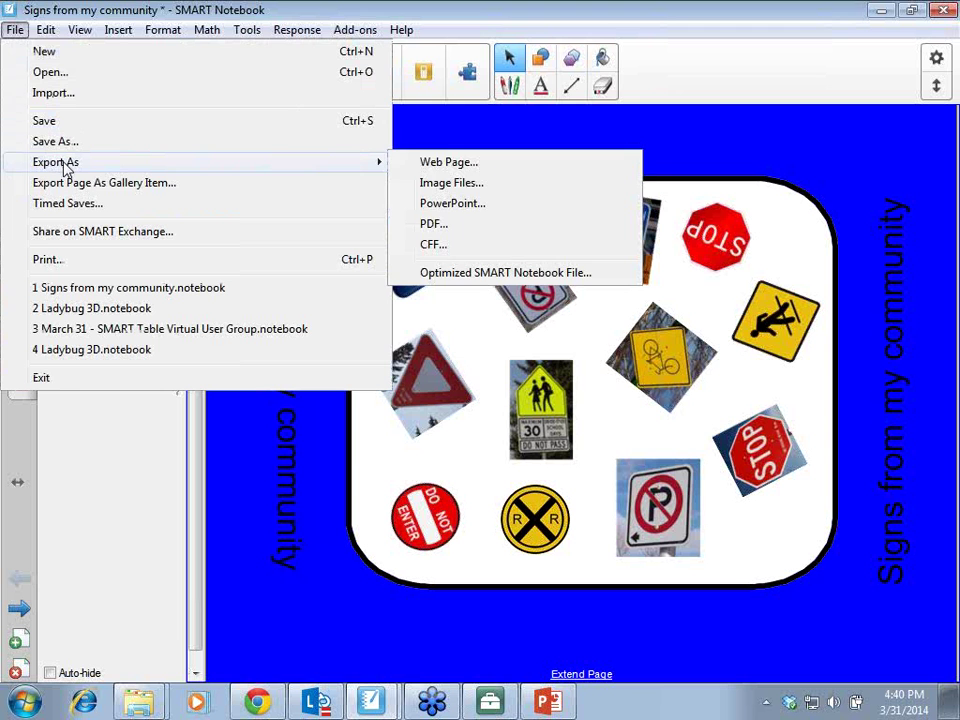
pyautogui.click(450, 183)
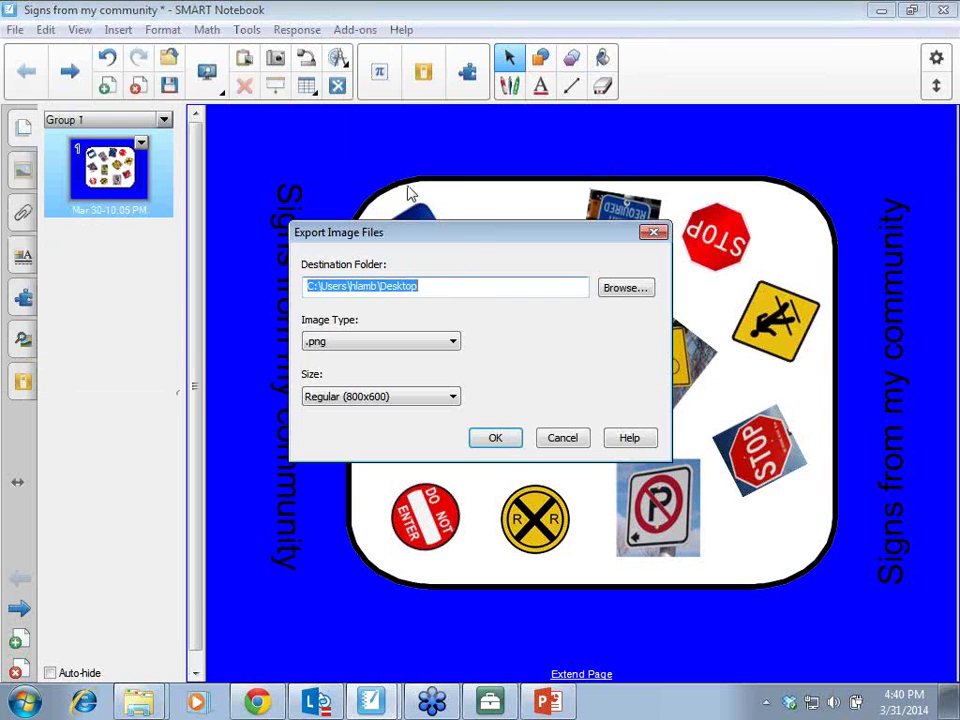
pyautogui.click(452, 342)
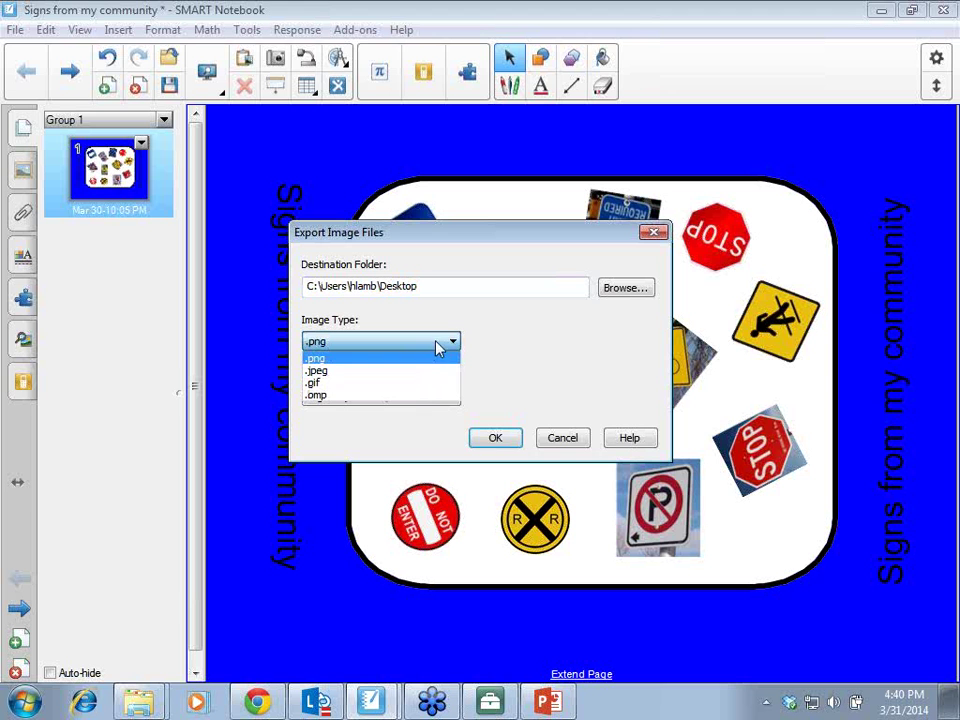
pyautogui.click(437, 341)
pyautogui.click(438, 398)
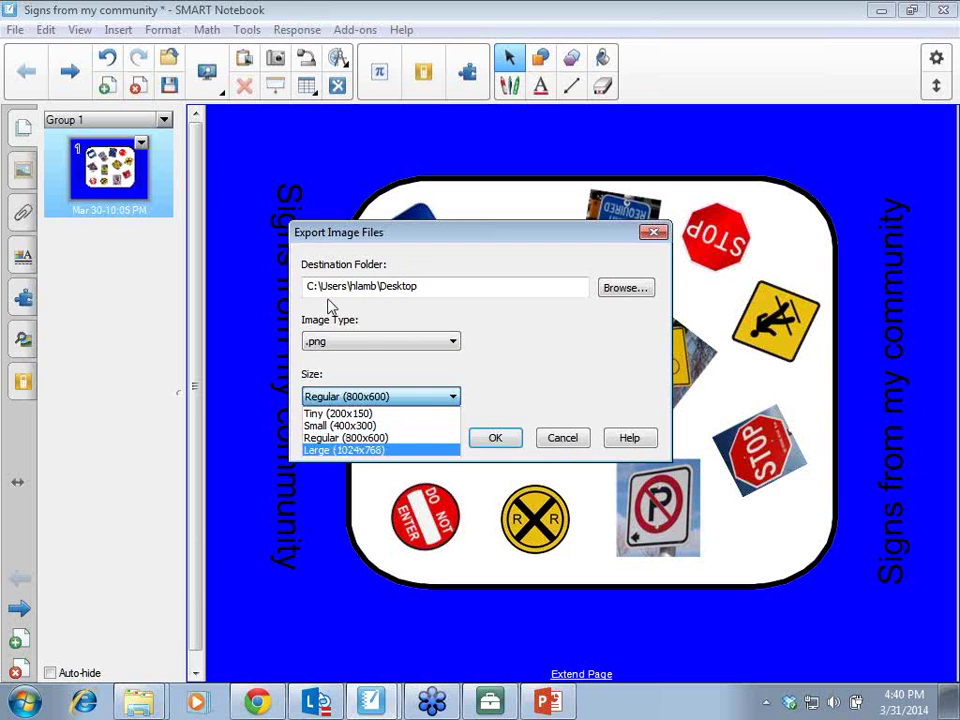
pyautogui.click(575, 448)
pyautogui.click(566, 439)
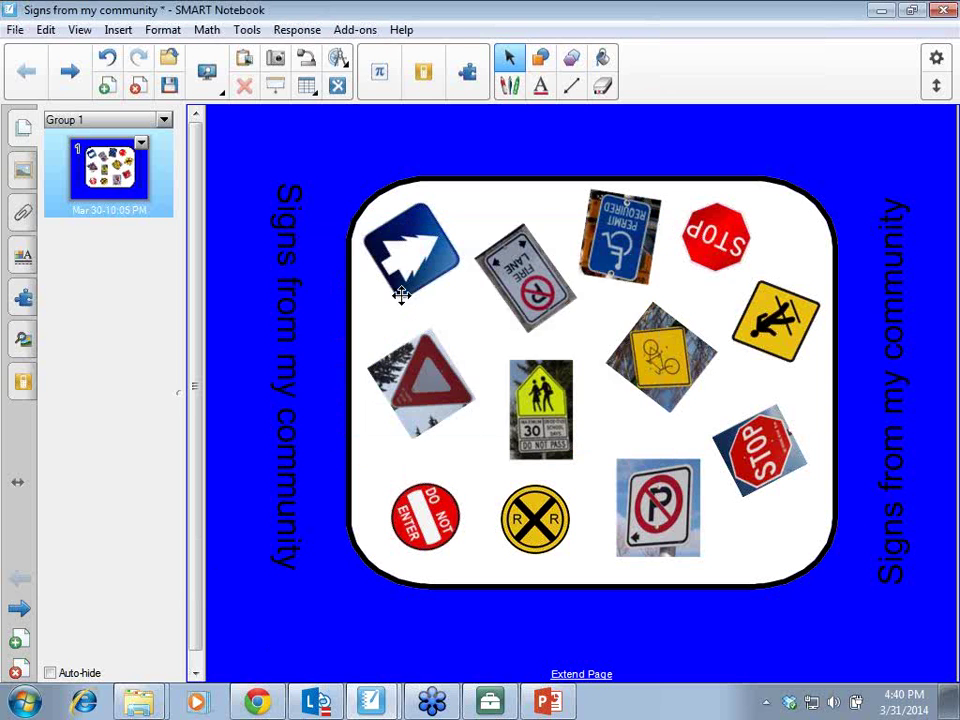
# Step: Switch to SMART Table Toolkit and choose Signs from my community.jpg from My Community's Addition Plus folder as the question's background image
pyautogui.click(546, 701)
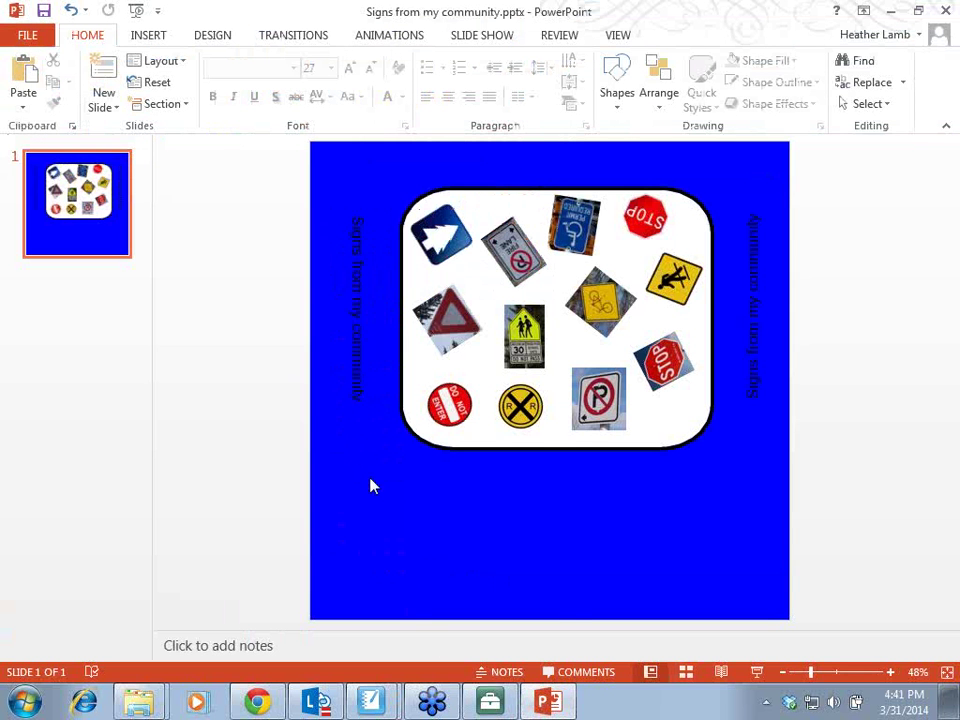
pyautogui.moveTo(383, 705)
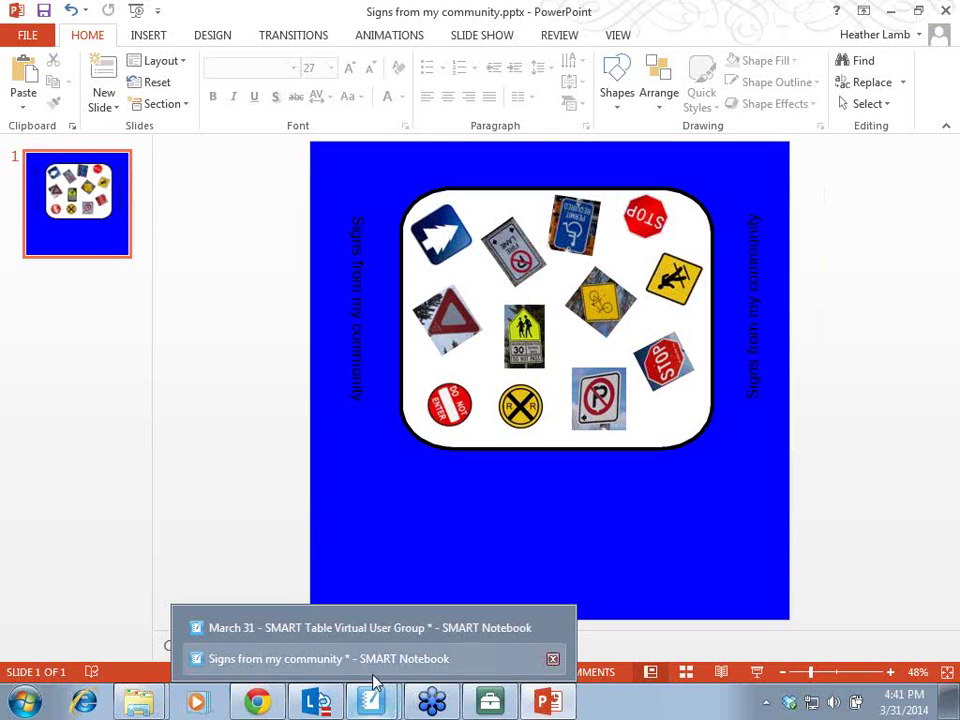
pyautogui.click(489, 703)
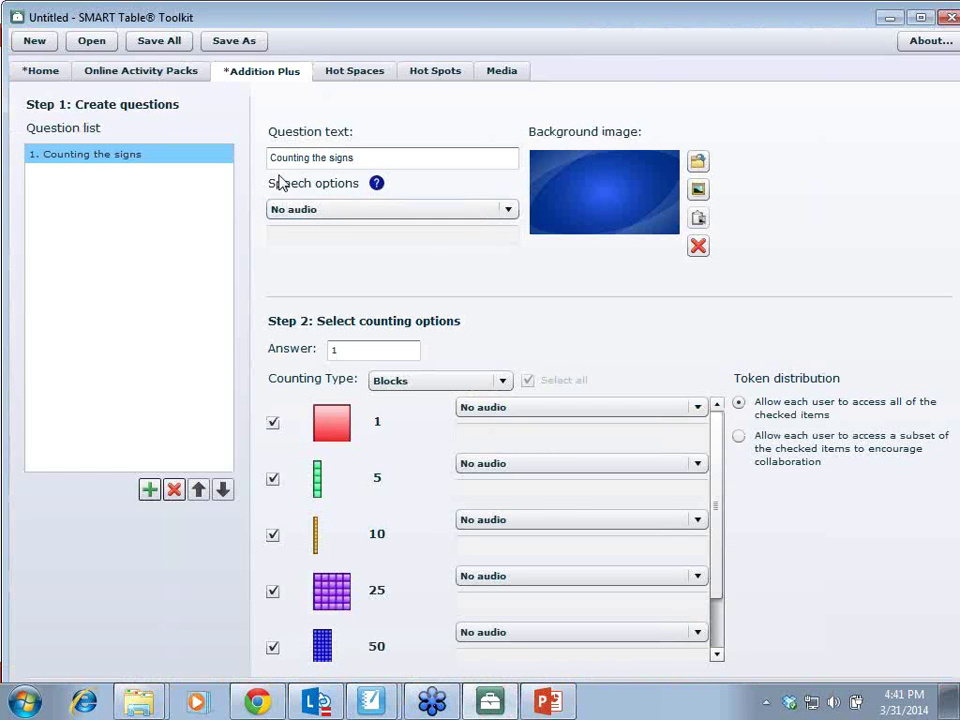
pyautogui.click(698, 164)
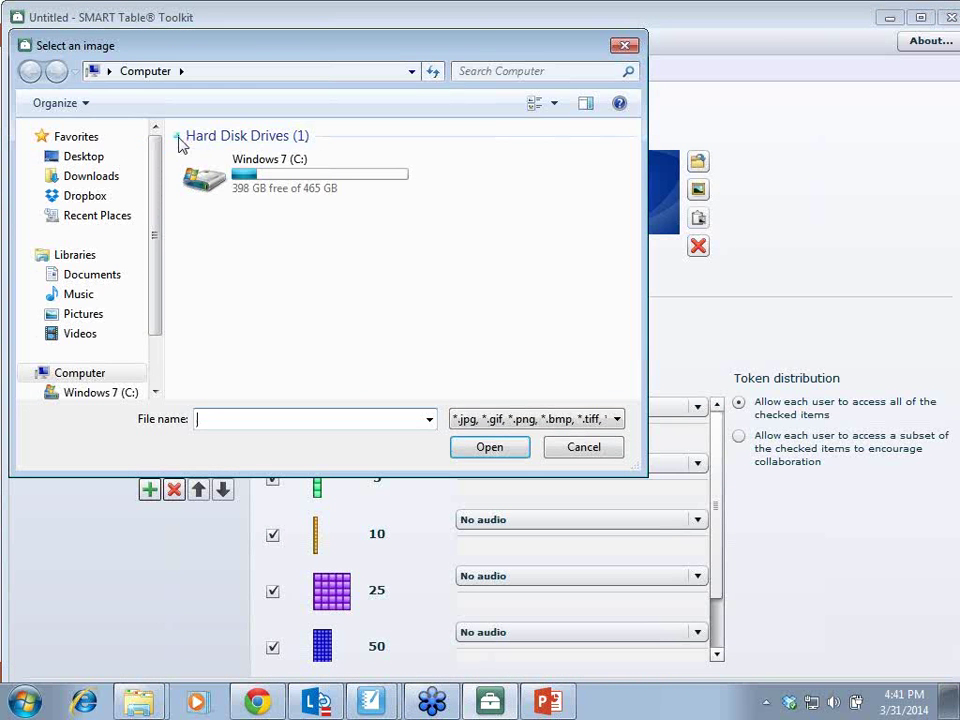
pyautogui.click(62, 157)
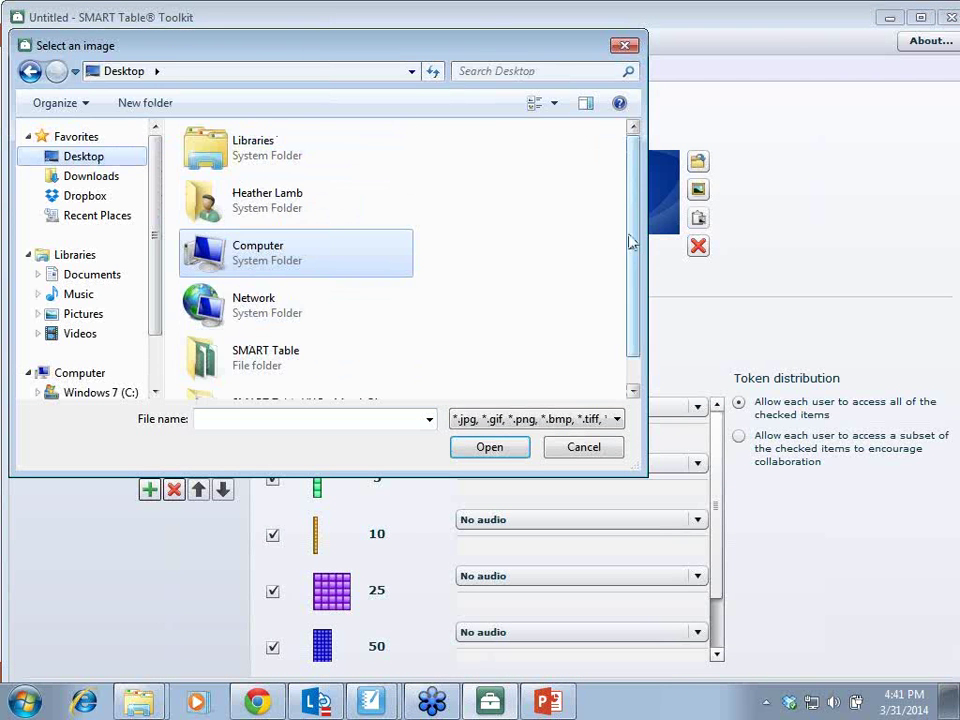
pyautogui.scroll(-2, 634, 240)
pyautogui.click(303, 372)
pyautogui.doubleClick(303, 372)
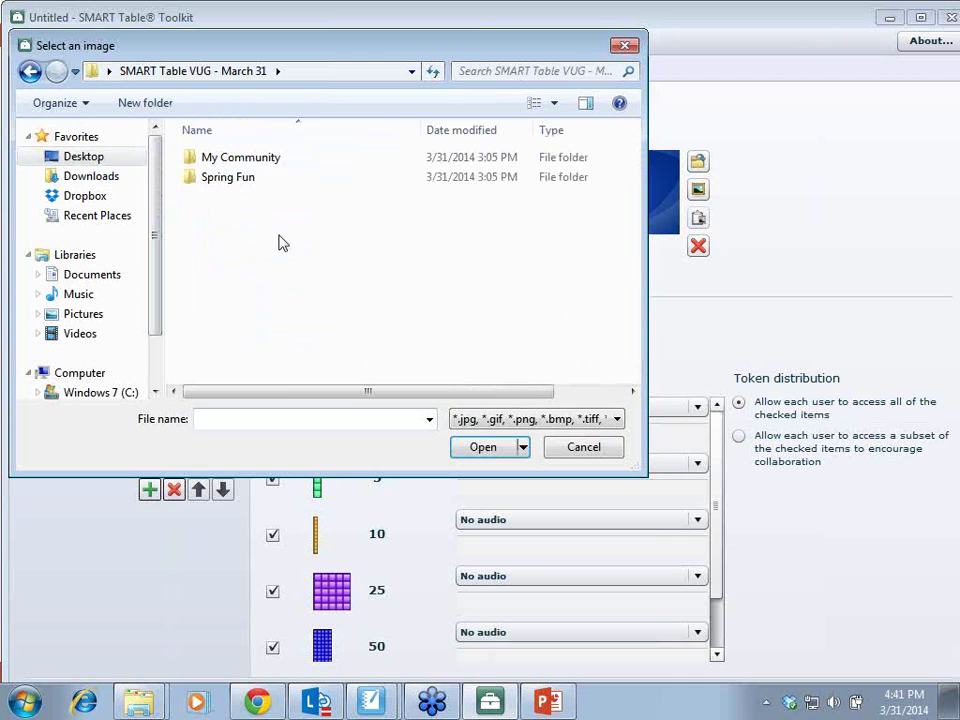
pyautogui.doubleClick(240, 162)
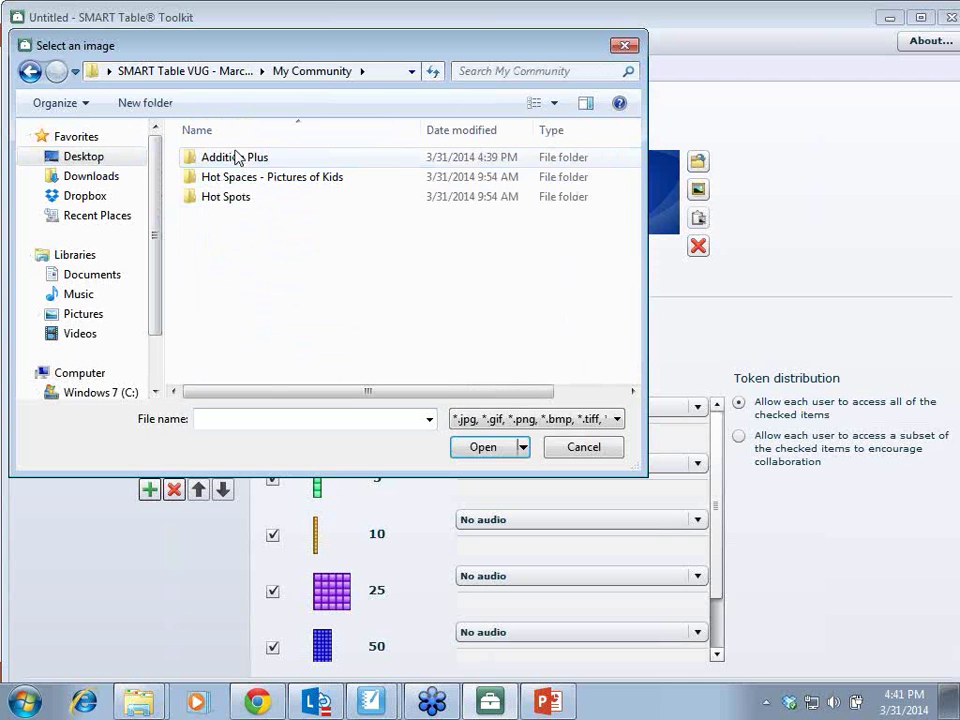
pyautogui.doubleClick(236, 160)
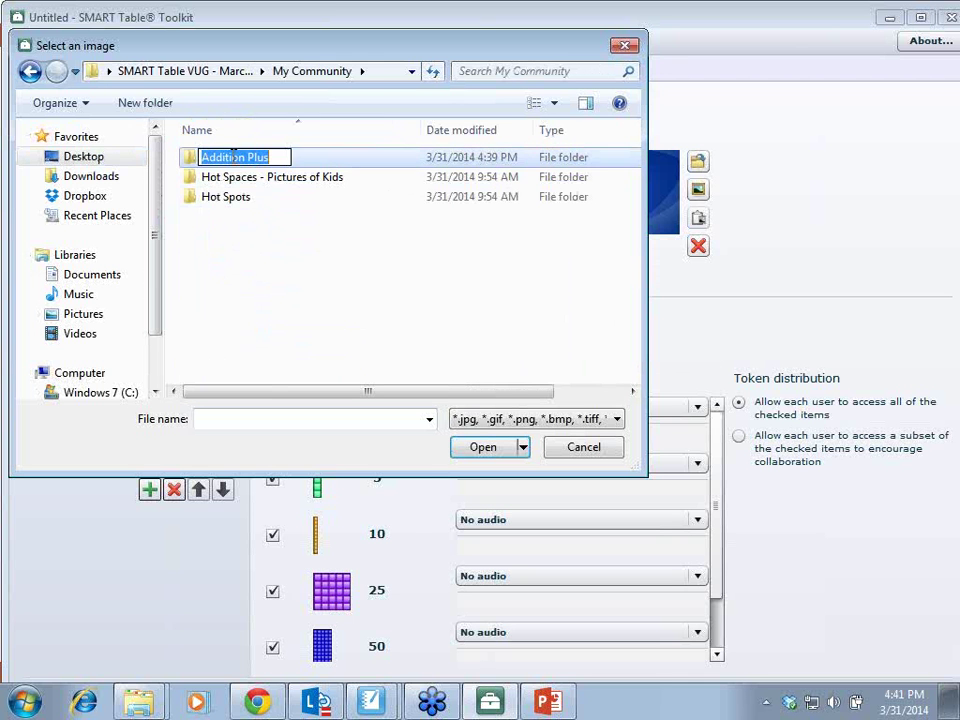
pyautogui.doubleClick(192, 160)
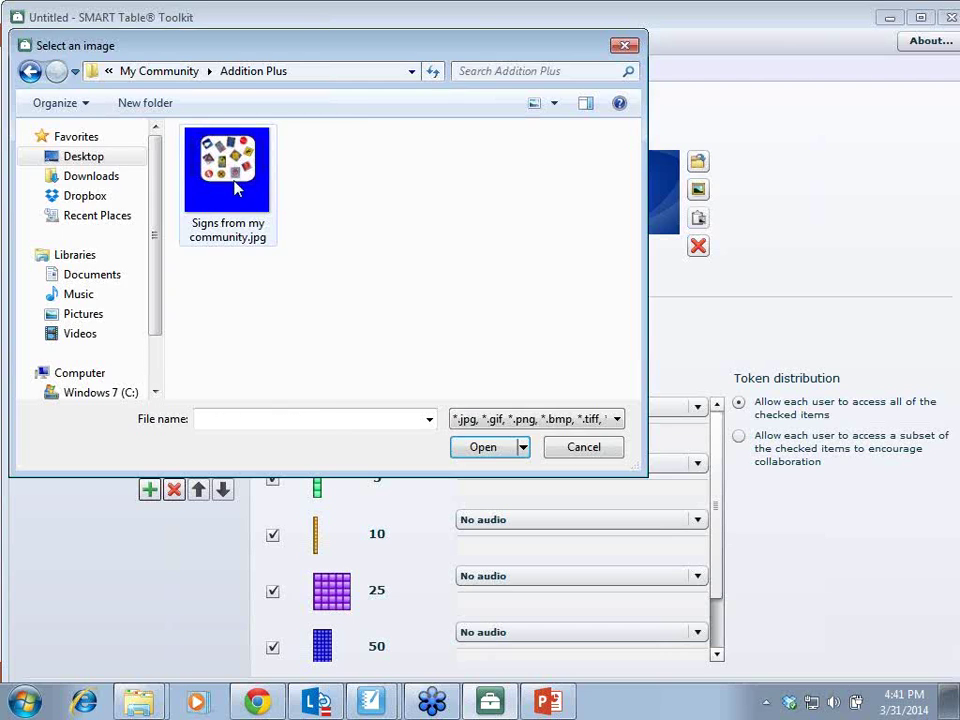
pyautogui.doubleClick(233, 184)
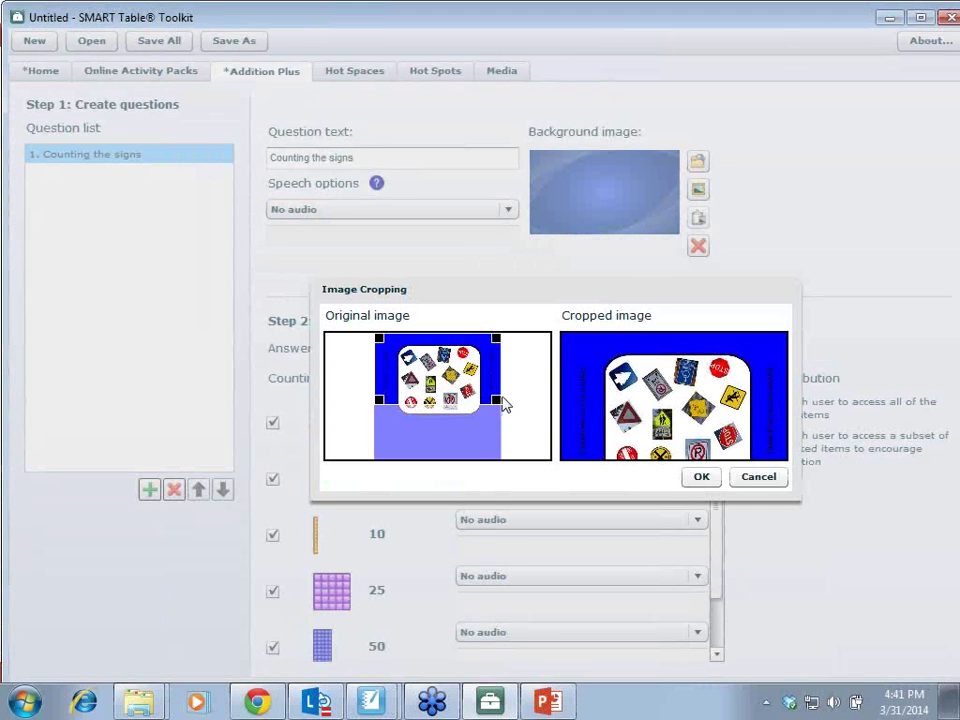
# Step: Crop the background image to the full signs panel and side captions, cutting the empty blue area below and a thin strip above
pyautogui.moveTo(497, 400); pyautogui.dragTo(496, 414)
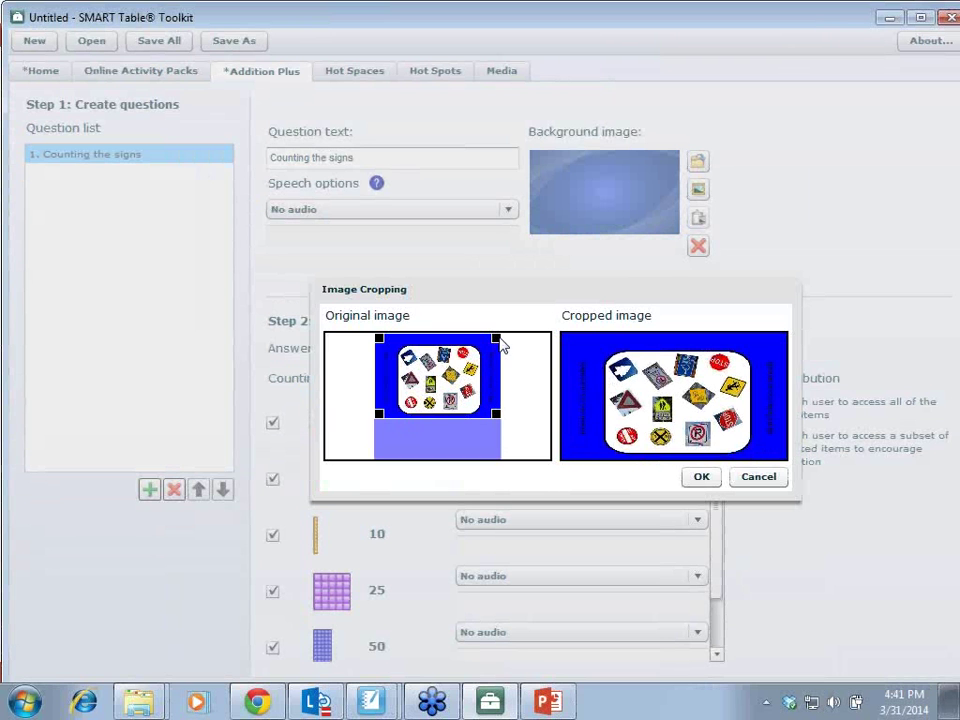
pyautogui.moveTo(499, 338); pyautogui.dragTo(501, 343)
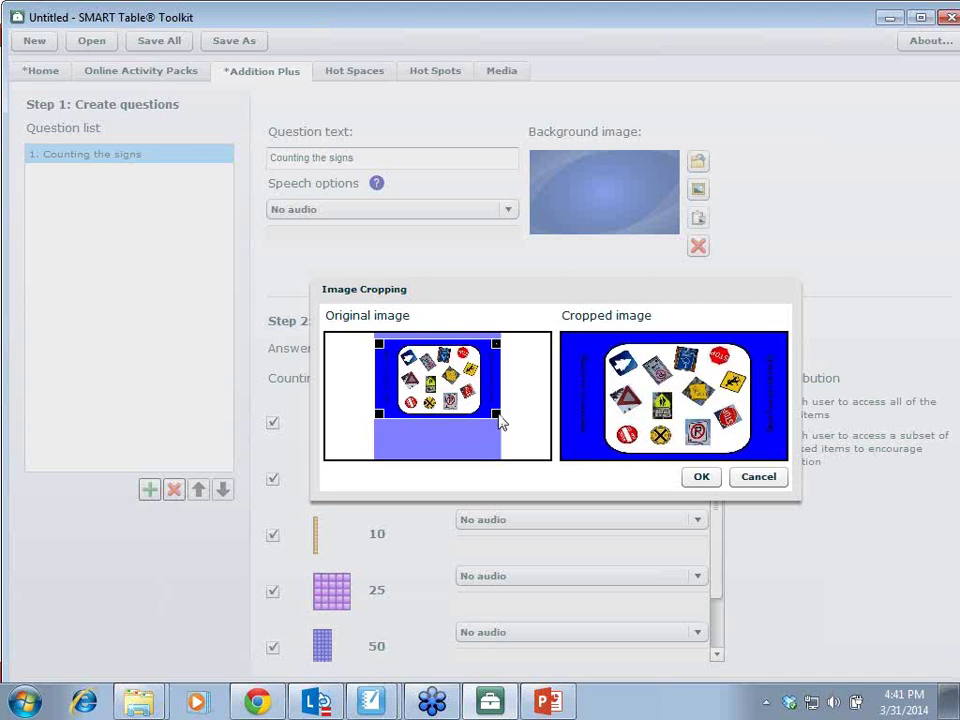
pyautogui.moveTo(500, 423); pyautogui.dragTo(500, 425)
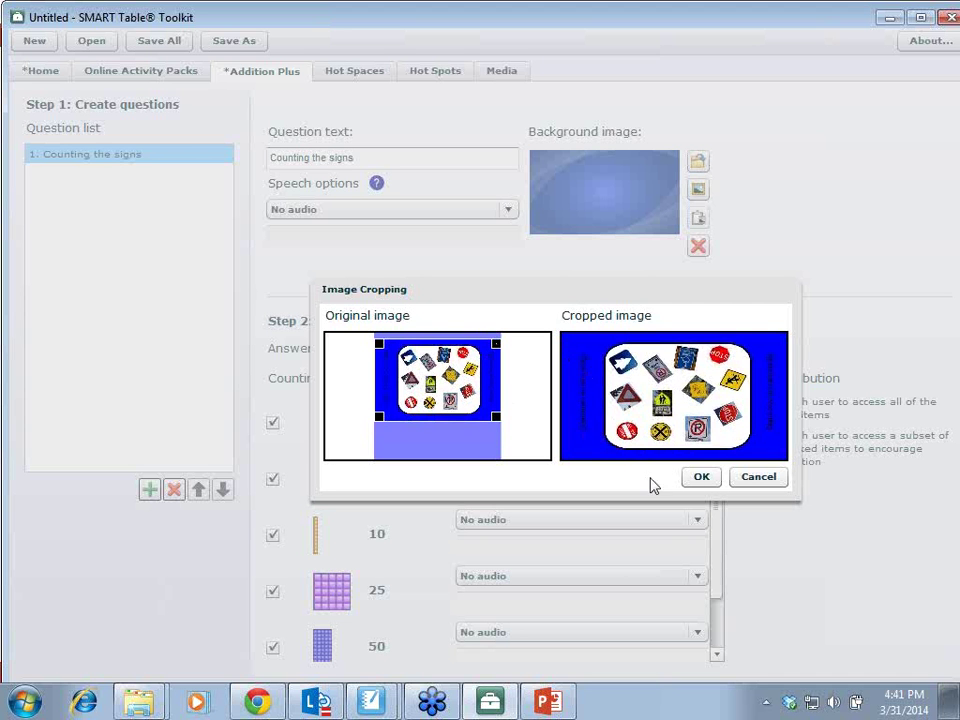
pyautogui.click(700, 476)
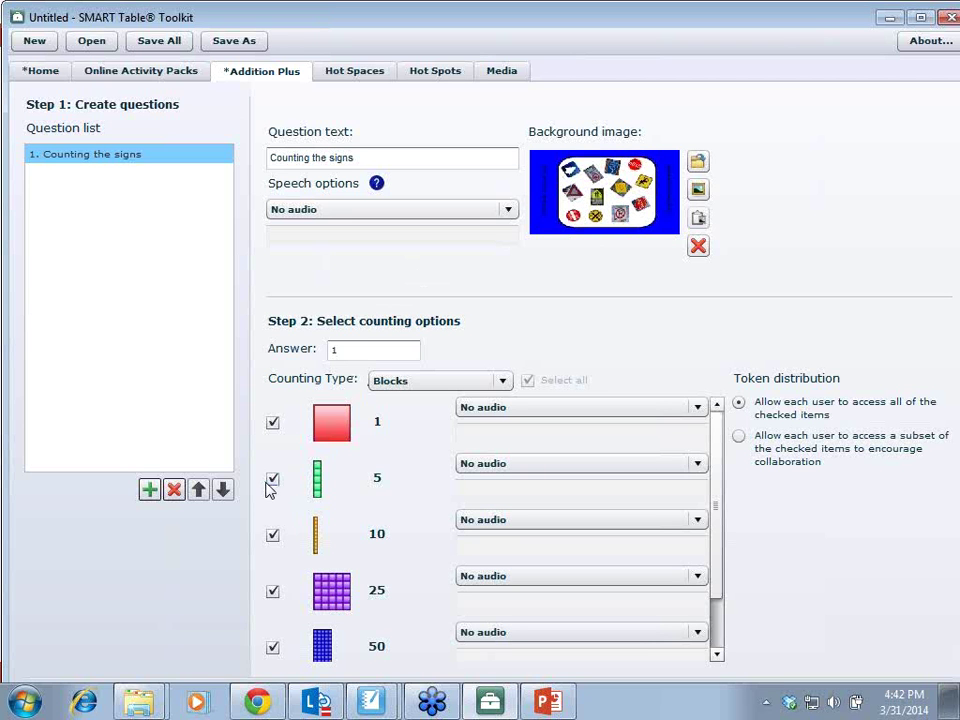
# Step: Keep Blocks as the counting type and exclude the 5, 10, 25, 50 and 100 blocks, leaving only the 1 block
pyautogui.click(504, 382)
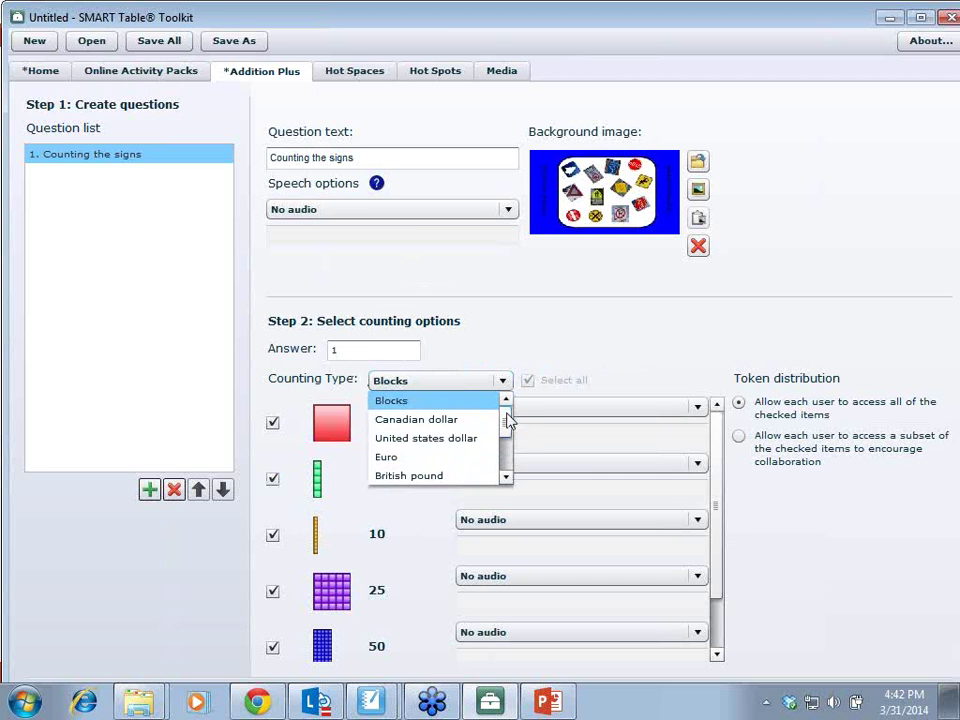
pyautogui.moveTo(508, 420); pyautogui.dragTo(507, 440)
pyautogui.click(506, 477)
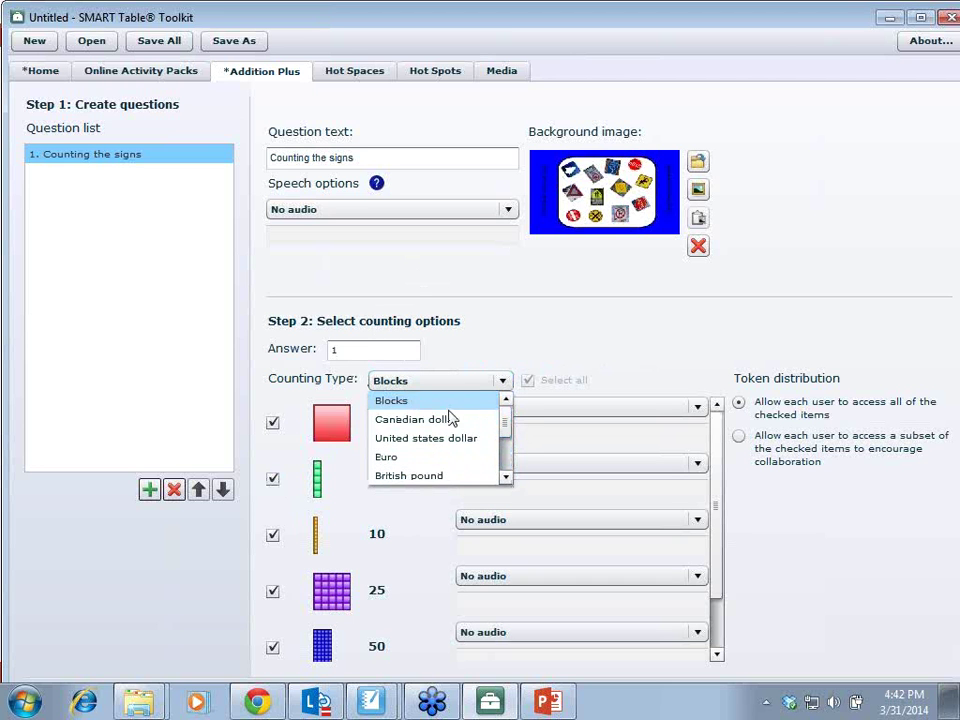
pyautogui.click(388, 401)
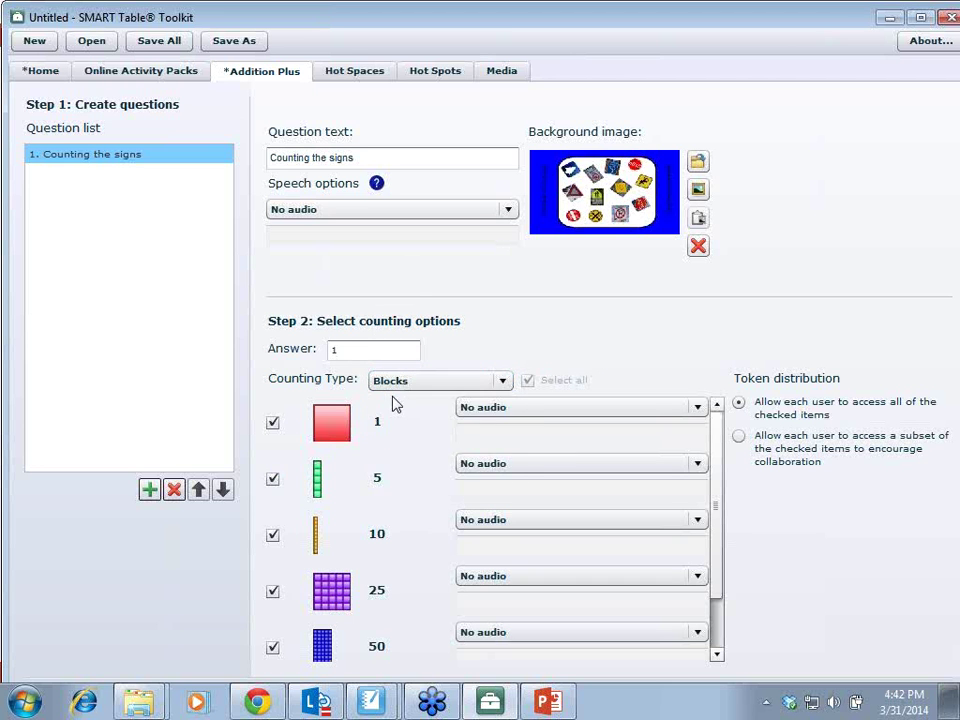
pyautogui.click(273, 479)
pyautogui.click(273, 535)
pyautogui.click(273, 592)
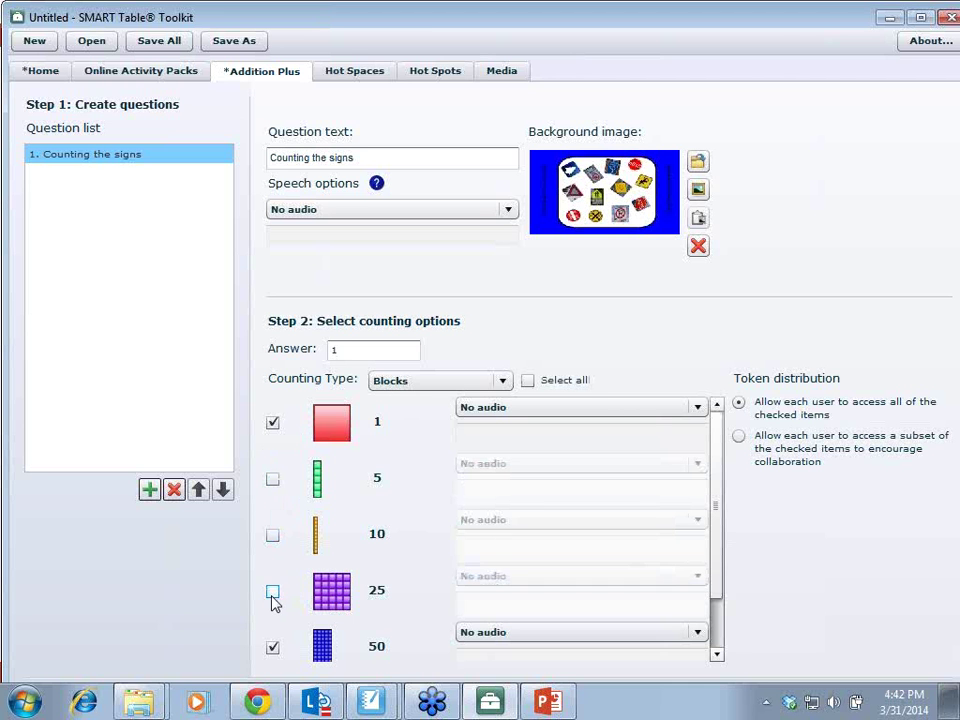
pyautogui.scroll(-1, 272, 604)
pyautogui.click(272, 620)
pyautogui.scroll(-2, 489, 587)
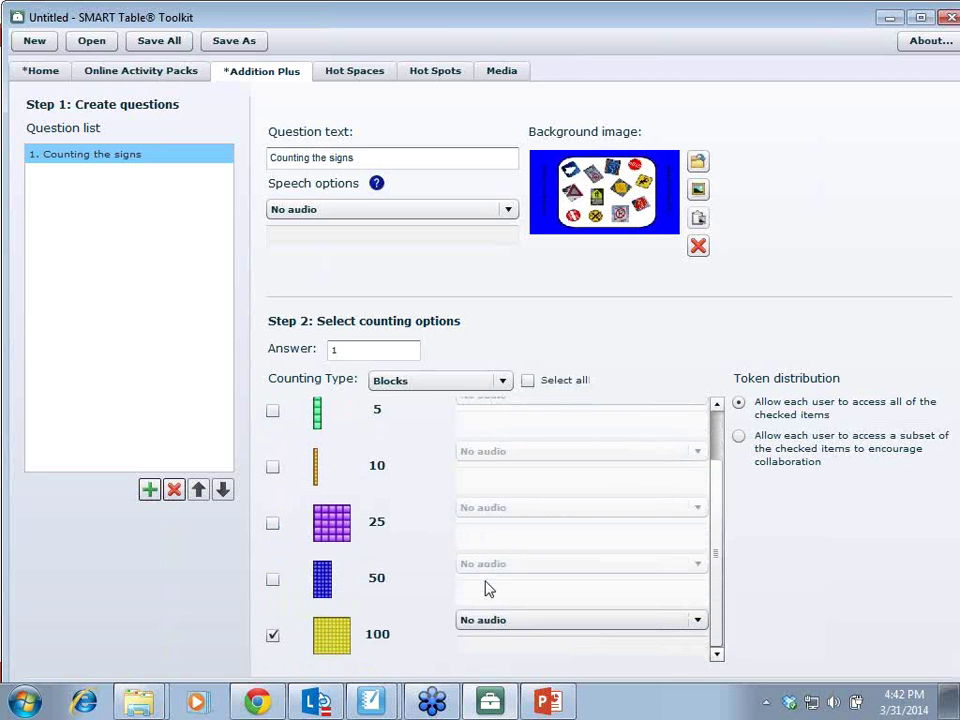
pyautogui.click(274, 638)
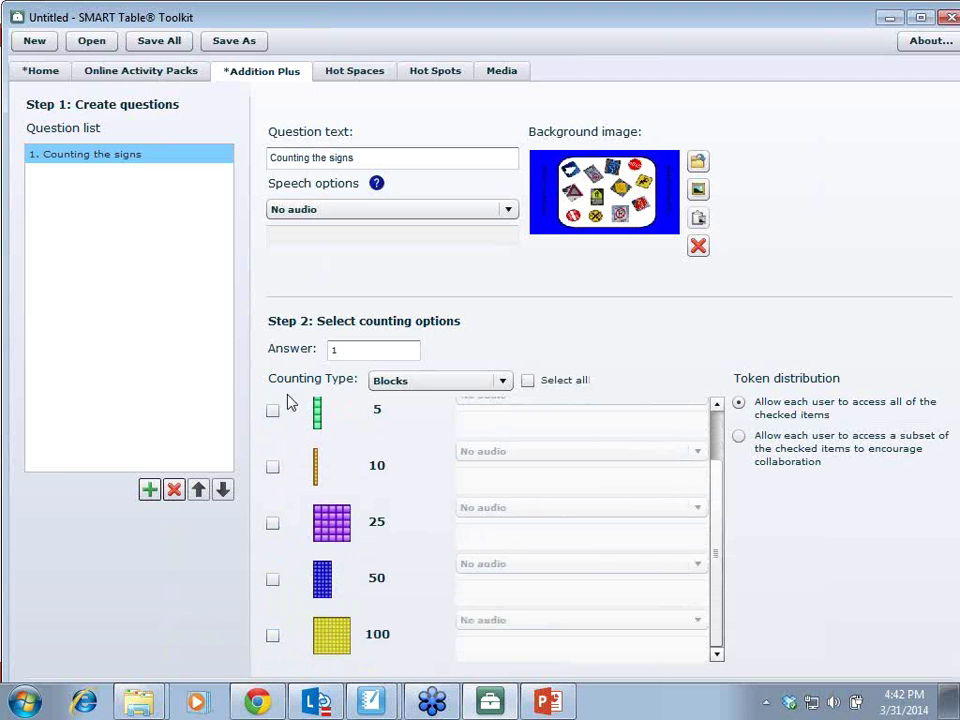
pyautogui.scroll(2, 673, 464)
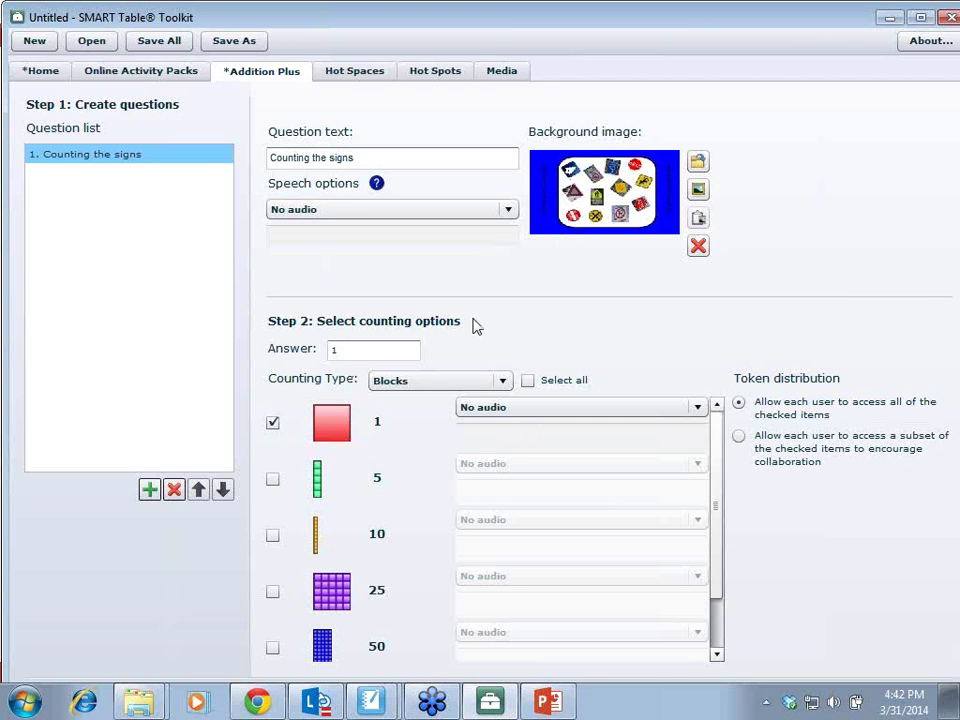
# Step: Set the Counting the signs question's answer to 12 and maximize the Toolkit window
pyautogui.click(366, 349)
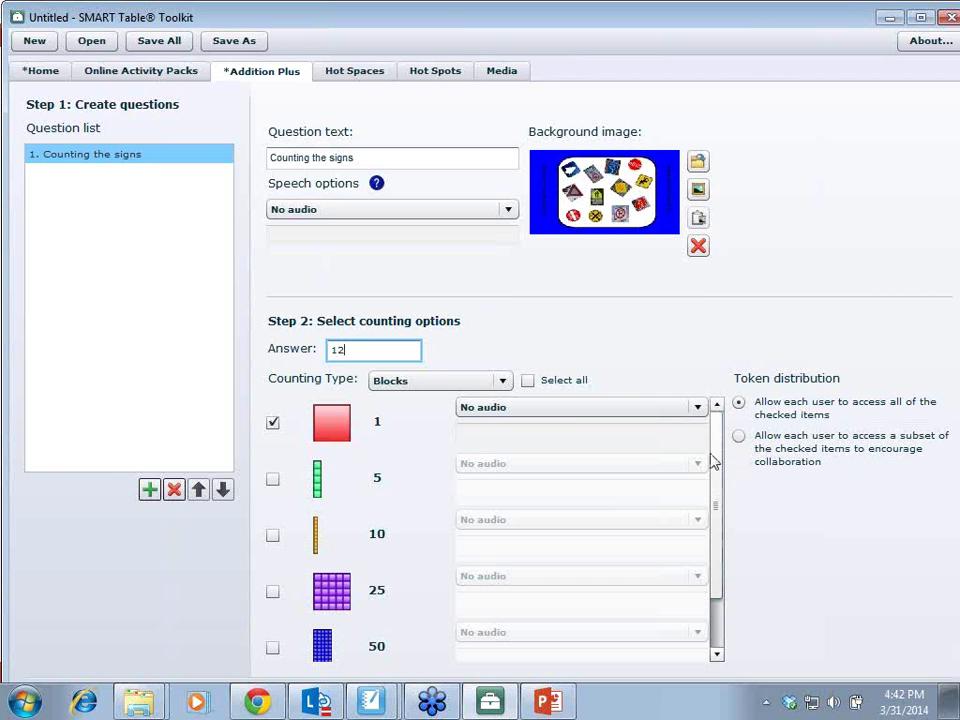
pyautogui.moveTo(713, 452); pyautogui.dragTo(739, 435)
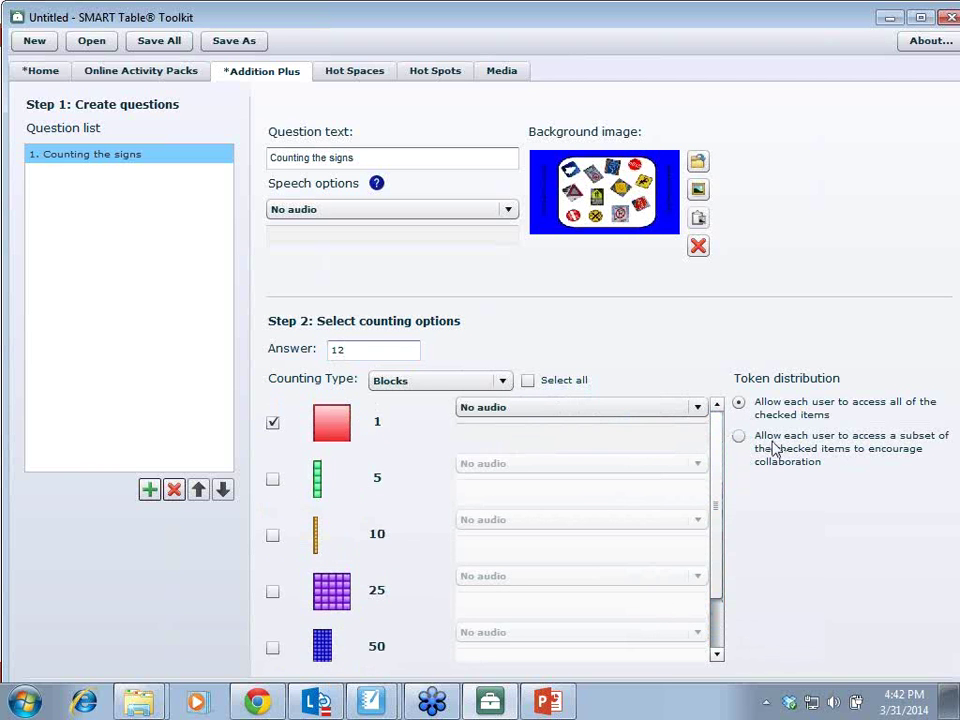
pyautogui.click(926, 22)
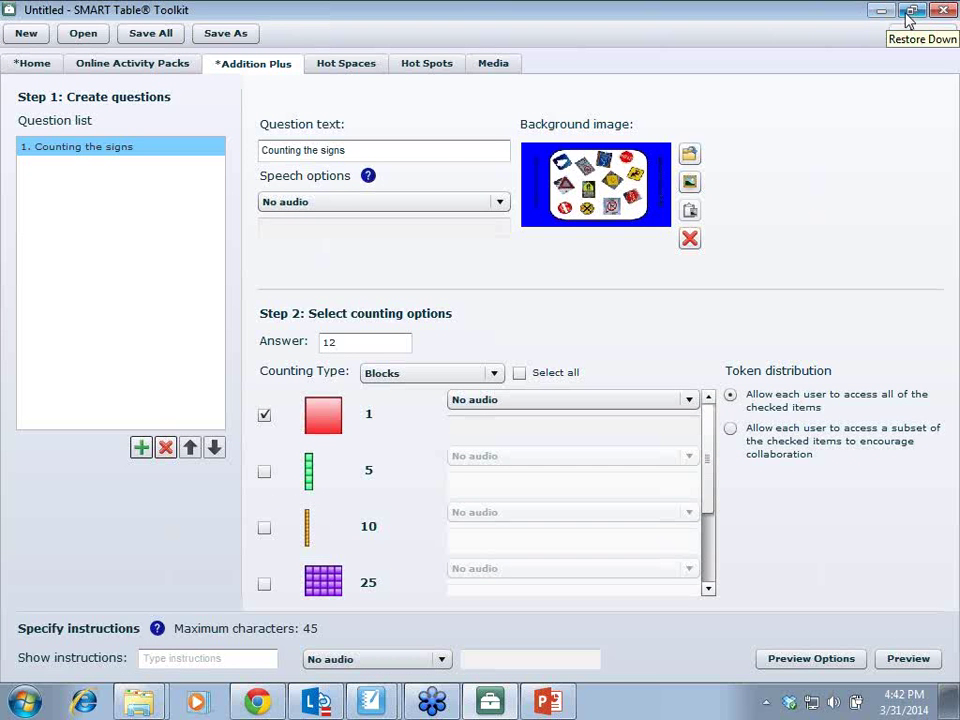
# Step: Preview the Addition Plus activity and place one 1 block on each of the twelve signs to answer the question
pyautogui.click(905, 670)
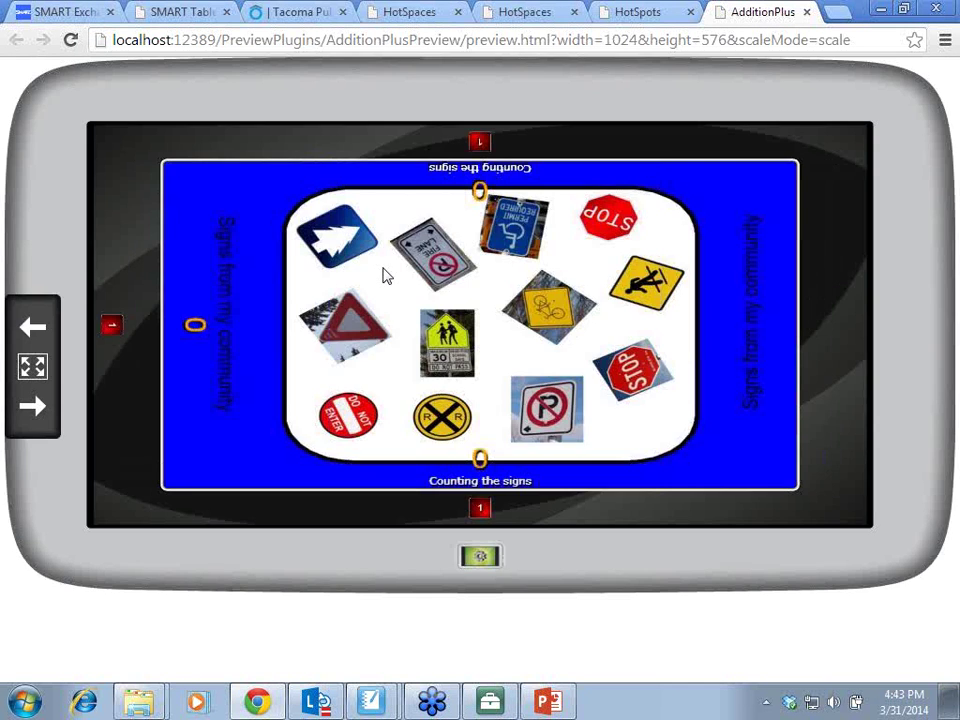
pyautogui.click(480, 510)
pyautogui.click(440, 412)
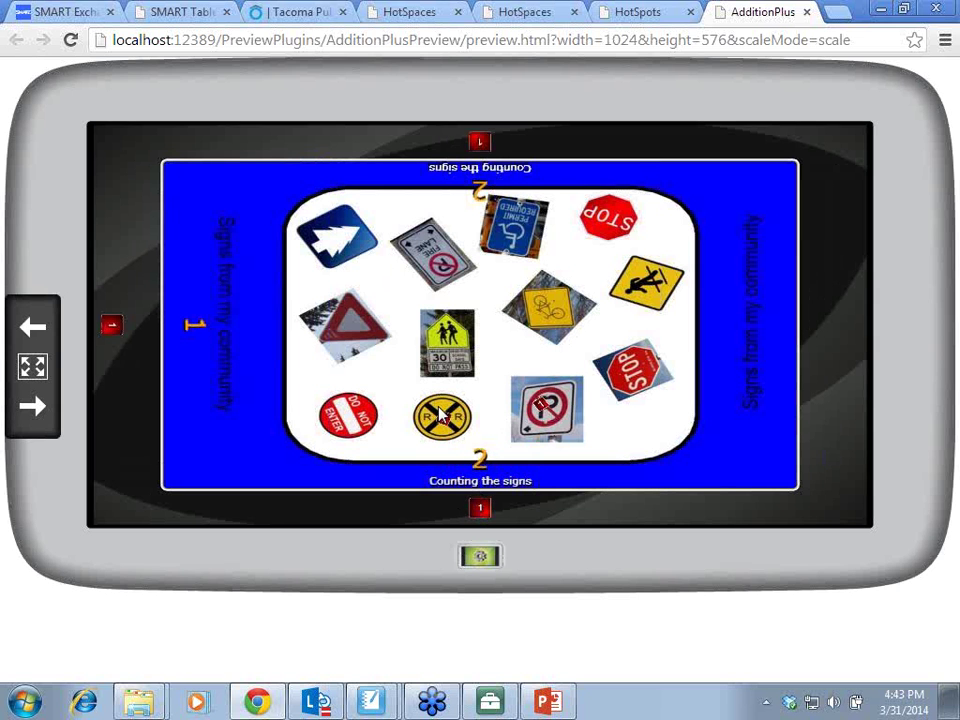
pyautogui.click(481, 510)
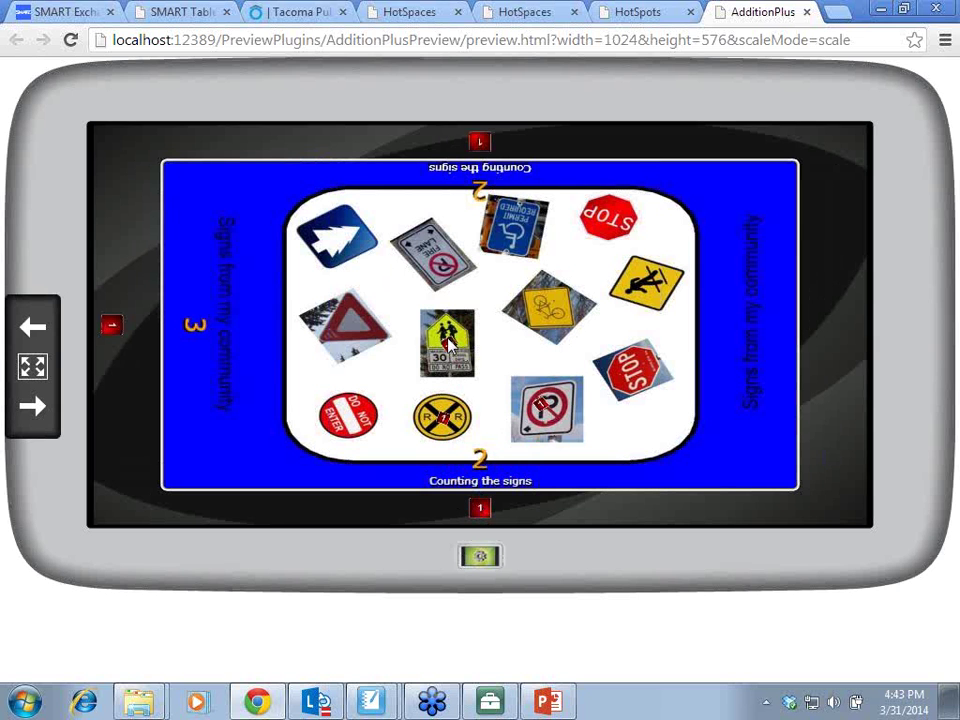
pyautogui.click(480, 508)
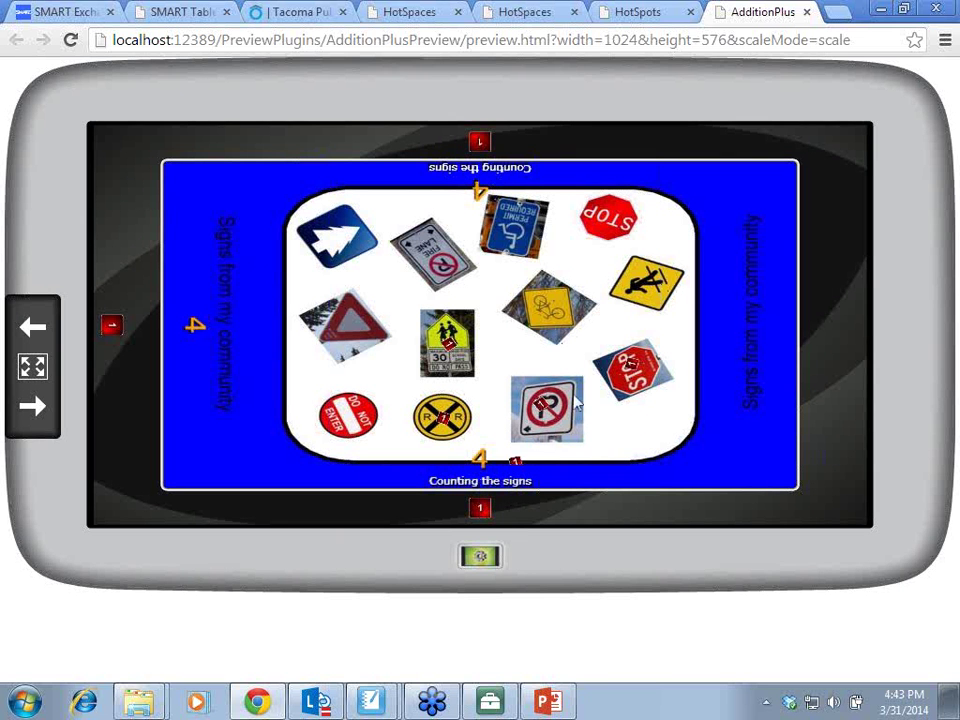
pyautogui.click(664, 282)
pyautogui.click(480, 508)
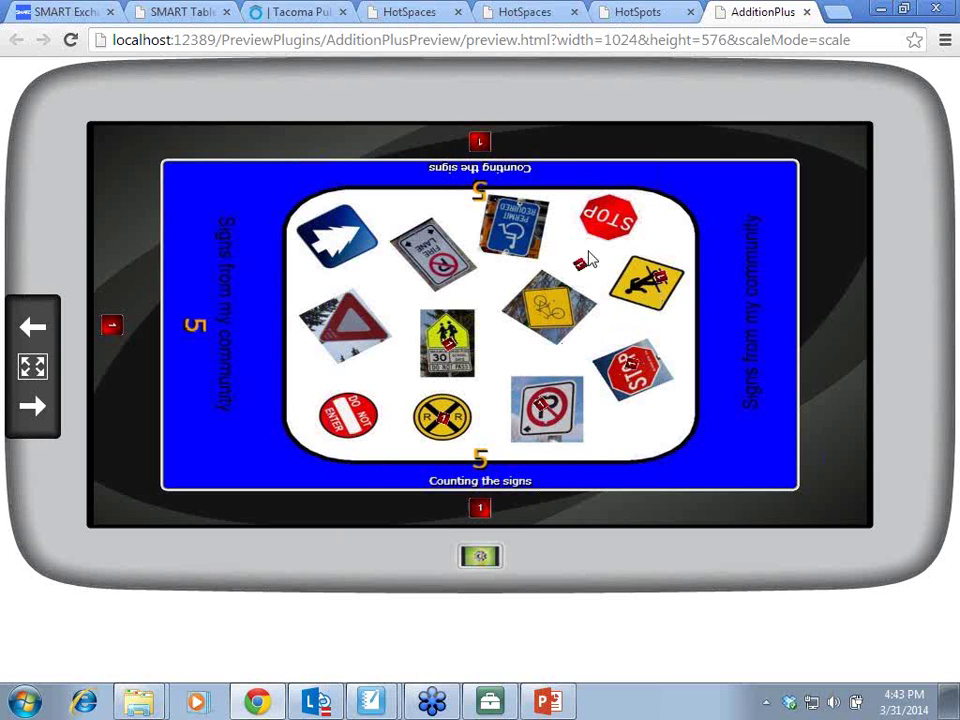
pyautogui.click(615, 220)
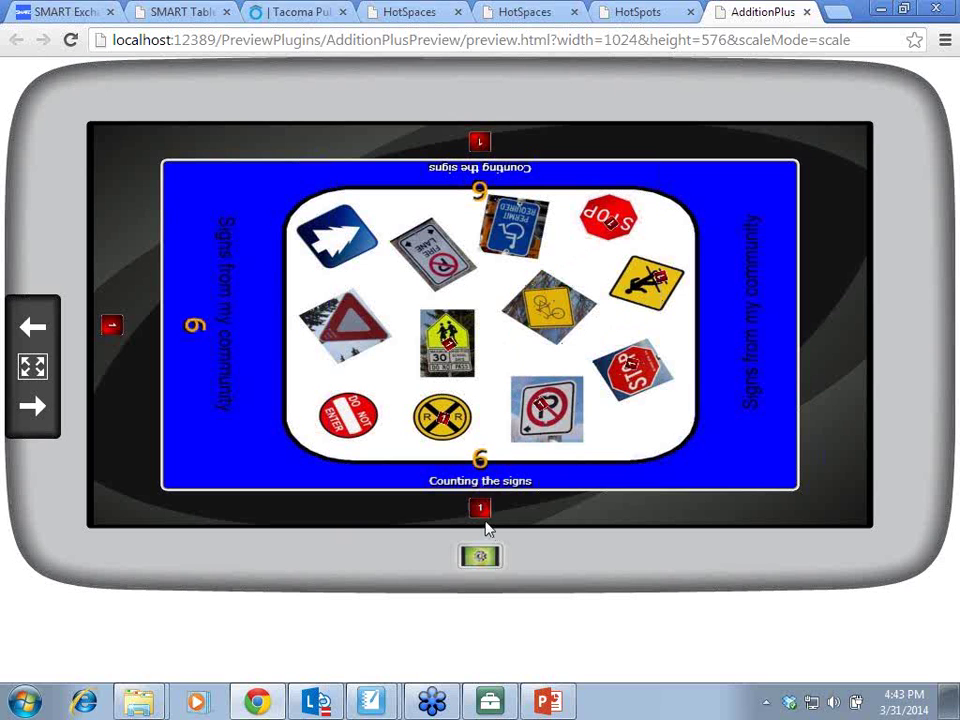
pyautogui.click(445, 255)
pyautogui.click(515, 218)
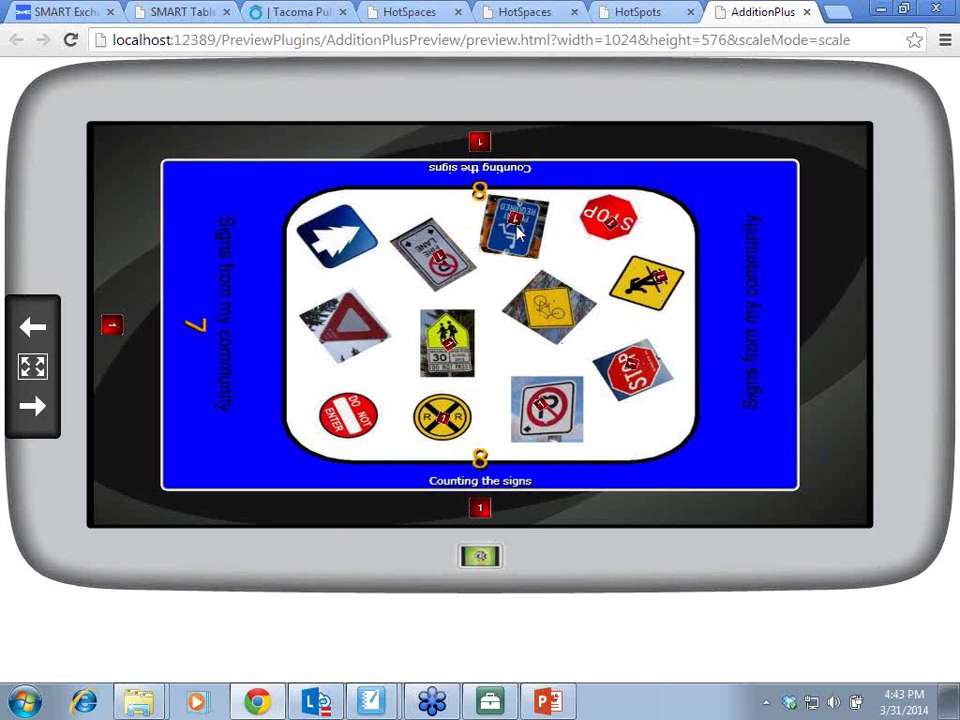
pyautogui.click(339, 240)
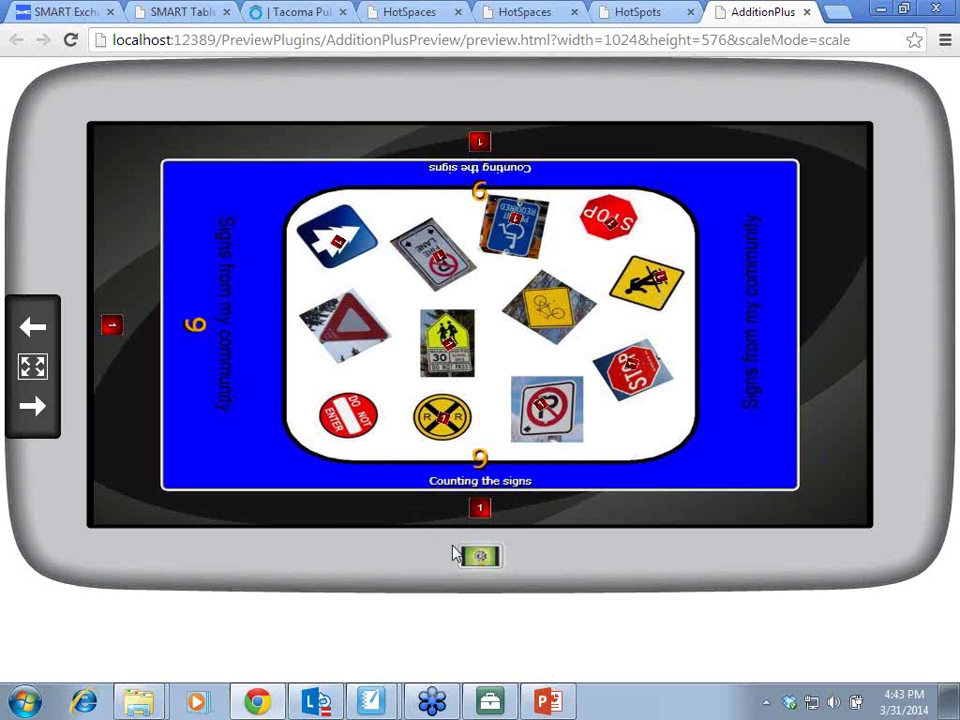
pyautogui.click(346, 330)
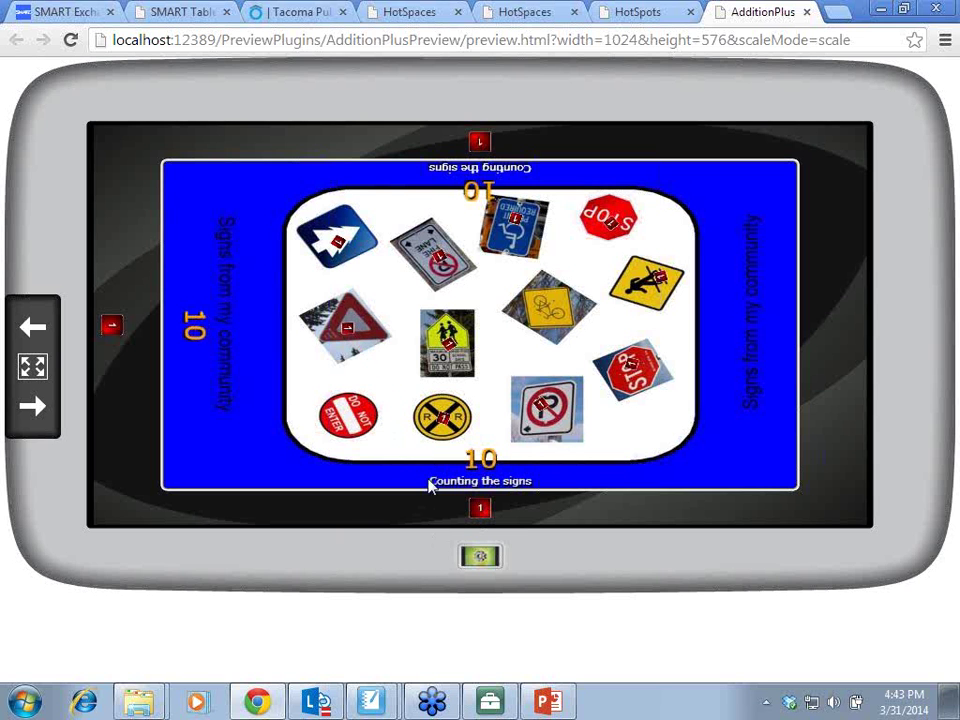
pyautogui.click(348, 413)
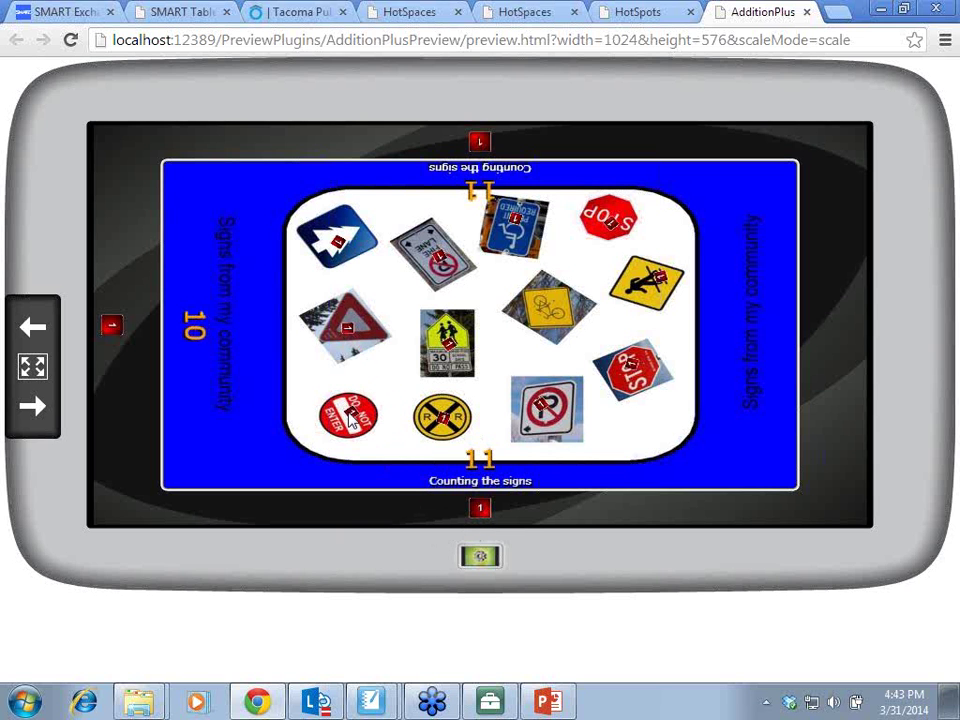
pyautogui.click(480, 508)
pyautogui.click(550, 302)
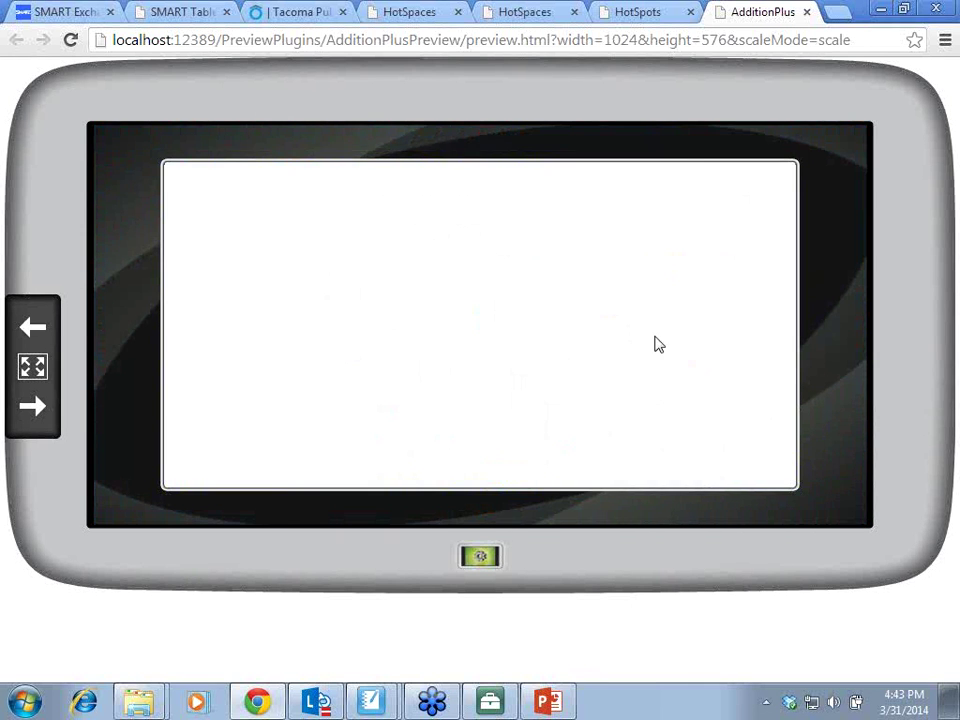
# Step: Return to the SMART Table Toolkit and start a new activity in Hot Spots
pyautogui.click(487, 702)
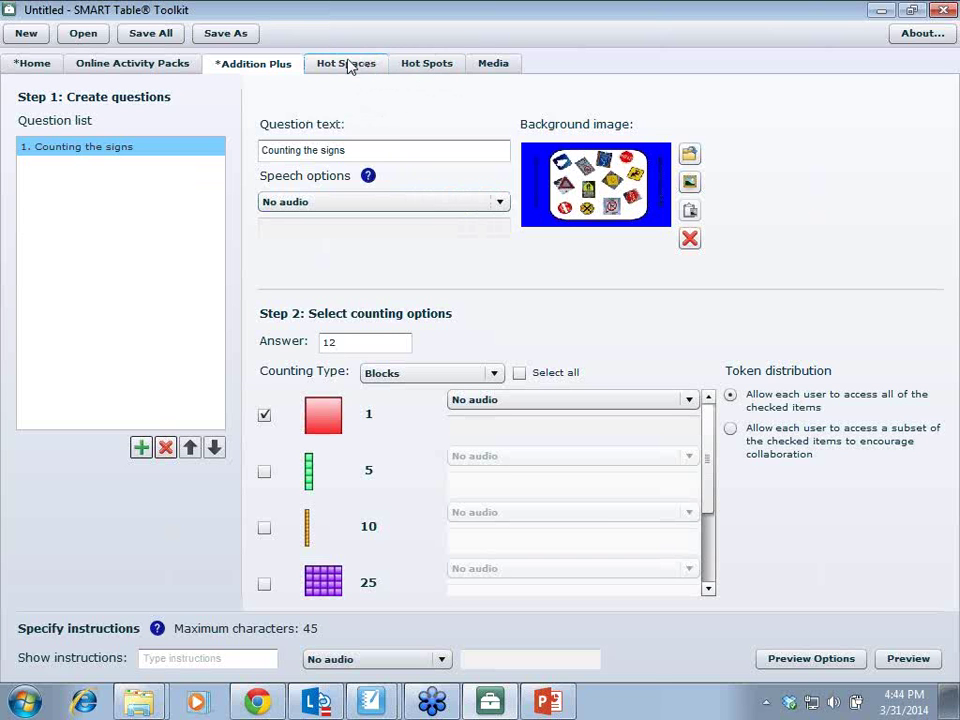
pyautogui.click(430, 64)
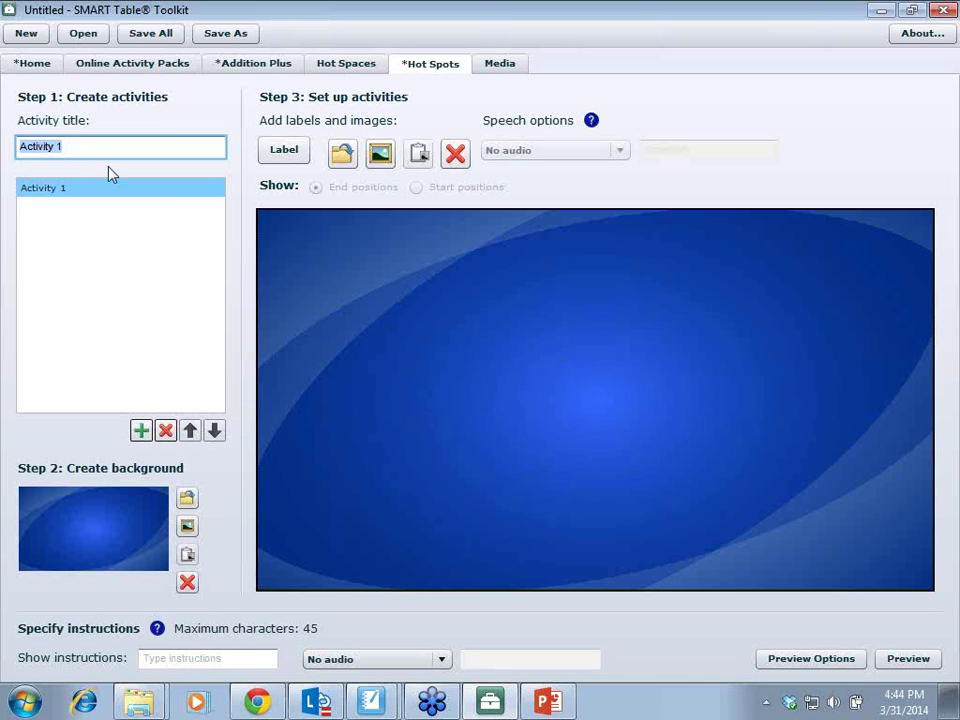
# Step: Switch to File Explorer and open Mail Delivery.JPG from the My Community pack's Hot Spots folder to examine the picture
pyautogui.click(138, 692)
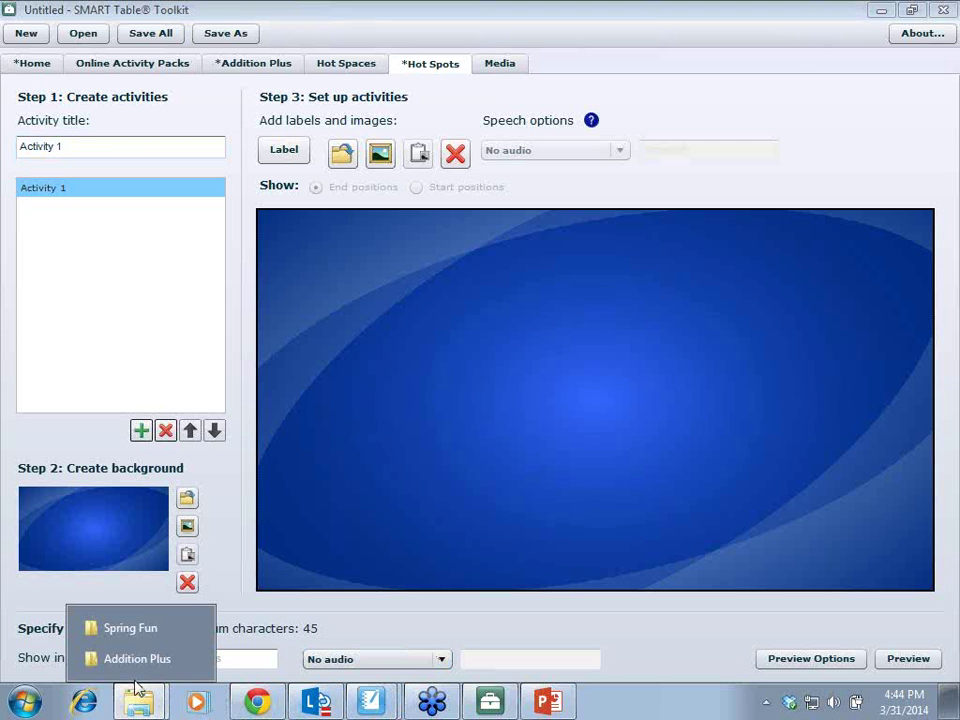
pyautogui.click(143, 660)
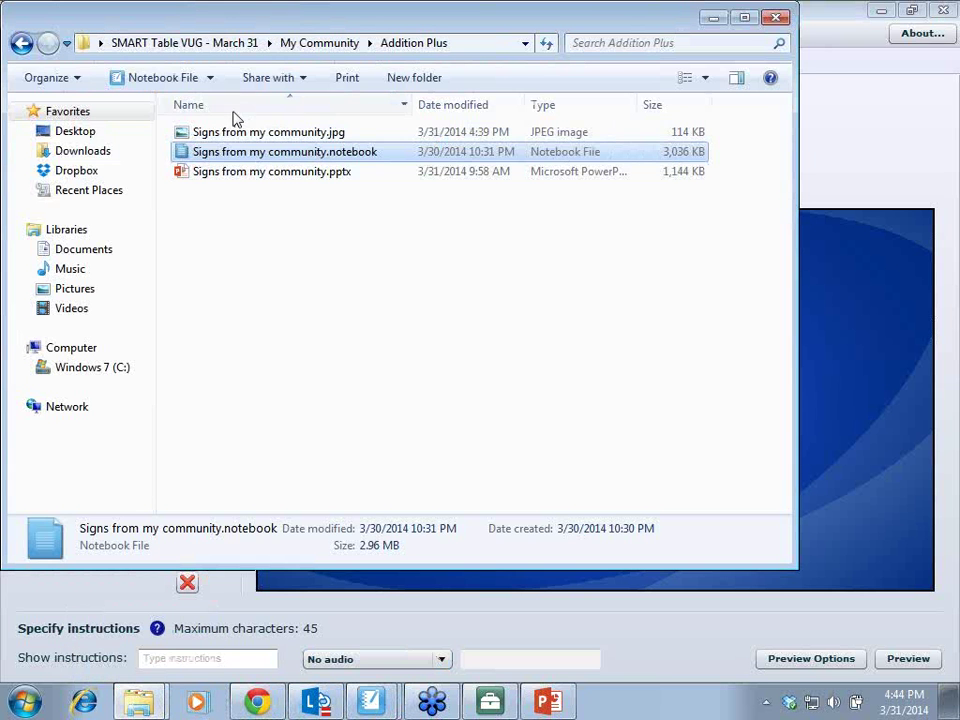
pyautogui.click(18, 45)
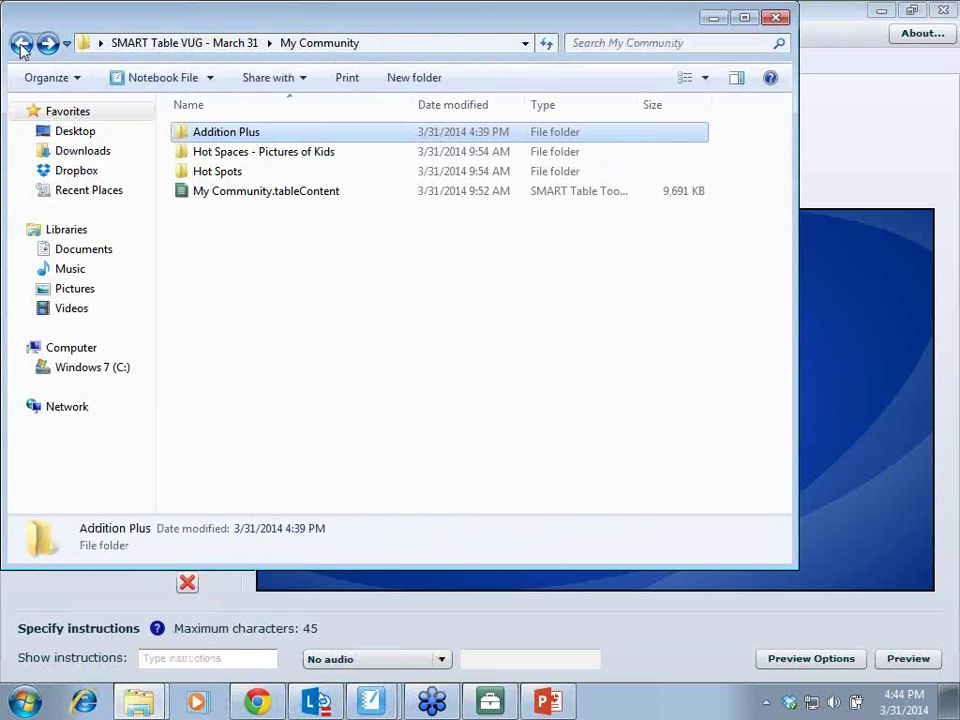
pyautogui.doubleClick(223, 173)
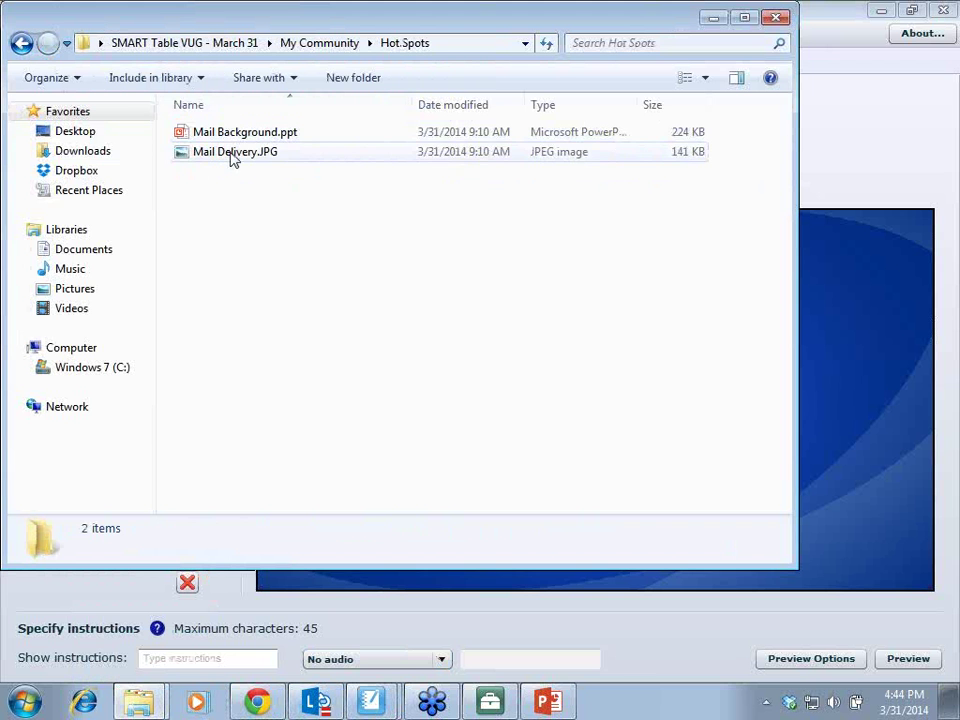
pyautogui.doubleClick(246, 152)
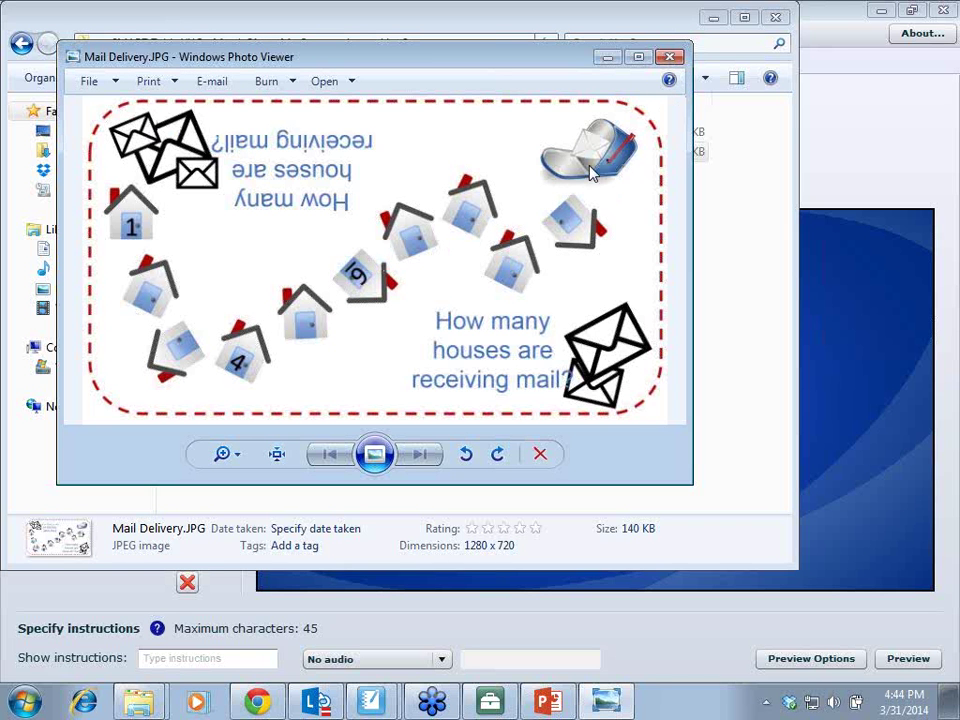
# Step: Close the Mail Delivery picture, put the folder window away, and title the Hot Spots activity "Who's got mail?"
pyautogui.click(671, 57)
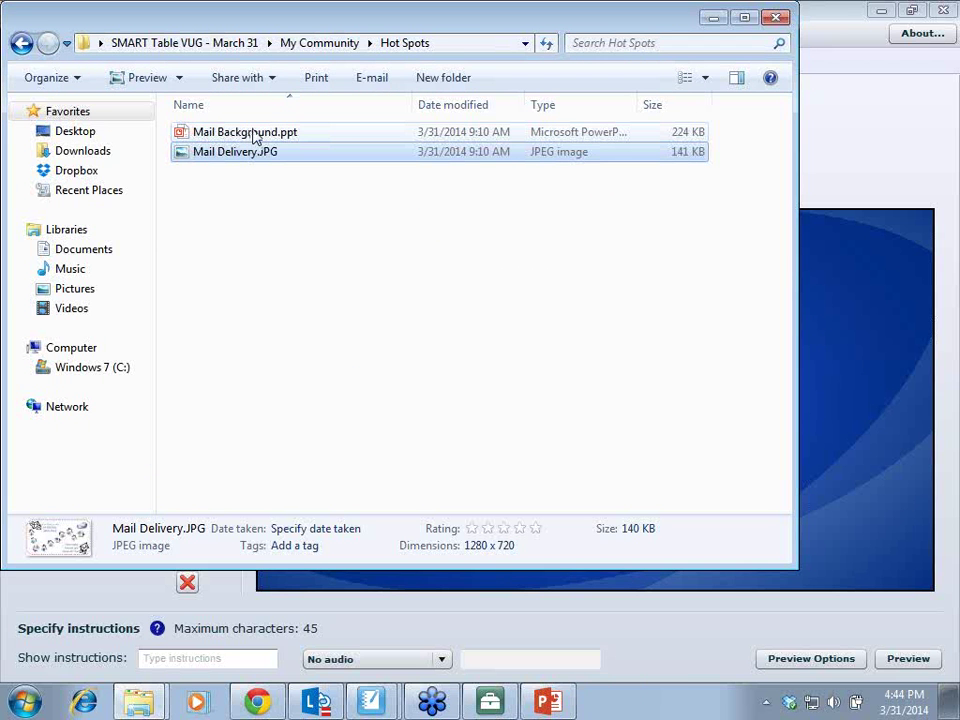
pyautogui.click(713, 18)
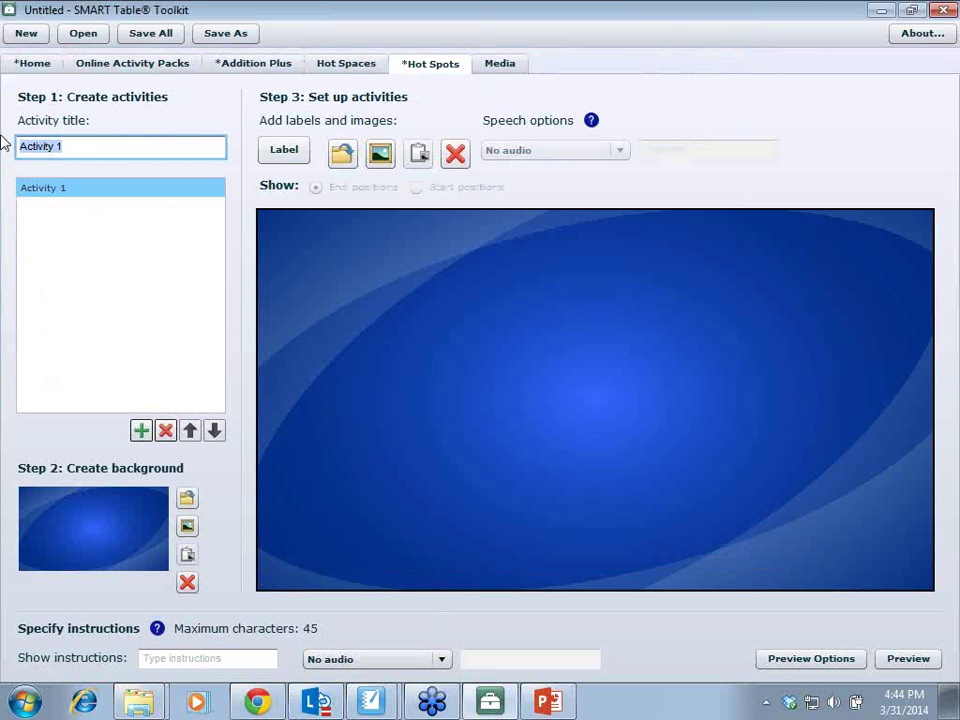
pyautogui.write('Whose')
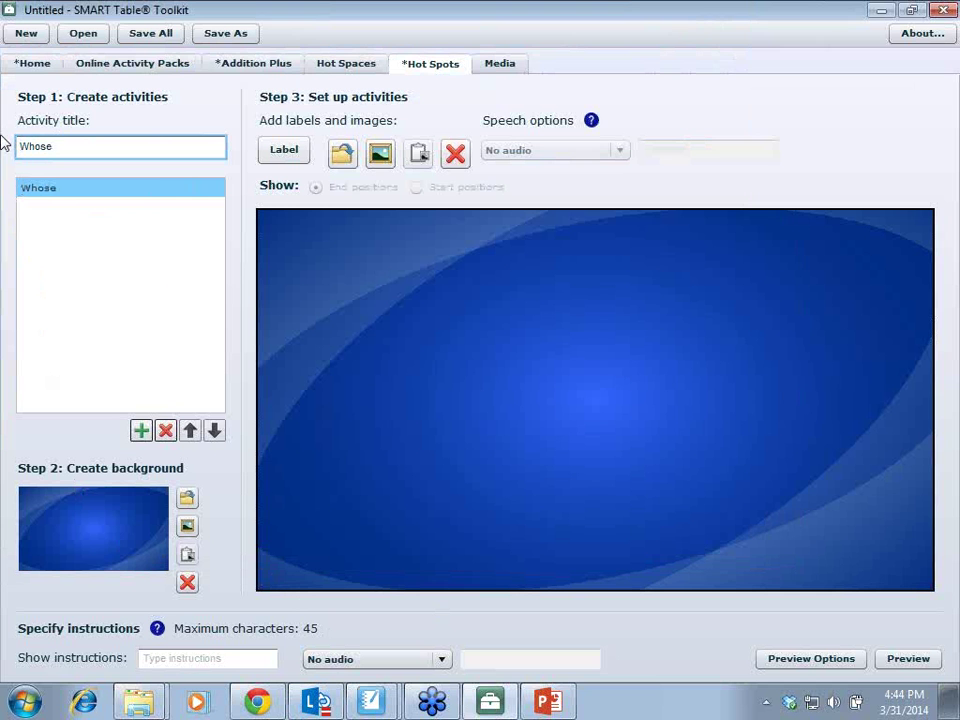
pyautogui.write(' got mail?')
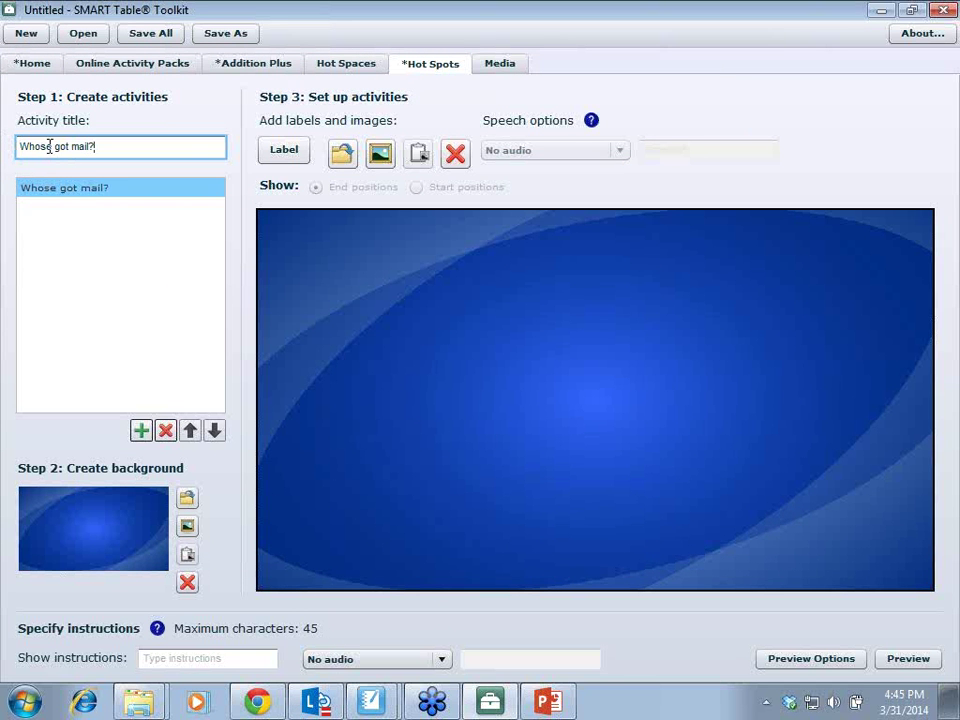
pyautogui.moveTo(50, 147); pyautogui.dragTo(33, 147)
pyautogui.press('BackSpace')
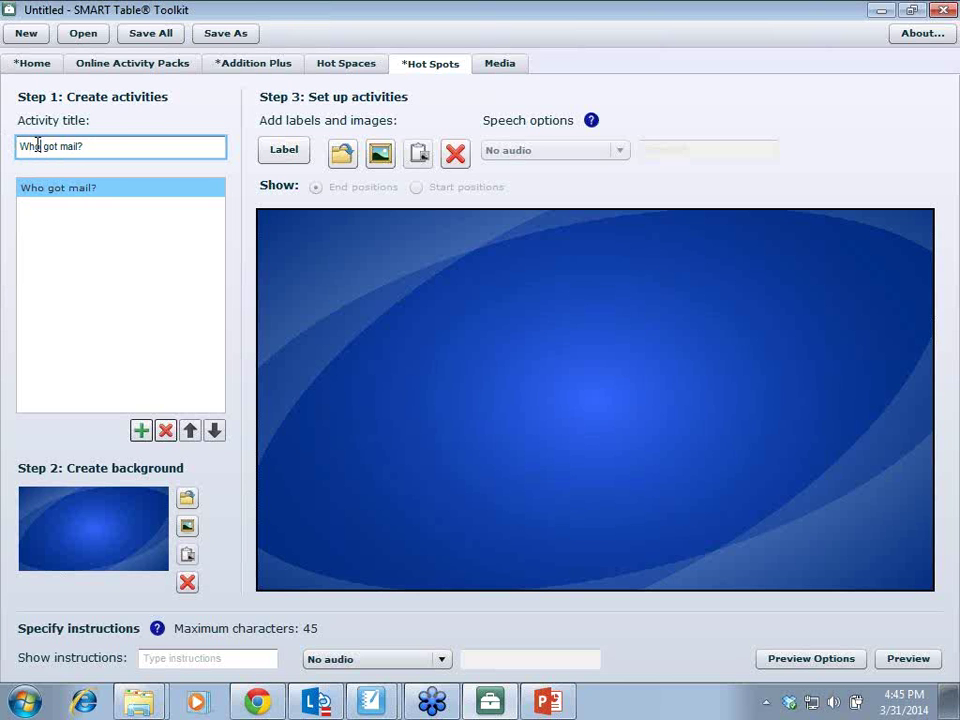
pyautogui.write("'s")
pyautogui.click(91, 229)
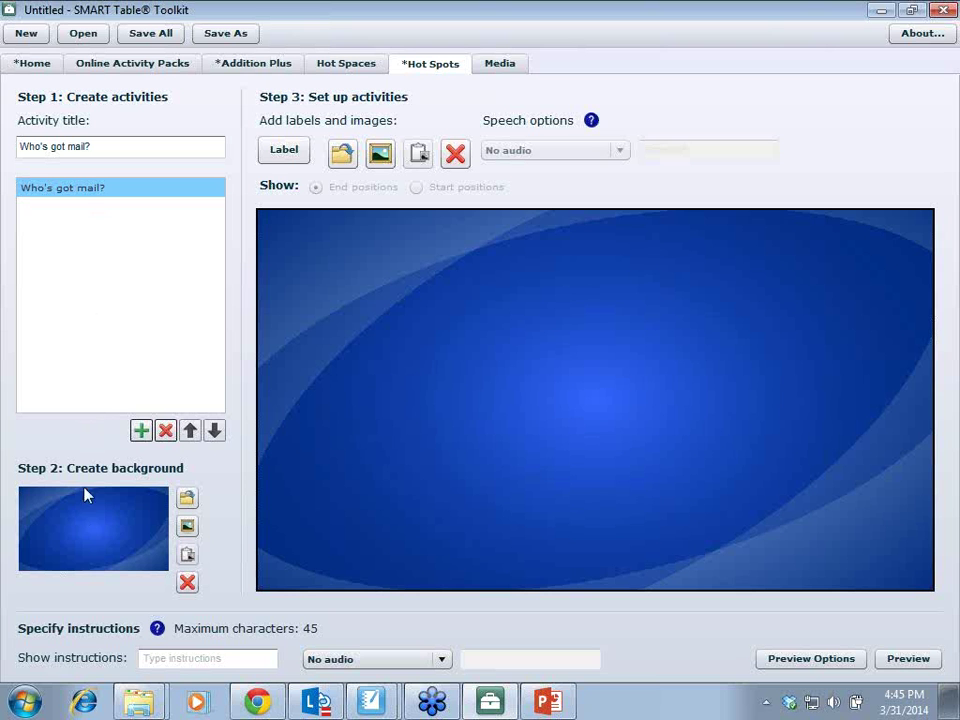
# Step: Set the activity background to Mail Delivery.JPG from the desktop folder SMART Table VUG - March 31 > My Community > Hot Spots, accepting the default crop
pyautogui.click(186, 500)
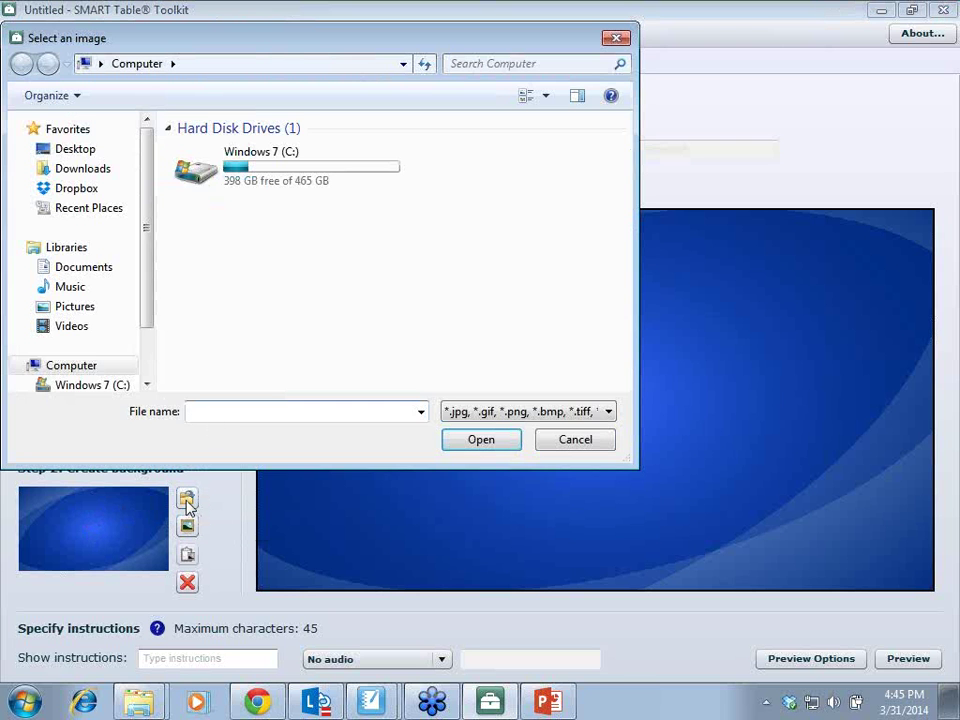
pyautogui.click(108, 148)
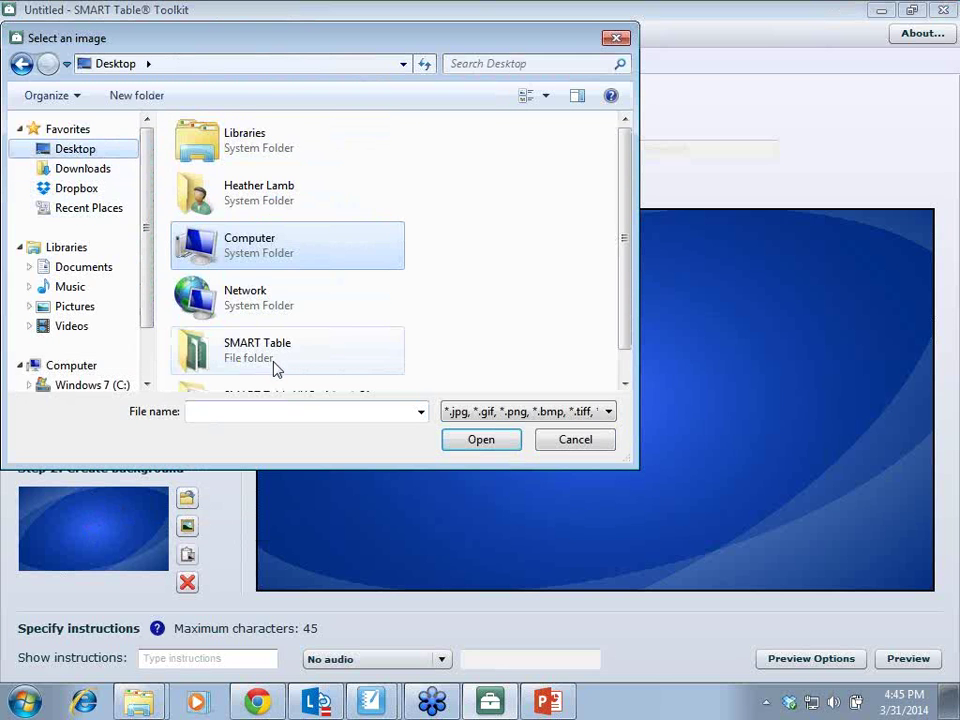
pyautogui.scroll(-2, 274, 369)
pyautogui.scroll(-1, 268, 347)
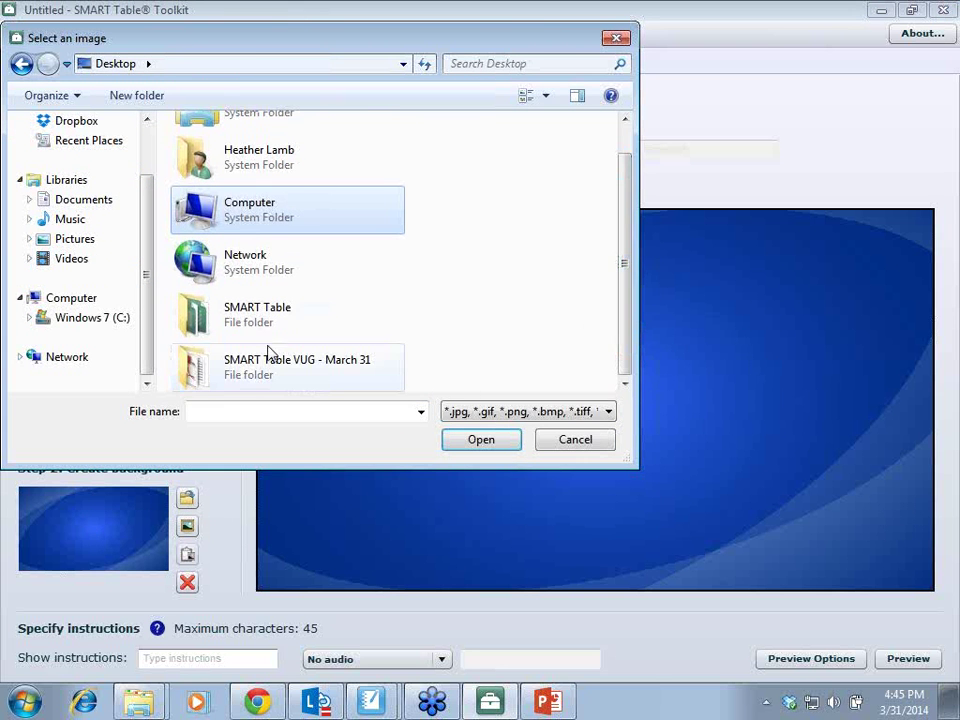
pyautogui.doubleClick(253, 377)
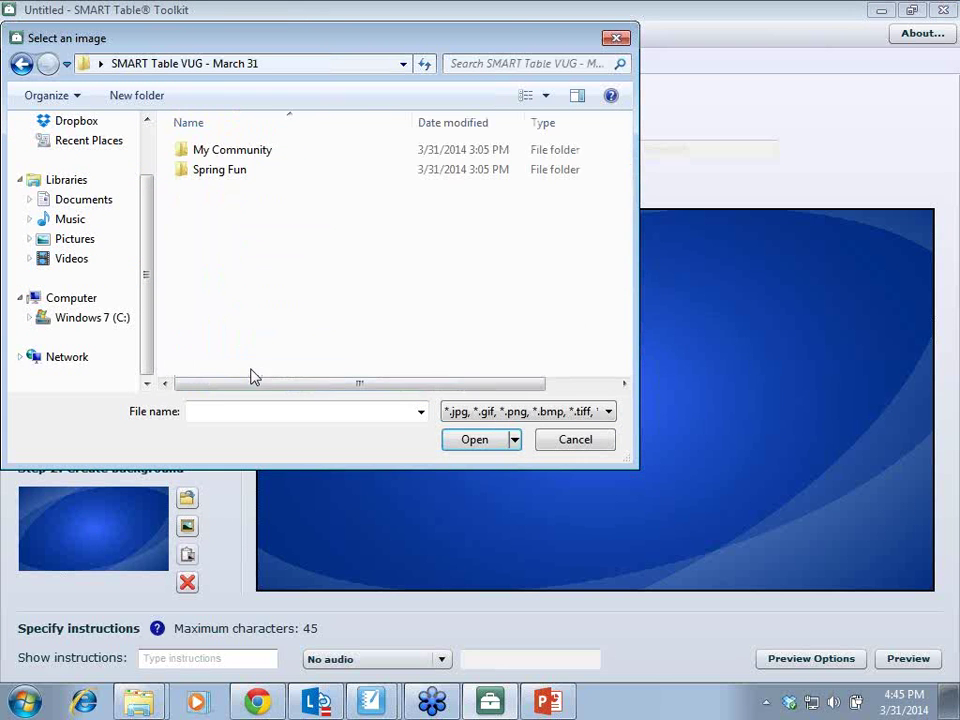
pyautogui.click(222, 157)
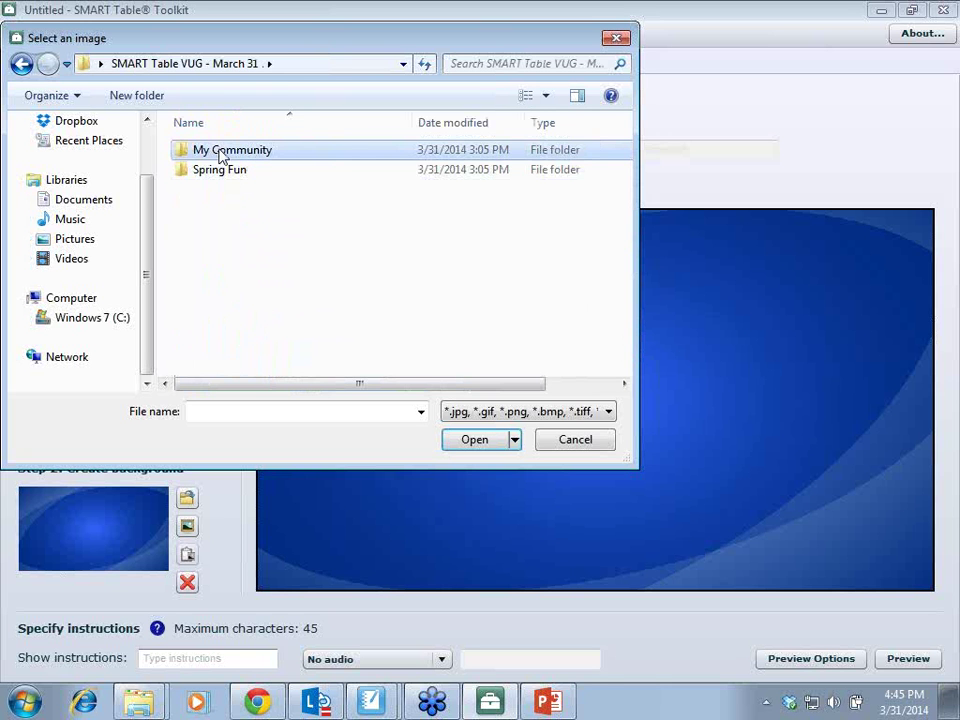
pyautogui.doubleClick(222, 157)
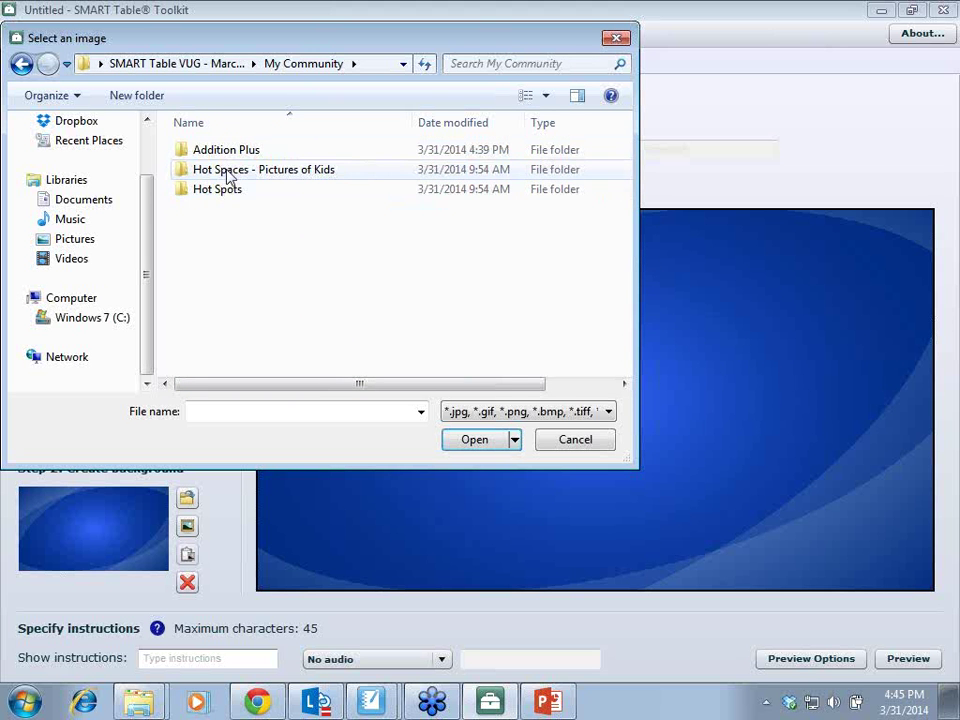
pyautogui.click(228, 190)
pyautogui.doubleClick(228, 190)
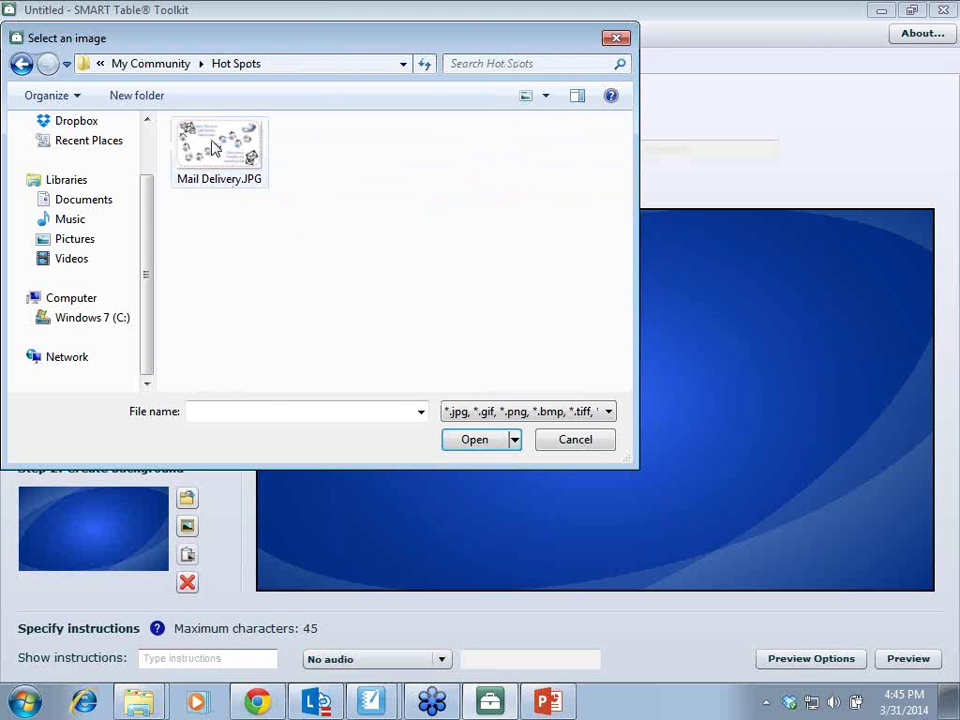
pyautogui.doubleClick(221, 156)
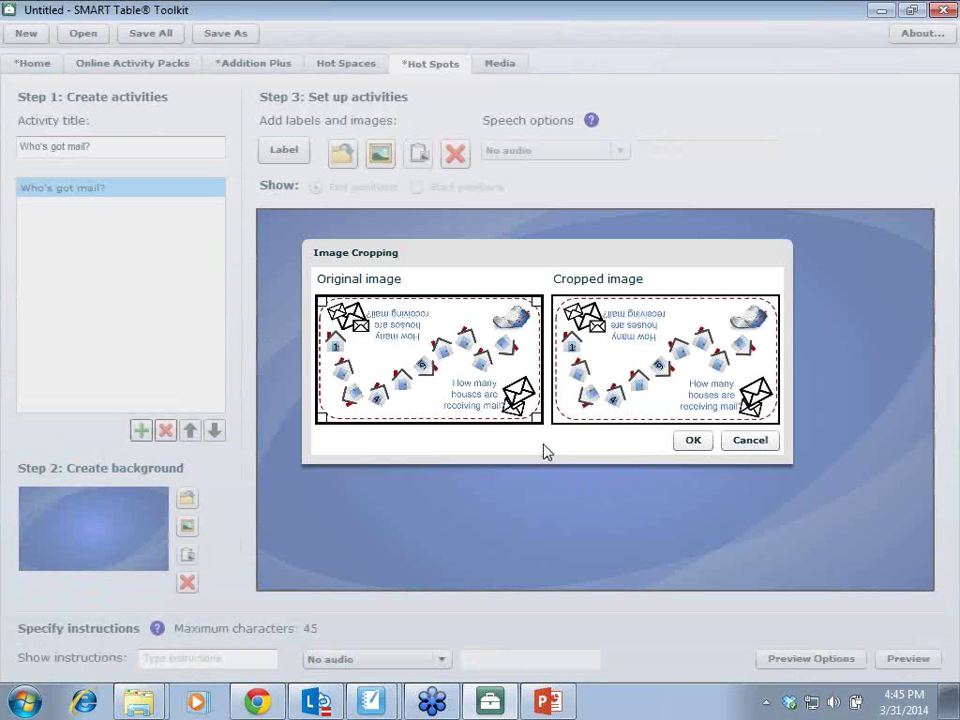
pyautogui.click(692, 441)
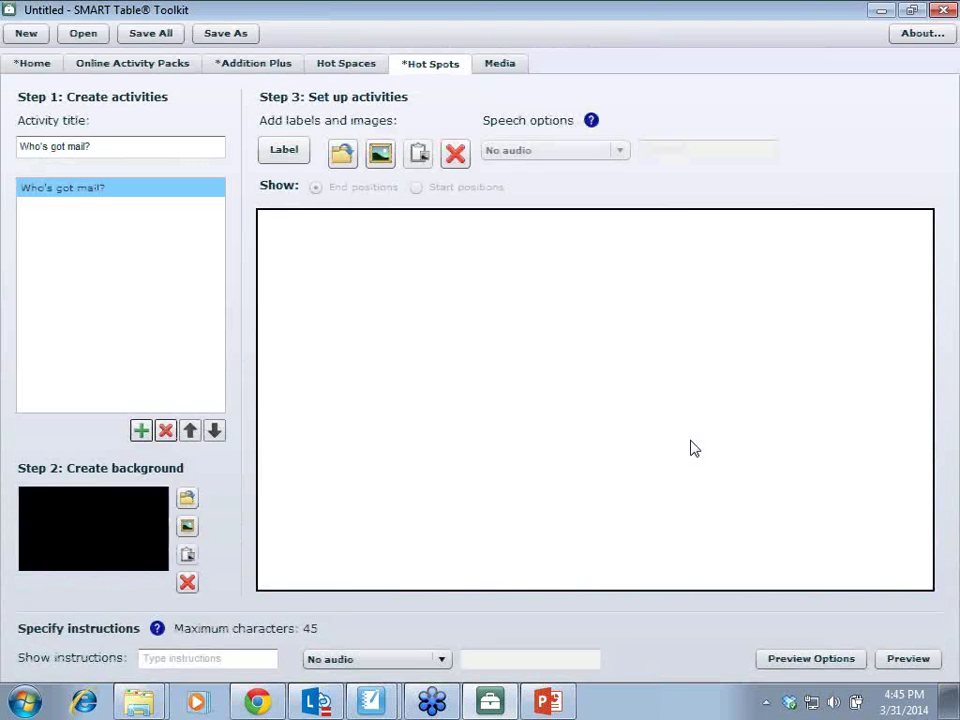
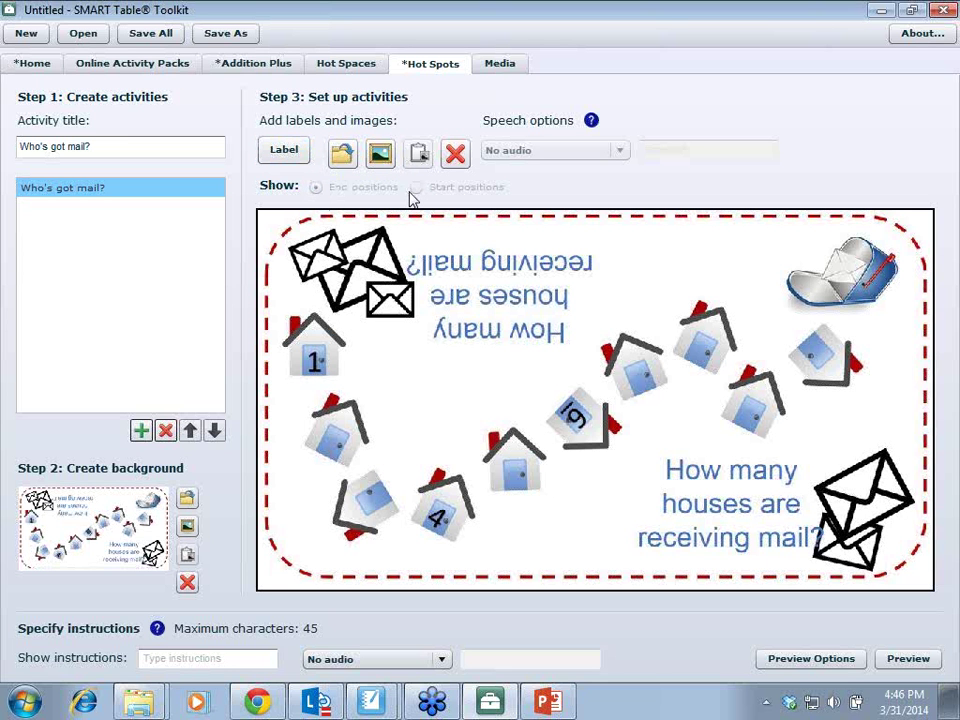
# Step: Add a label and place its end position on the door of the second house
pyautogui.click(284, 150)
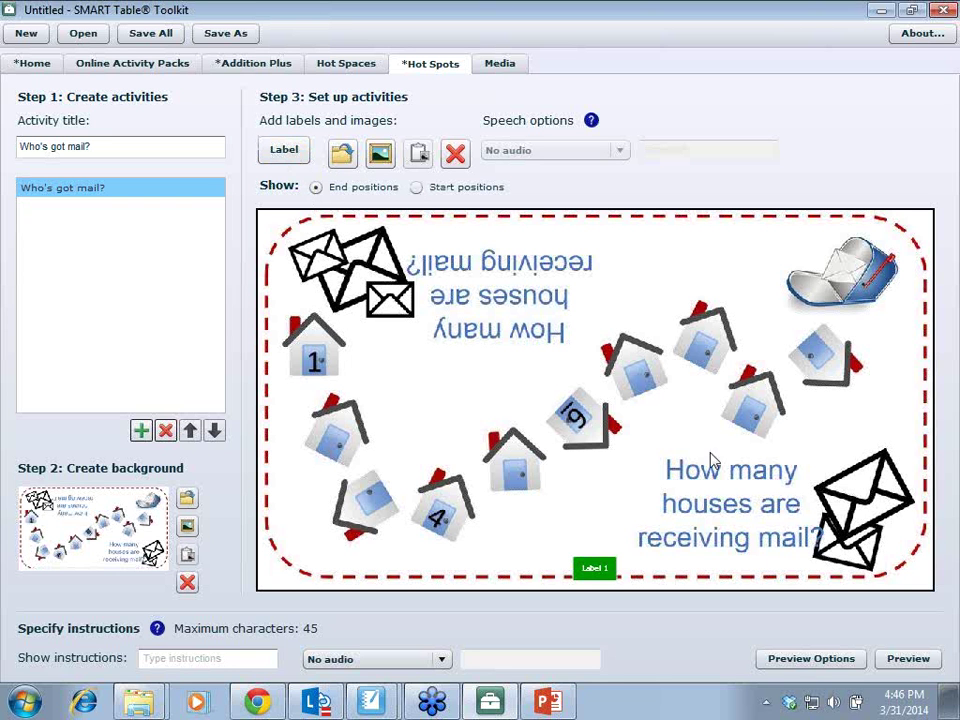
pyautogui.moveTo(600, 578); pyautogui.dragTo(339, 434)
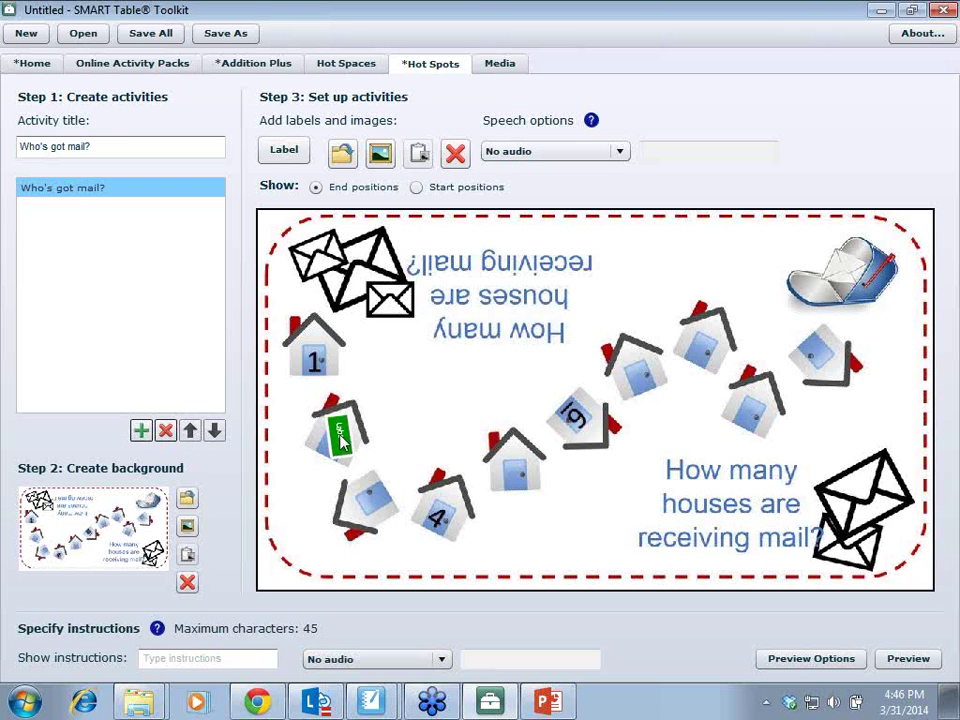
pyautogui.click(315, 187)
pyautogui.moveTo(338, 444)
pyautogui.mouseDown()
pyautogui.moveTo(339, 452)
pyautogui.moveTo(334, 444)
pyautogui.mouseUp()
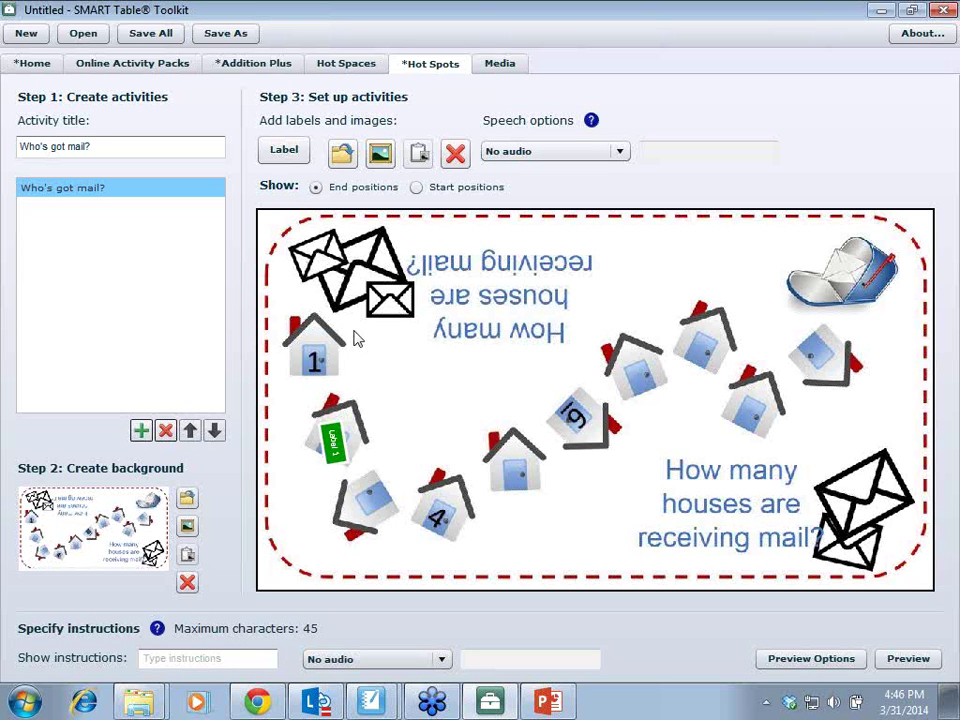
# Step: Add three more labels and place them on the third, fifth and seventh houses along the path
pyautogui.click(288, 157)
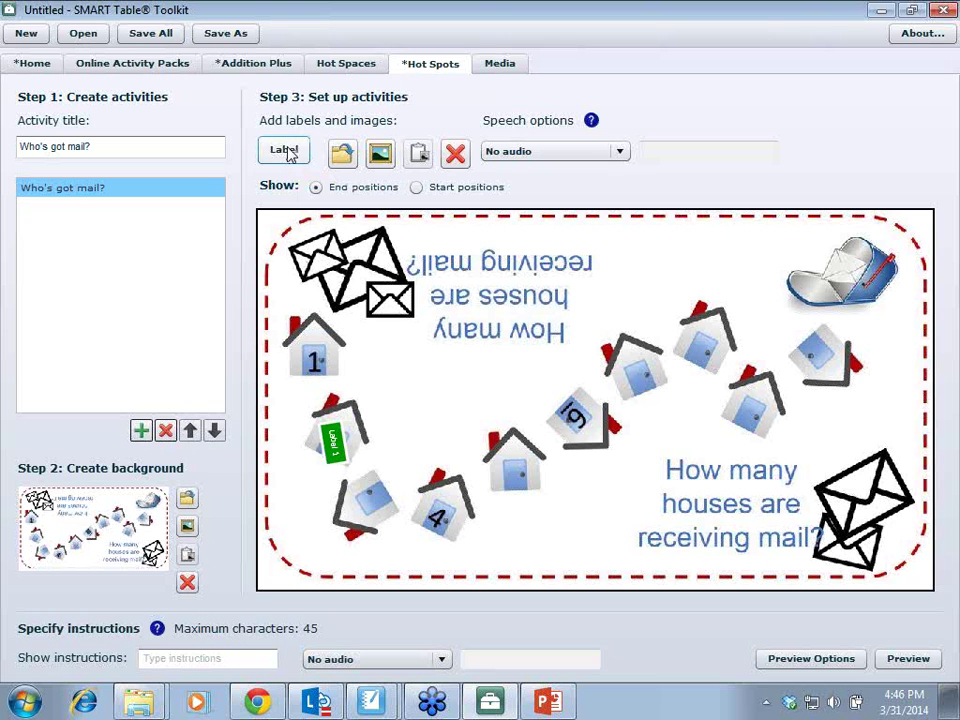
pyautogui.moveTo(799, 246); pyautogui.dragTo(374, 503)
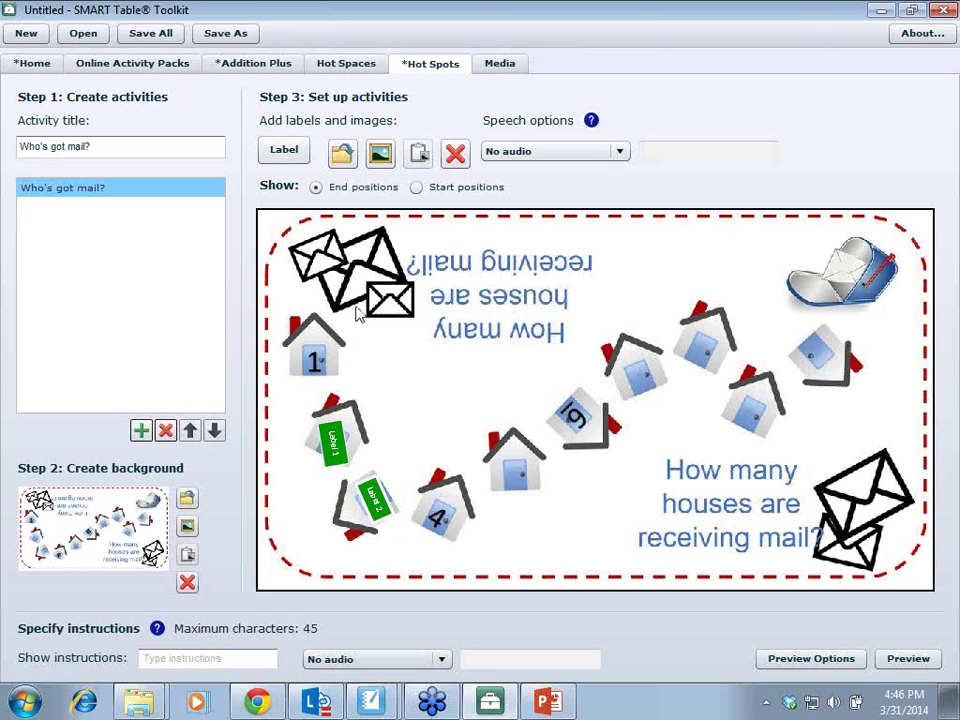
pyautogui.click(283, 149)
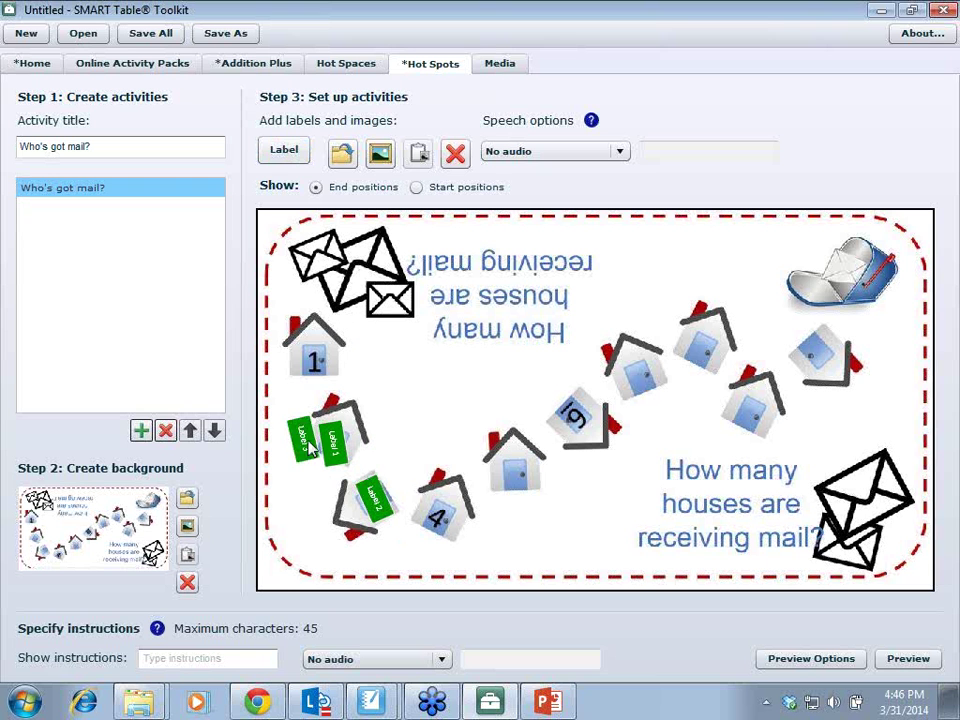
pyautogui.moveTo(311, 450); pyautogui.dragTo(500, 447)
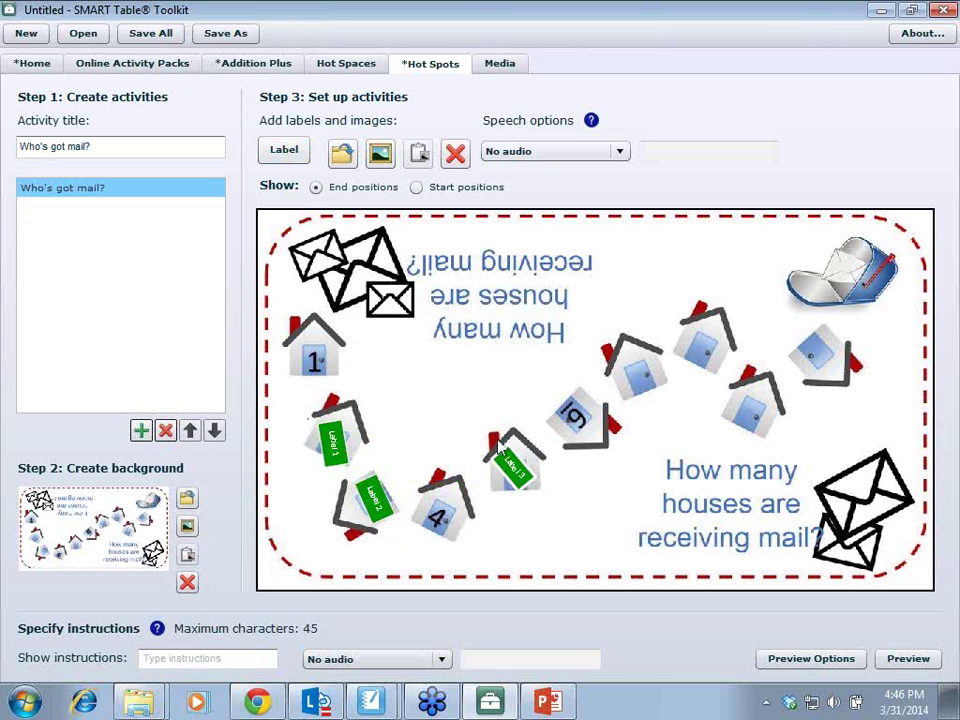
pyautogui.click(281, 150)
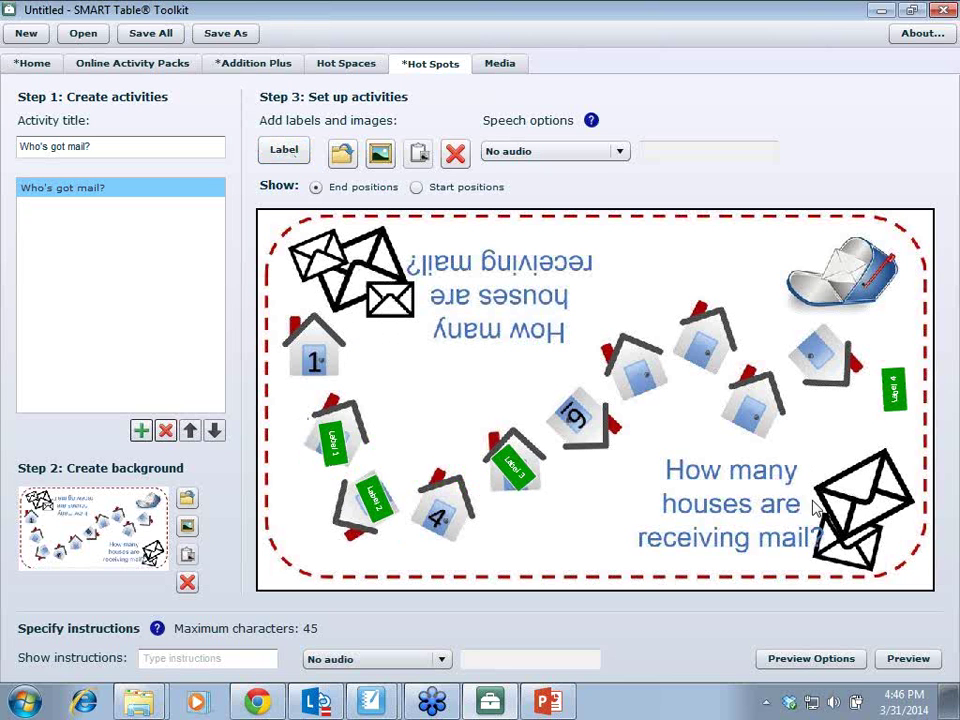
pyautogui.moveTo(896, 398); pyautogui.dragTo(635, 376)
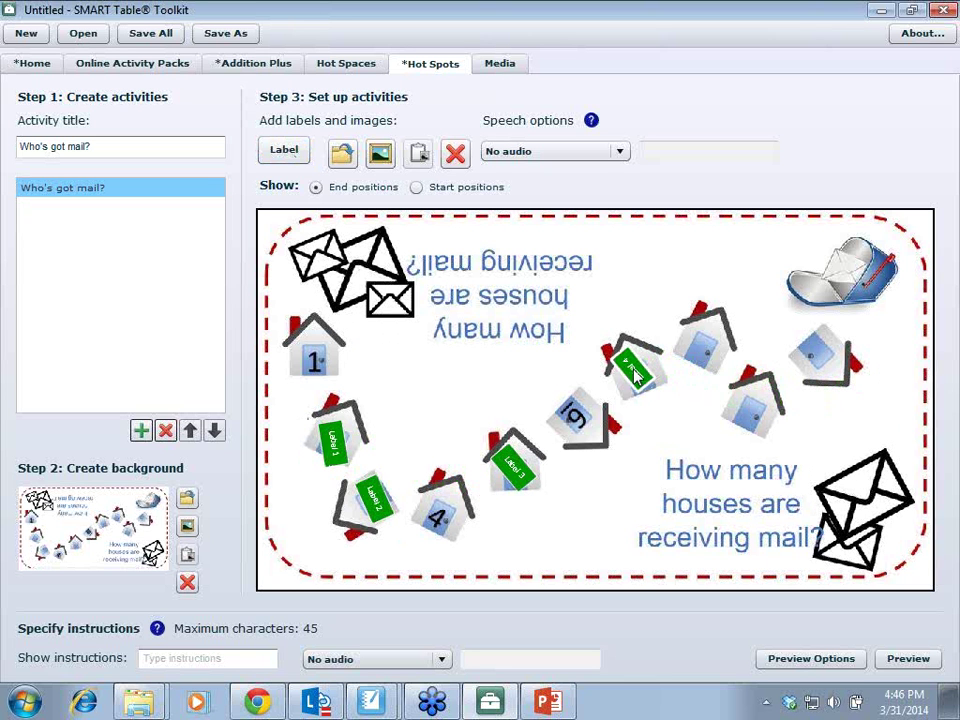
# Step: Add three more labels and place them on the eighth, ninth and tenth houses along the path
pyautogui.click(280, 152)
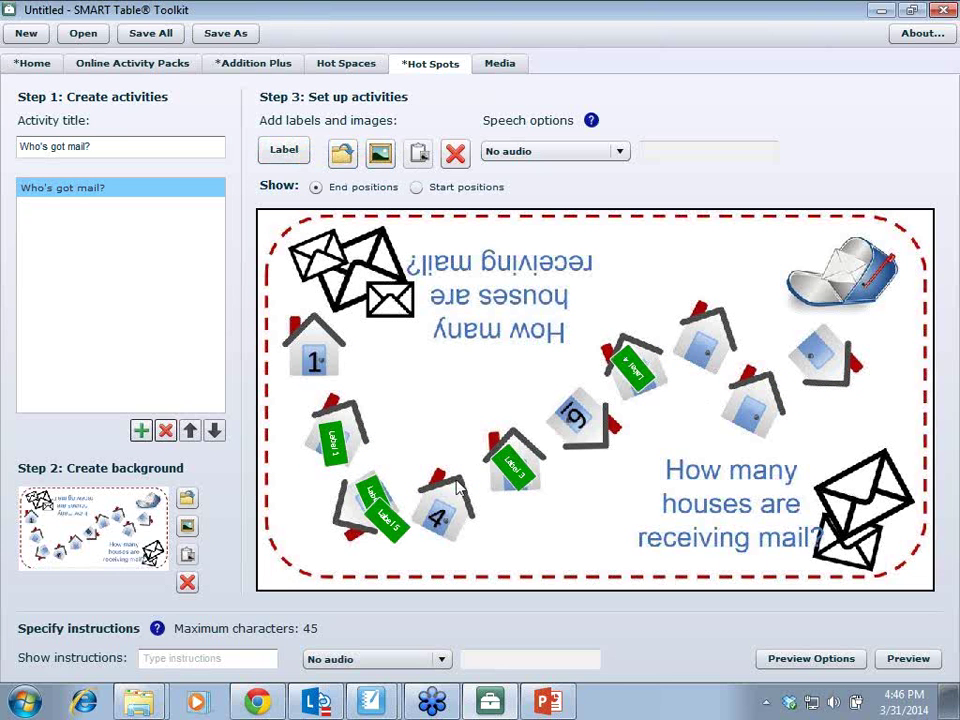
pyautogui.moveTo(383, 533); pyautogui.dragTo(705, 343)
pyautogui.click(284, 152)
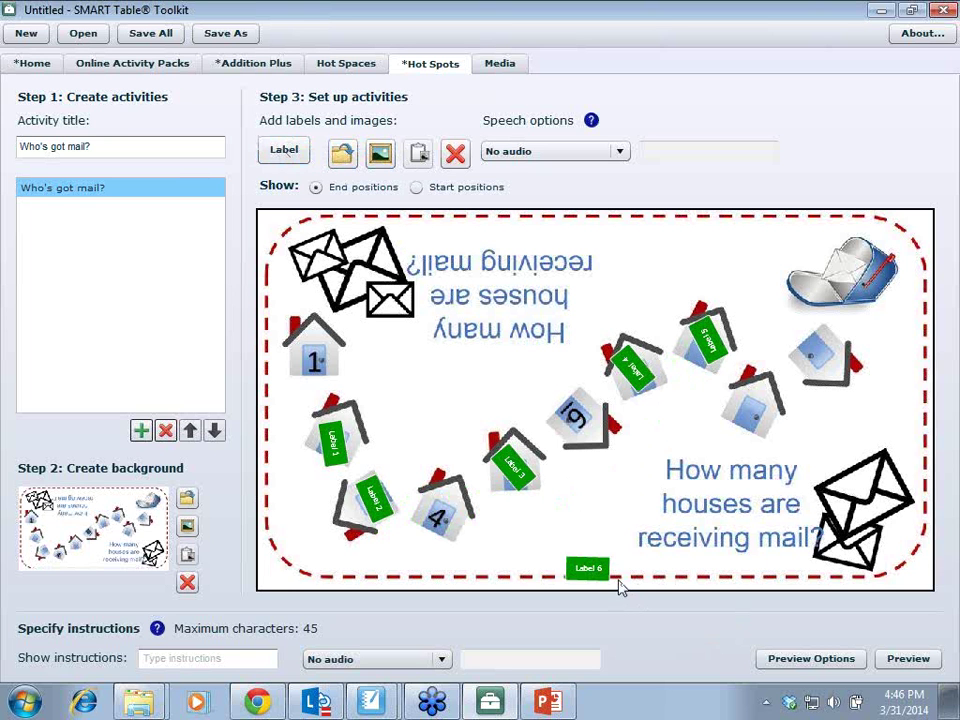
pyautogui.moveTo(598, 578); pyautogui.dragTo(756, 425)
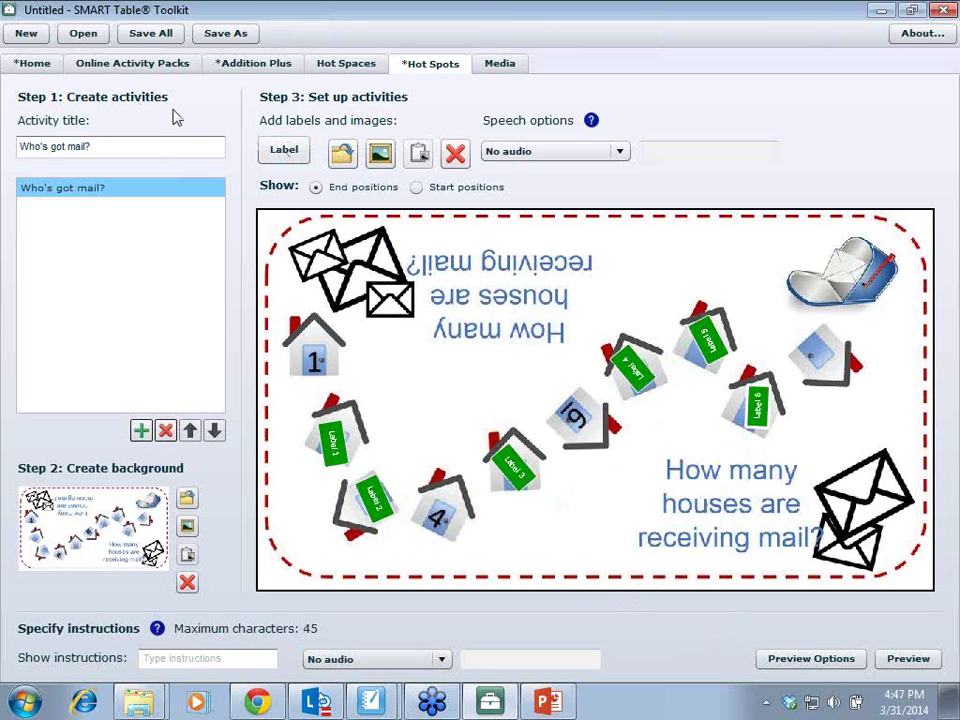
pyautogui.click(284, 152)
pyautogui.moveTo(885, 440); pyautogui.dragTo(818, 355)
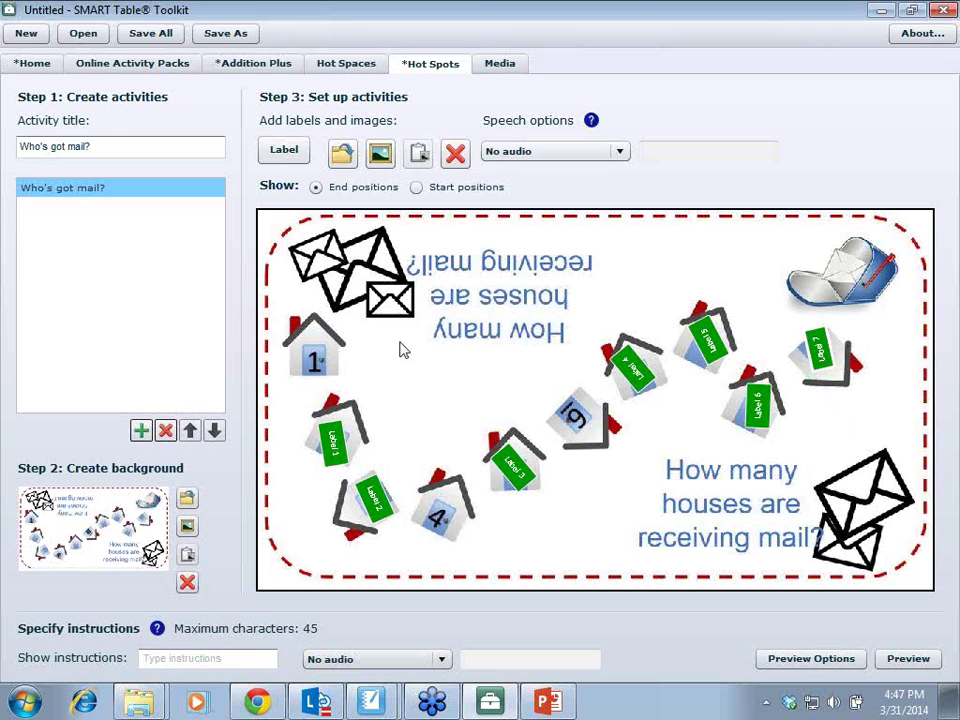
# Step: Change the label text on the second house to 2 and on the third house to 3
pyautogui.click(338, 448)
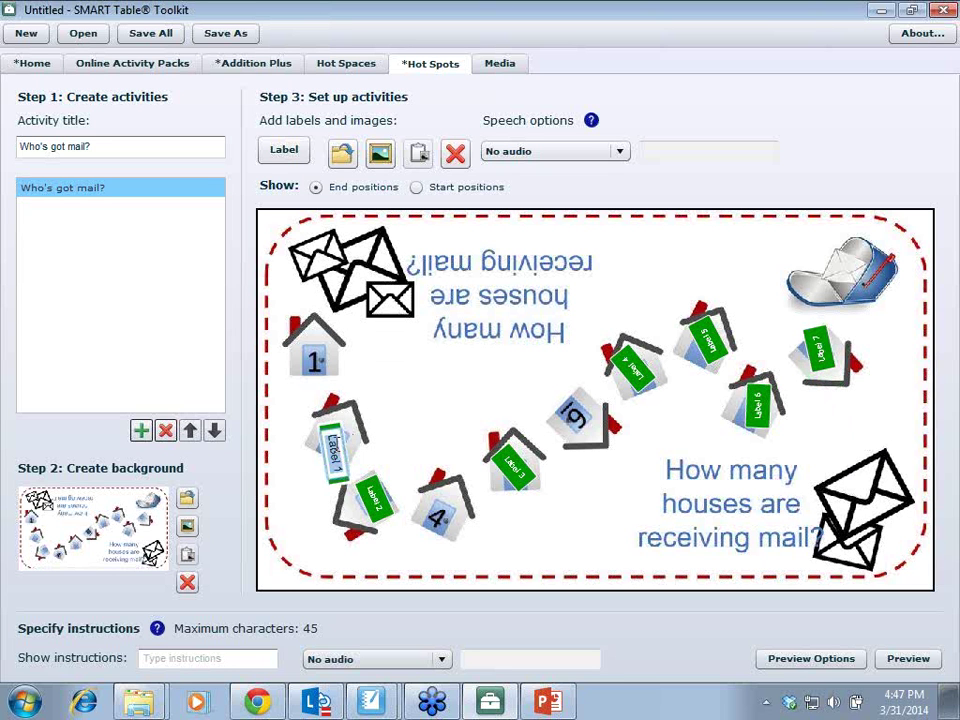
pyautogui.click(321, 514)
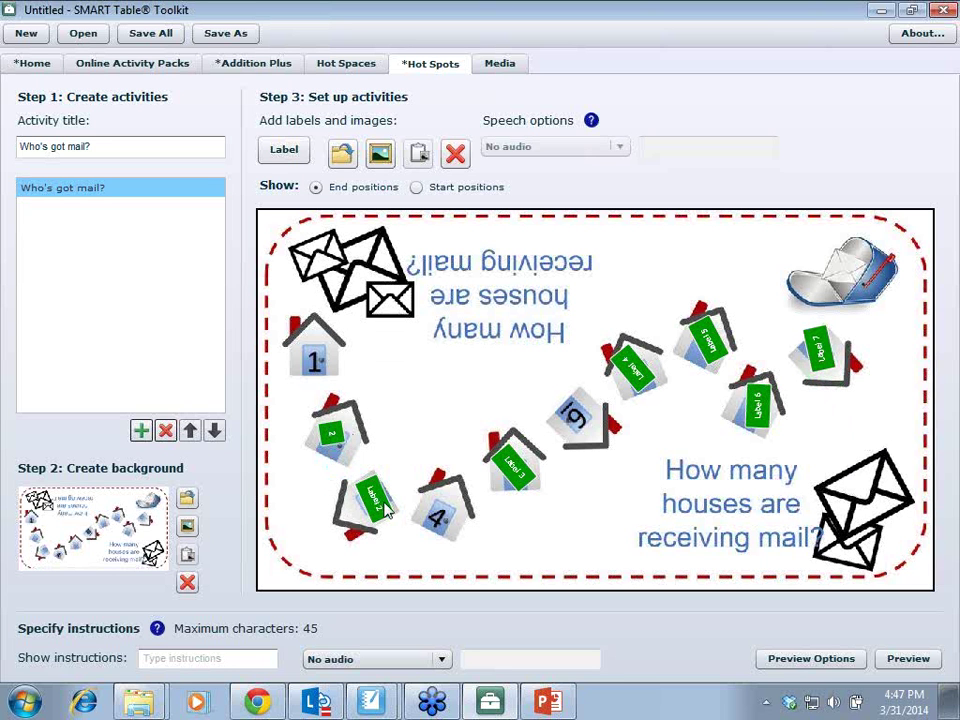
pyautogui.click(380, 506)
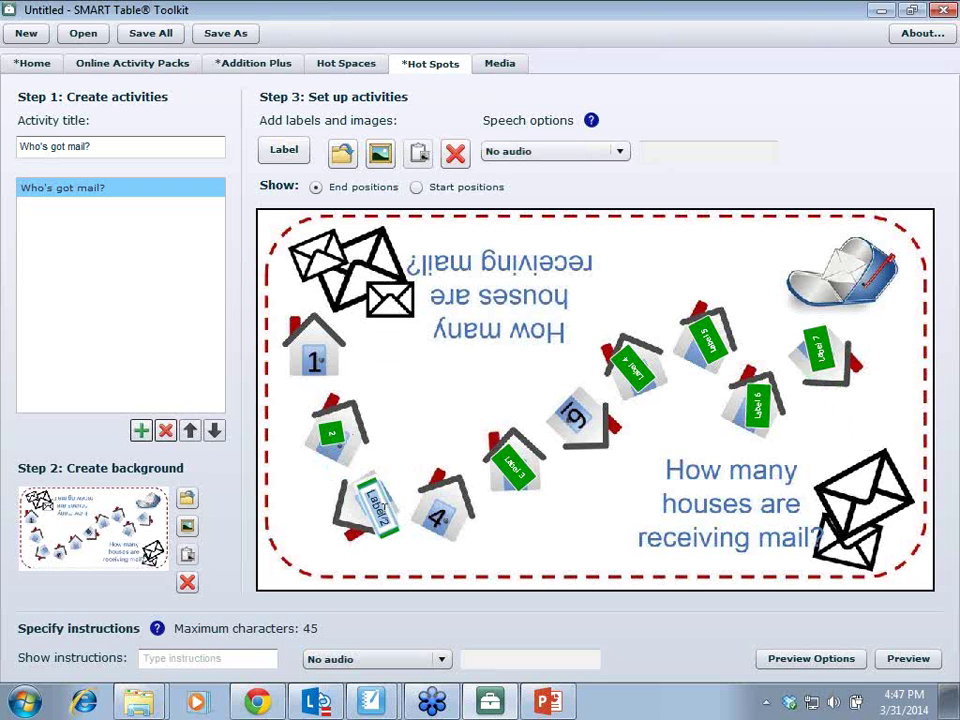
pyautogui.moveTo(382, 524); pyautogui.dragTo(388, 533)
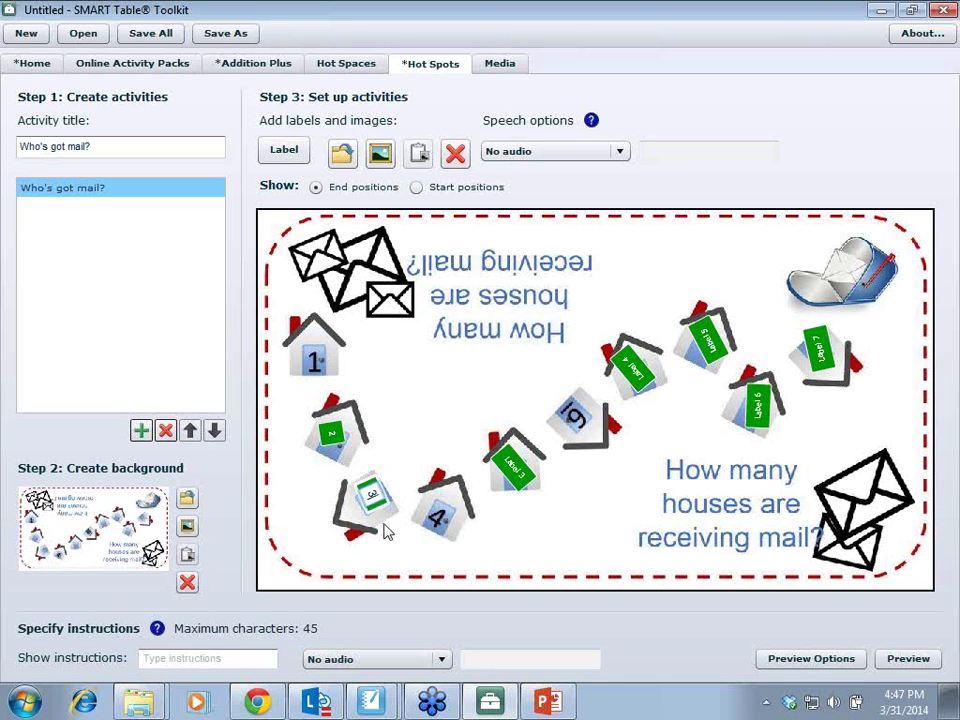
# Step: Change the label text on the fifth house to 5 and adjust the third house's label to sit on its door
pyautogui.click(513, 478)
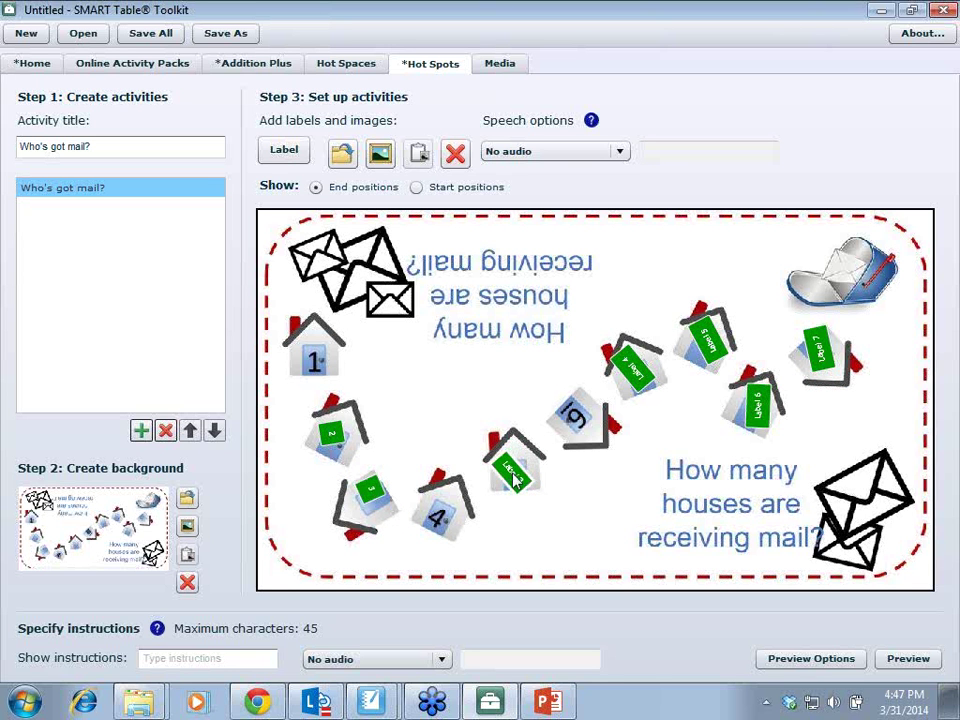
pyautogui.click(517, 484)
pyautogui.click(514, 478)
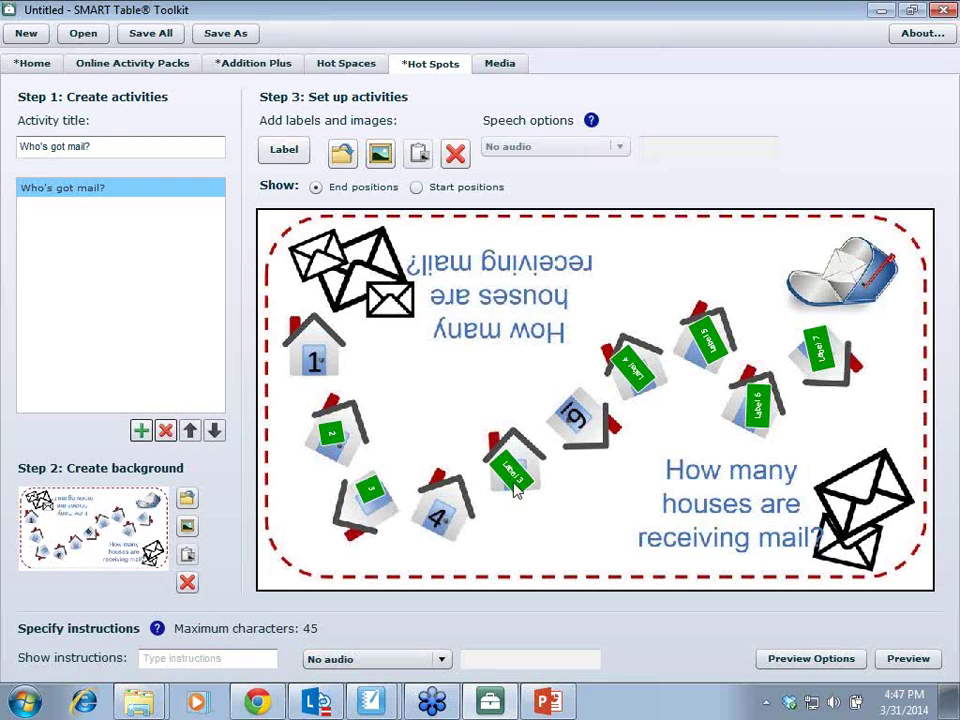
pyautogui.moveTo(515, 485)
pyautogui.mouseDown()
pyautogui.moveTo(520, 467)
pyautogui.moveTo(507, 467)
pyautogui.mouseUp()
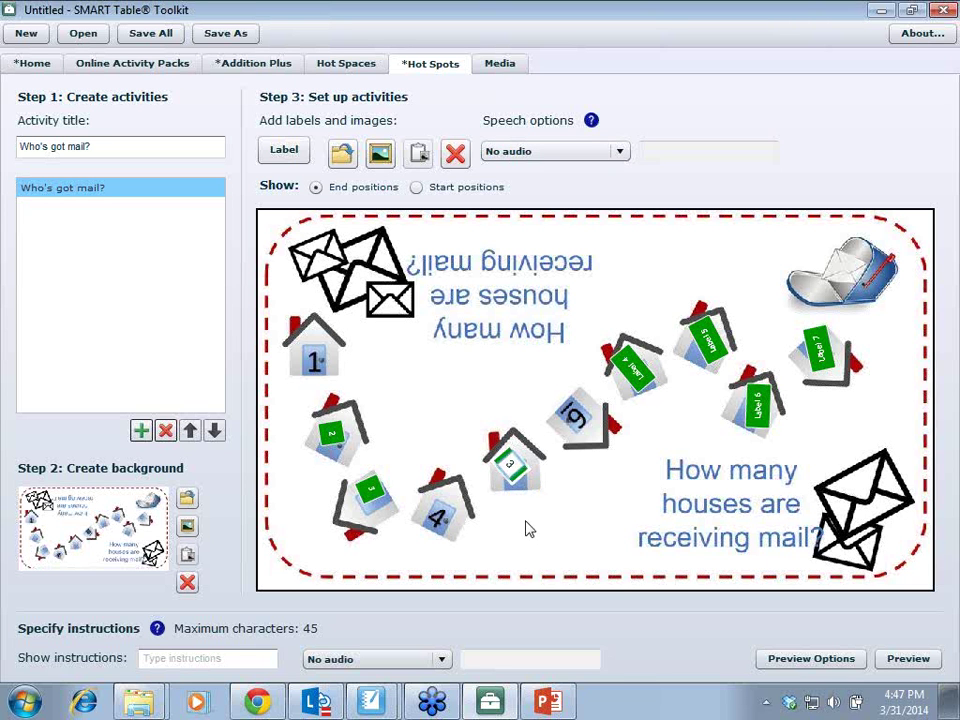
pyautogui.moveTo(512, 476); pyautogui.dragTo(518, 482)
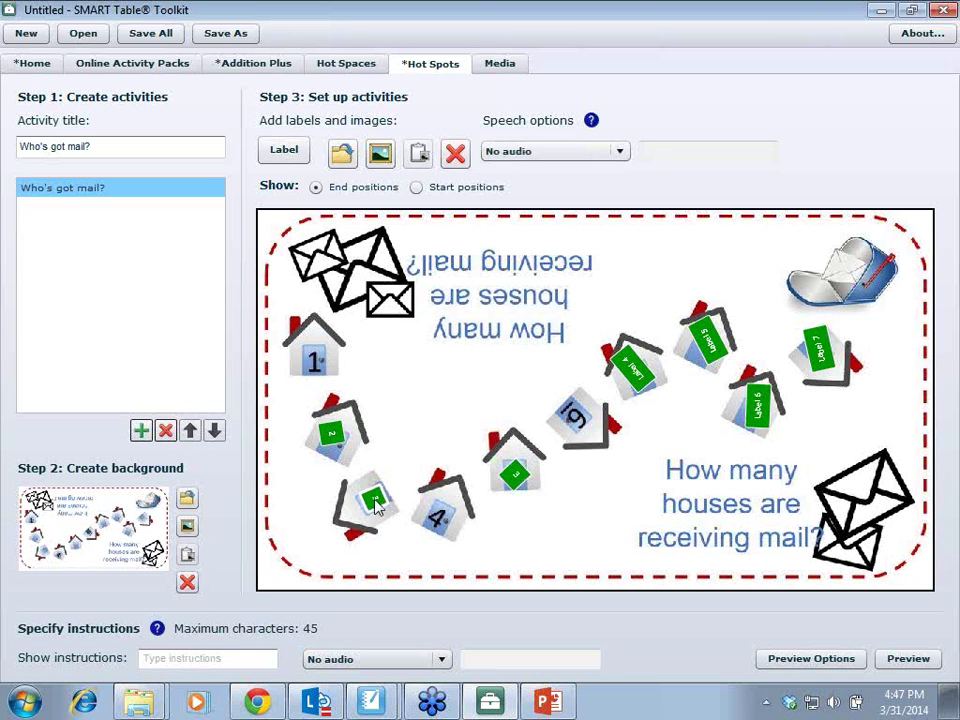
pyautogui.moveTo(377, 500); pyautogui.dragTo(395, 512)
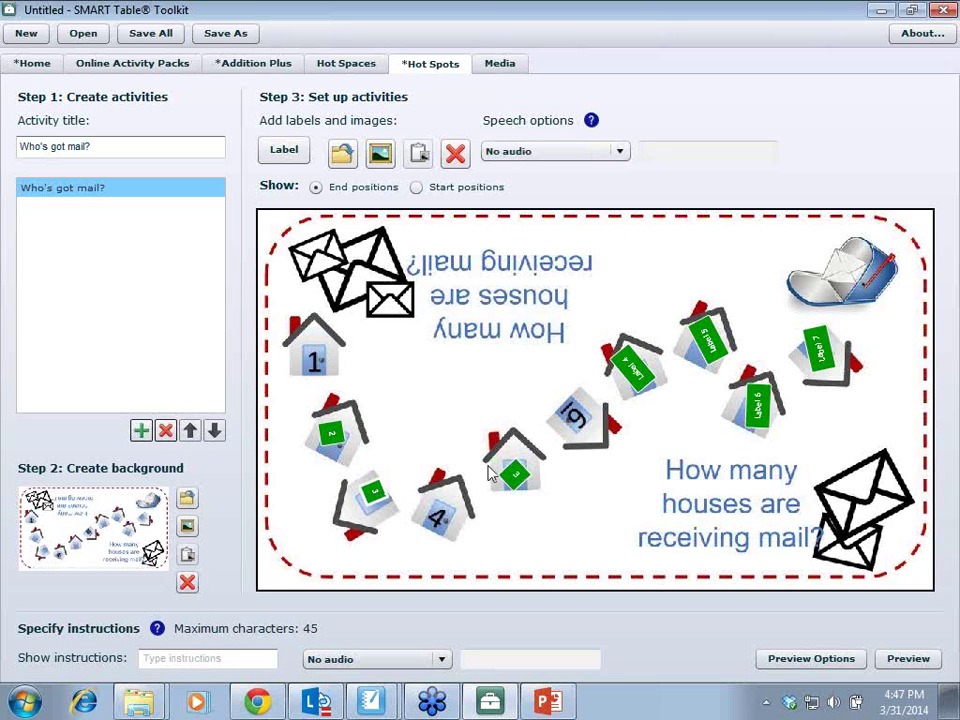
pyautogui.moveTo(512, 473); pyautogui.dragTo(517, 477)
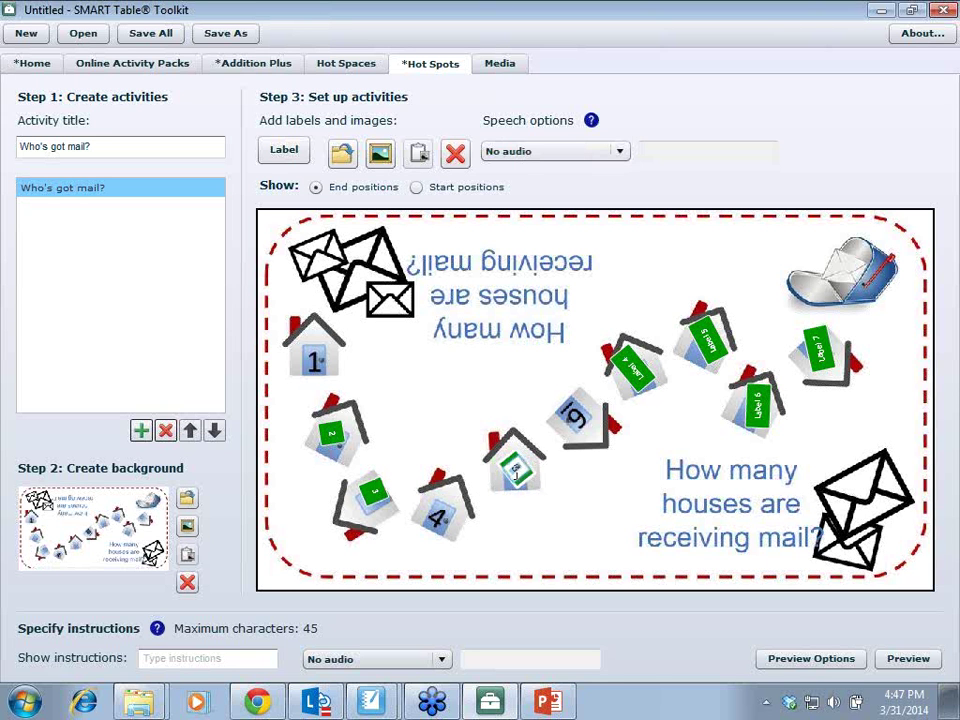
pyautogui.click(574, 411)
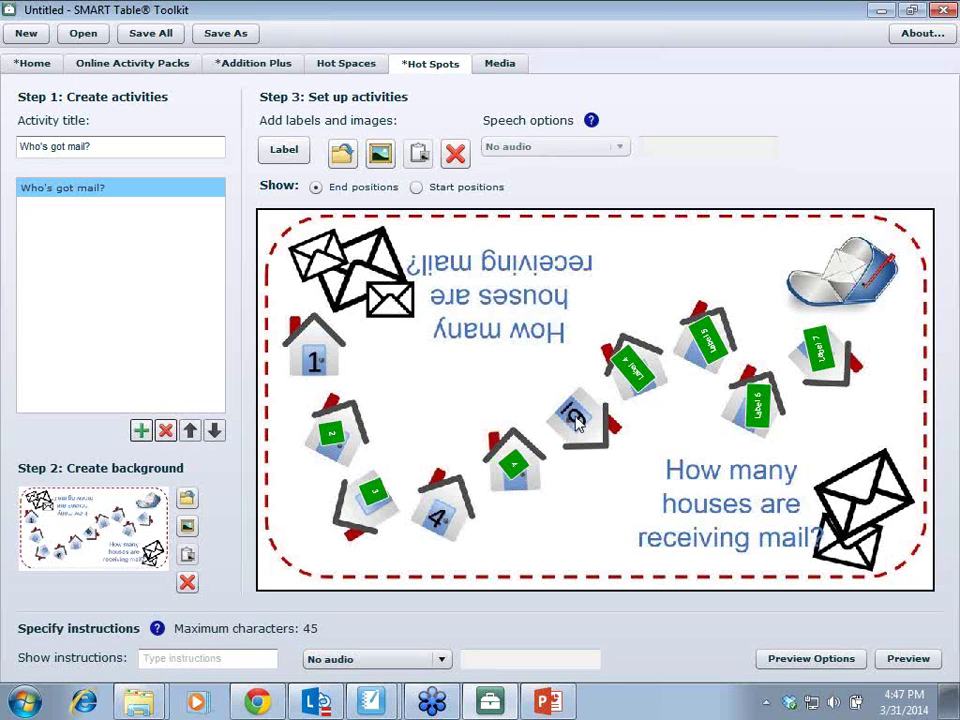
pyautogui.click(507, 474)
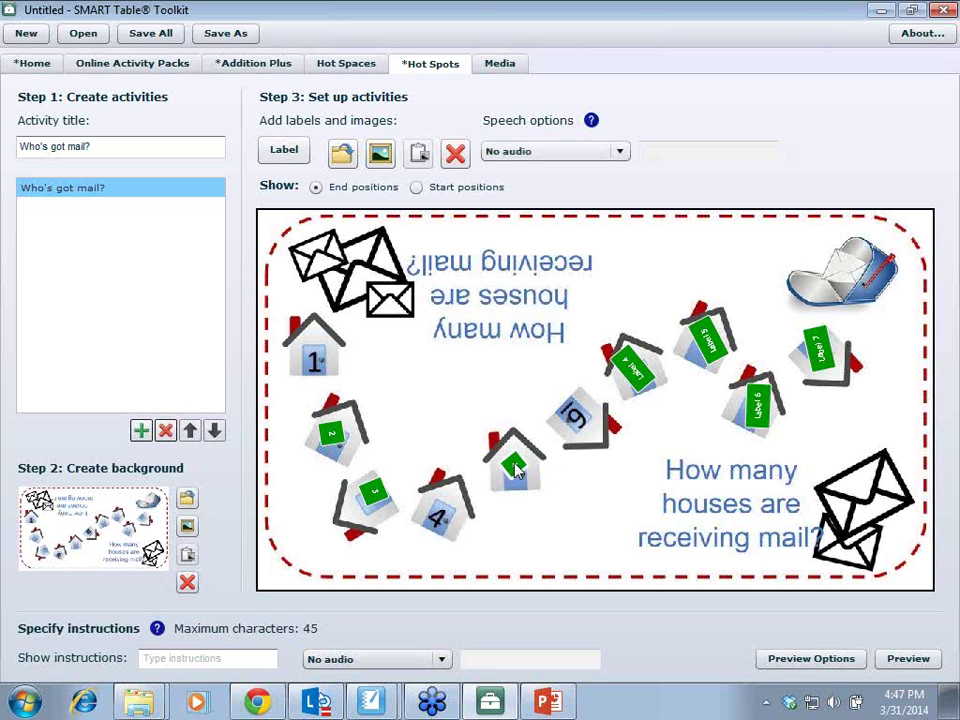
# Step: Change the label text on the seventh, eighth and ninth houses to 7, 8 and 9
pyautogui.click(638, 380)
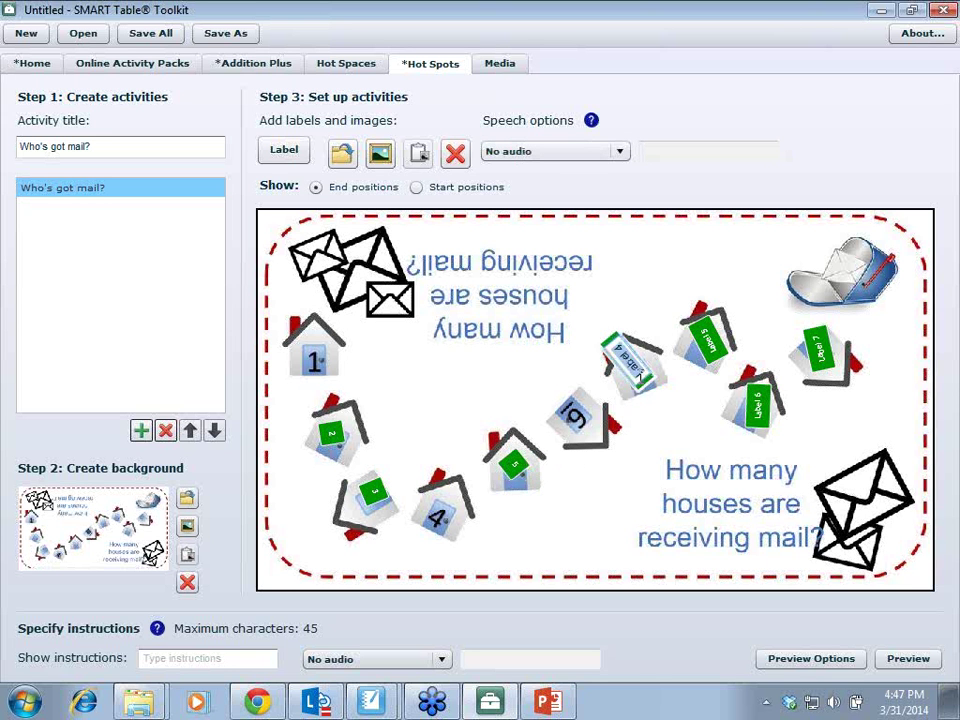
pyautogui.click(716, 350)
pyautogui.moveTo(716, 350); pyautogui.dragTo(724, 364)
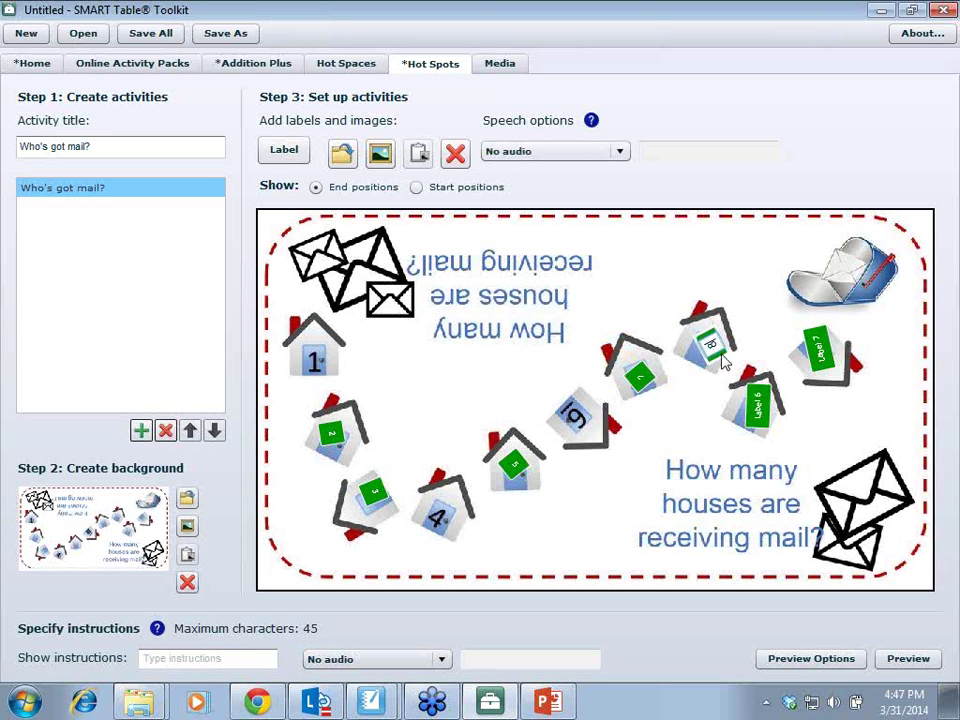
pyautogui.click(760, 412)
pyautogui.moveTo(760, 412); pyautogui.dragTo(817, 424)
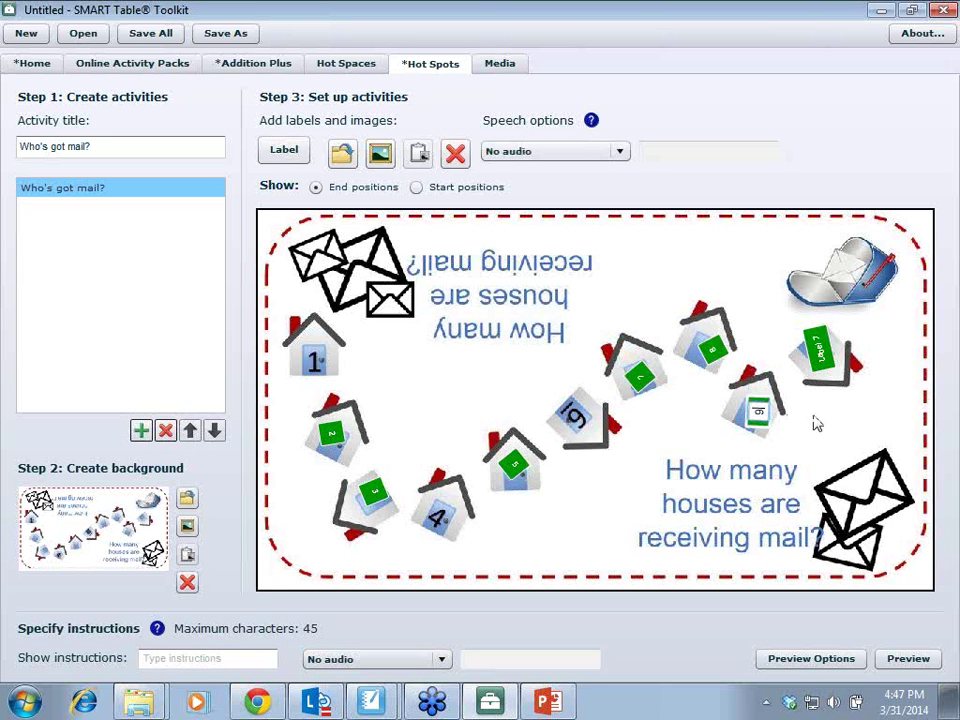
# Step: Change the label text on the tenth house to 10 and reposition that label on the door
pyautogui.click(822, 367)
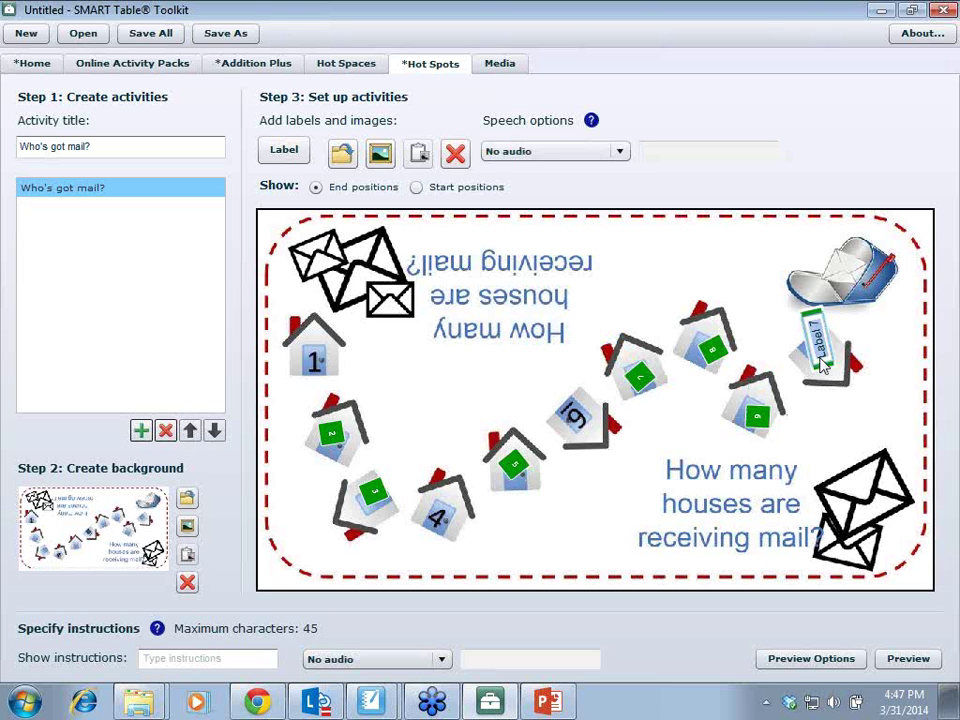
pyautogui.moveTo(822, 367); pyautogui.dragTo(820, 366)
pyautogui.click(786, 428)
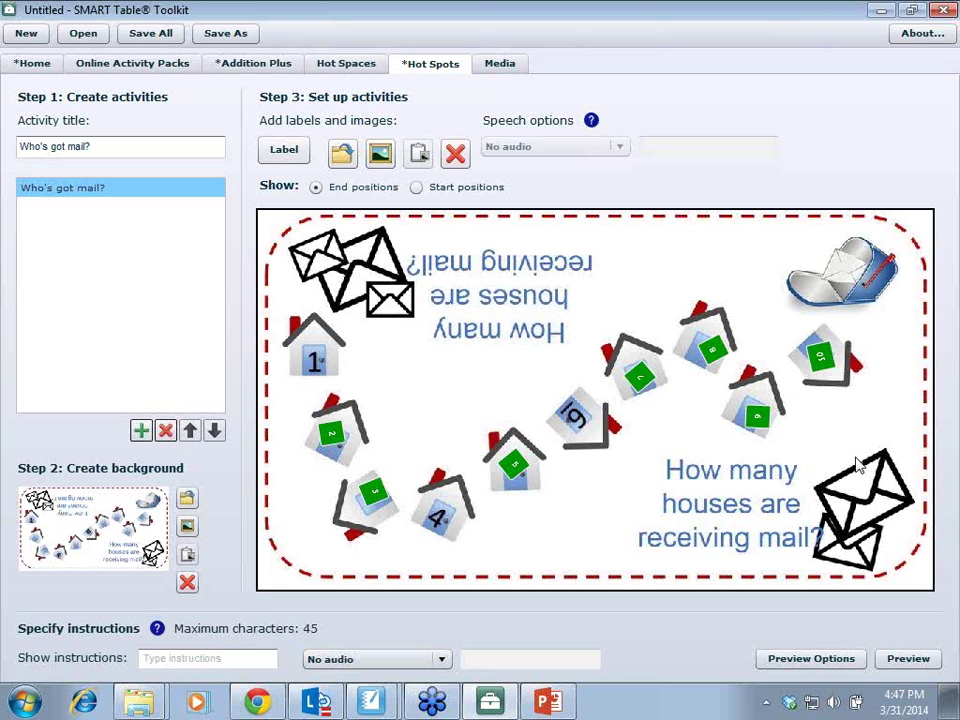
pyautogui.moveTo(822, 360); pyautogui.dragTo(820, 348)
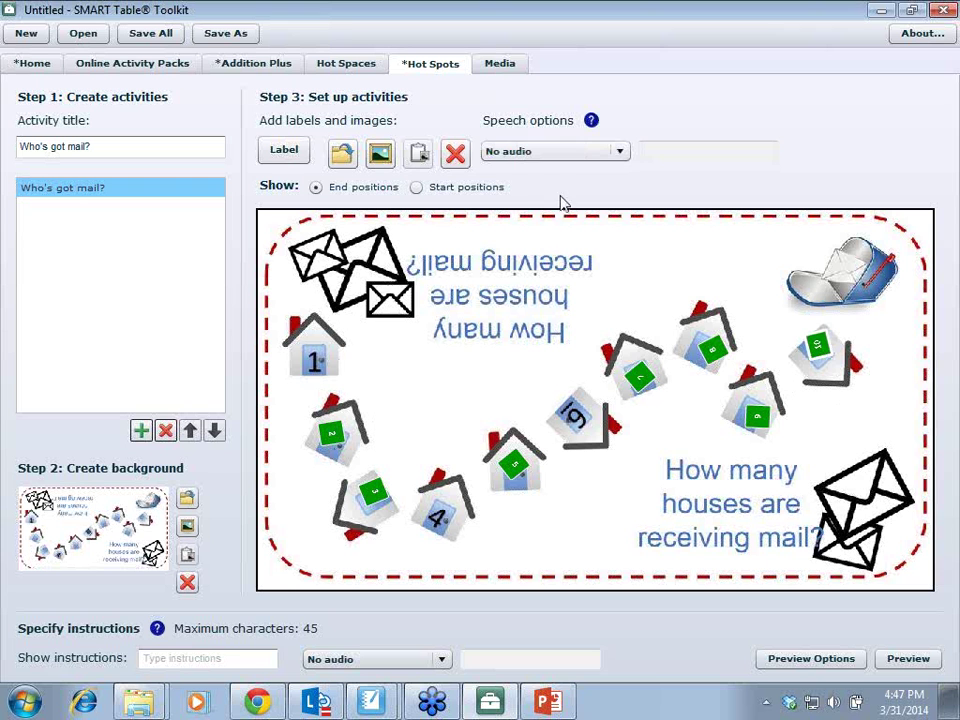
# Step: Preview the activity and gather the scattered number labels in the open area below the path of houses
pyautogui.click(195, 660)
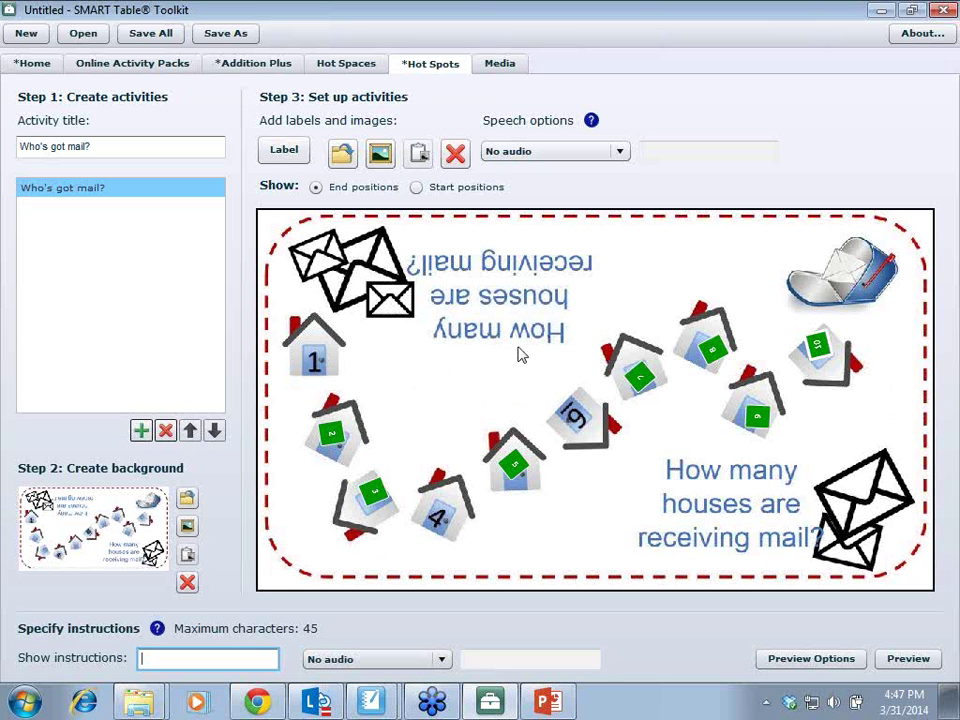
pyautogui.click(908, 659)
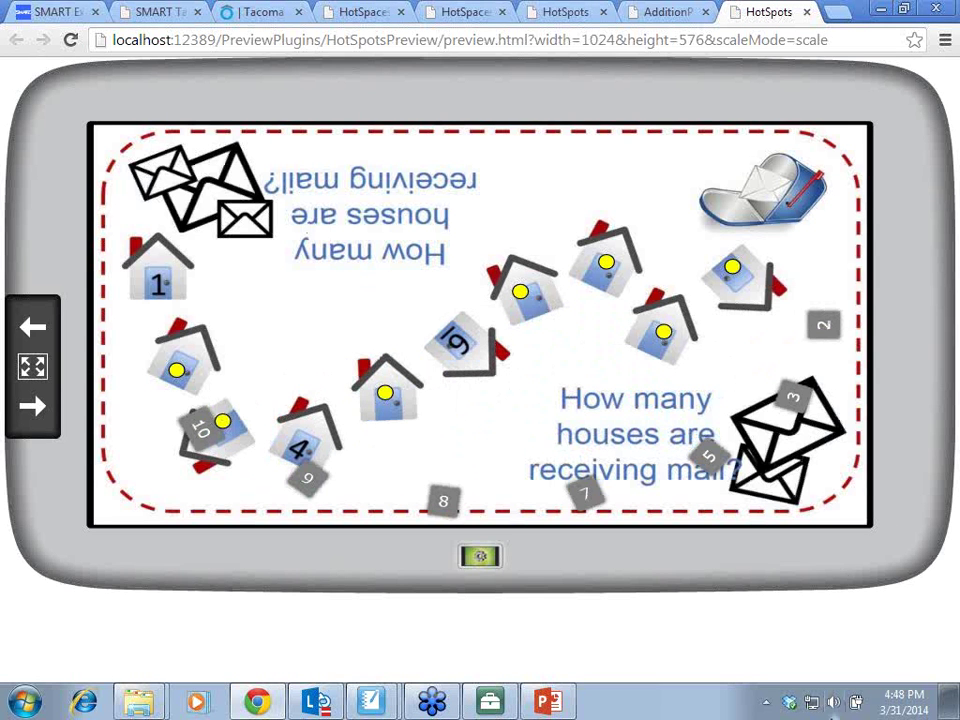
pyautogui.moveTo(588, 516); pyautogui.dragTo(604, 450)
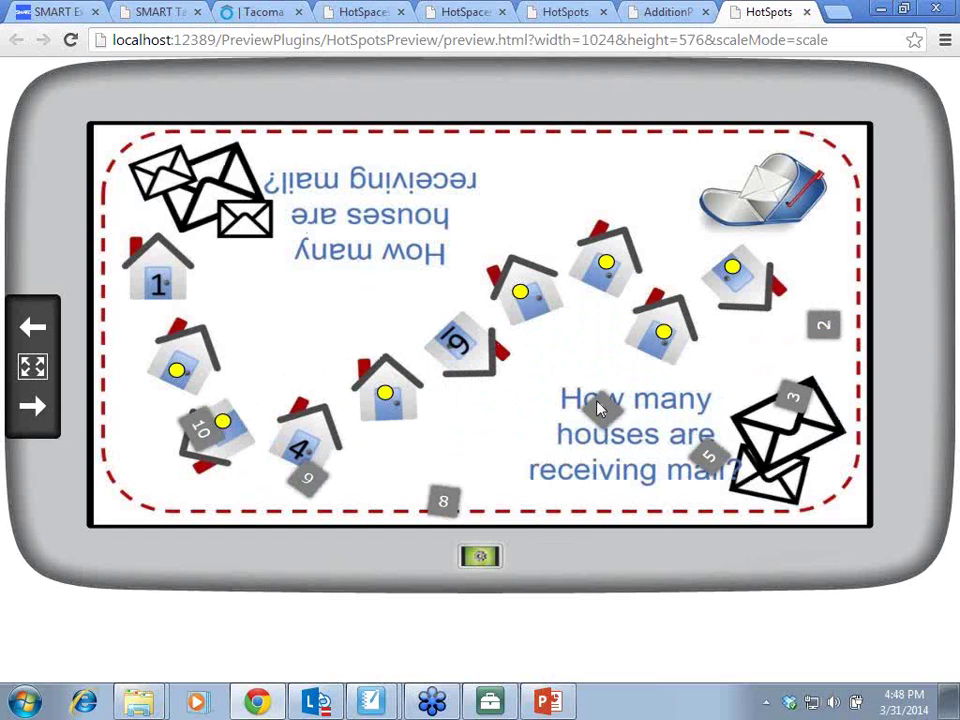
pyautogui.moveTo(449, 505); pyautogui.dragTo(550, 437)
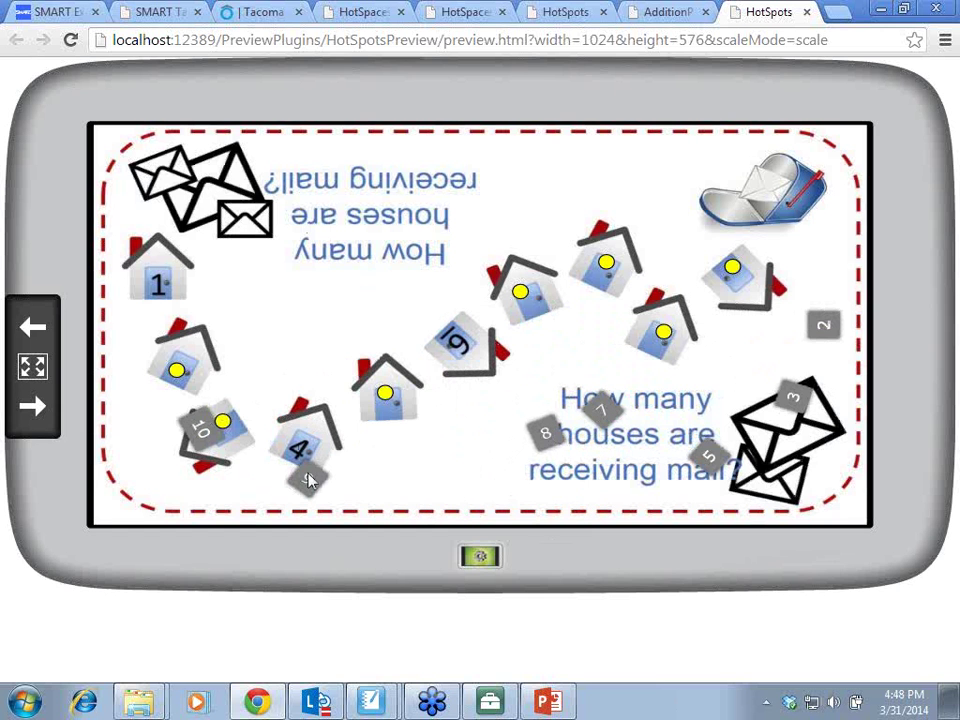
pyautogui.moveTo(310, 480); pyautogui.dragTo(506, 449)
pyautogui.moveTo(202, 430); pyautogui.dragTo(477, 460)
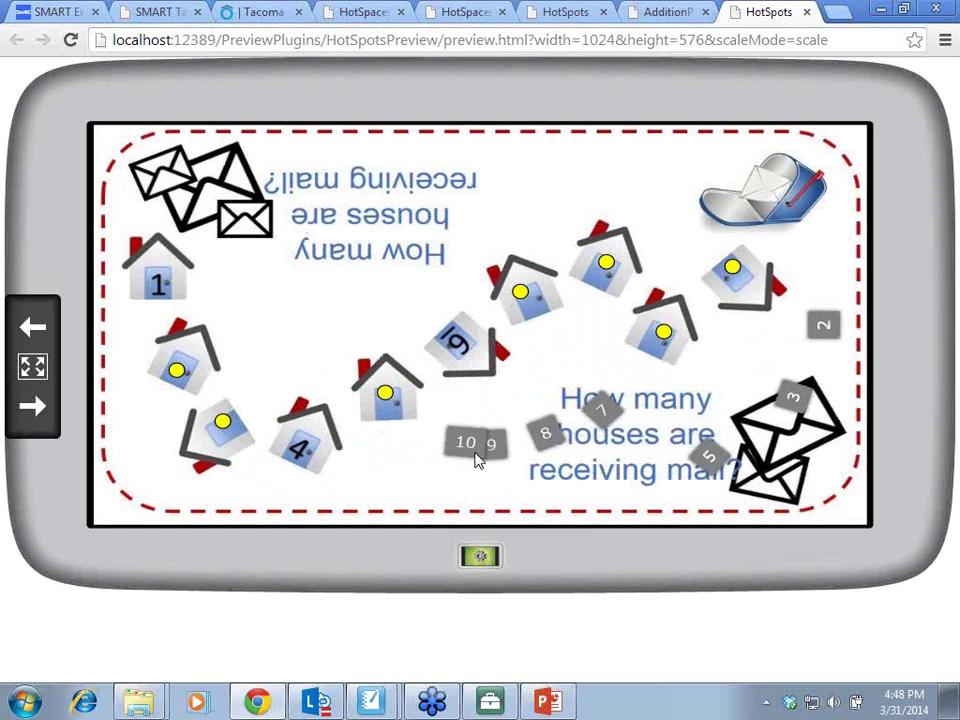
pyautogui.moveTo(708, 458); pyautogui.dragTo(572, 443)
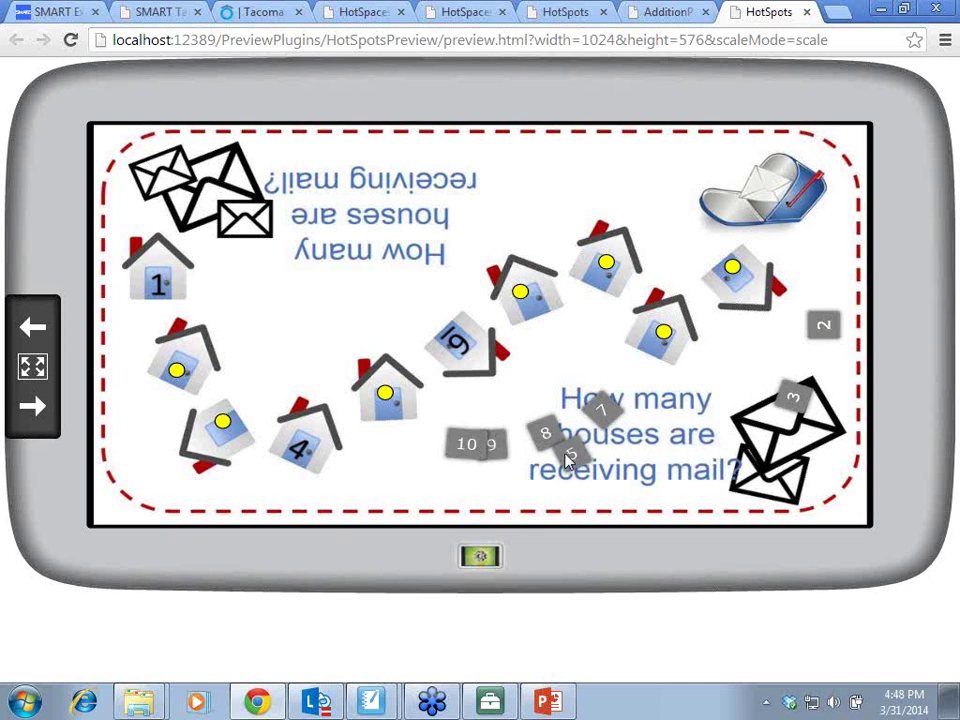
pyautogui.moveTo(792, 398); pyautogui.dragTo(757, 397)
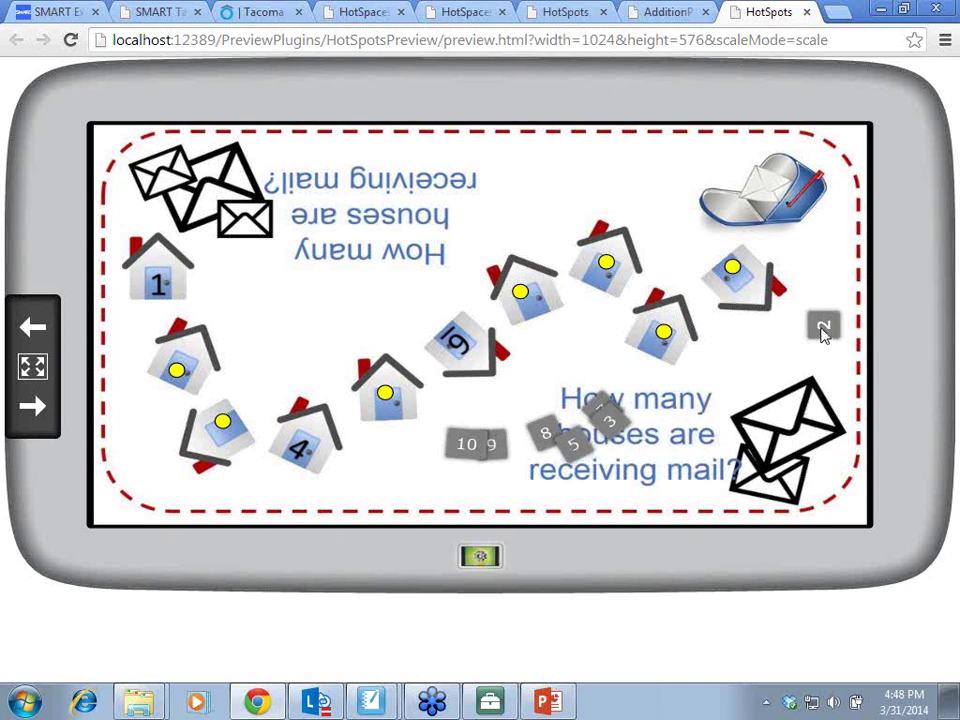
pyautogui.moveTo(823, 325); pyautogui.dragTo(600, 408)
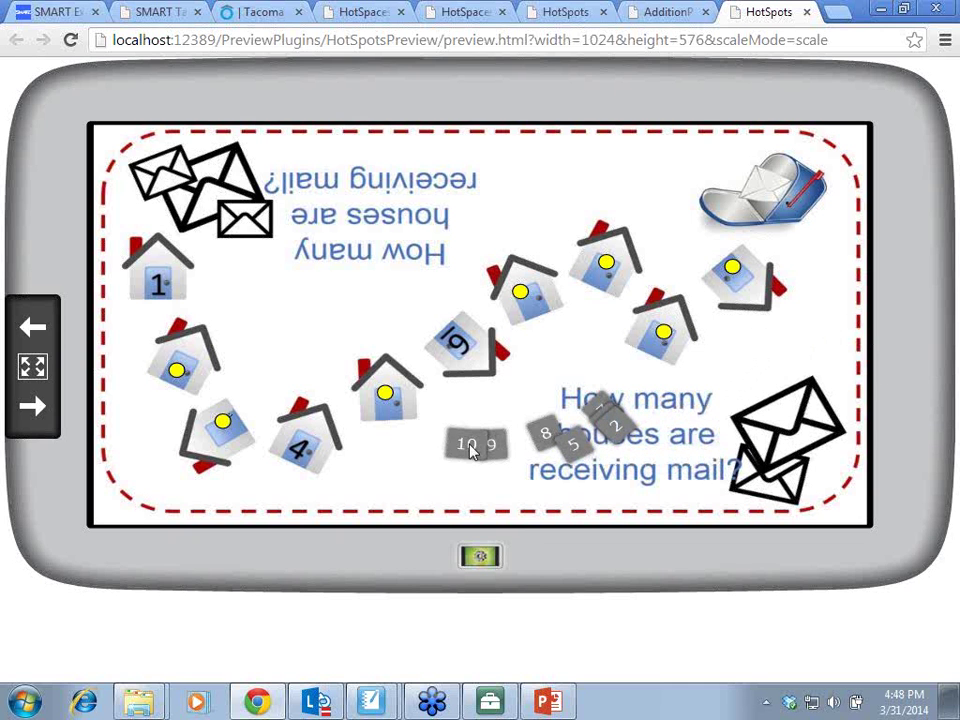
# Step: Test the preview by placing labels 10, 9 and 8 on the hot spots of their matching houses
pyautogui.moveTo(470, 446); pyautogui.dragTo(745, 263)
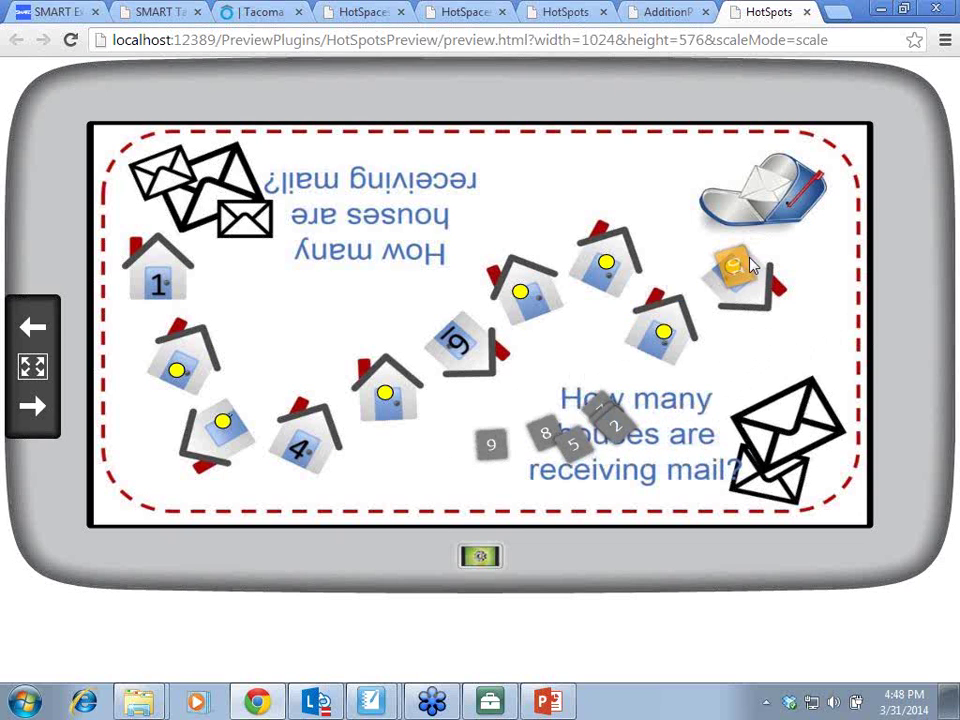
pyautogui.moveTo(493, 447); pyautogui.dragTo(663, 332)
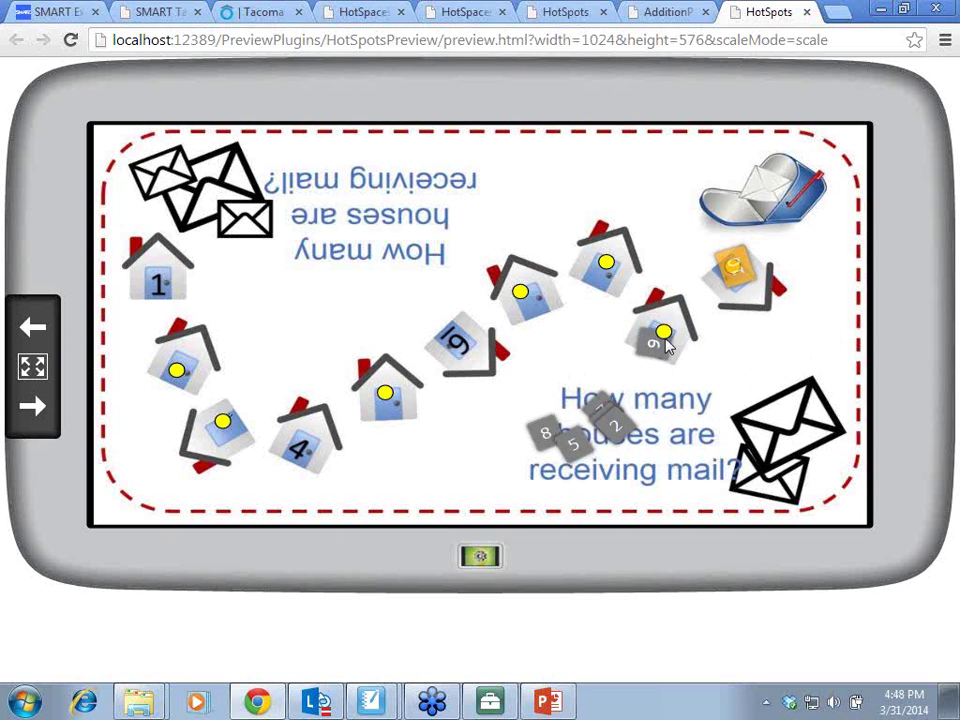
pyautogui.moveTo(545, 432); pyautogui.dragTo(610, 264)
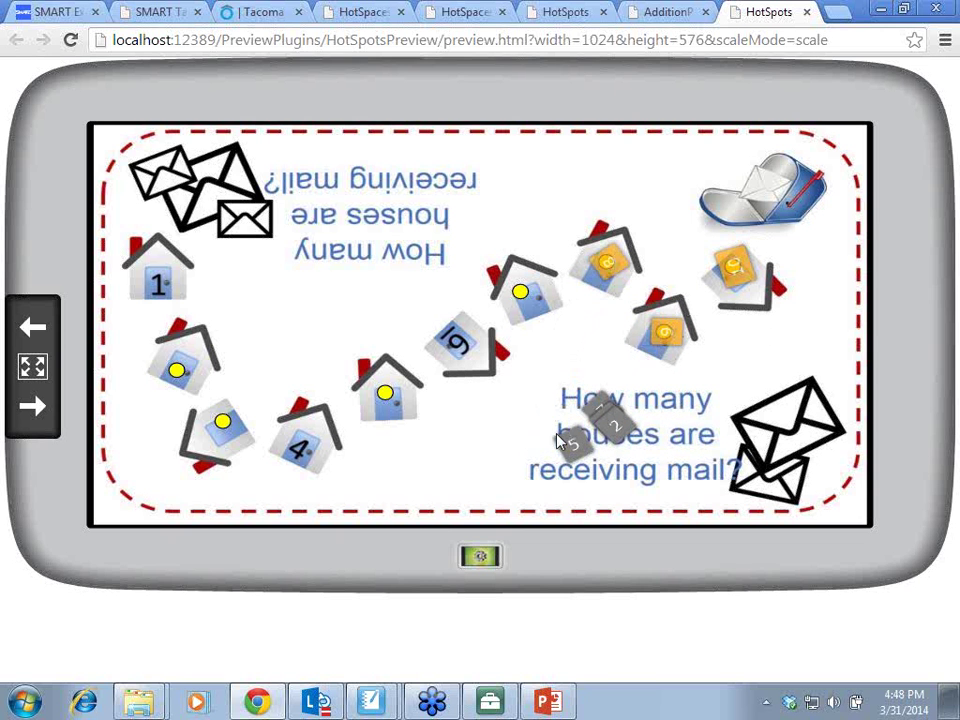
# Step: Switch back to SMART Table Toolkit and group the number labels' start positions in the empty space beneath the upside-down question
pyautogui.click(489, 701)
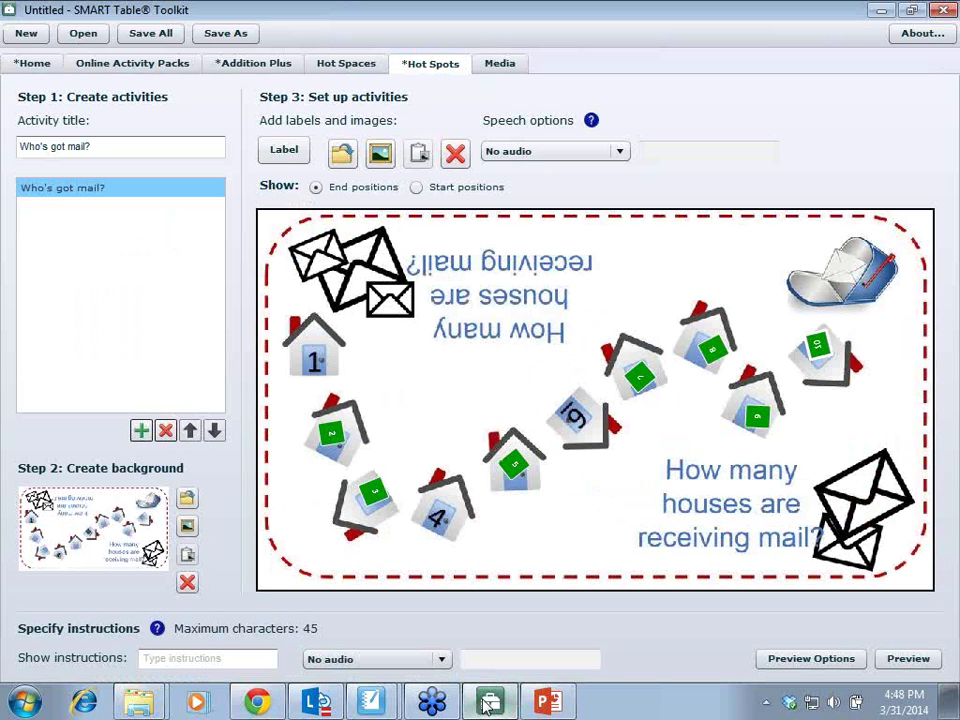
pyautogui.click(416, 188)
pyautogui.moveTo(436, 546); pyautogui.dragTo(419, 390)
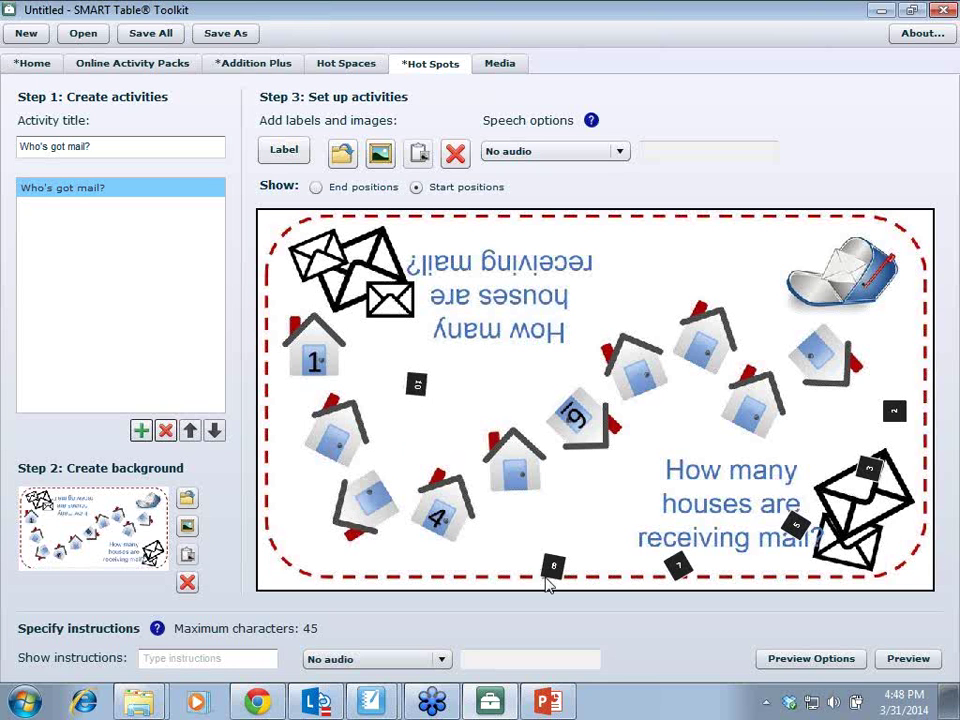
pyautogui.moveTo(320, 290); pyautogui.dragTo(437, 376)
pyautogui.moveTo(680, 572); pyautogui.dragTo(444, 396)
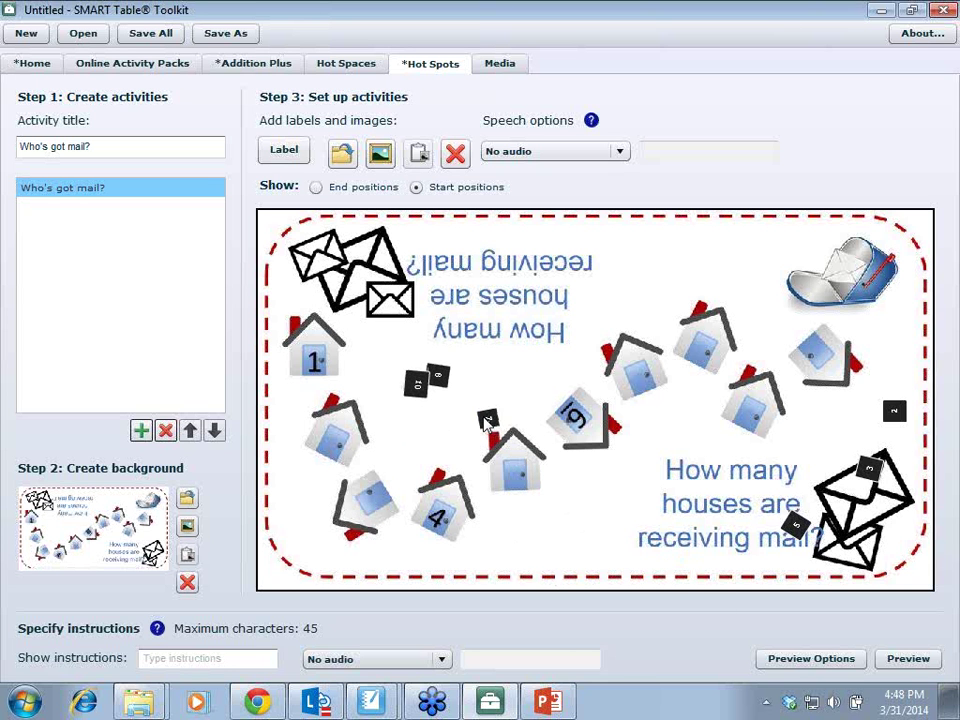
pyautogui.moveTo(795, 525); pyautogui.dragTo(459, 368)
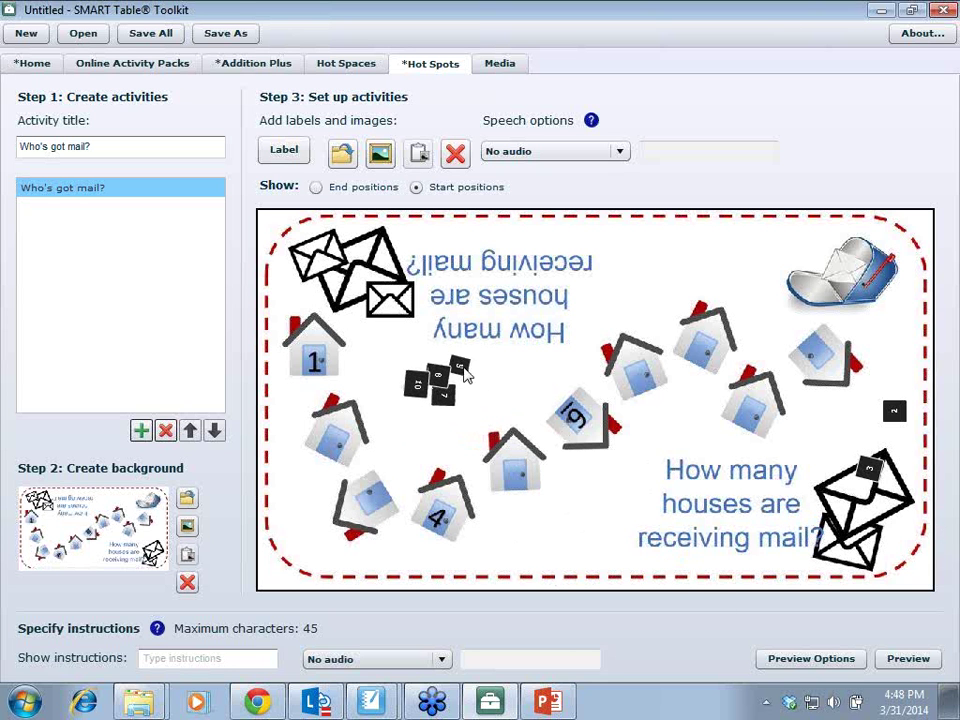
pyautogui.moveTo(868, 468); pyautogui.dragTo(461, 380)
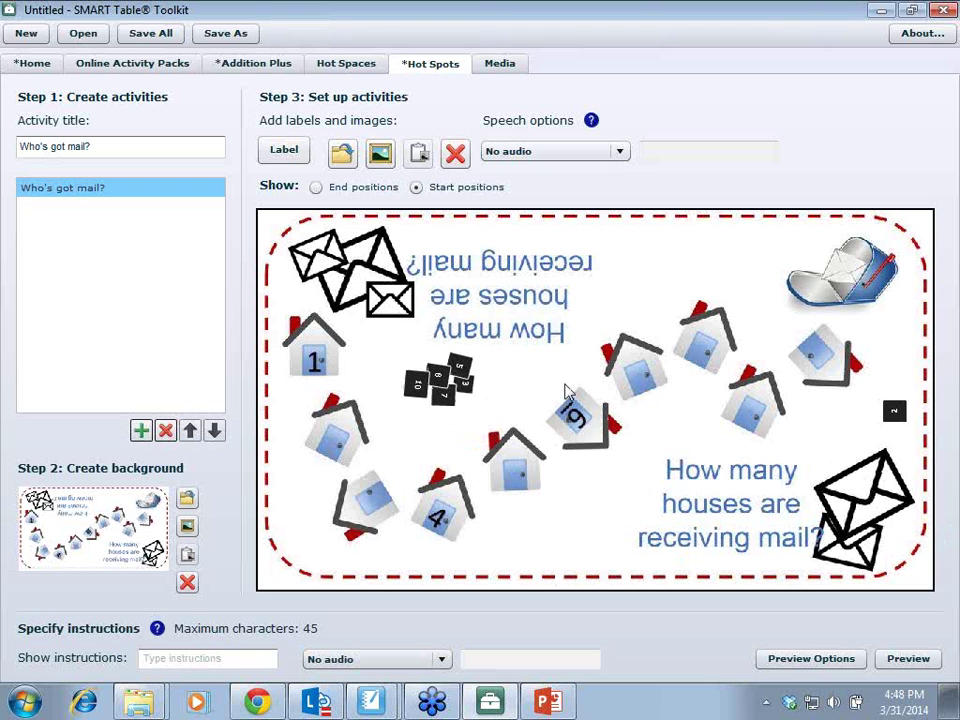
pyautogui.moveTo(893, 410); pyautogui.dragTo(462, 372)
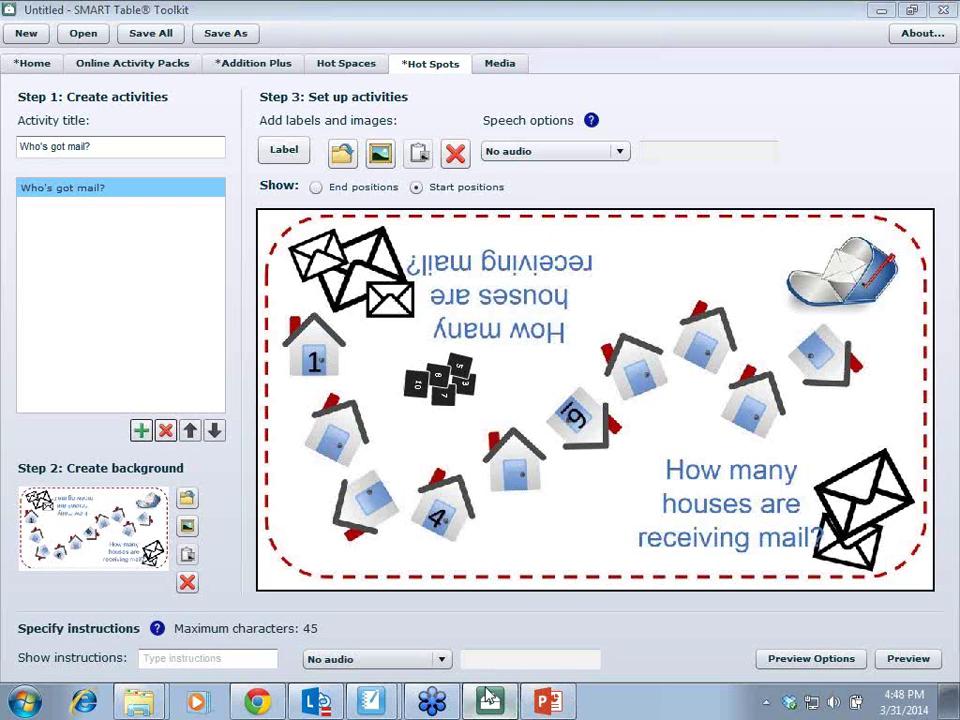
# Step: Preview the activity with the grouped start positions and move label 2 off the stack
pyautogui.click(934, 658)
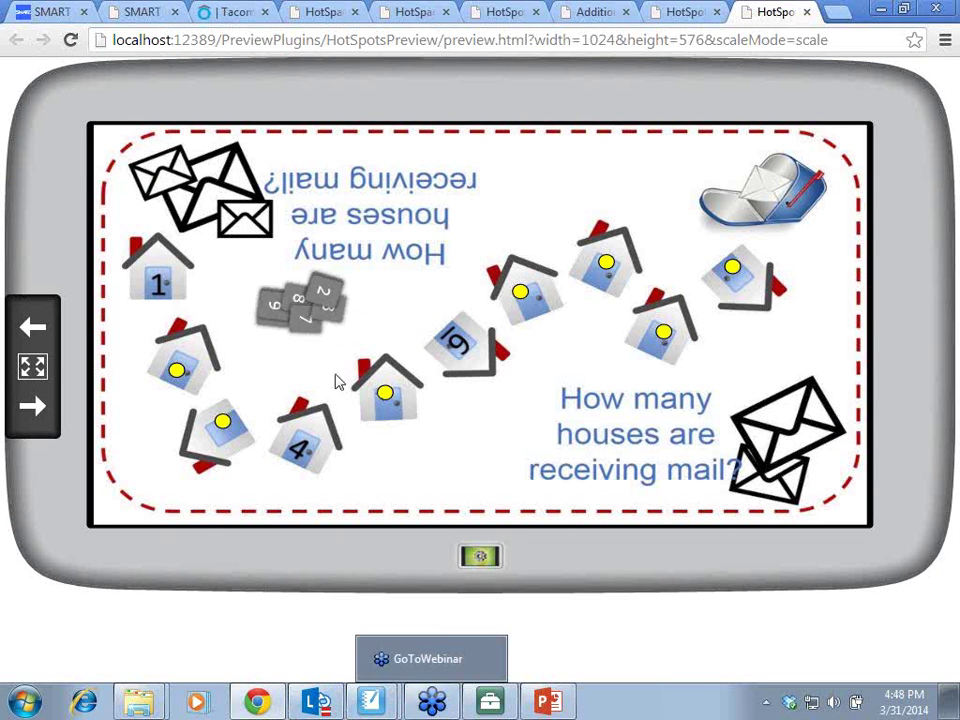
pyautogui.click(352, 293)
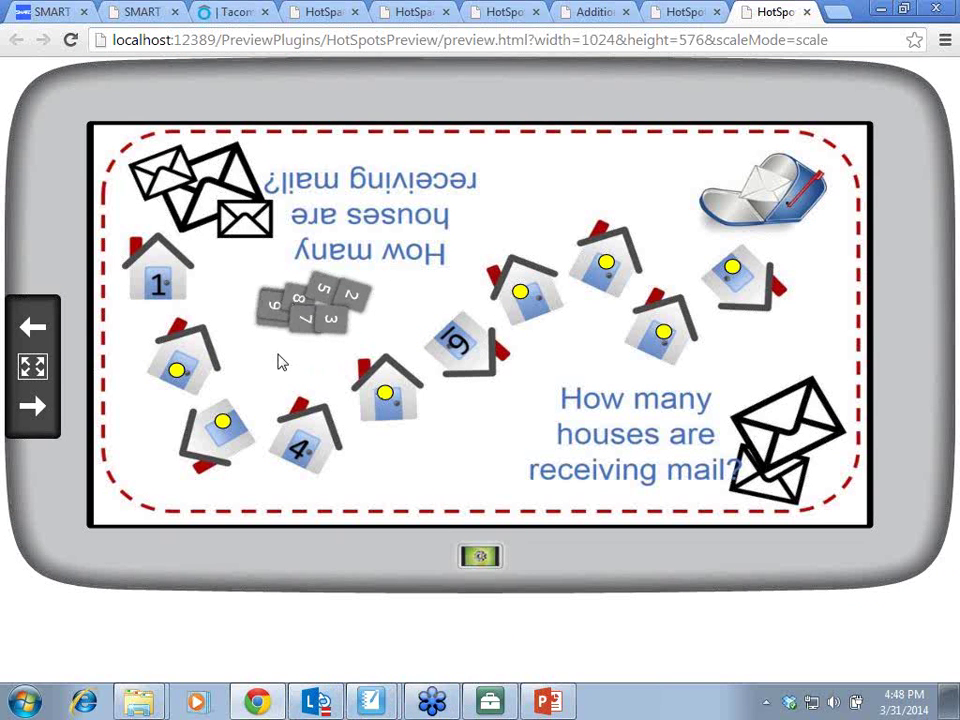
# Step: Switch back to SMART Table Toolkit and search the SMART Gallery for "one" to add another image to the Hot Spots activity
pyautogui.click(489, 702)
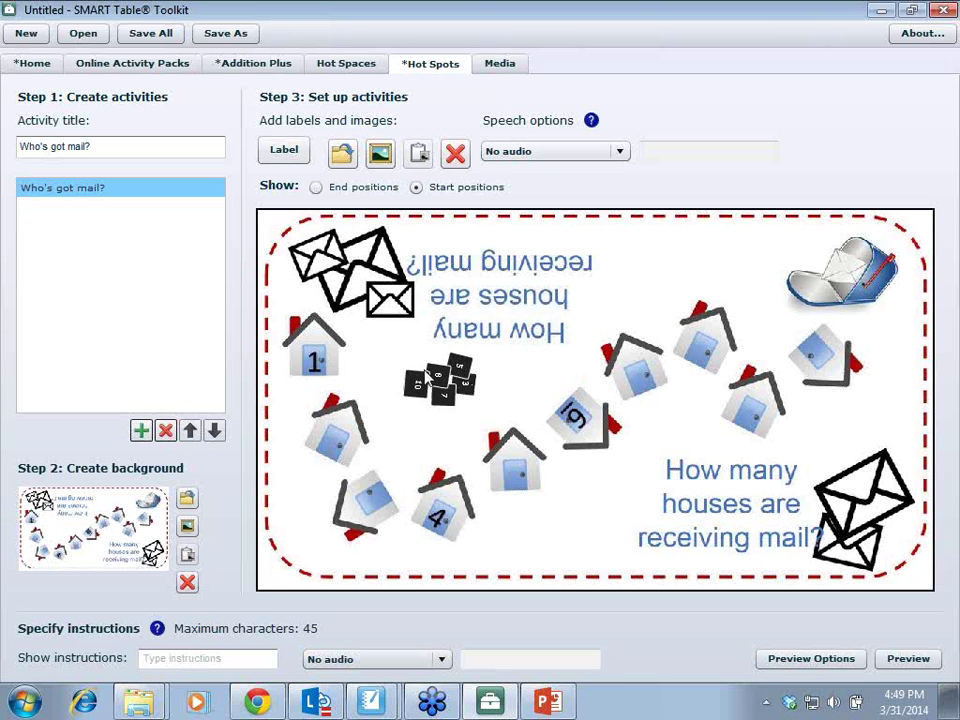
pyautogui.click(380, 152)
pyautogui.moveTo(370, 188); pyautogui.dragTo(257, 183)
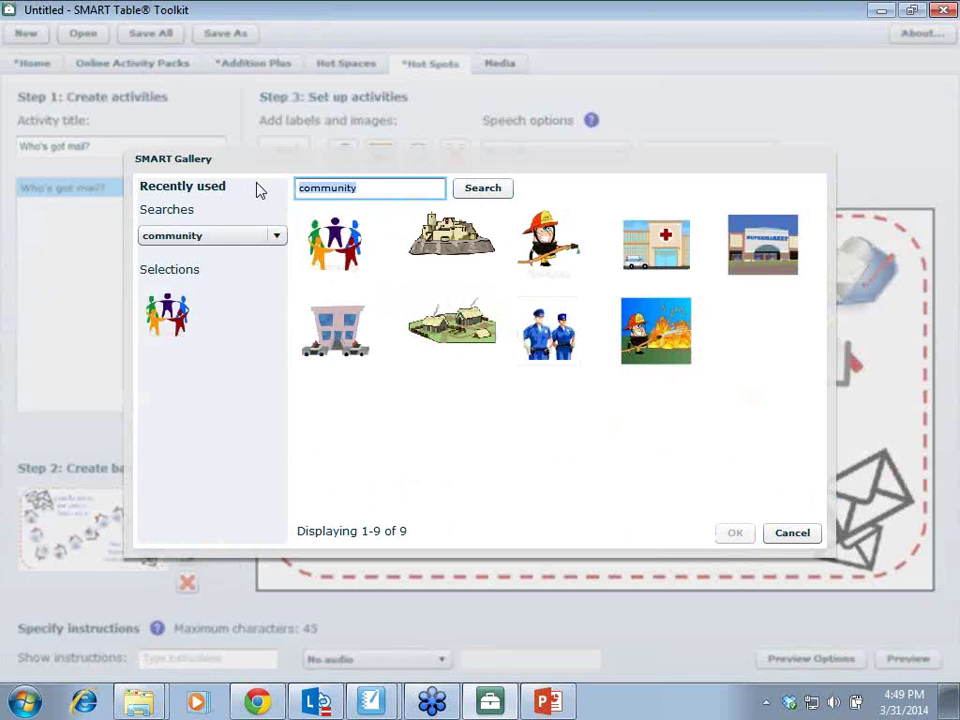
pyautogui.write('one')
pyautogui.press('Return')
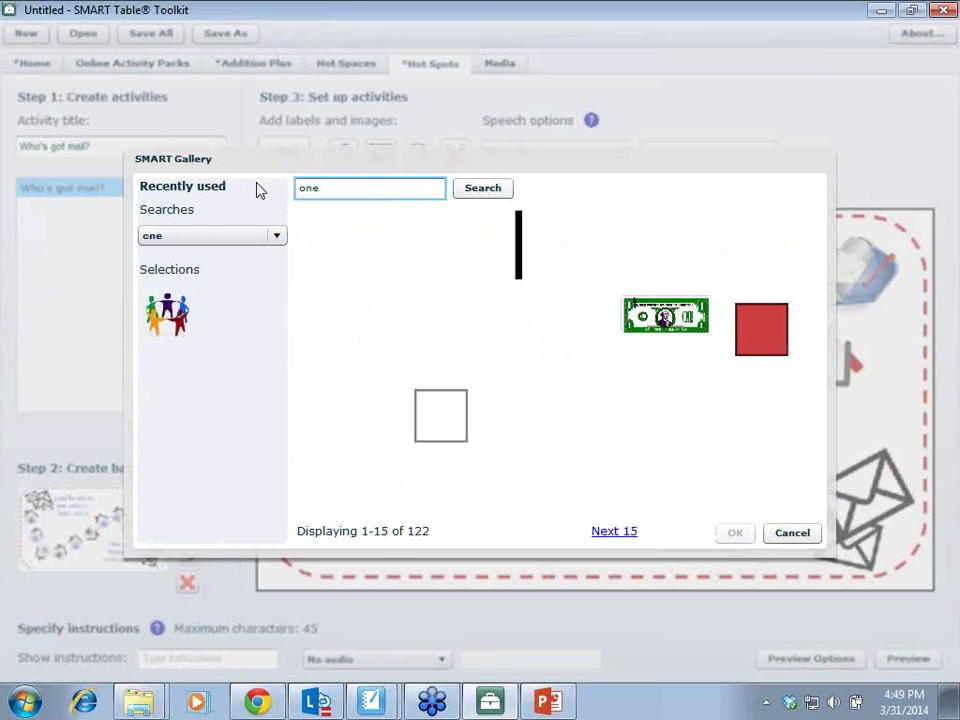
# Step: Insert the yellow rounded-square number 1 image from the gallery results uncropped and place it, rotated, over the house below house 1
pyautogui.click(521, 265)
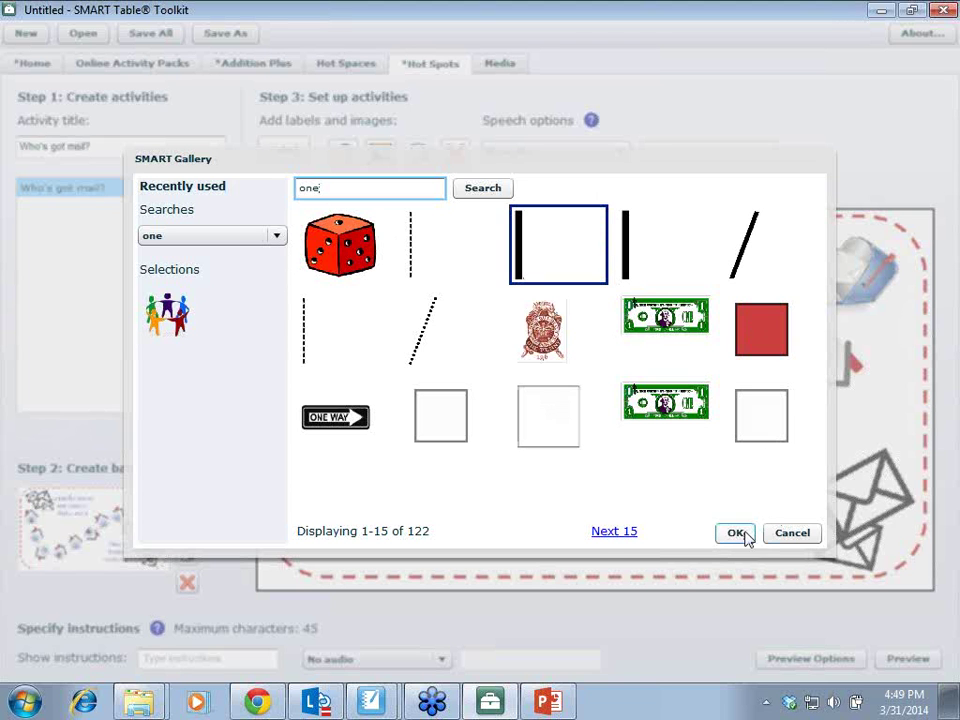
pyautogui.click(611, 540)
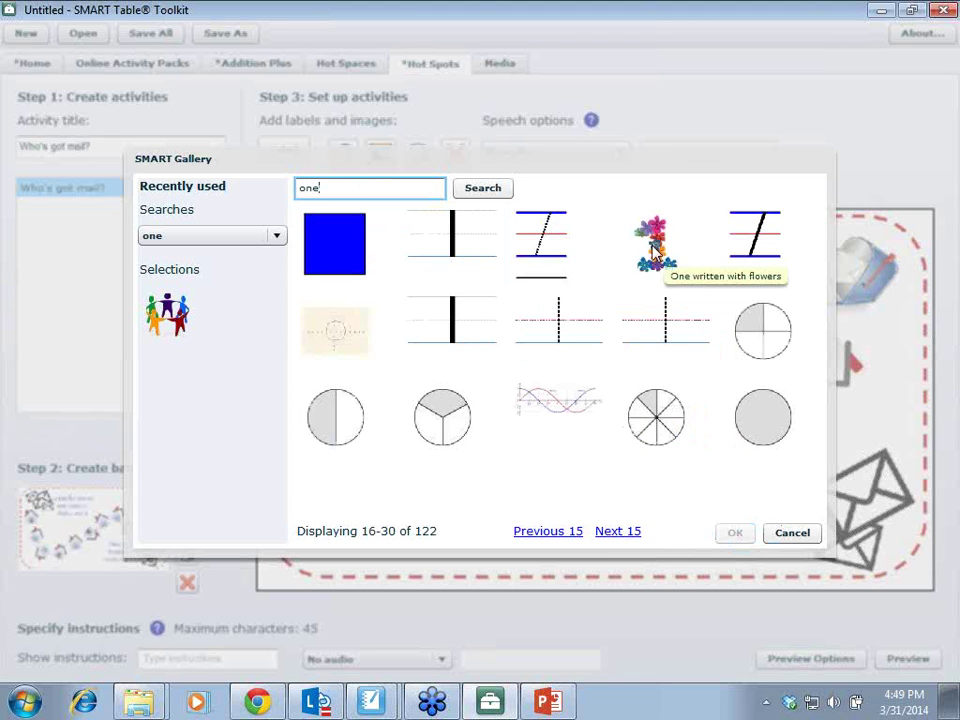
pyautogui.click(617, 533)
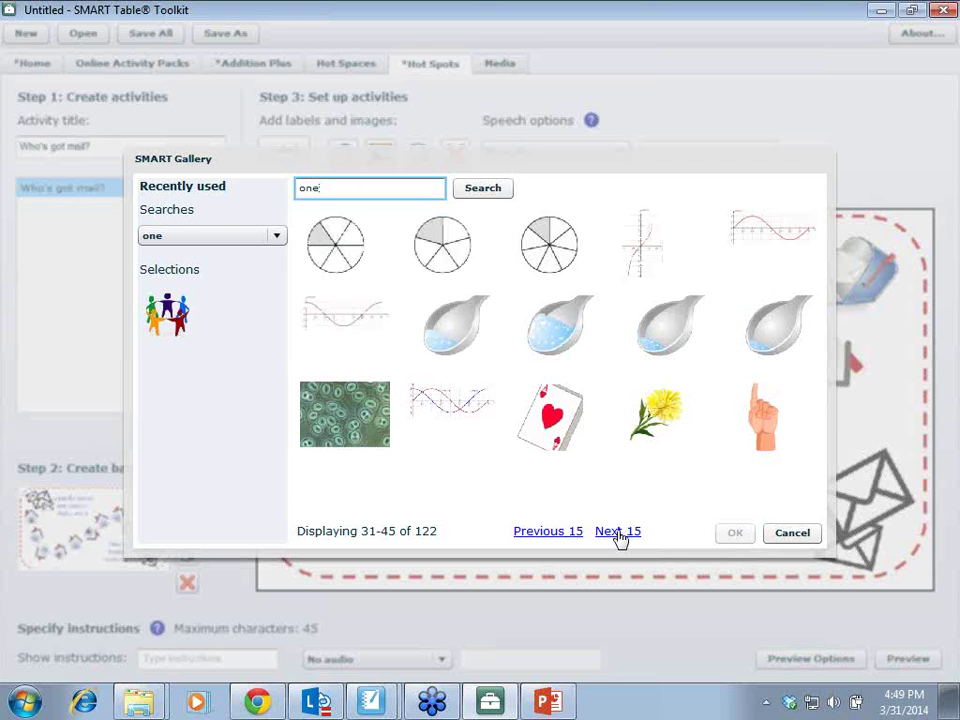
pyautogui.click(619, 533)
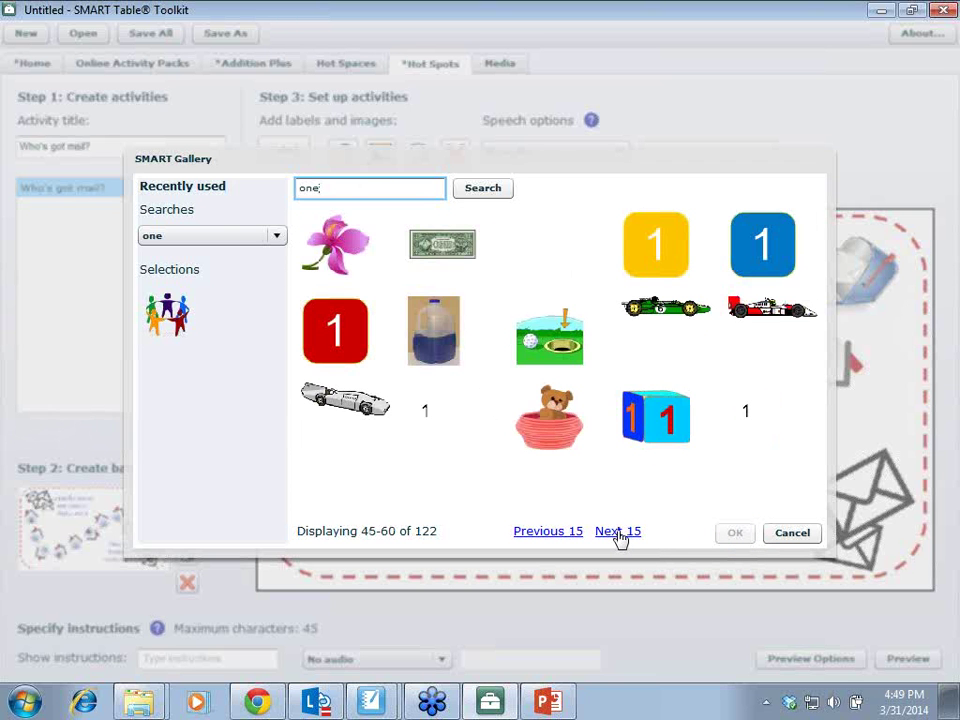
pyautogui.click(656, 222)
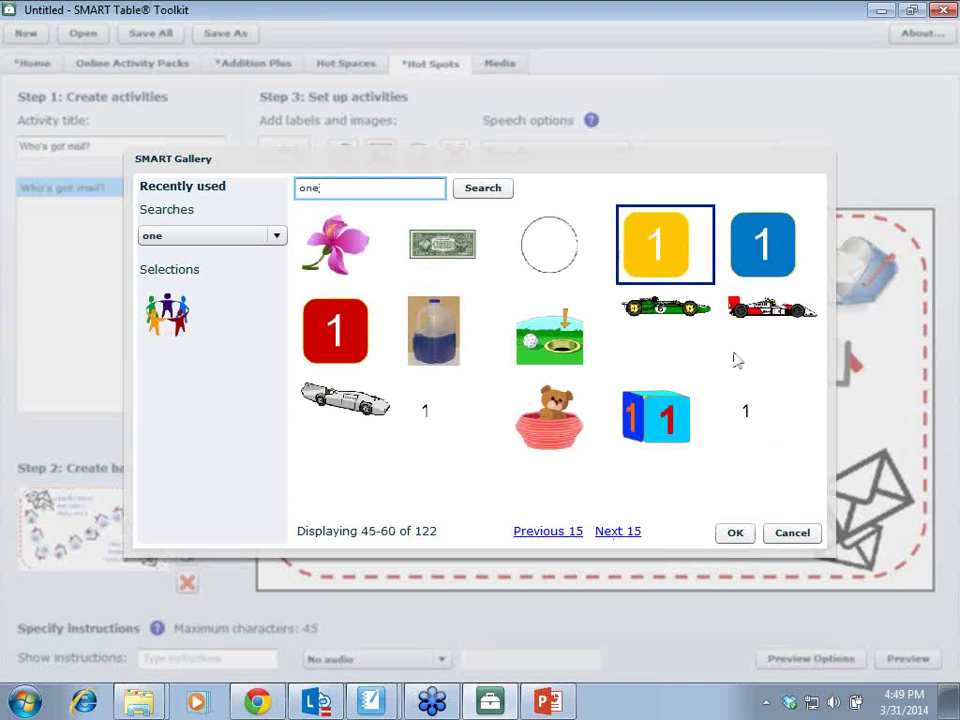
pyautogui.click(737, 533)
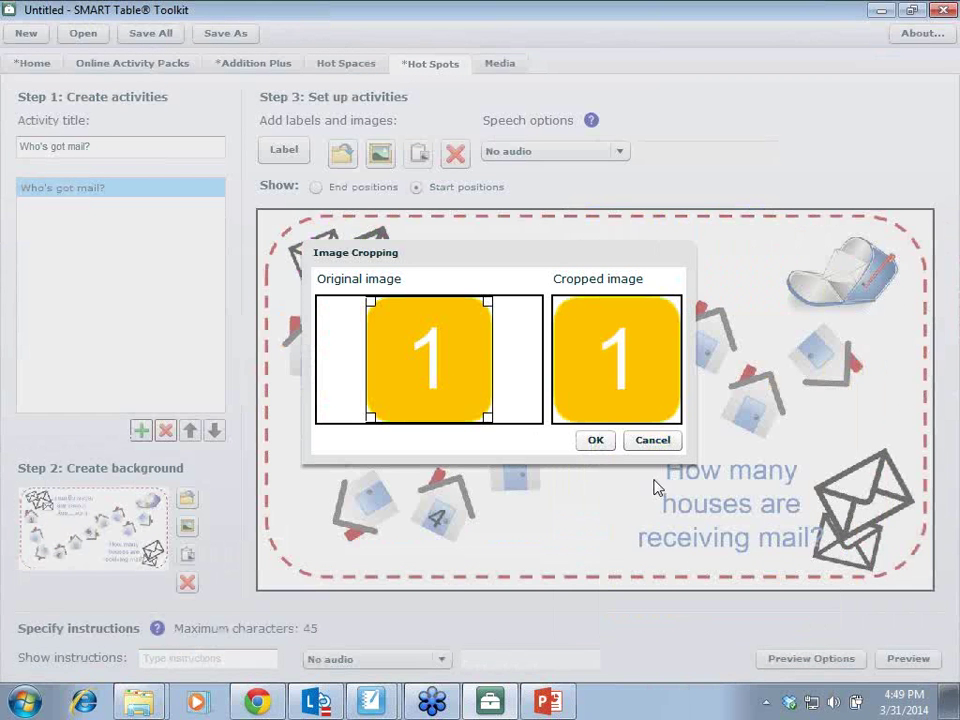
pyautogui.click(592, 440)
pyautogui.moveTo(576, 567); pyautogui.dragTo(328, 395)
pyautogui.moveTo(335, 440); pyautogui.dragTo(350, 443)
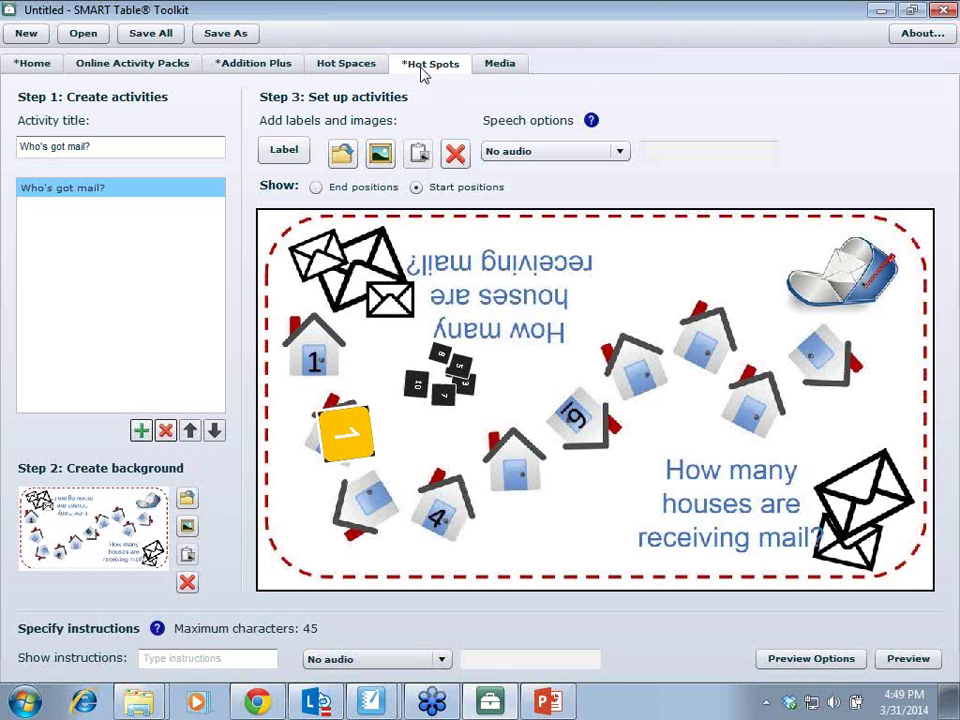
# Step: Open the Hot Spaces activity editor and browse Windows Explorer to the Hot Spaces - Pictures of Kids folder in My Community
pyautogui.click(342, 66)
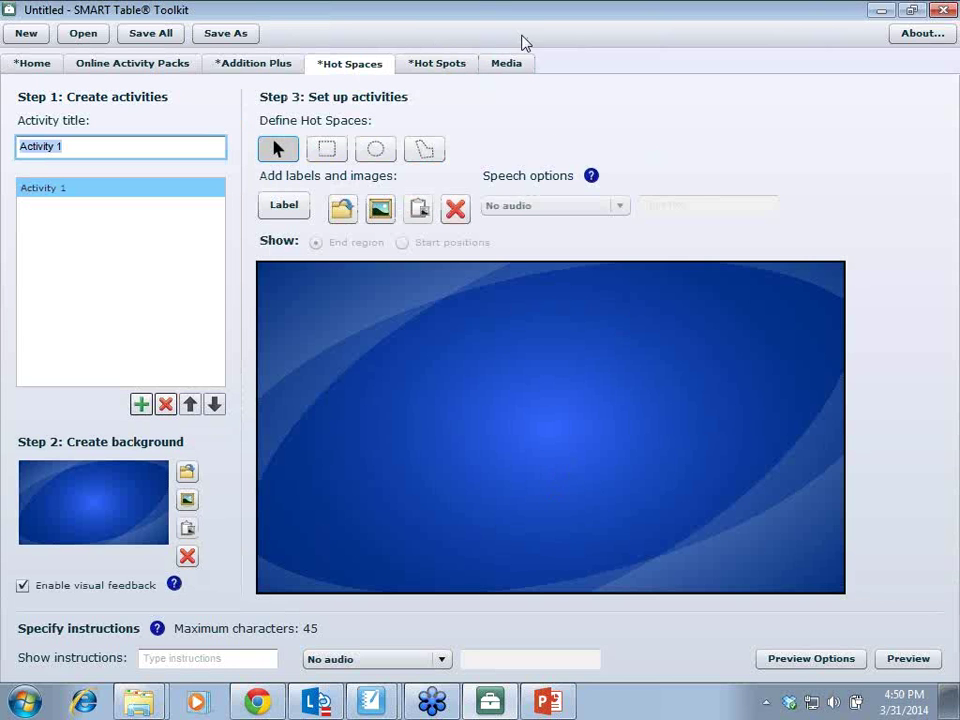
pyautogui.moveTo(383, 710)
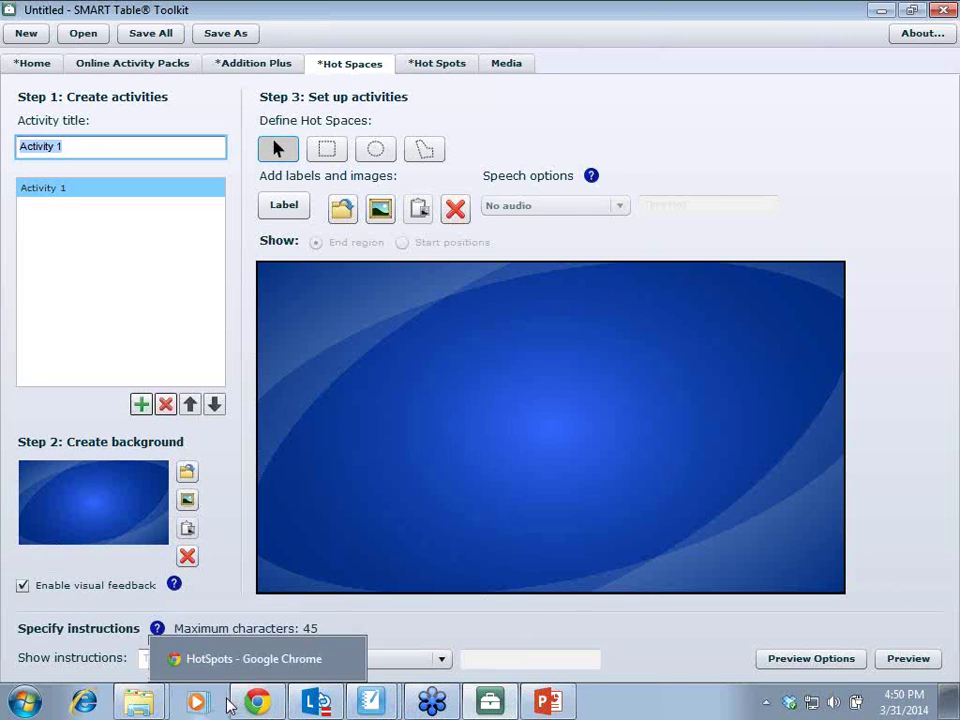
pyautogui.moveTo(143, 705)
pyautogui.click(148, 660)
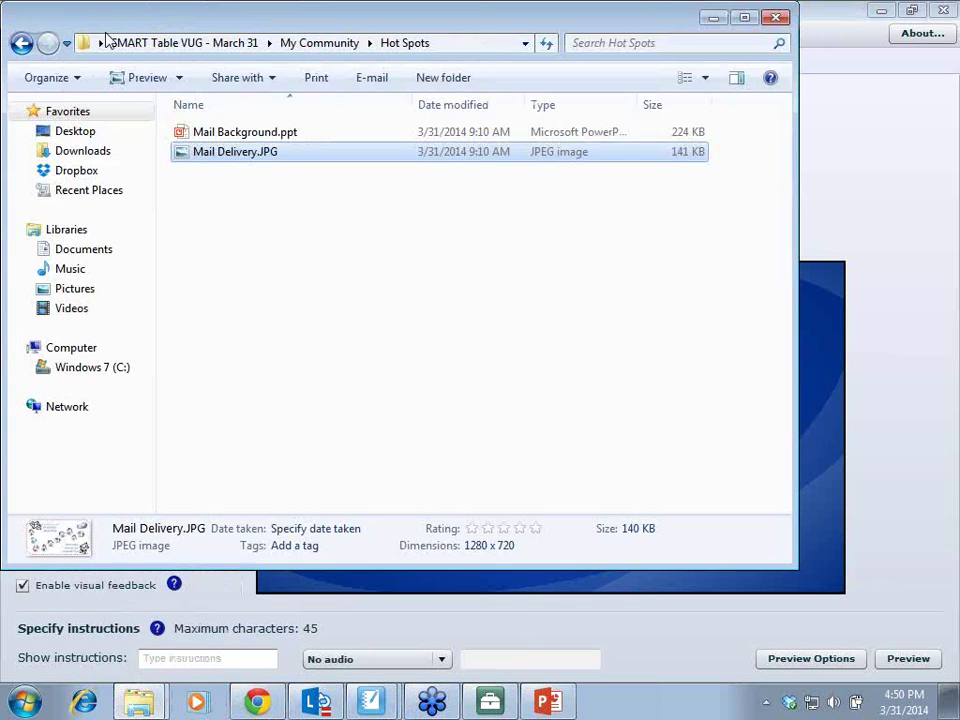
pyautogui.click(21, 43)
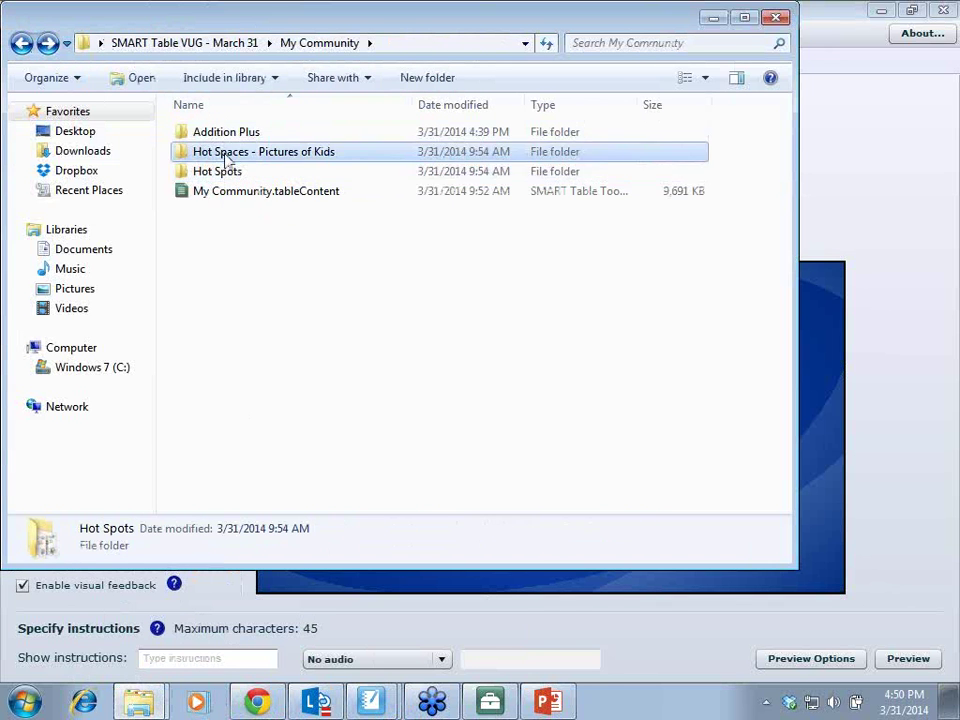
pyautogui.doubleClick(226, 160)
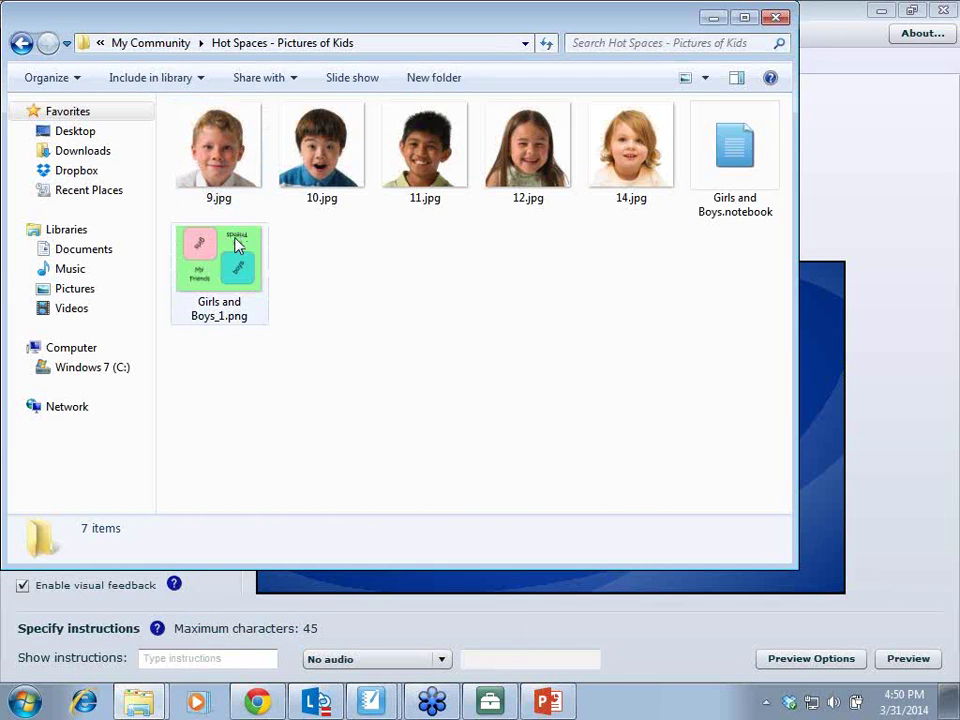
pyautogui.click(21, 43)
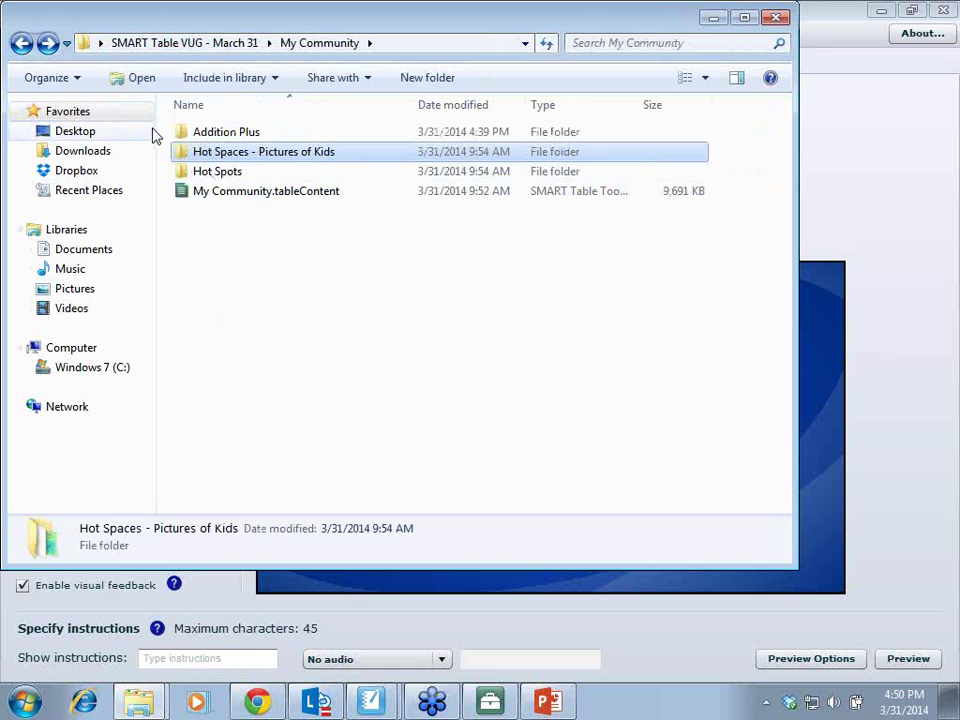
pyautogui.doubleClick(213, 156)
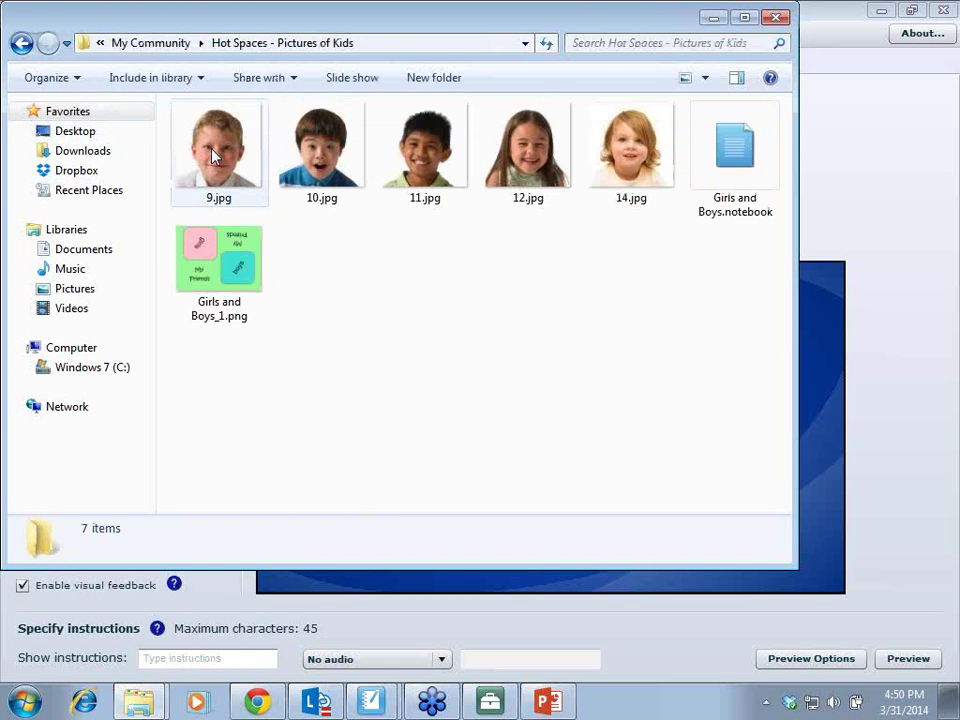
# Step: View the Girls and Boys_1.png background picture, close the viewer and return to SMART Table Toolkit
pyautogui.click(228, 268)
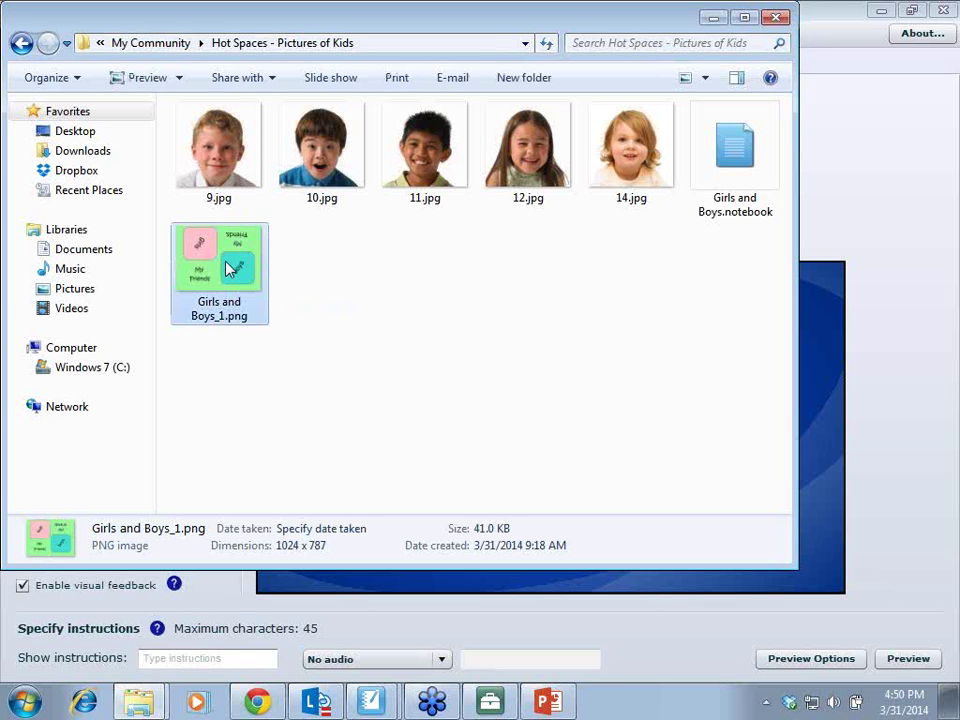
pyautogui.doubleClick(228, 268)
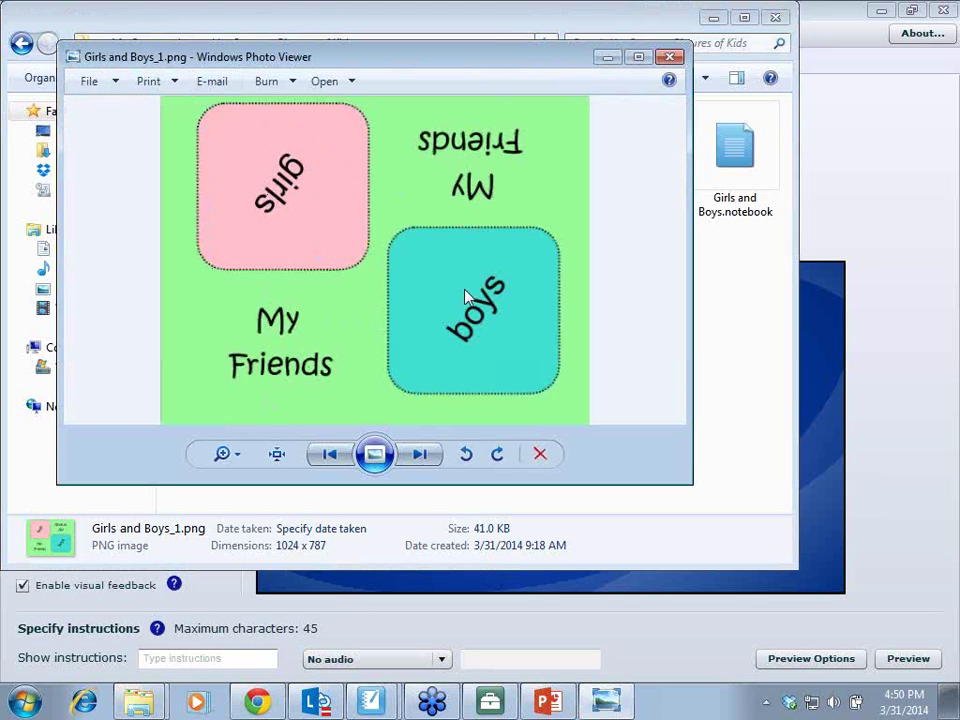
pyautogui.click(672, 58)
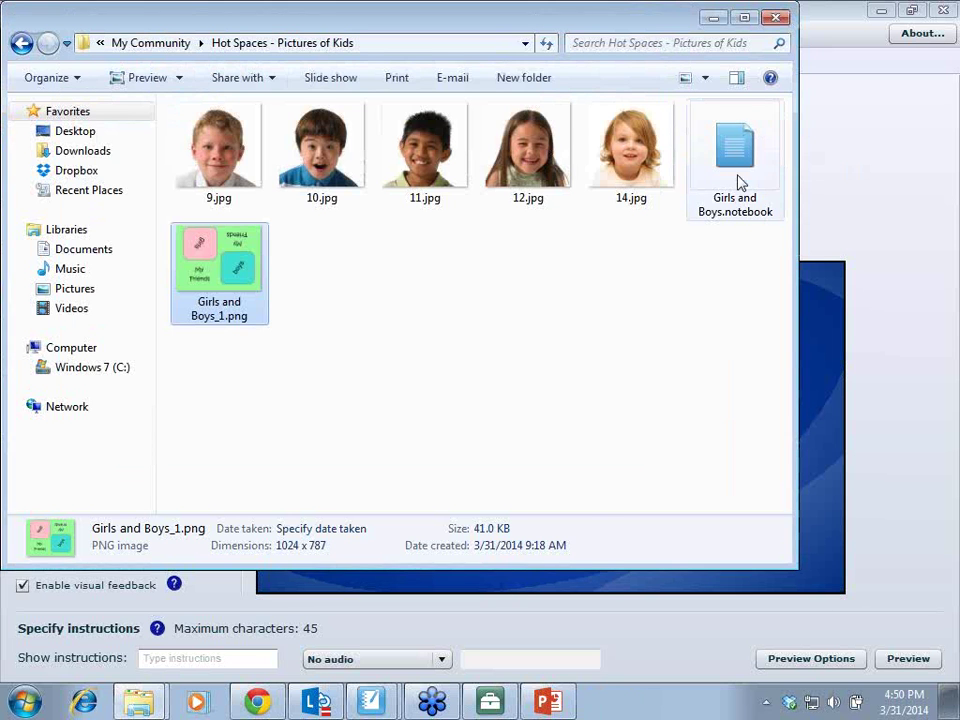
pyautogui.click(313, 306)
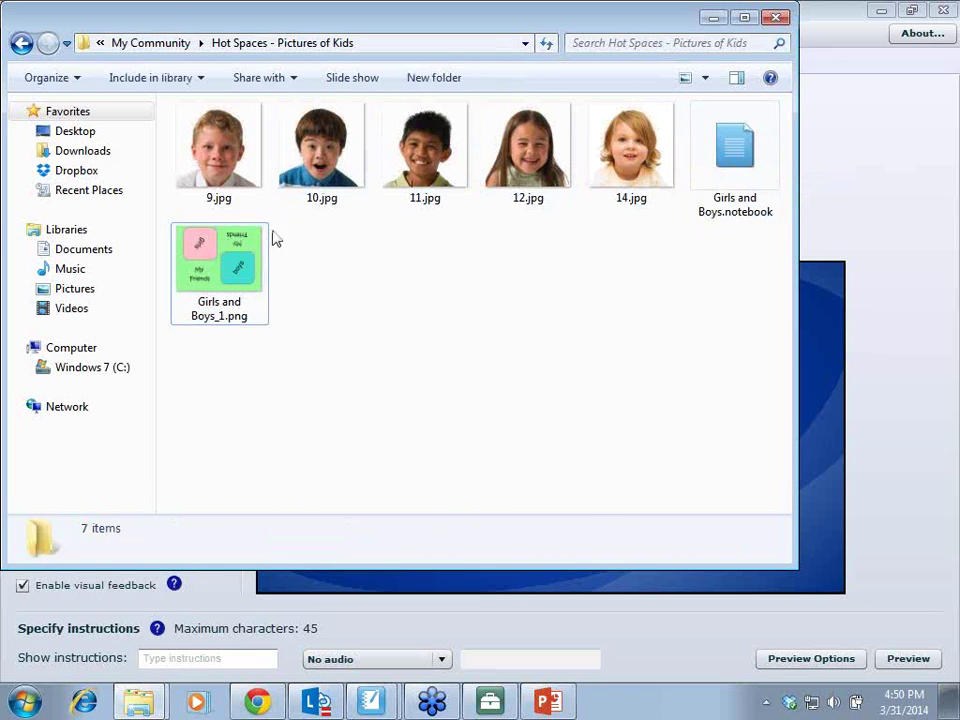
pyautogui.click(21, 43)
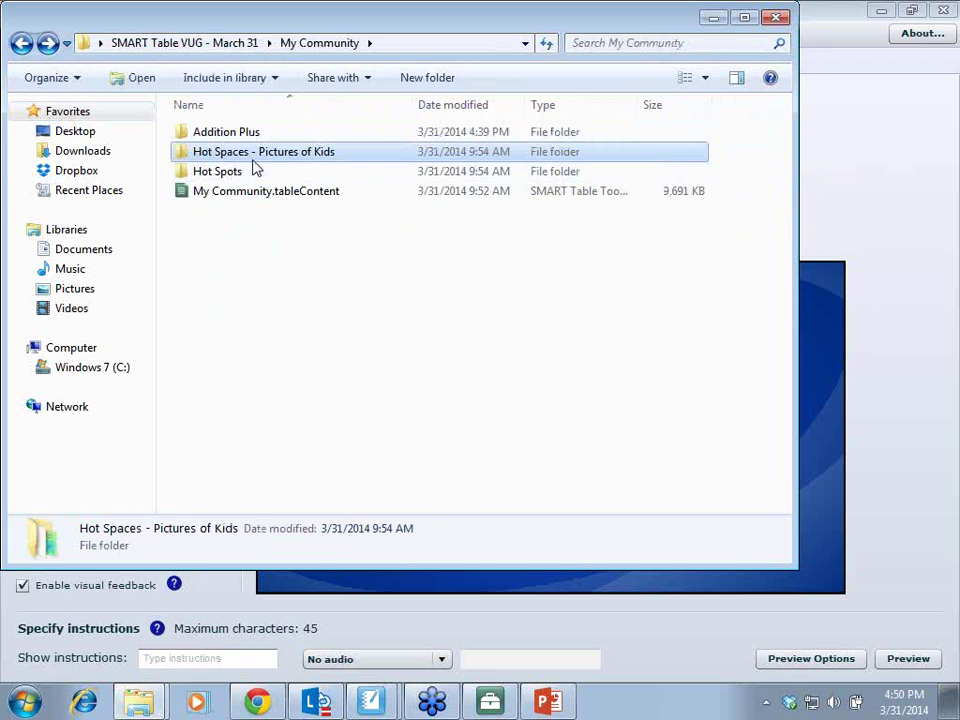
pyautogui.click(713, 18)
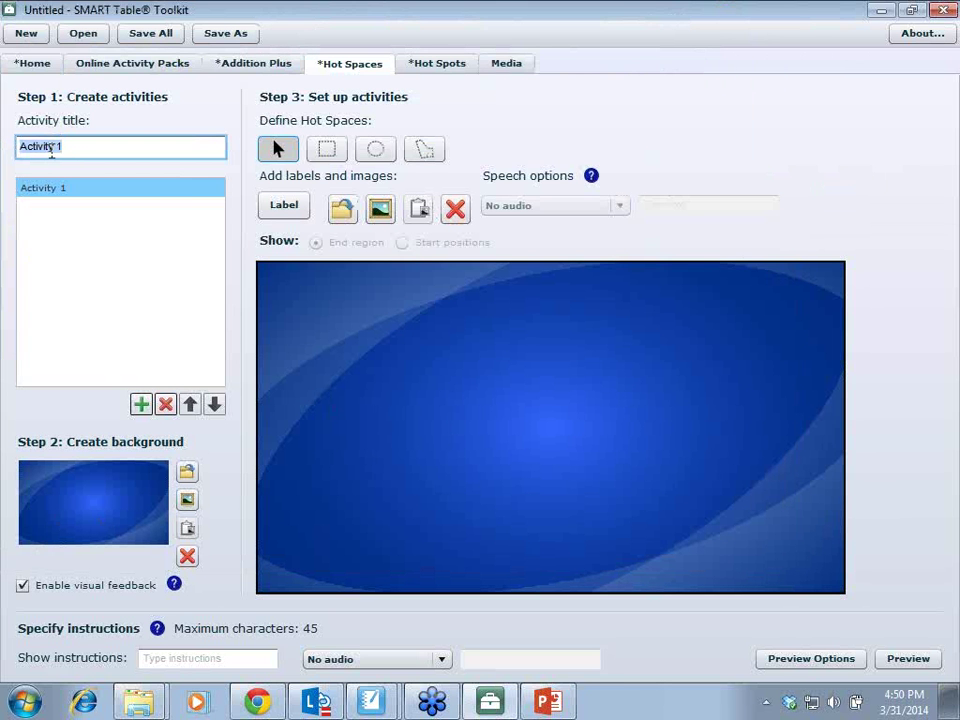
# Step: Title the activity "Girl & boys" and choose Girls and Boys_1.png from the Hot Spaces - Pictures of Kids folder as its background
pyautogui.write('Girl & boys')
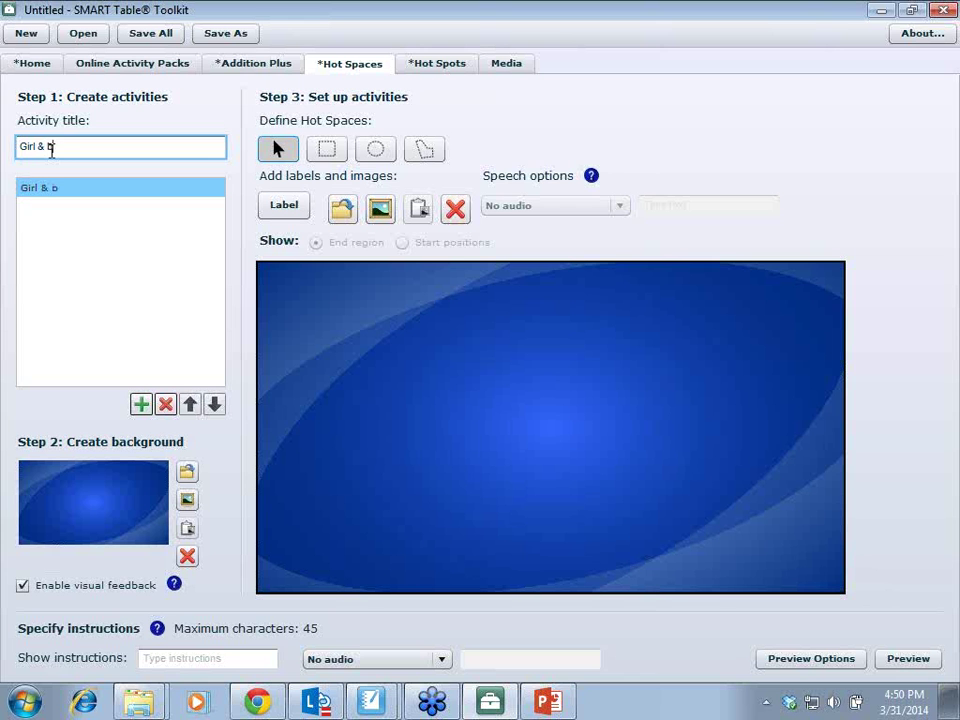
pyautogui.click(93, 505)
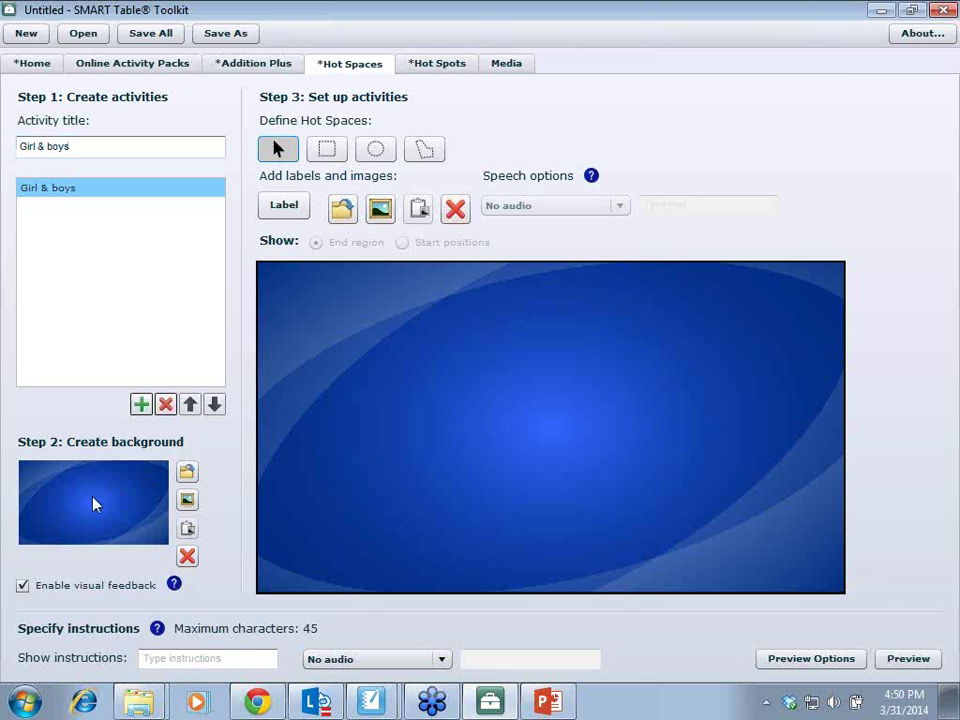
pyautogui.click(187, 478)
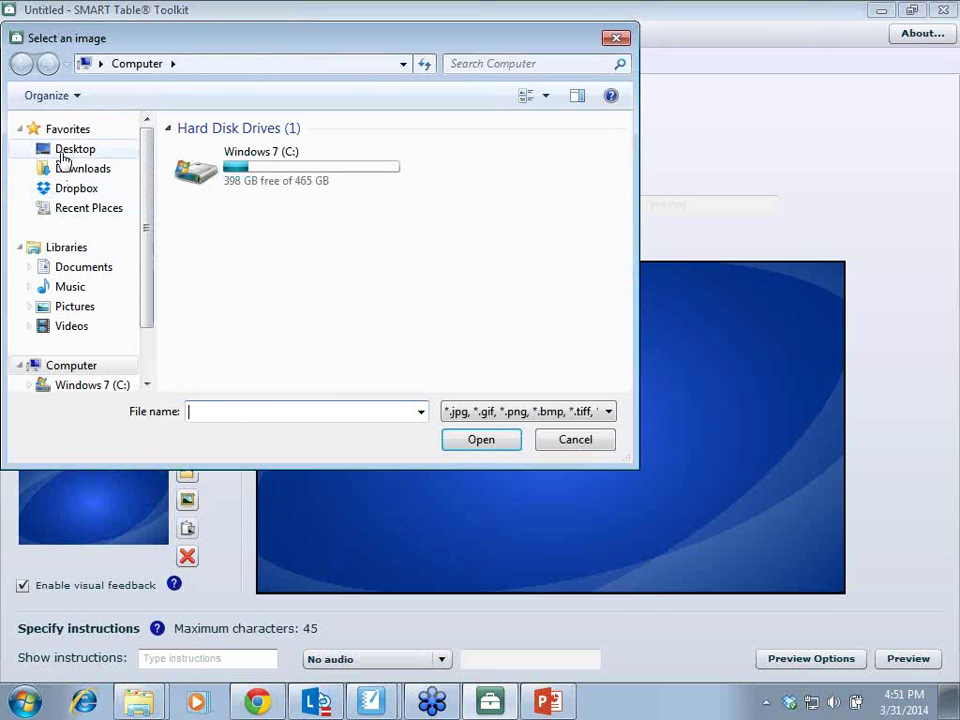
pyautogui.click(75, 150)
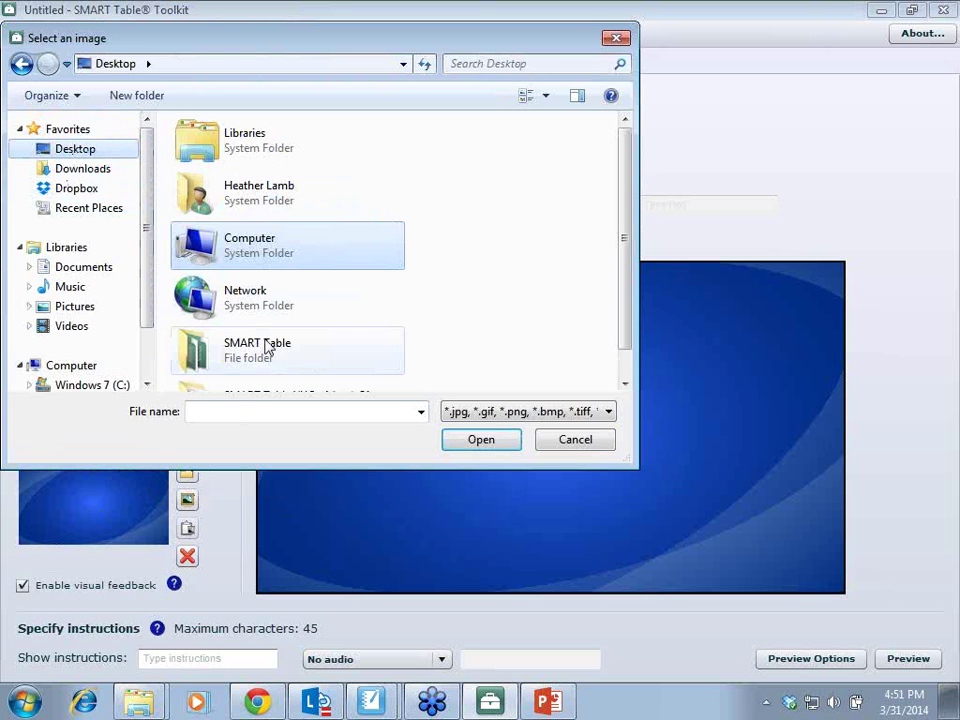
pyautogui.scroll(-1, 455, 277)
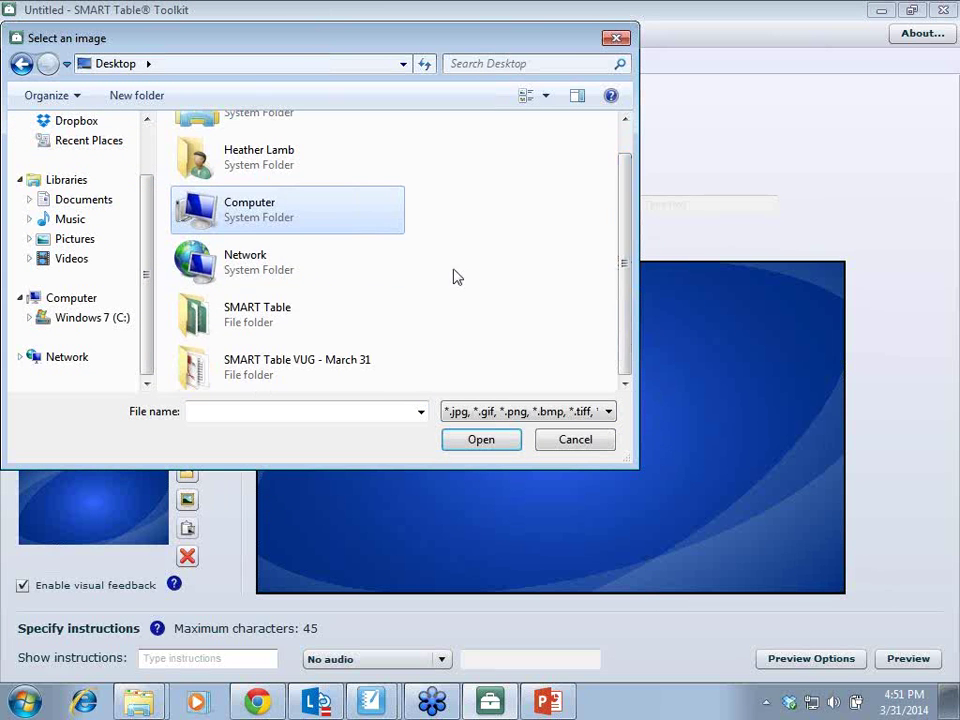
pyautogui.doubleClick(290, 362)
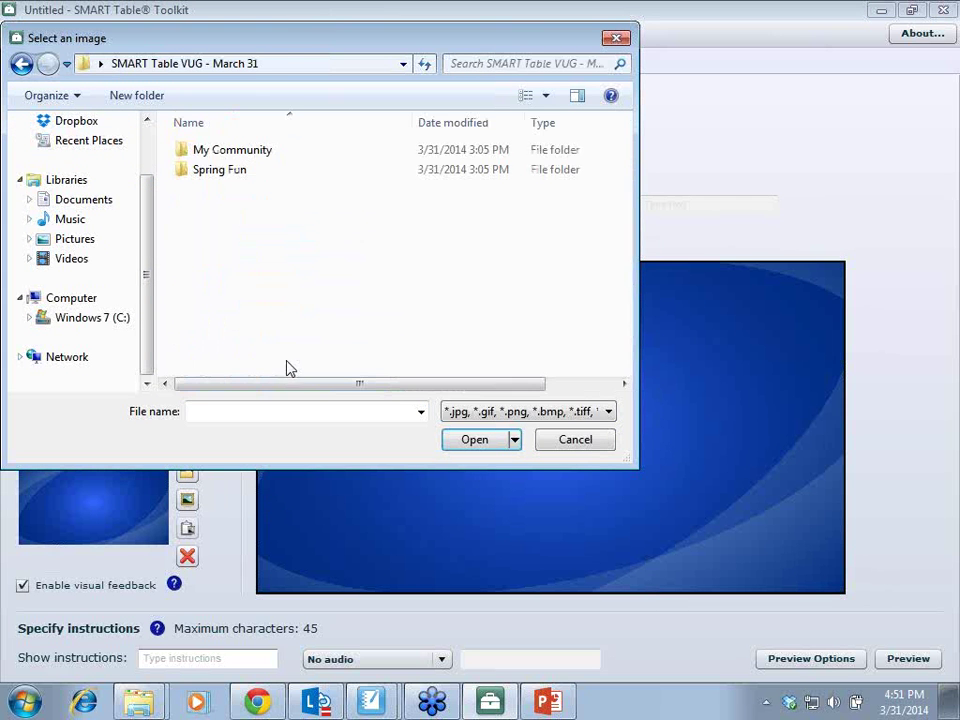
pyautogui.doubleClick(237, 152)
pyautogui.doubleClick(236, 172)
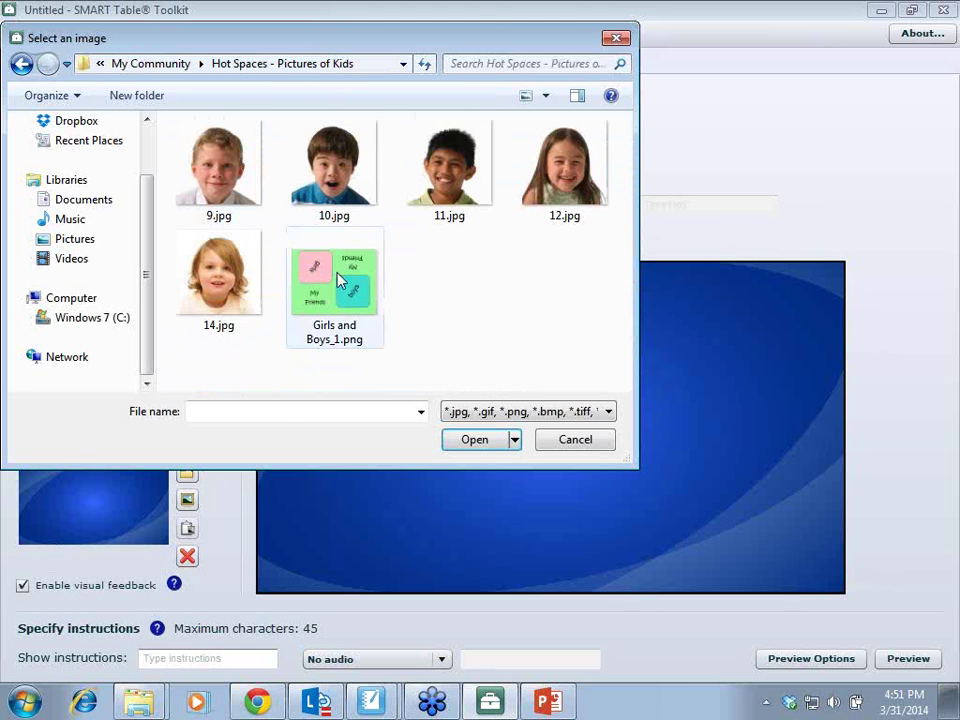
pyautogui.doubleClick(340, 282)
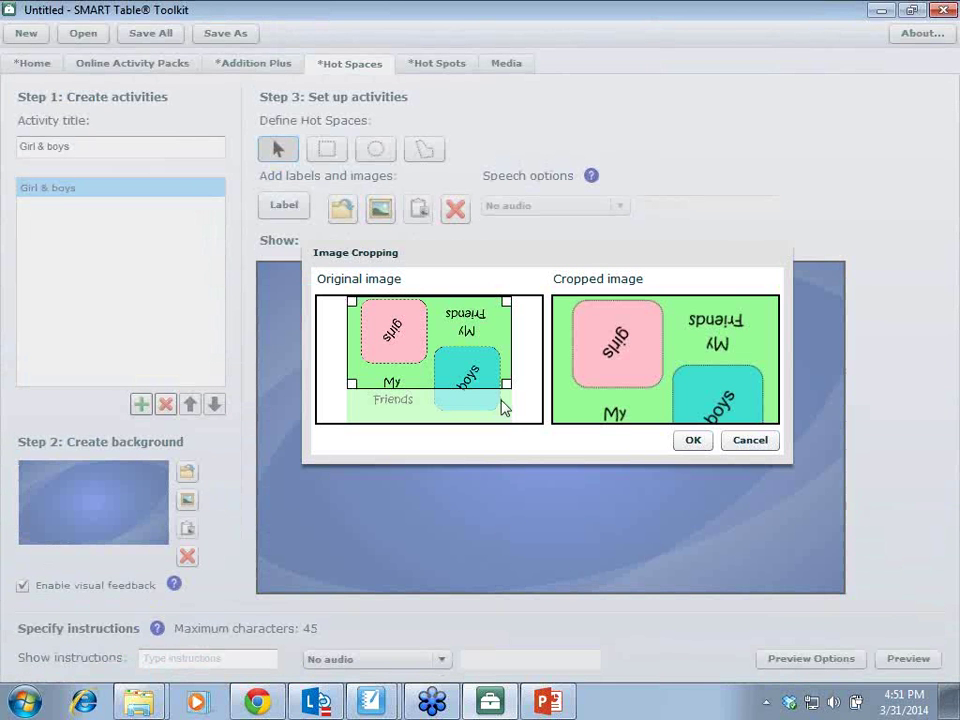
# Step: Crop the background to include both coloured boxes and both My Friends captions, trimming the outer green edges, and apply it
pyautogui.moveTo(503, 407)
pyautogui.mouseDown()
pyautogui.moveTo(506, 392)
pyautogui.moveTo(510, 414)
pyautogui.mouseUp()
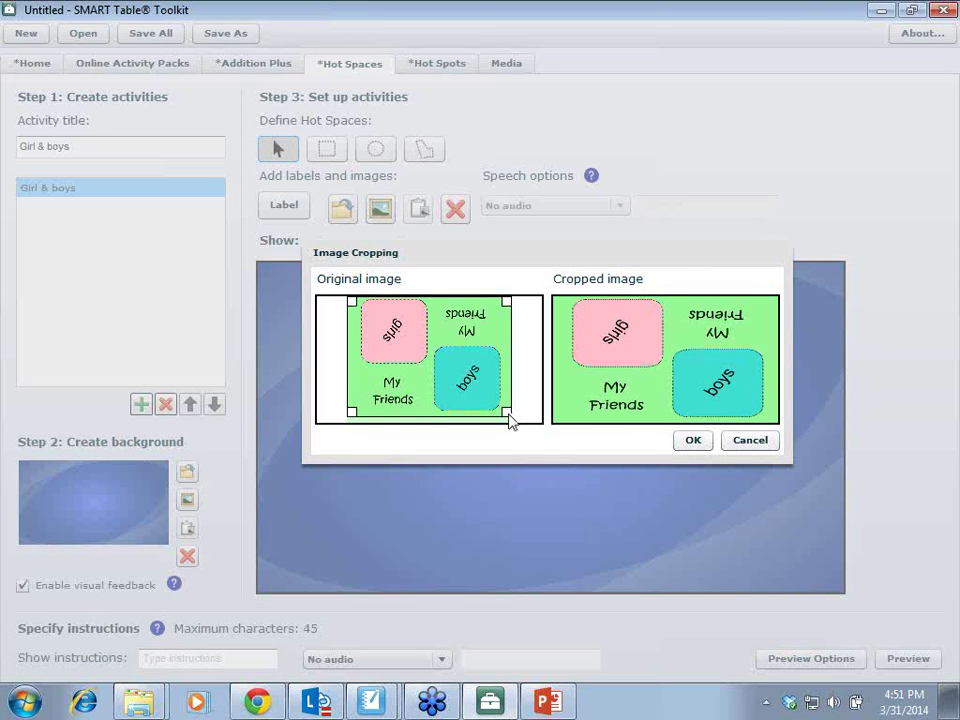
pyautogui.moveTo(510, 420); pyautogui.dragTo(506, 418)
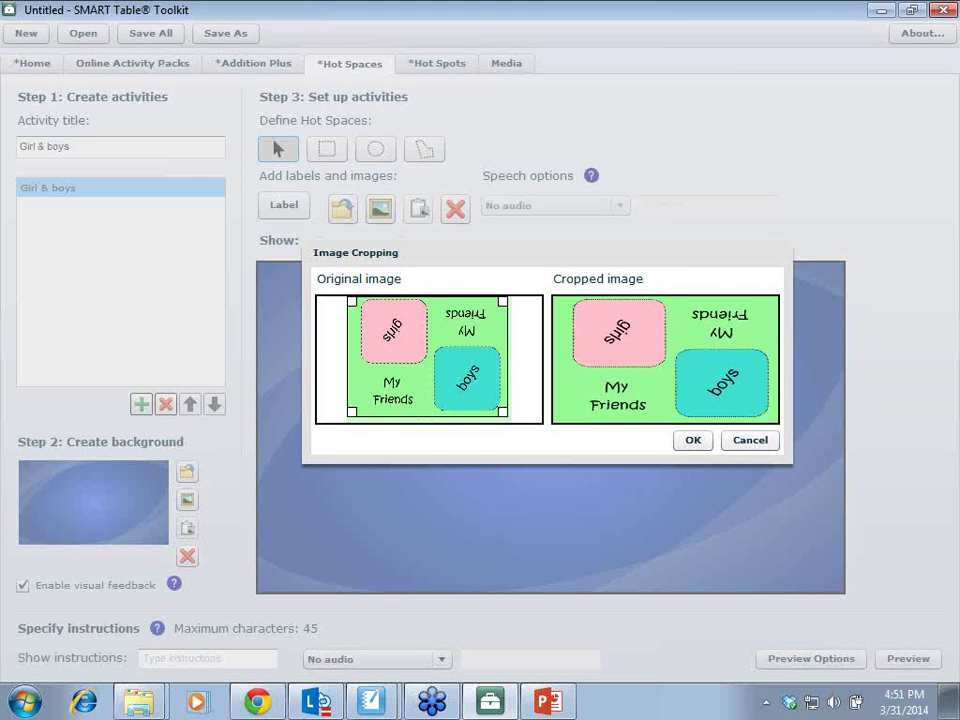
pyautogui.moveTo(352, 412); pyautogui.dragTo(359, 412)
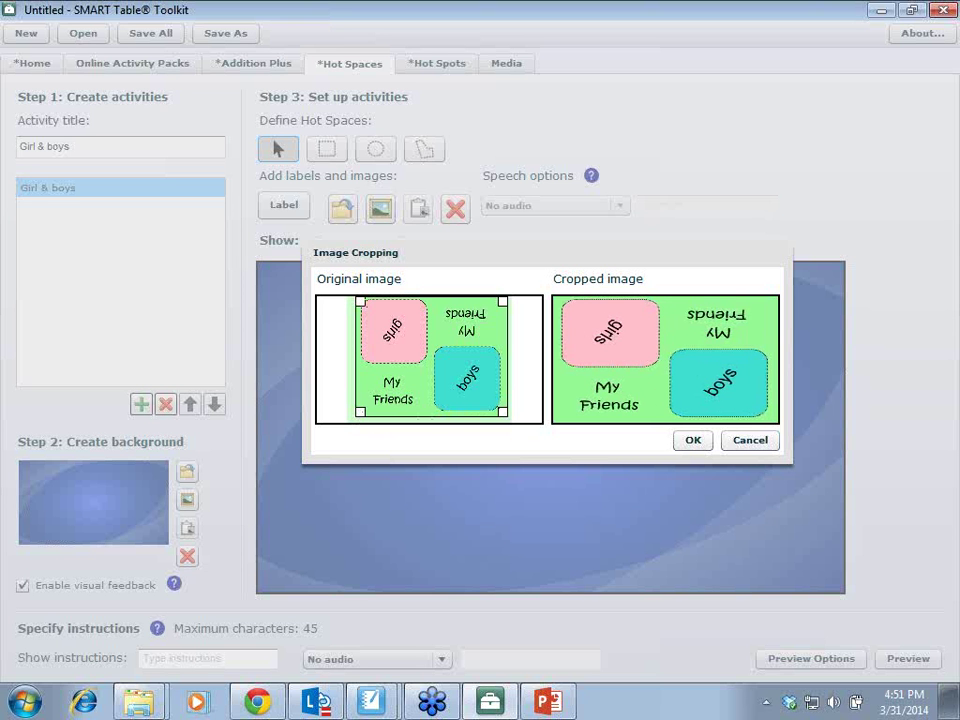
pyautogui.click(692, 441)
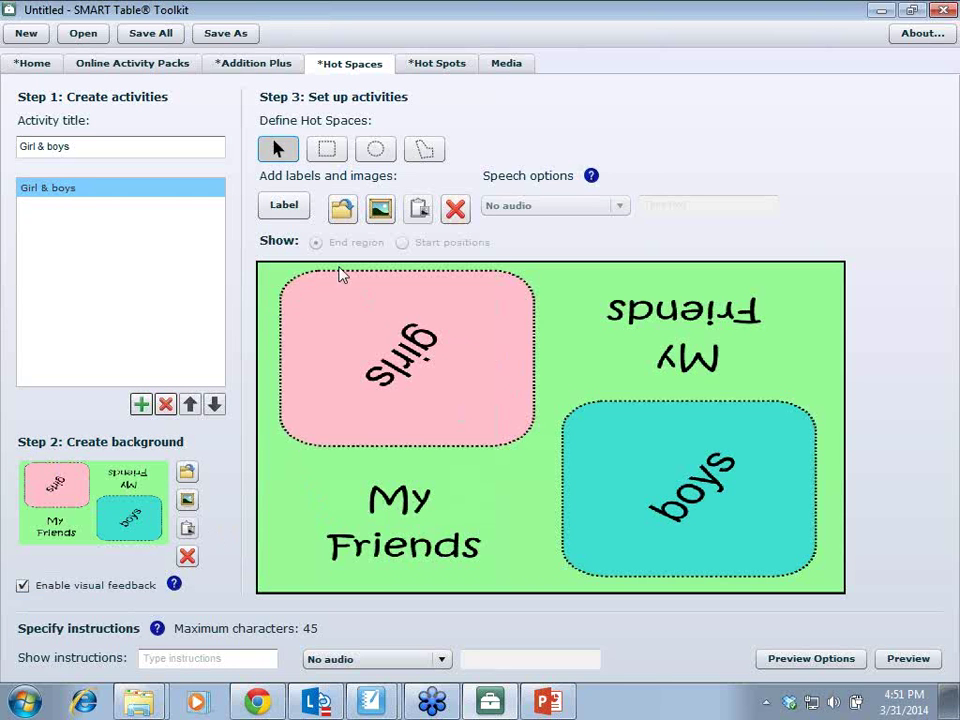
# Step: Draw a rectangular hot space over the pink girls box and adjust its position within the box
pyautogui.click(328, 153)
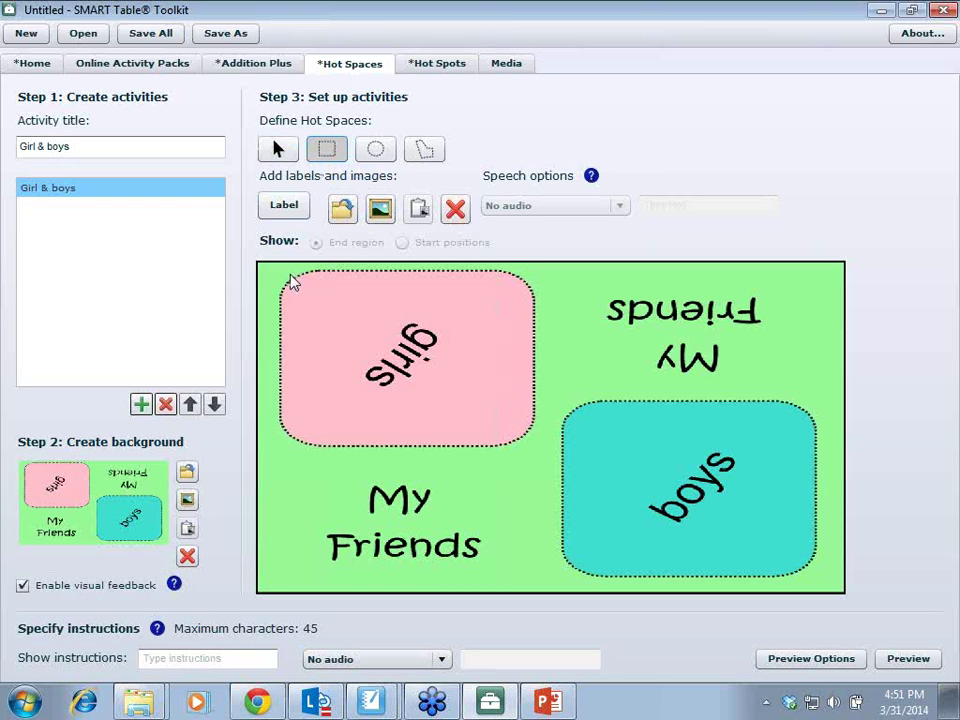
pyautogui.moveTo(289, 279); pyautogui.dragTo(528, 440)
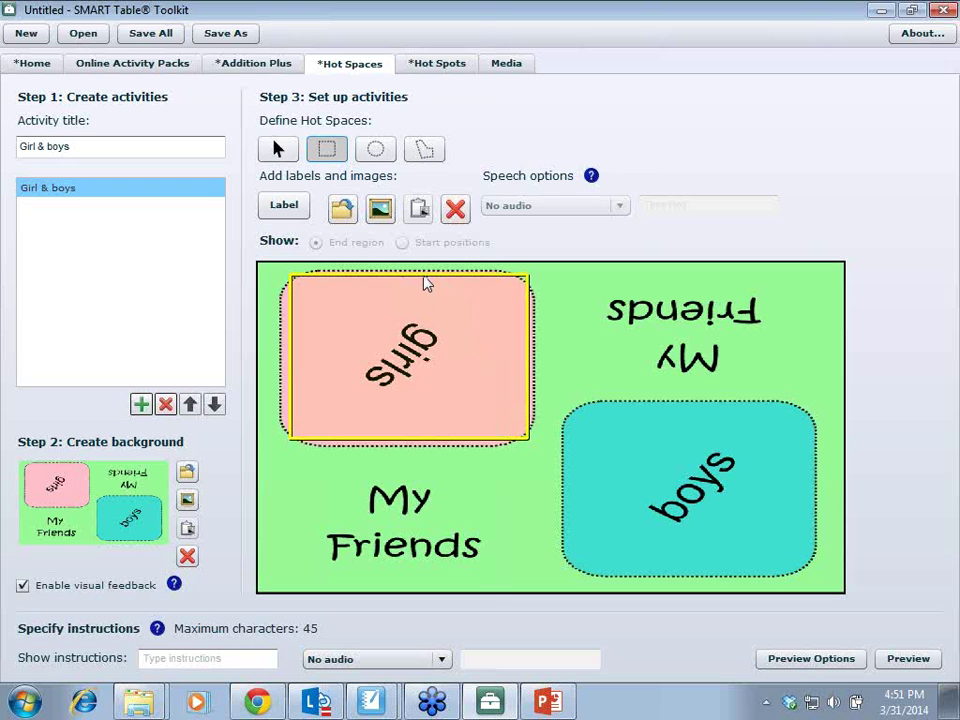
pyautogui.click(278, 150)
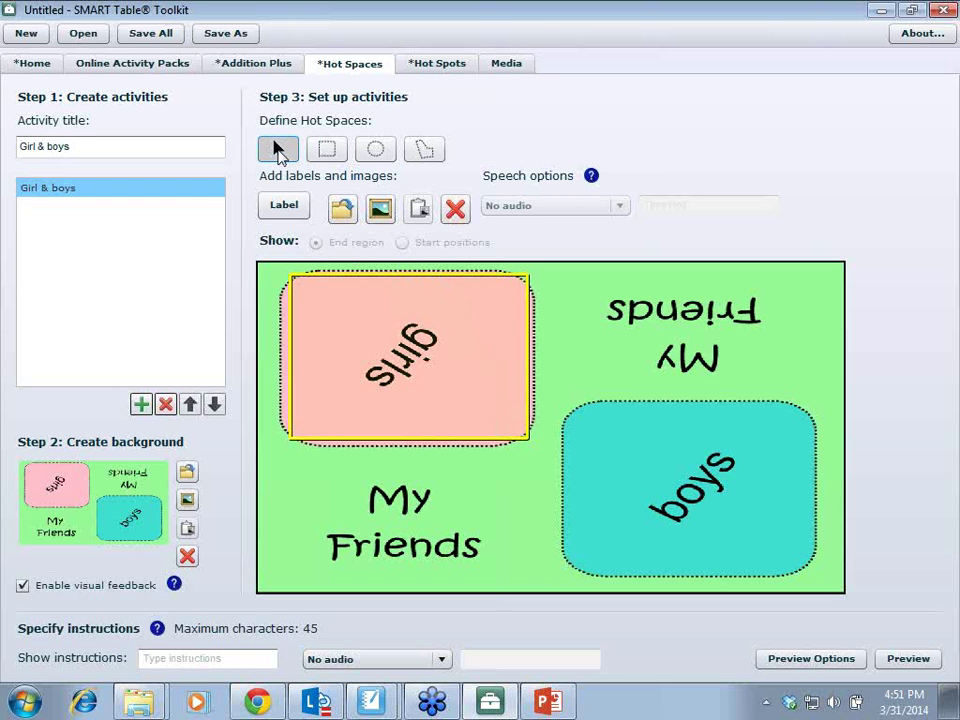
pyautogui.click(398, 287)
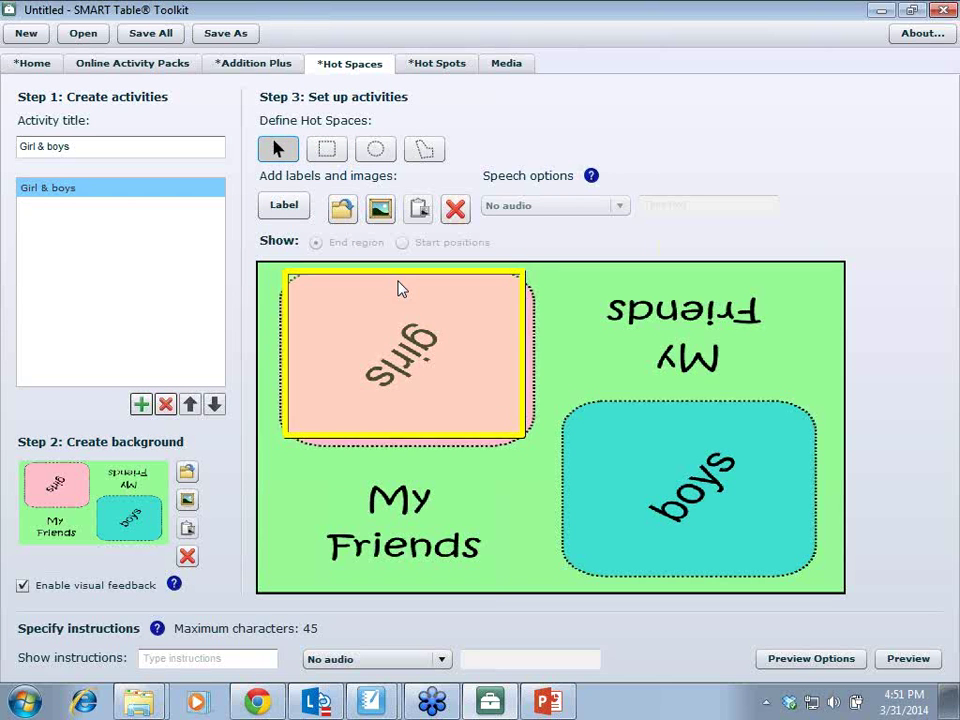
# Step: Draw a small extra rectangular hot space inside the girls area and delete it
pyautogui.click(327, 149)
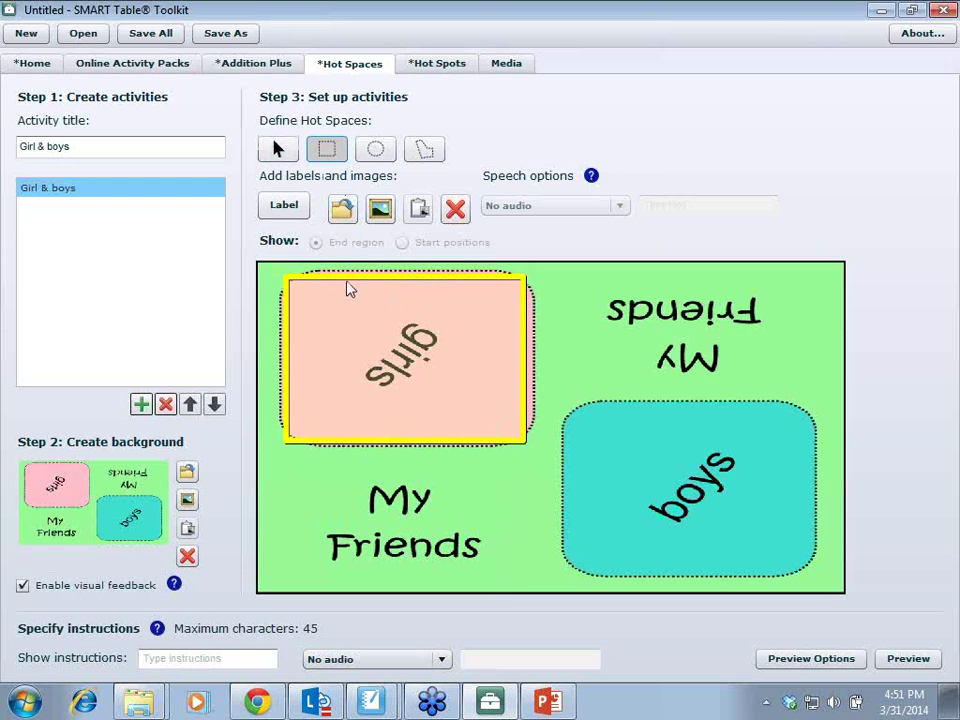
pyautogui.moveTo(348, 278); pyautogui.dragTo(396, 313)
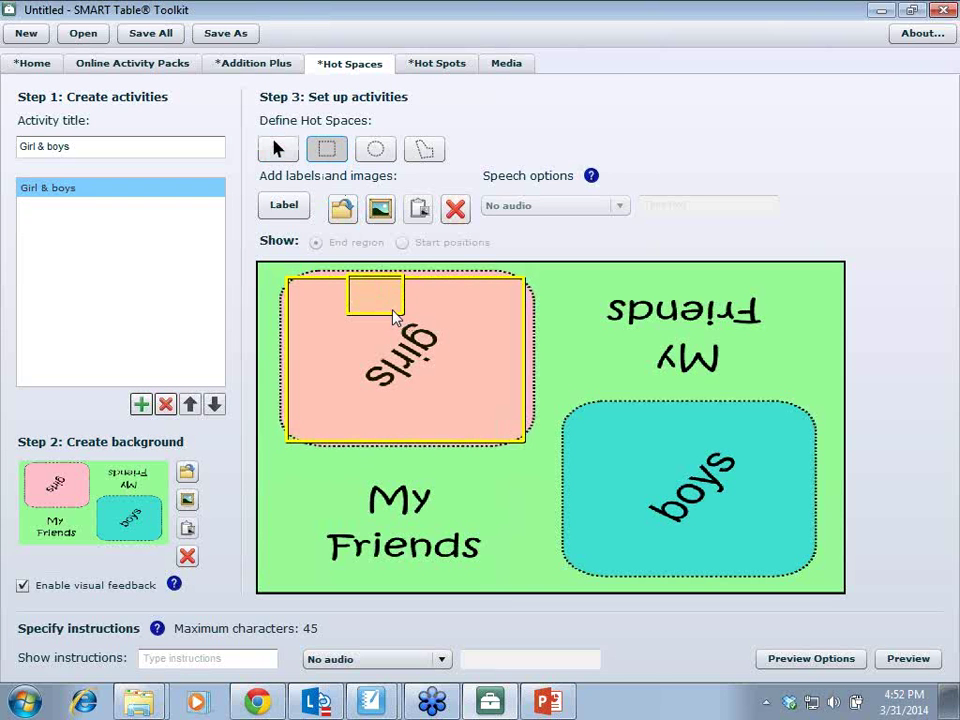
pyautogui.click(278, 149)
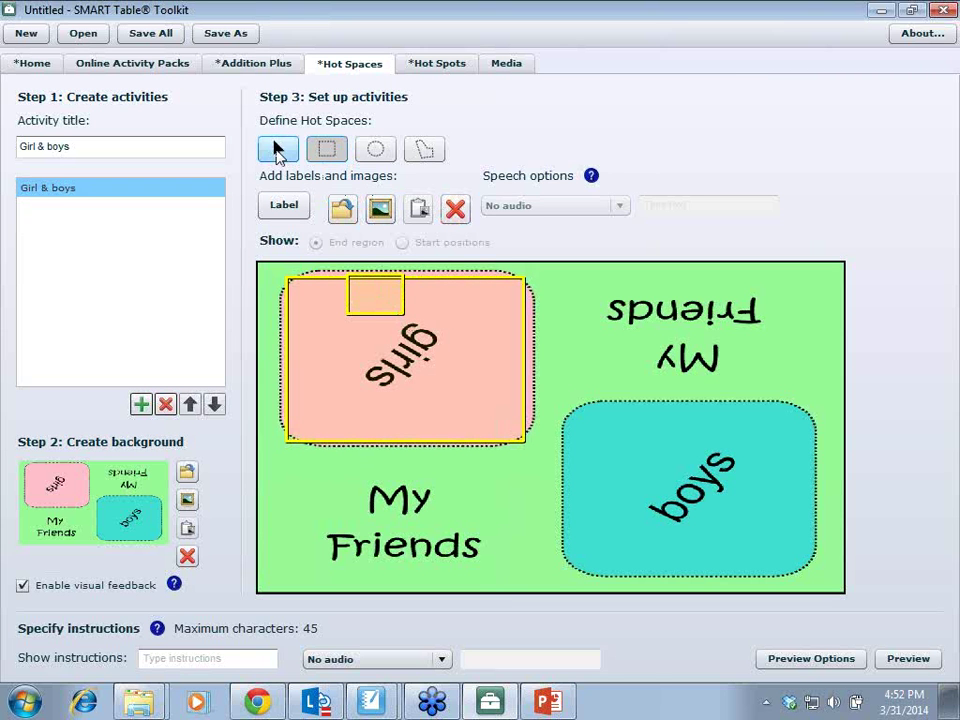
pyautogui.moveTo(401, 323); pyautogui.dragTo(396, 318)
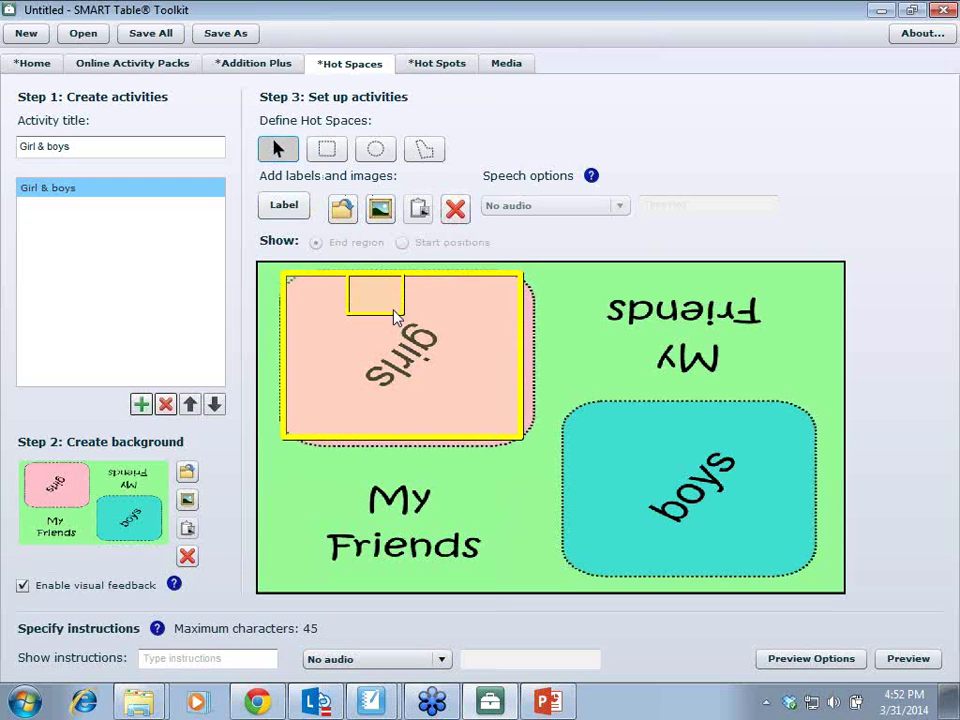
pyautogui.click(455, 208)
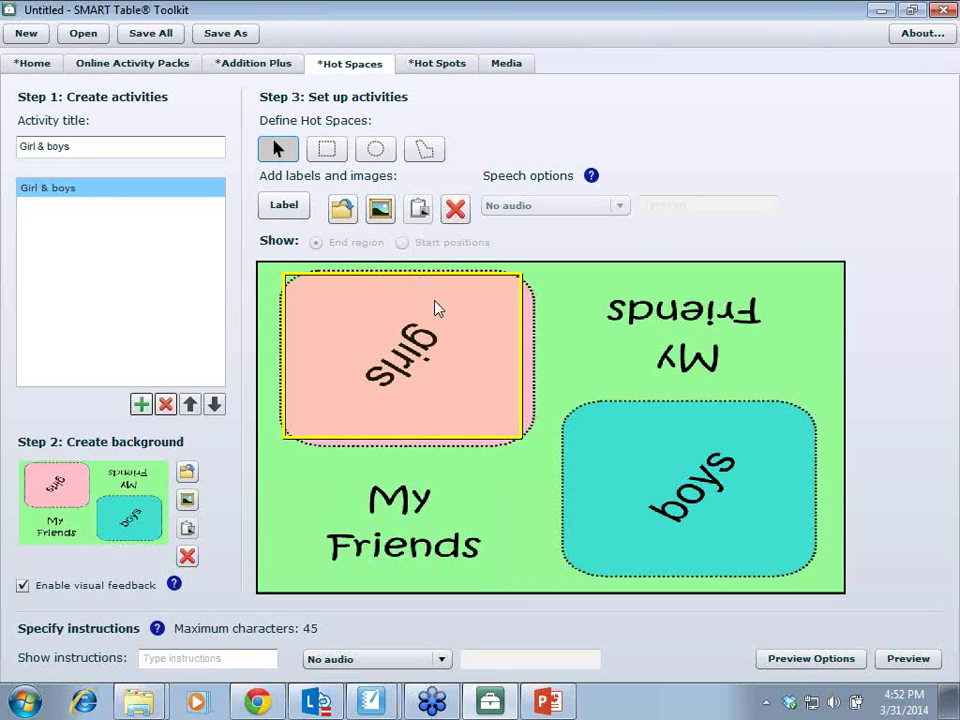
# Step: Draw a rectangular hot space covering the blue boys box and return to the selection tool
pyautogui.click(324, 151)
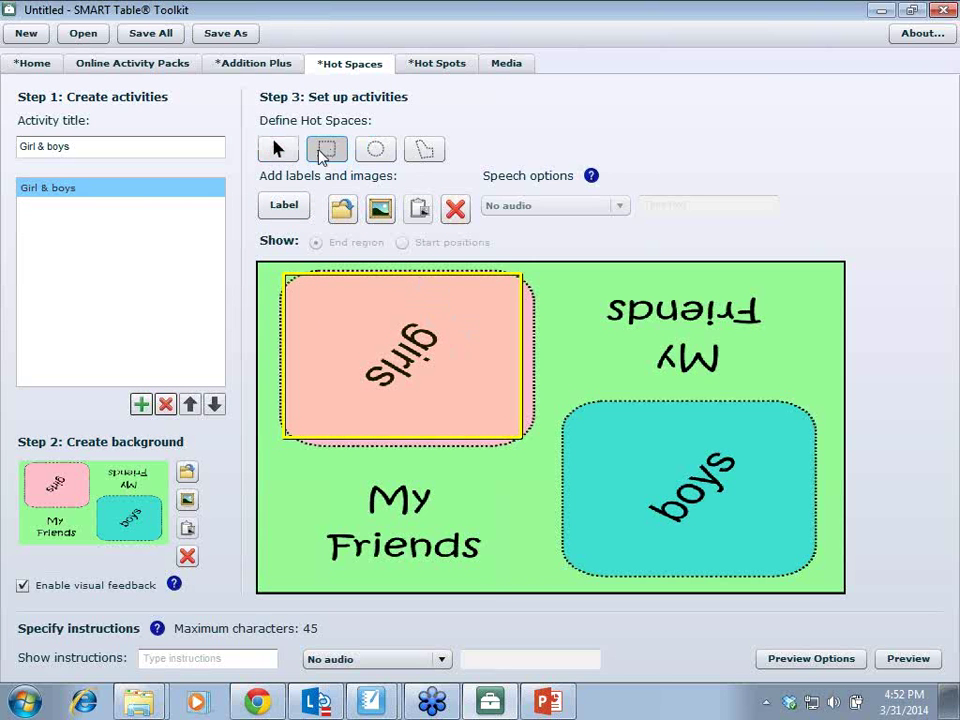
pyautogui.moveTo(569, 409); pyautogui.dragTo(805, 562)
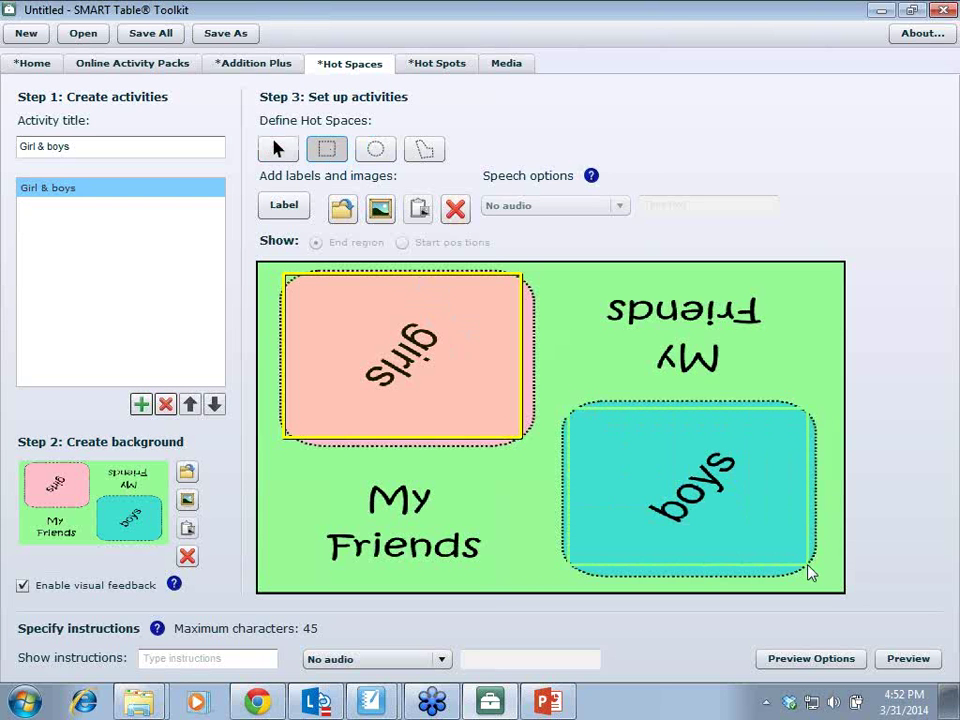
pyautogui.moveTo(810, 572); pyautogui.dragTo(812, 573)
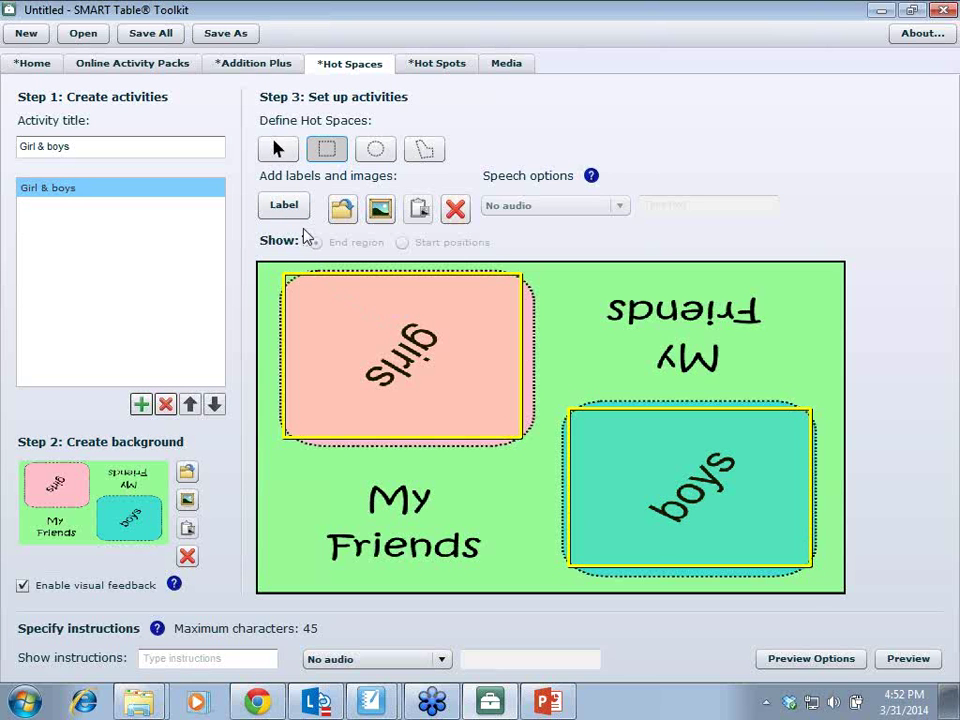
pyautogui.click(278, 150)
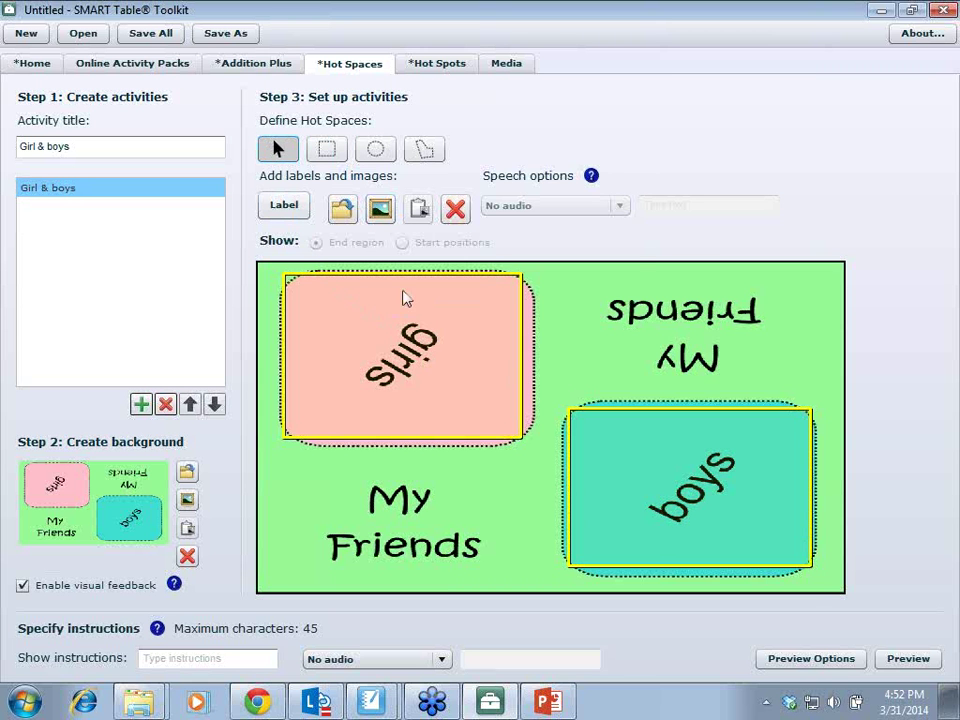
# Step: Browse for images to add in Desktop > SMART Table VUG - March 31 > My Community > Hot Spaces - Pictures of Kids
pyautogui.click(341, 208)
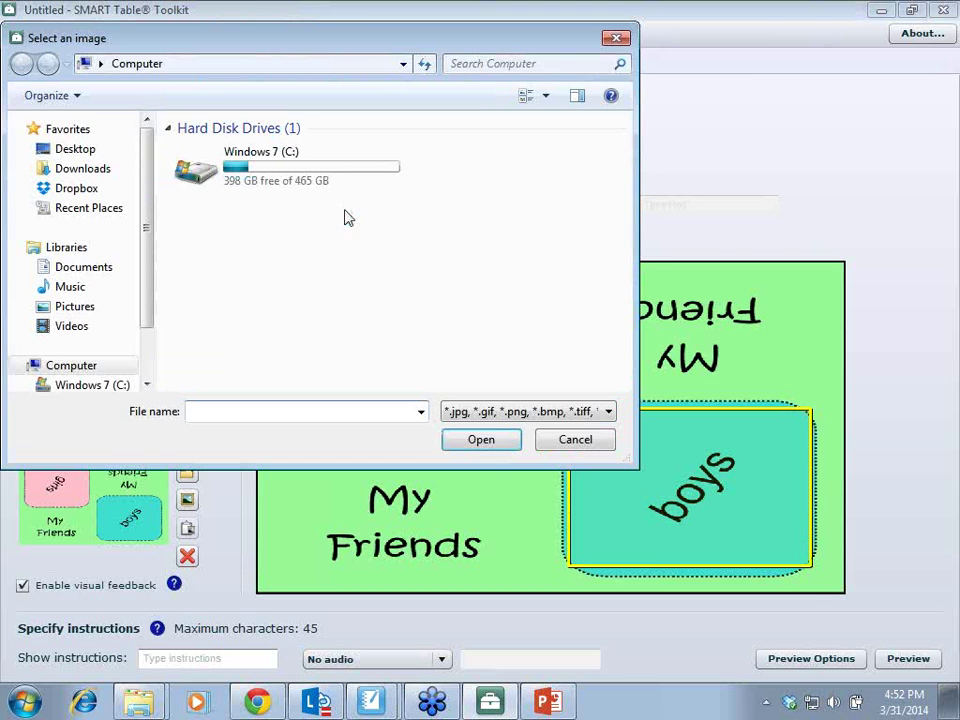
pyautogui.click(73, 149)
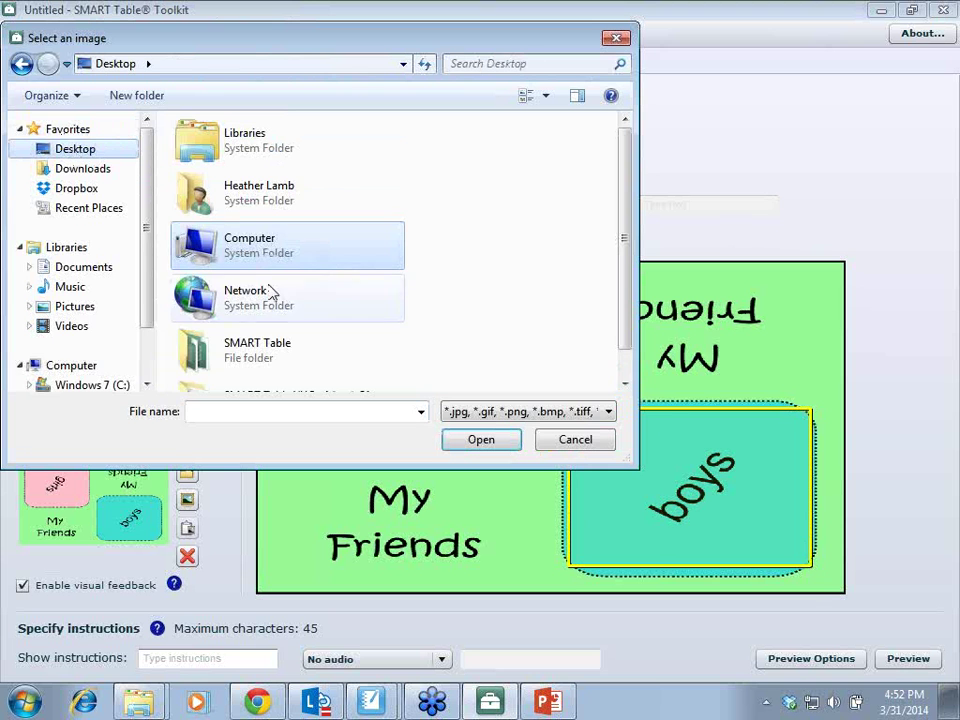
pyautogui.moveTo(622, 261); pyautogui.dragTo(632, 325)
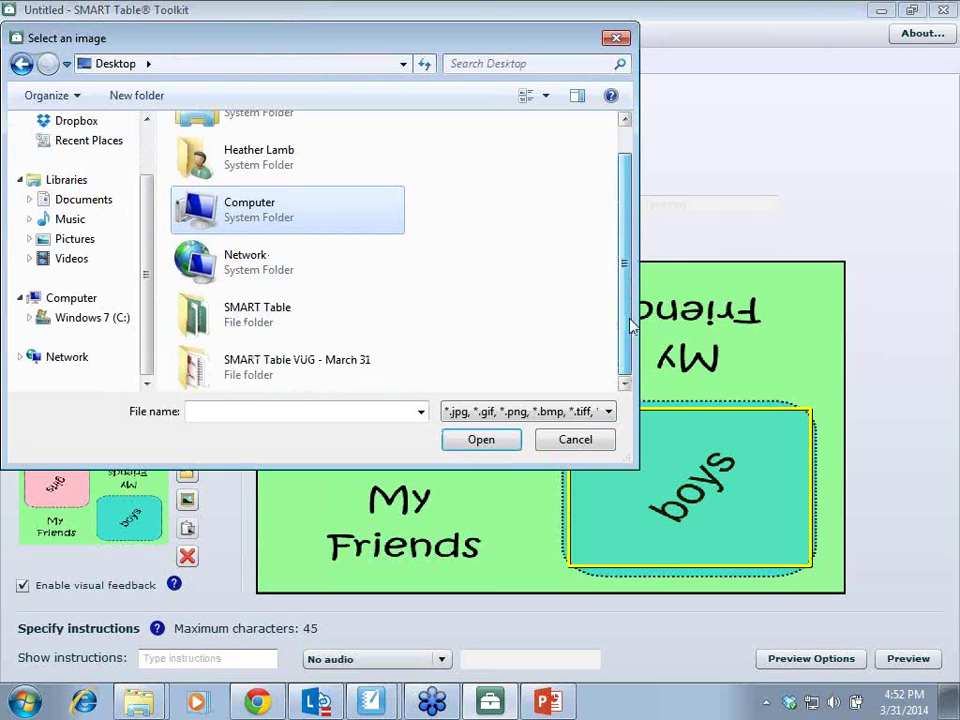
pyautogui.doubleClick(328, 369)
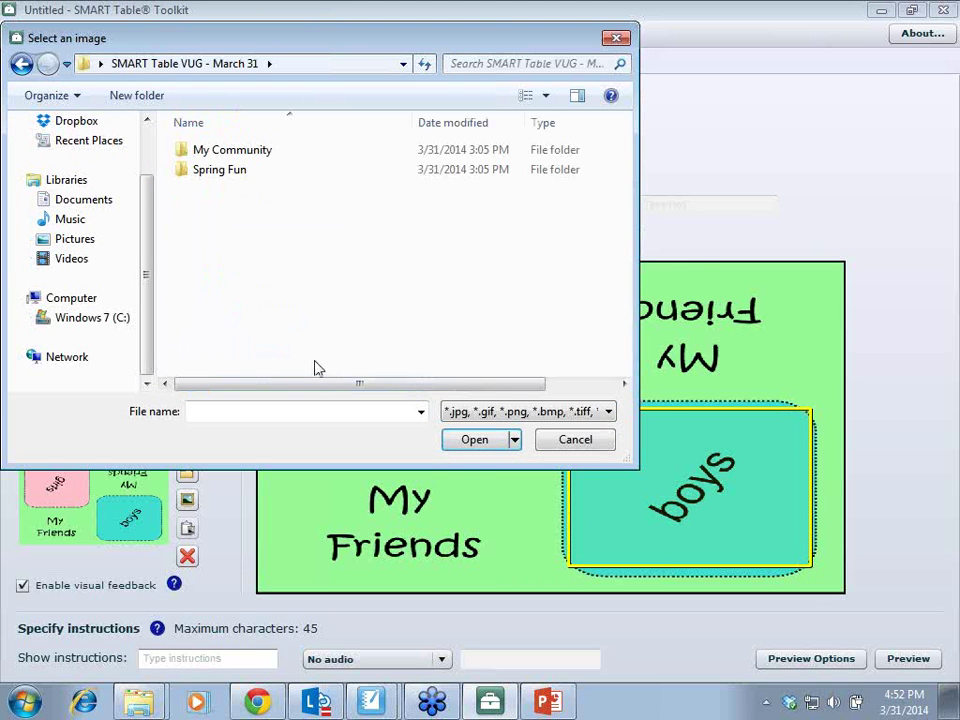
pyautogui.doubleClick(218, 151)
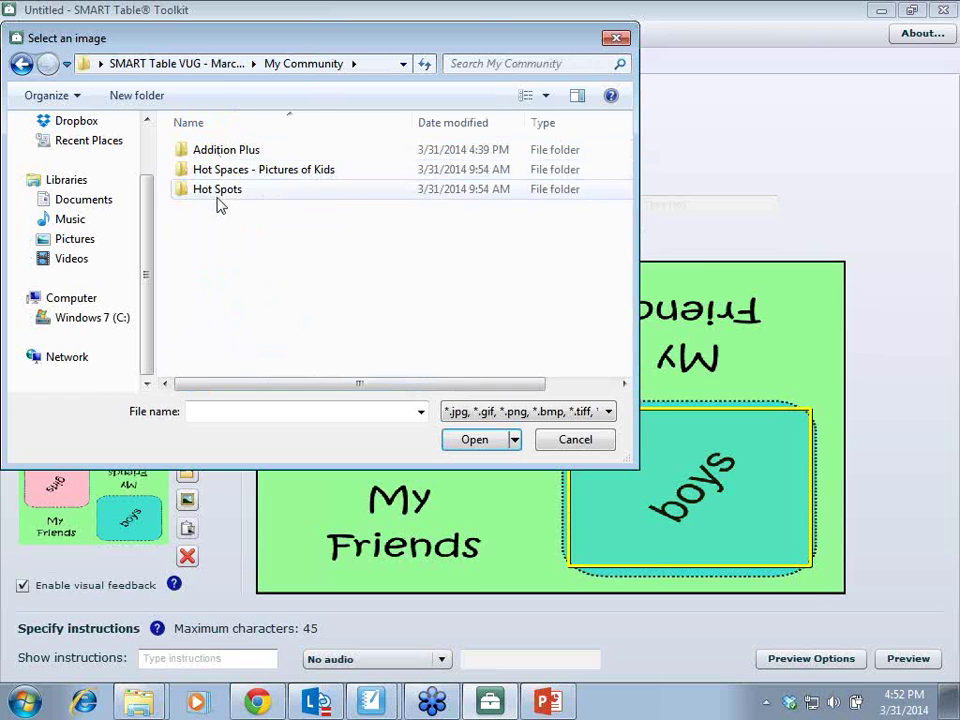
pyautogui.doubleClick(212, 169)
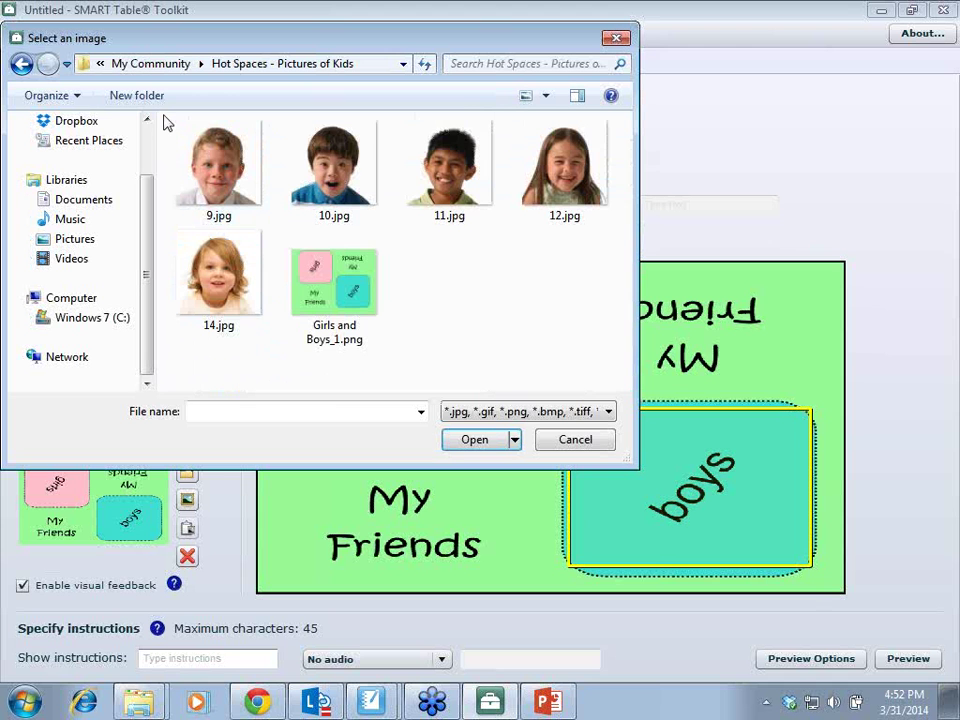
# Step: Select 9.jpg, 10.jpg, 11.jpg, 12.jpg, 14.jpg and Girls and Boys_1.png together and open them for import
pyautogui.moveTo(165, 117); pyautogui.dragTo(615, 225)
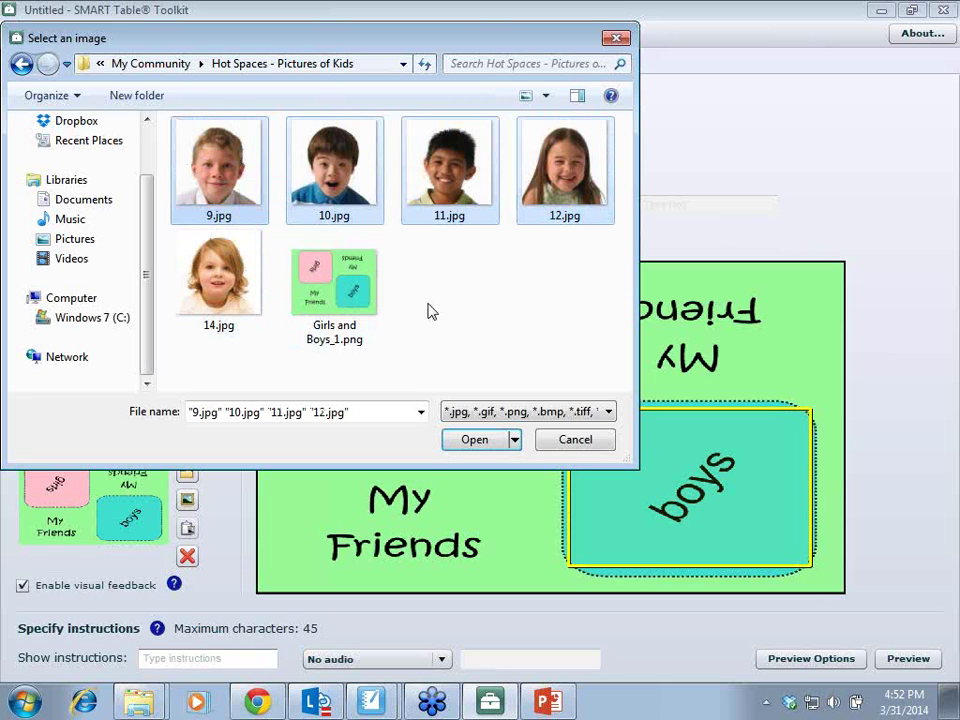
pyautogui.click(281, 257)
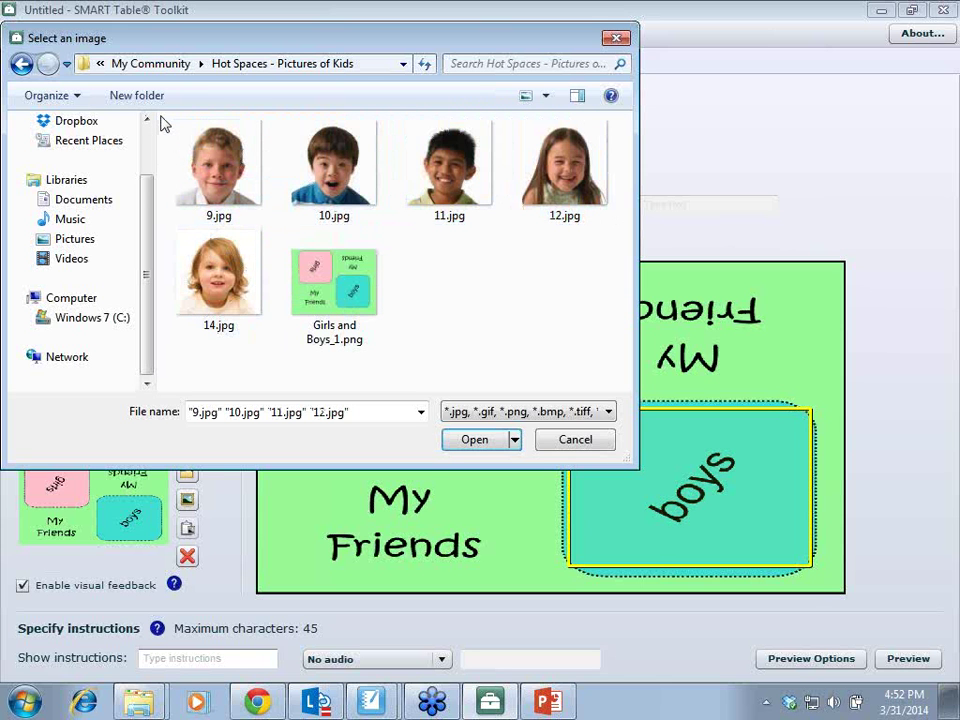
pyautogui.moveTo(164, 123); pyautogui.dragTo(540, 290)
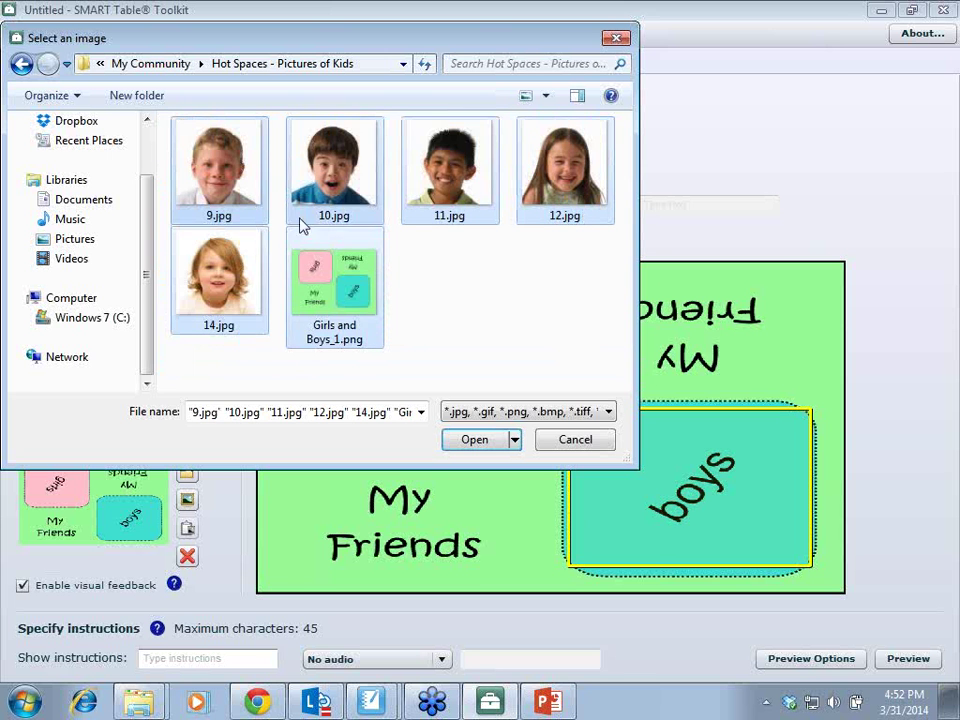
pyautogui.click(491, 445)
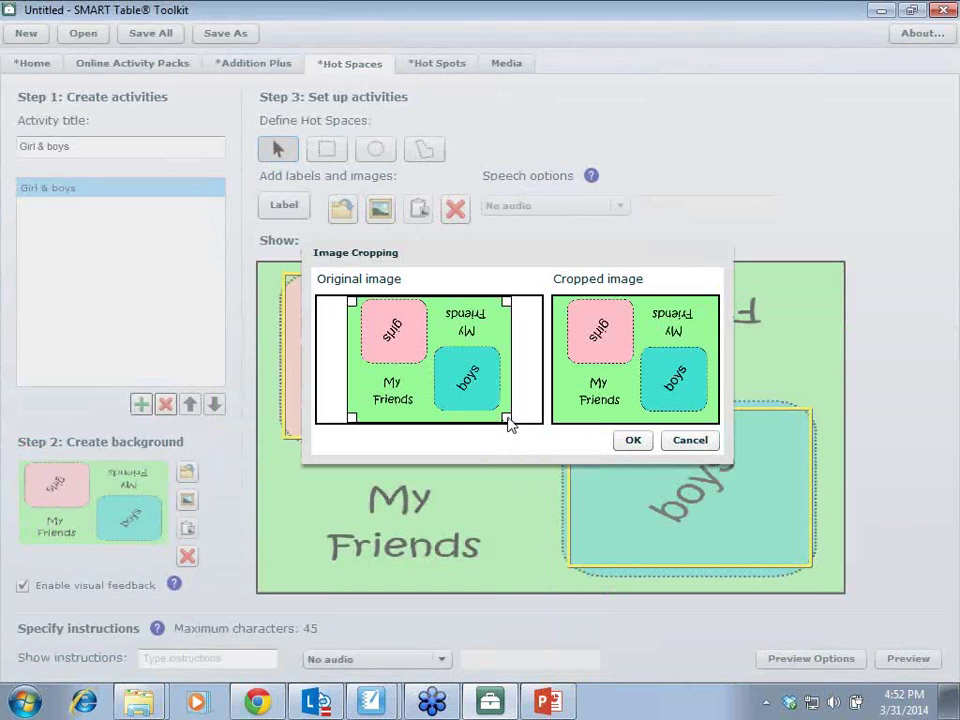
# Step: Accept the default crop for each of the imported pictures so they are added to the activity
pyautogui.click(633, 441)
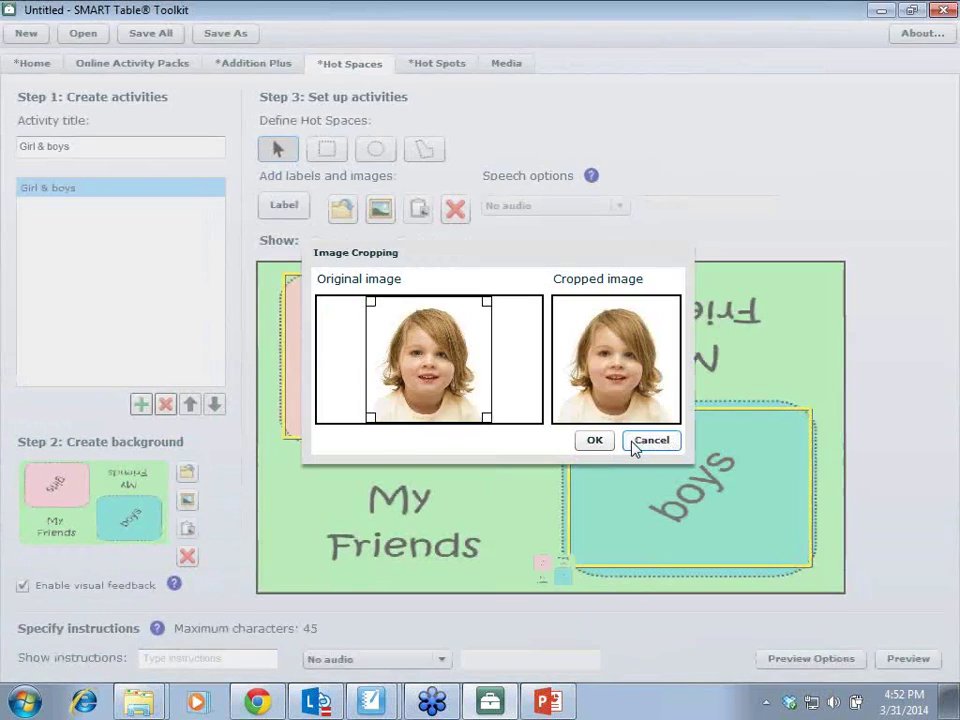
pyautogui.click(595, 441)
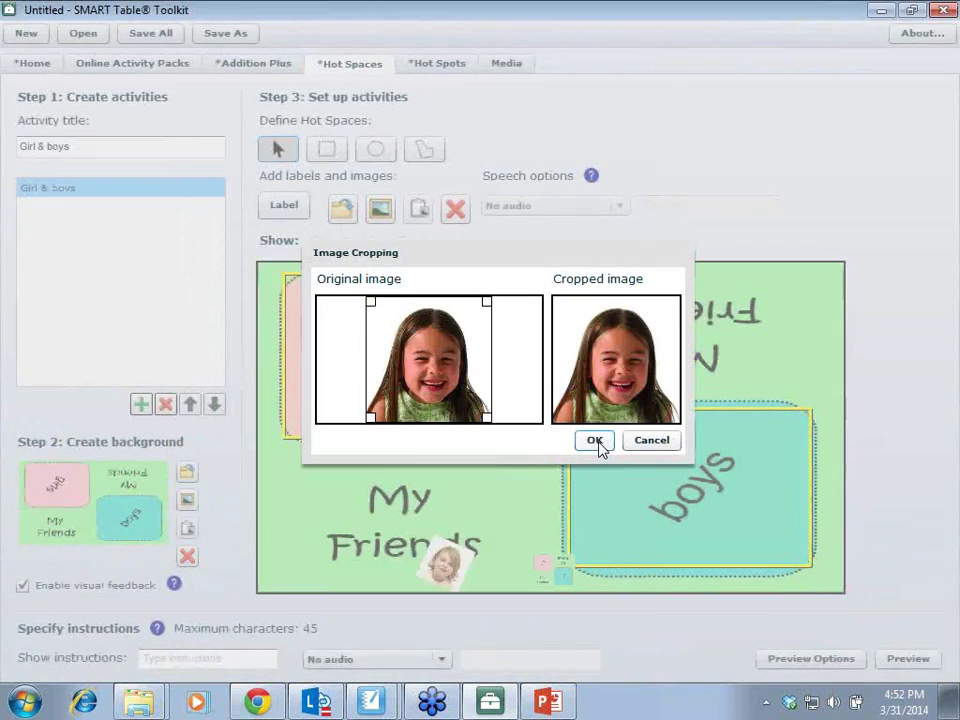
pyautogui.click(597, 442)
pyautogui.click(595, 441)
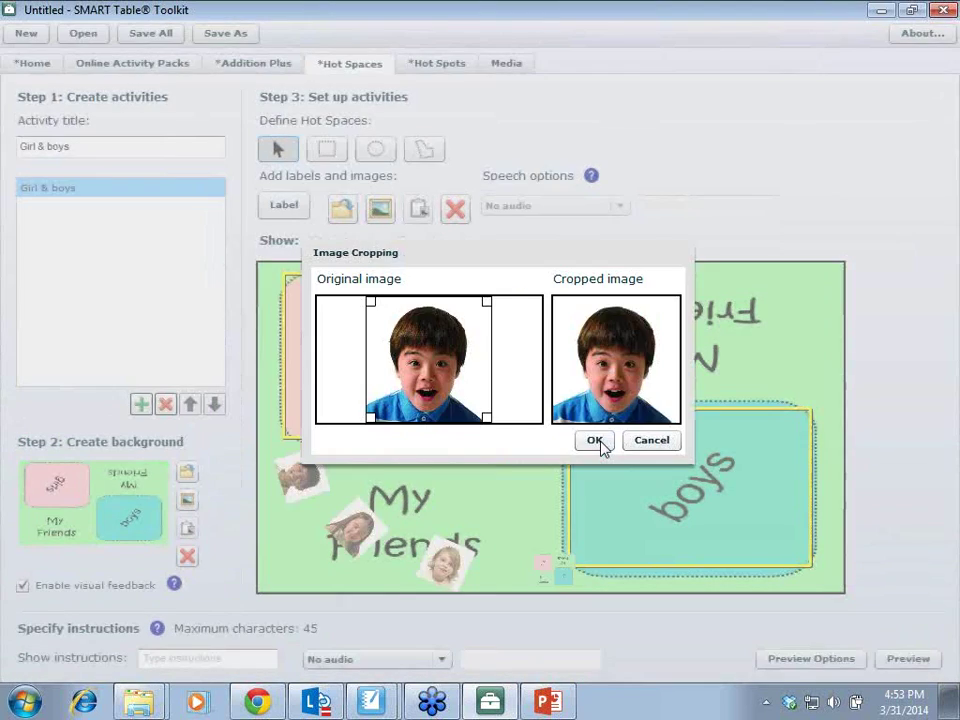
pyautogui.click(596, 442)
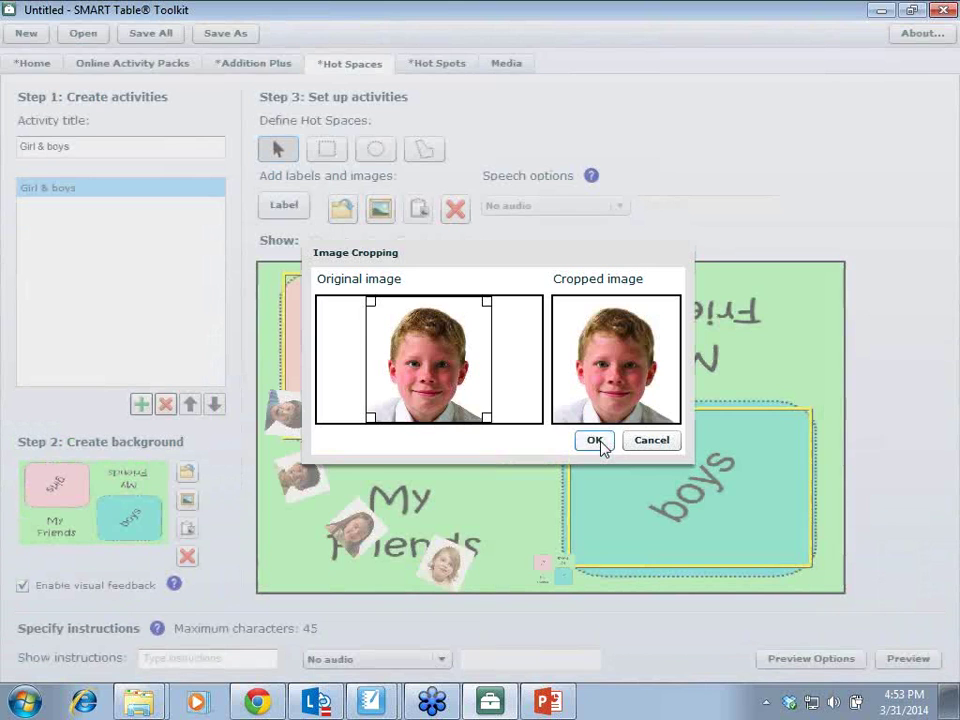
pyautogui.click(596, 442)
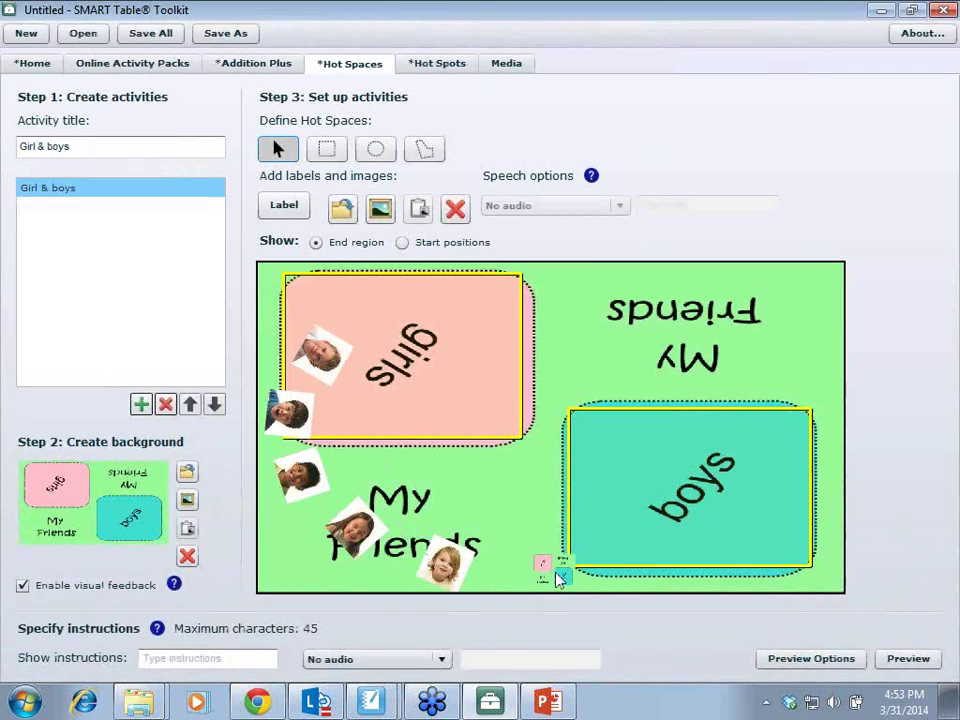
# Step: Delete the small Girls and Boys picture, then place 9.jpg and 10.jpg in the boys area and 14.jpg and 11.jpg in the girls area
pyautogui.moveTo(560, 578); pyautogui.dragTo(588, 322)
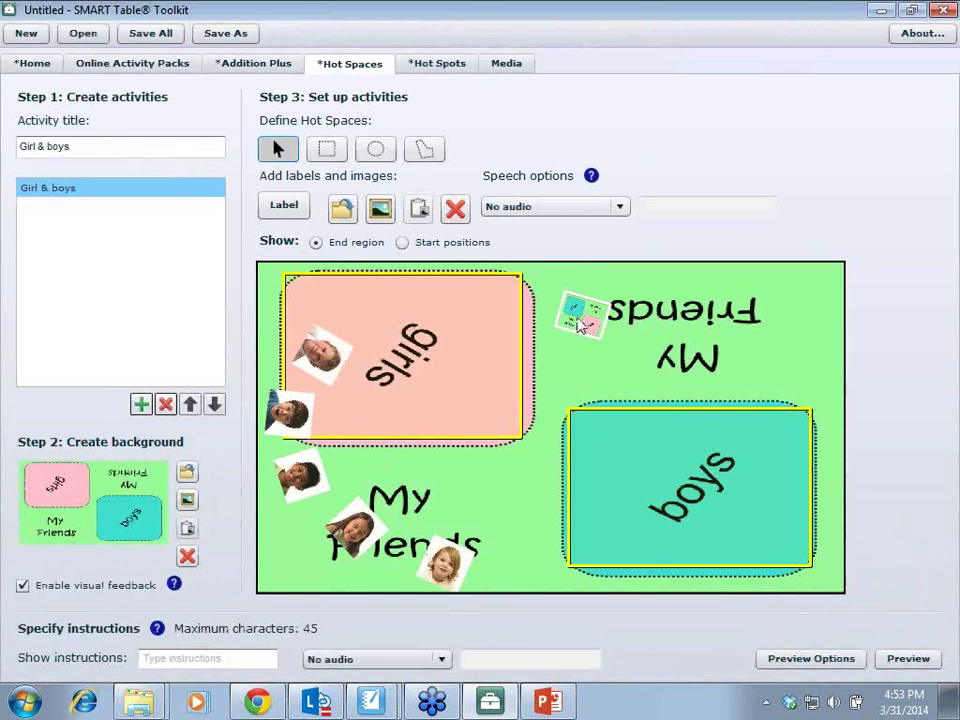
pyautogui.click(455, 208)
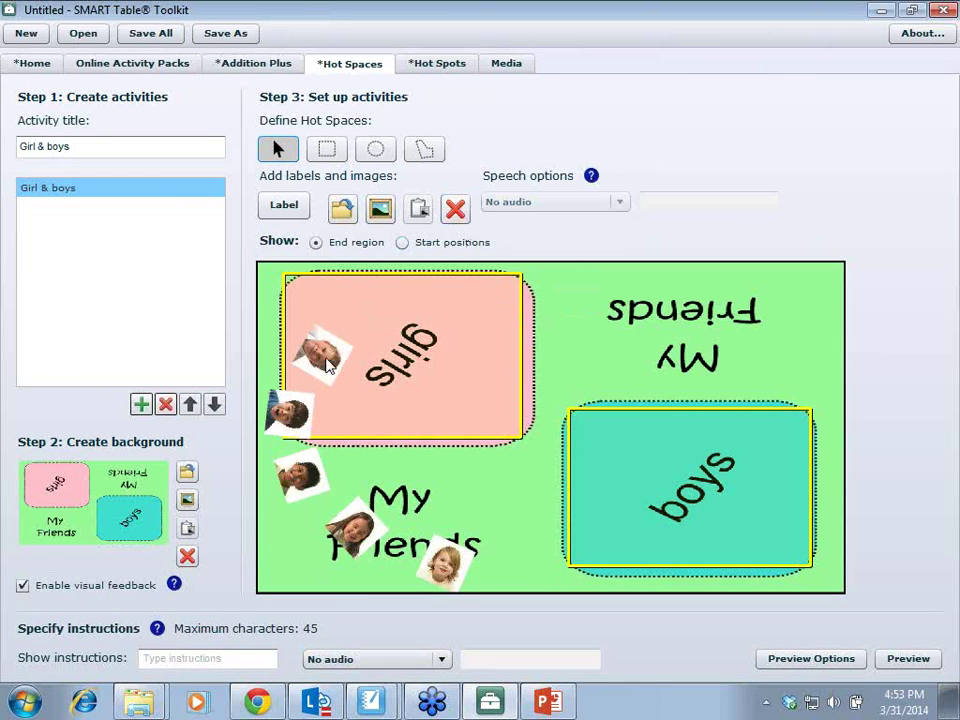
pyautogui.moveTo(328, 366); pyautogui.dragTo(680, 500)
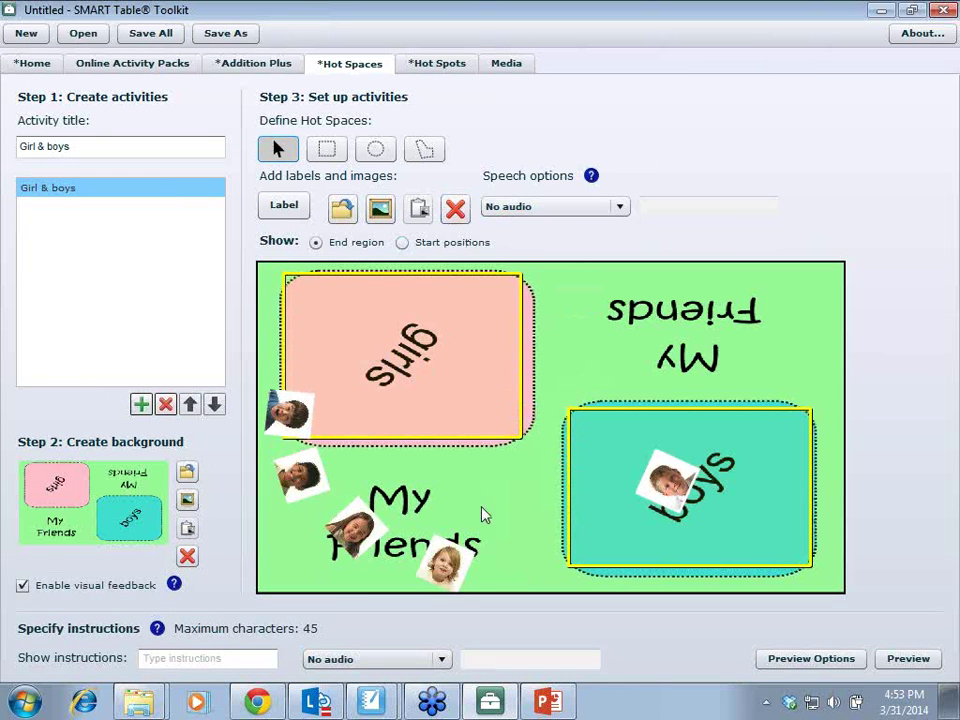
pyautogui.moveTo(445, 562); pyautogui.dragTo(425, 320)
pyautogui.moveTo(288, 412); pyautogui.dragTo(650, 510)
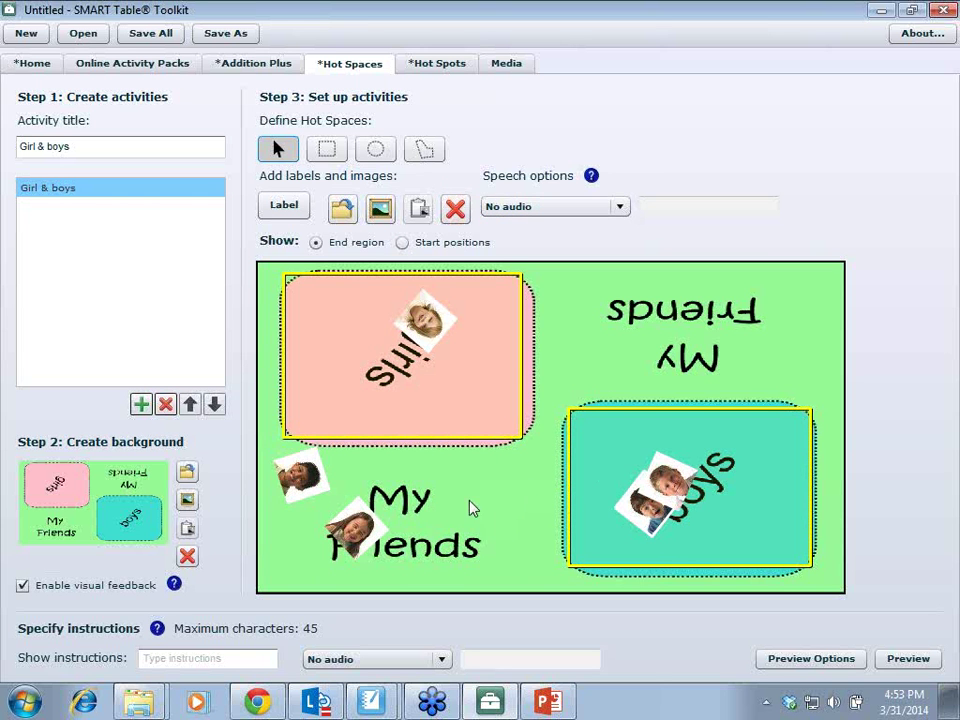
pyautogui.moveTo(318, 489); pyautogui.dragTo(360, 330)
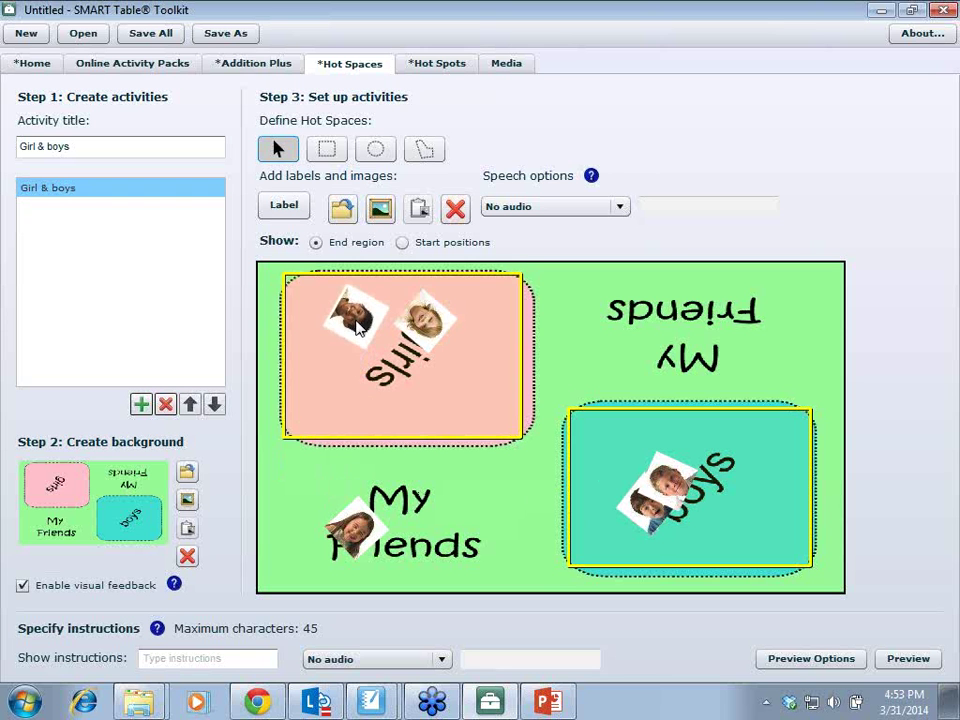
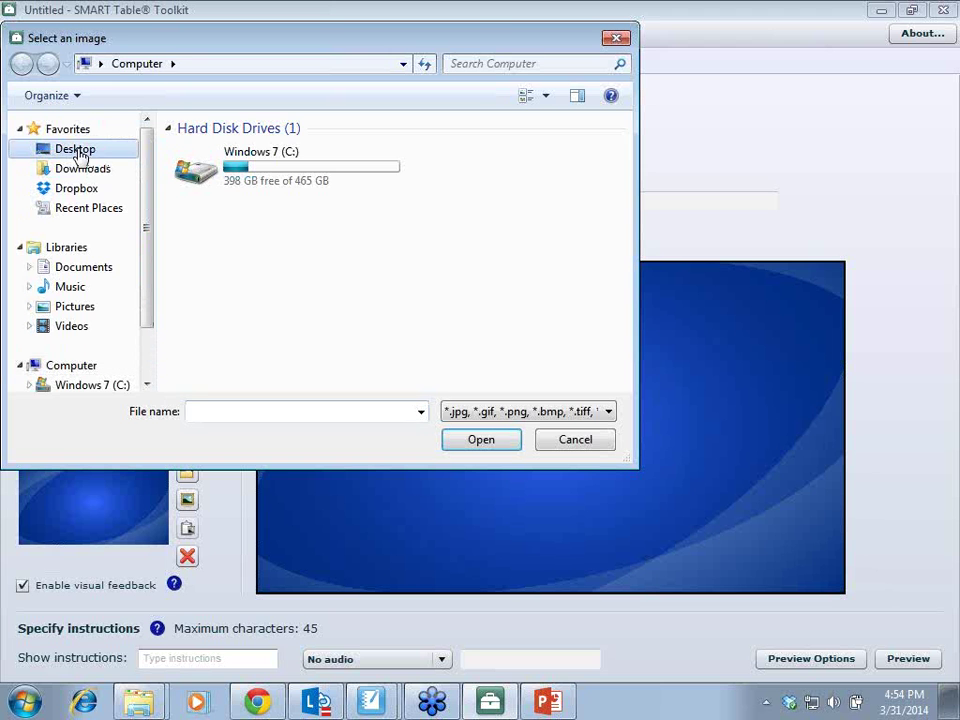
# Step: Look through the Hot Spaces - Pictures of Kids, Addition Plus and Hot Spots folders in My Community for a background image
pyautogui.scroll(-2, 628, 200)
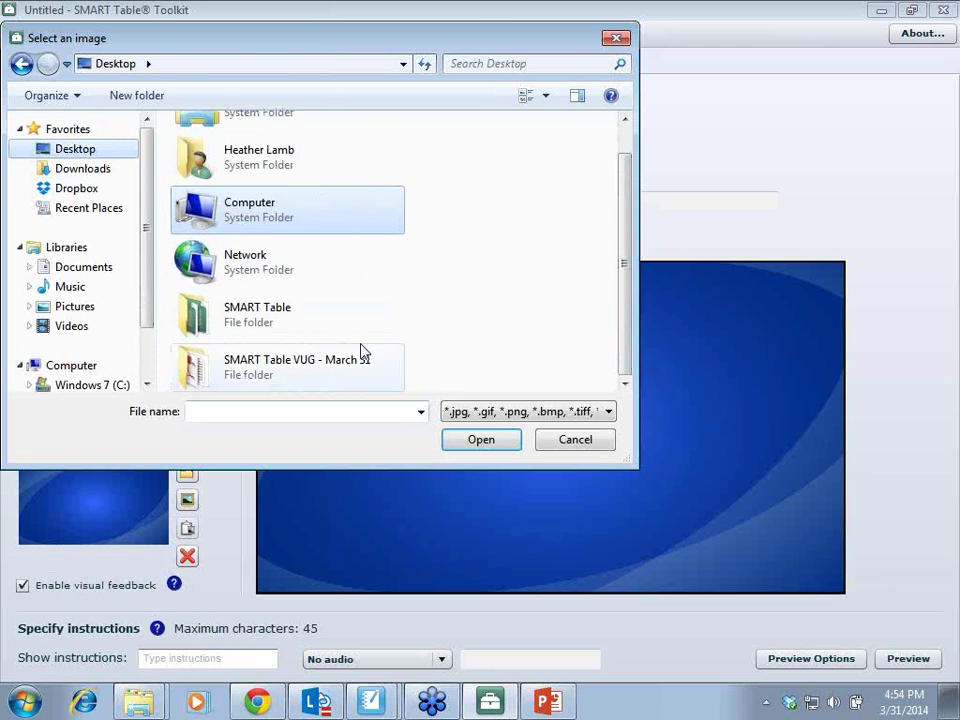
pyautogui.doubleClick(326, 364)
pyautogui.doubleClick(226, 152)
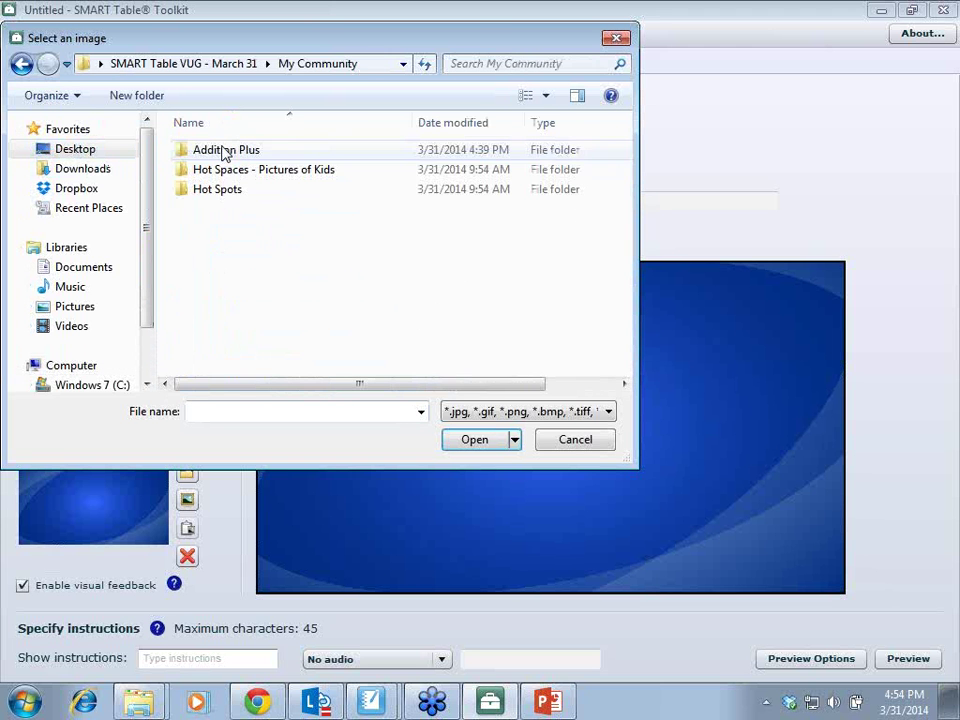
pyautogui.click(229, 170)
pyautogui.doubleClick(229, 170)
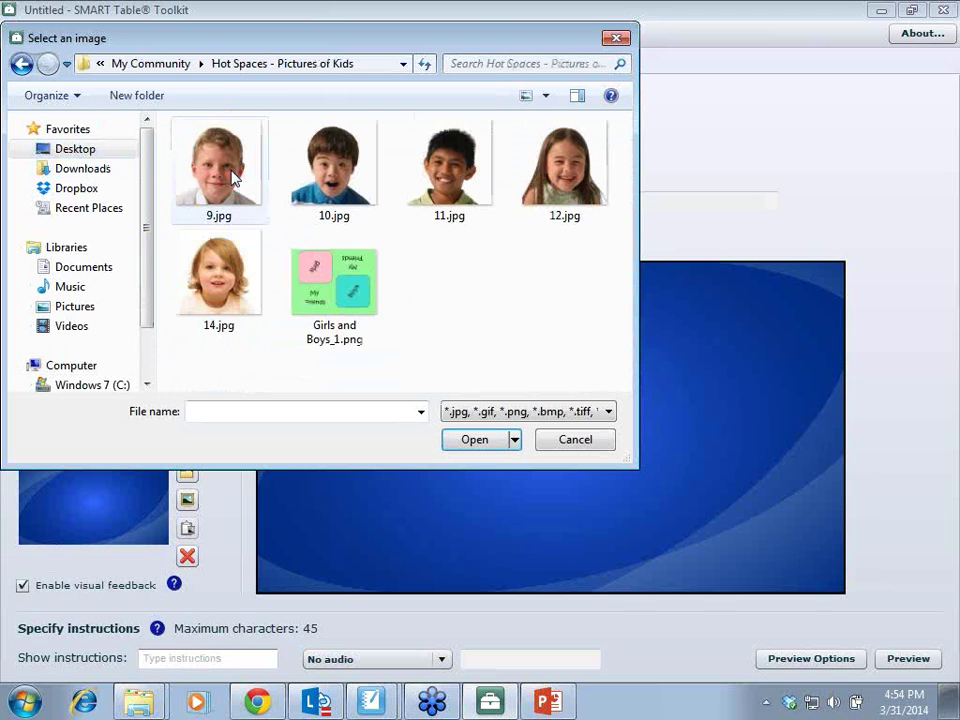
pyautogui.click(22, 64)
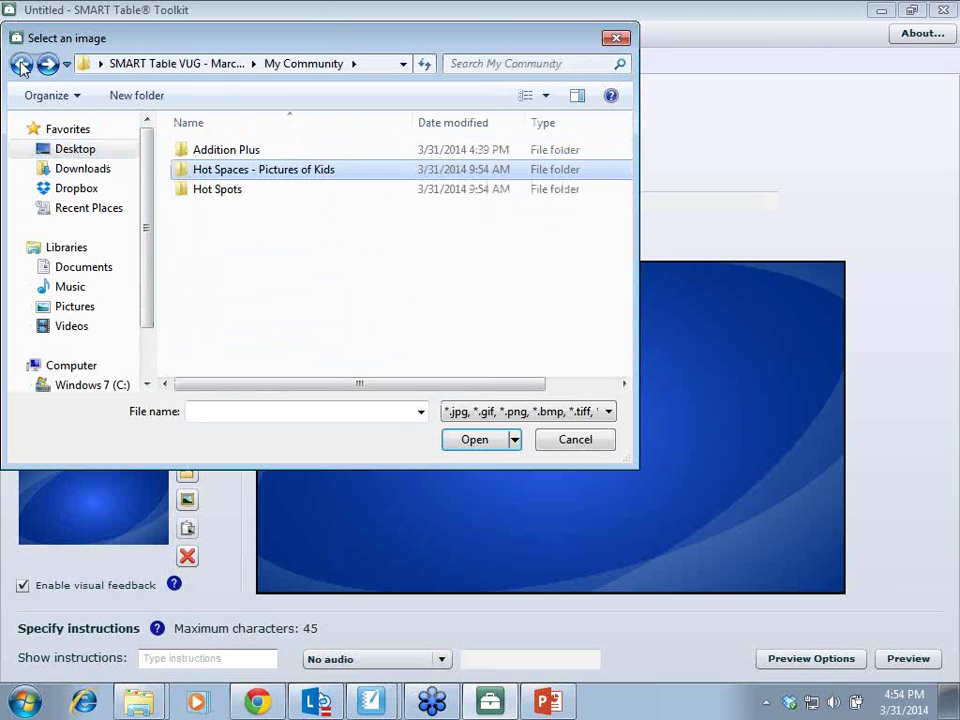
pyautogui.doubleClick(219, 152)
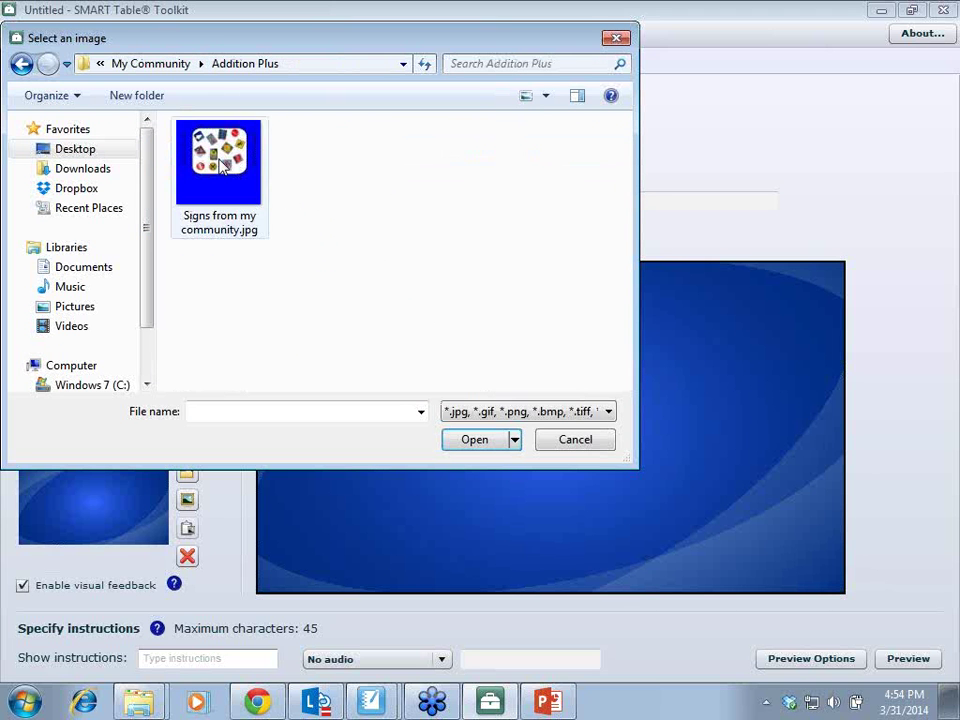
pyautogui.click(22, 64)
pyautogui.doubleClick(219, 190)
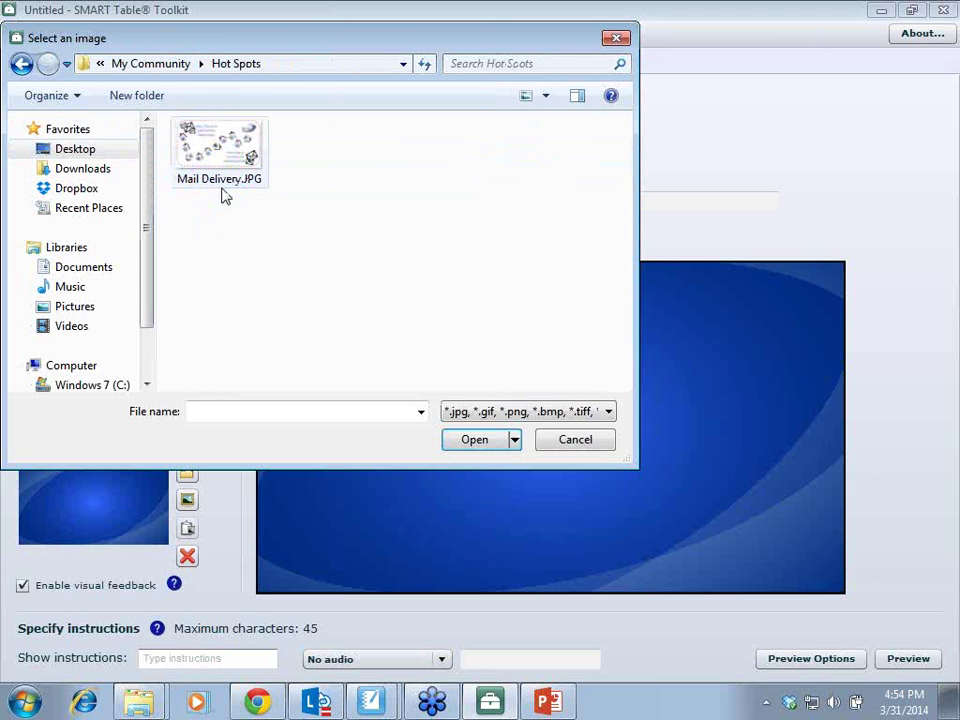
pyautogui.click(22, 64)
pyautogui.click(22, 64)
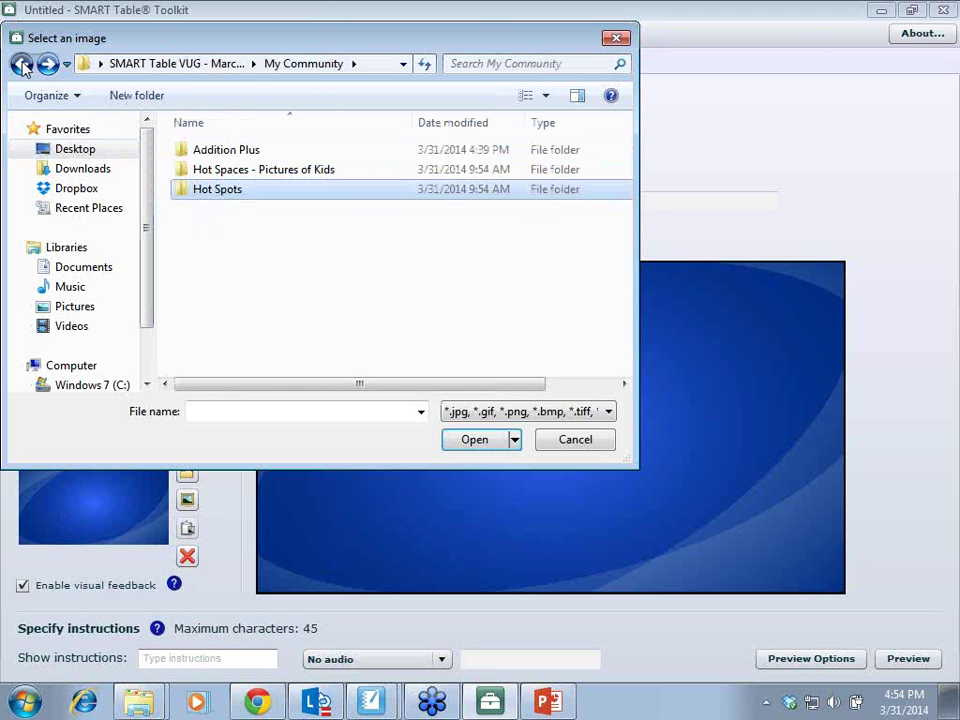
# Step: Check the desktop's SMART Table folder and the Spring Fun folder for a background image, and cancel the image selection
pyautogui.click(22, 64)
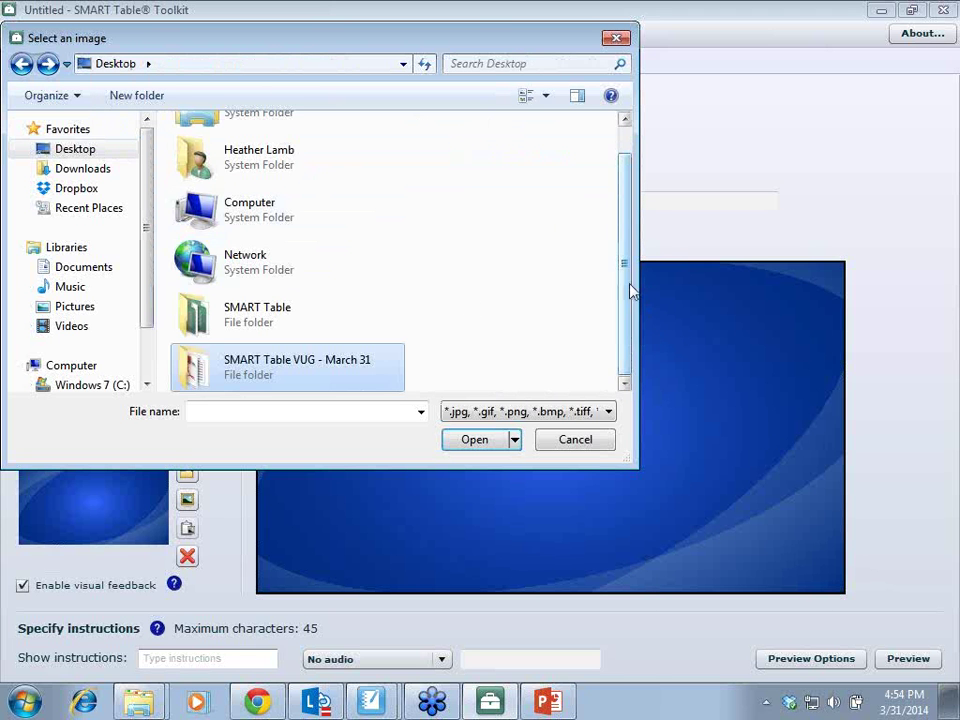
pyautogui.scroll(1, 617, 204)
pyautogui.scroll(-1, 228, 328)
pyautogui.doubleClick(221, 318)
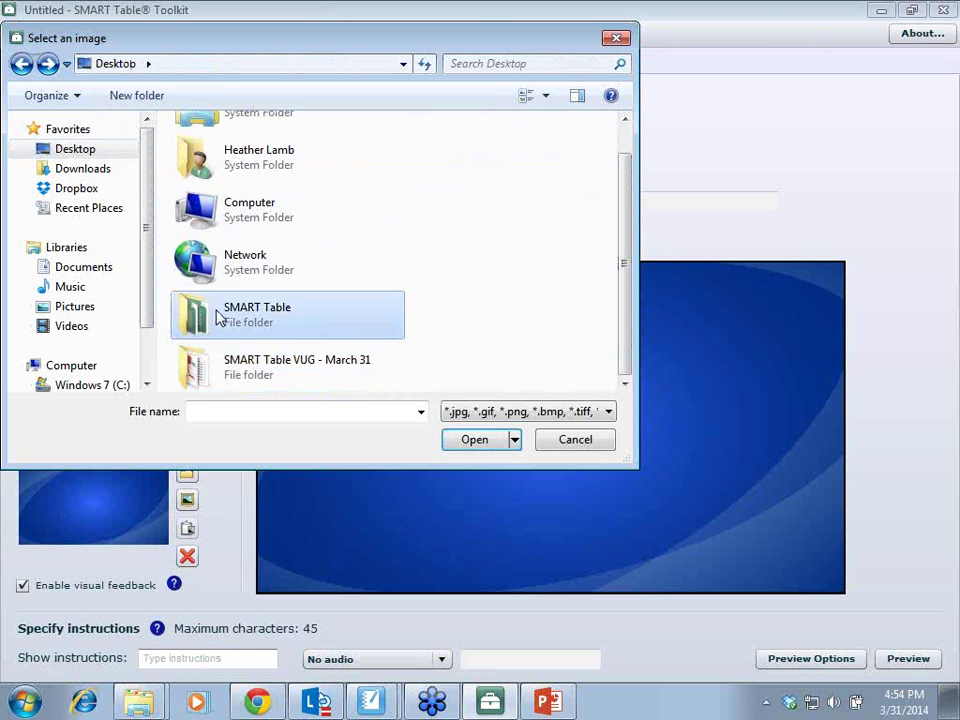
pyautogui.click(22, 64)
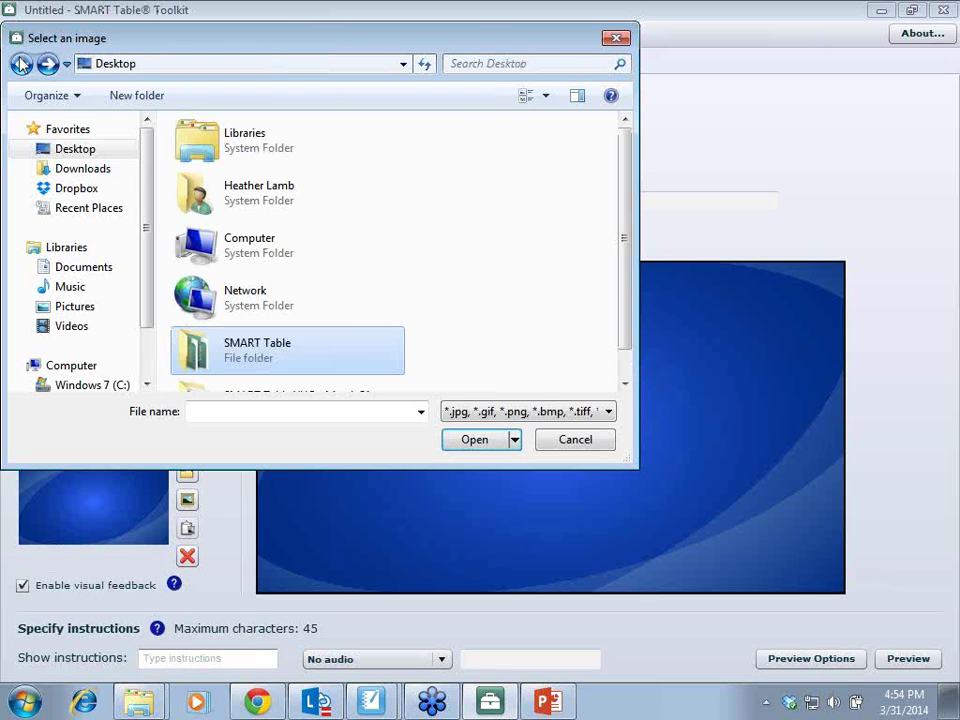
pyautogui.scroll(-1, 620, 284)
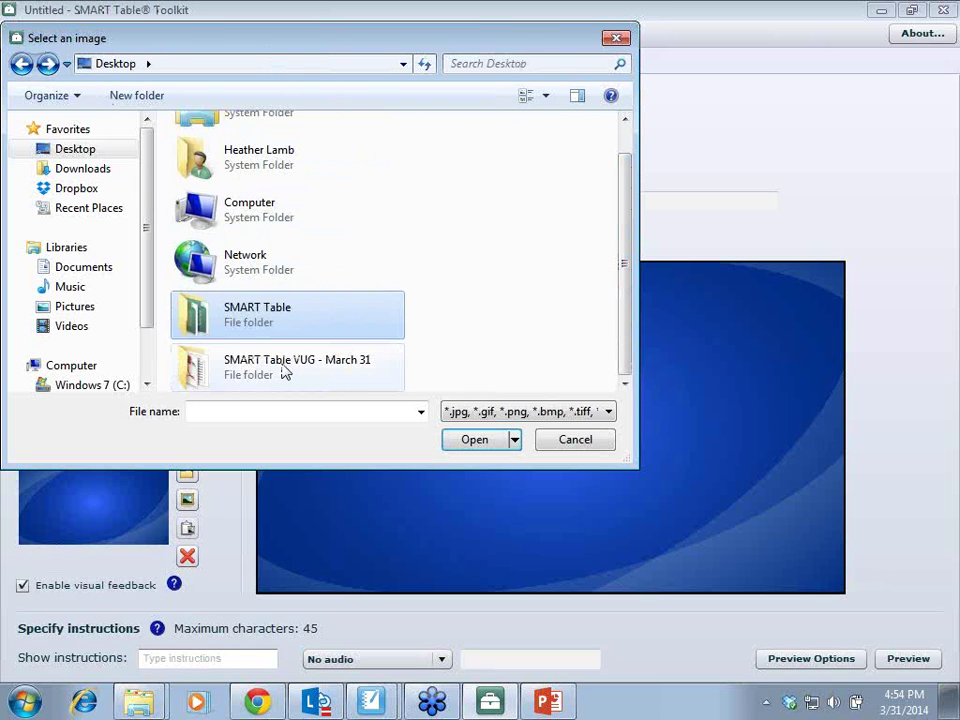
pyautogui.doubleClick(274, 373)
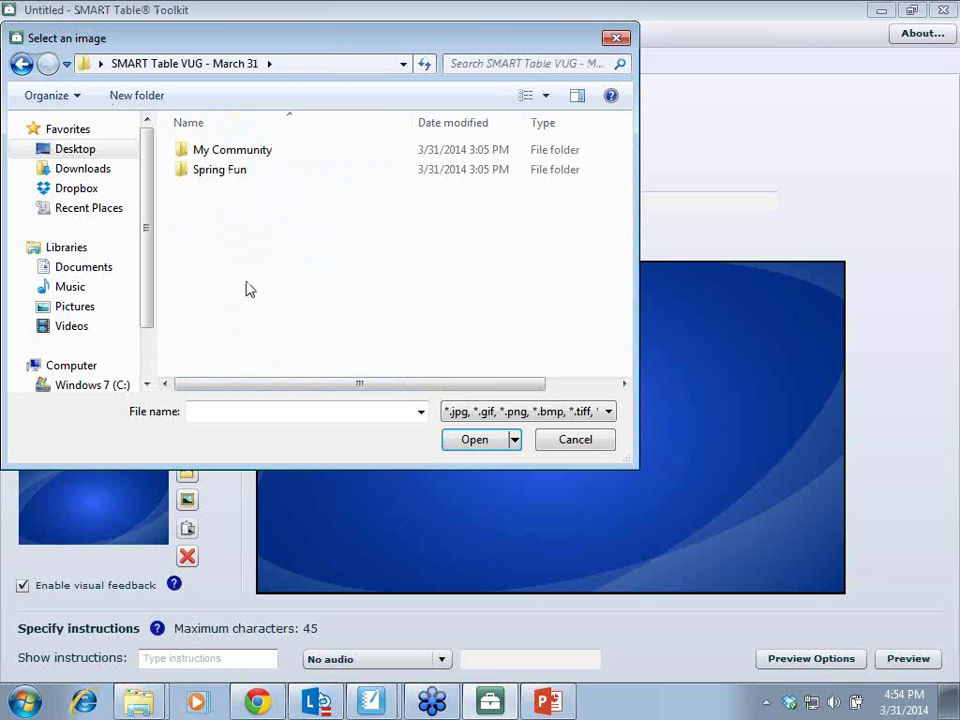
pyautogui.doubleClick(236, 174)
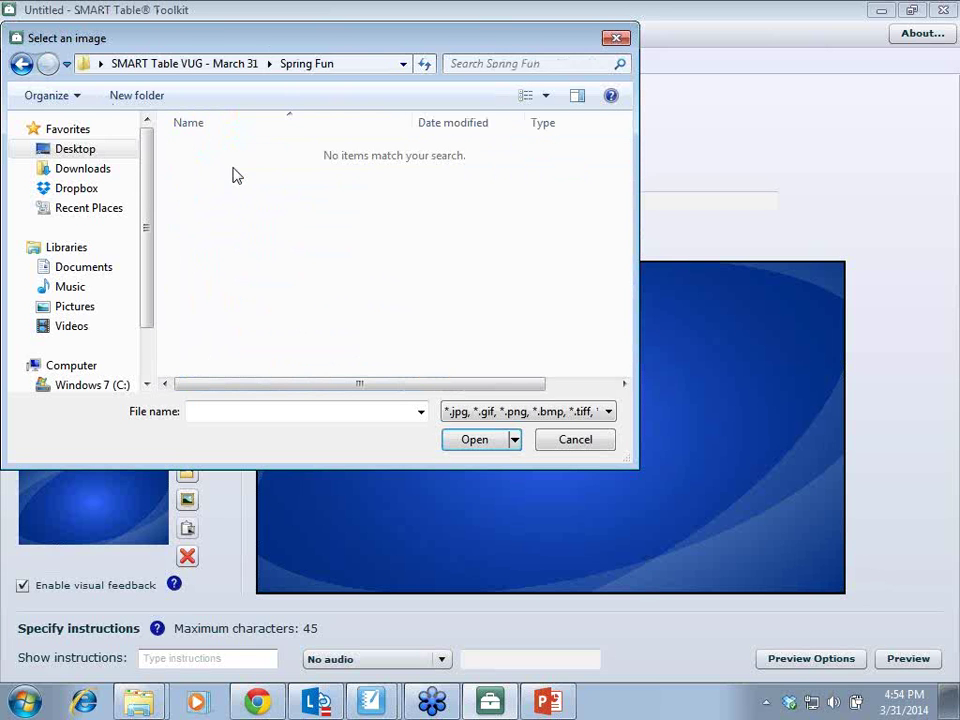
pyautogui.click(21, 64)
pyautogui.click(573, 441)
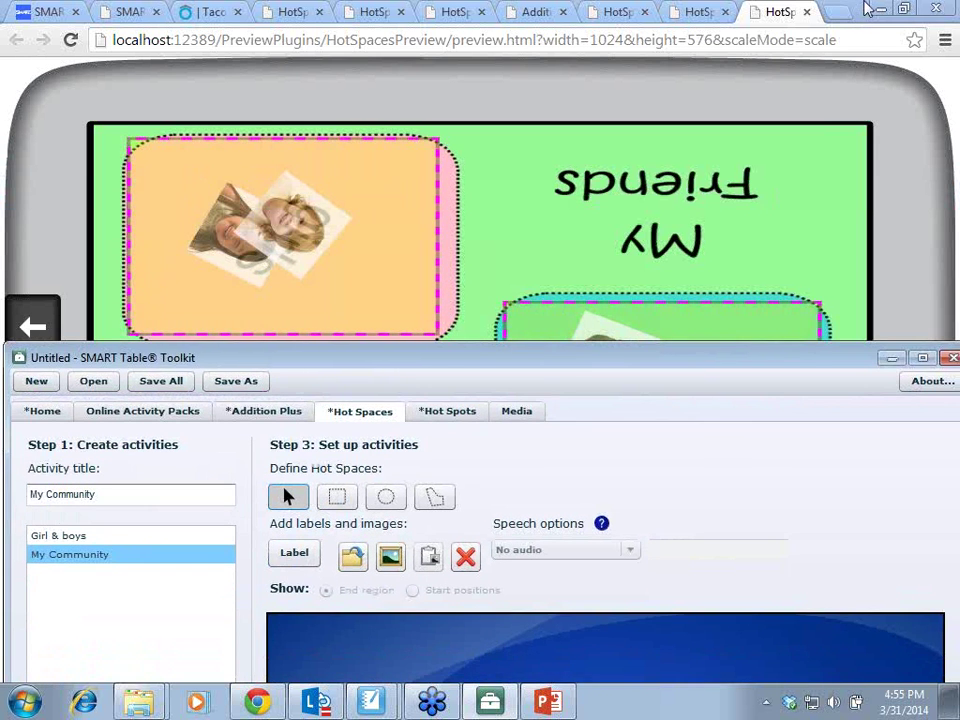
# Step: Minimize the browser, PowerPoint and SMART Notebook windows behind the SMART Table Toolkit, and maximize the Toolkit window
pyautogui.click(884, 10)
pyautogui.click(884, 10)
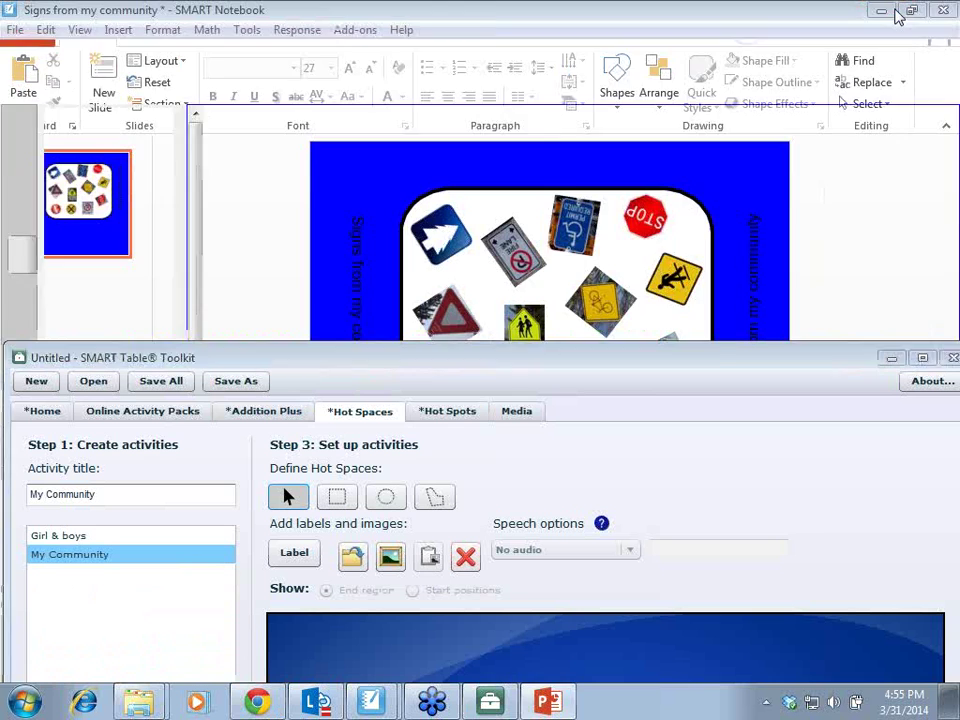
pyautogui.click(884, 10)
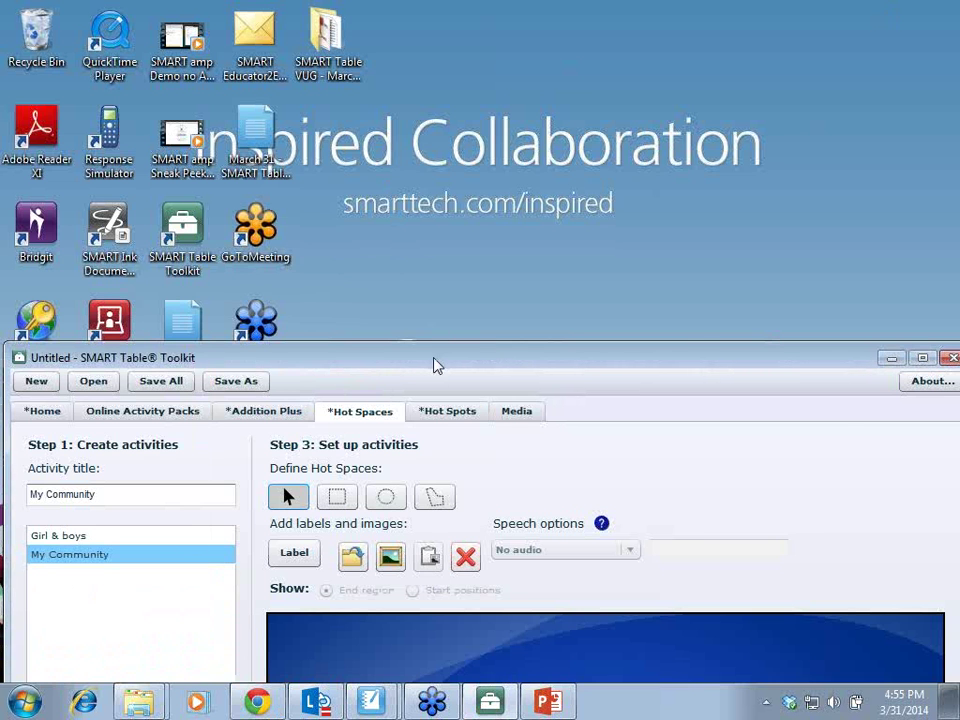
pyautogui.moveTo(432, 360); pyautogui.dragTo(428, 22)
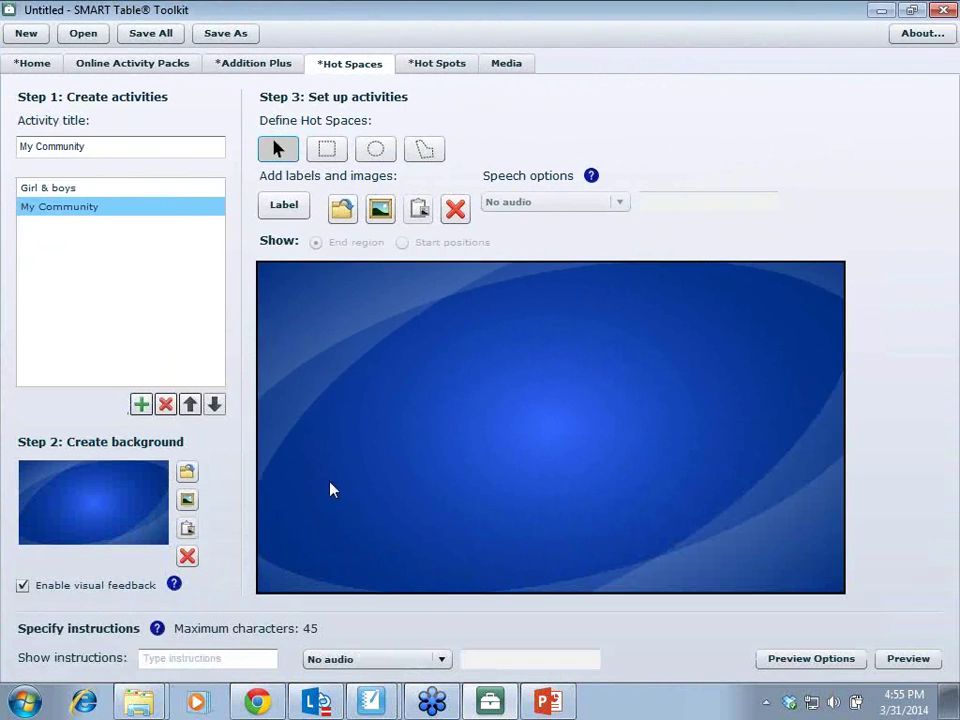
# Step: Switch to the March 31 - SMART Table Virtual User Group notebook and open the Activity Planning Guide attachment on its Resources page
pyautogui.moveTo(371, 702)
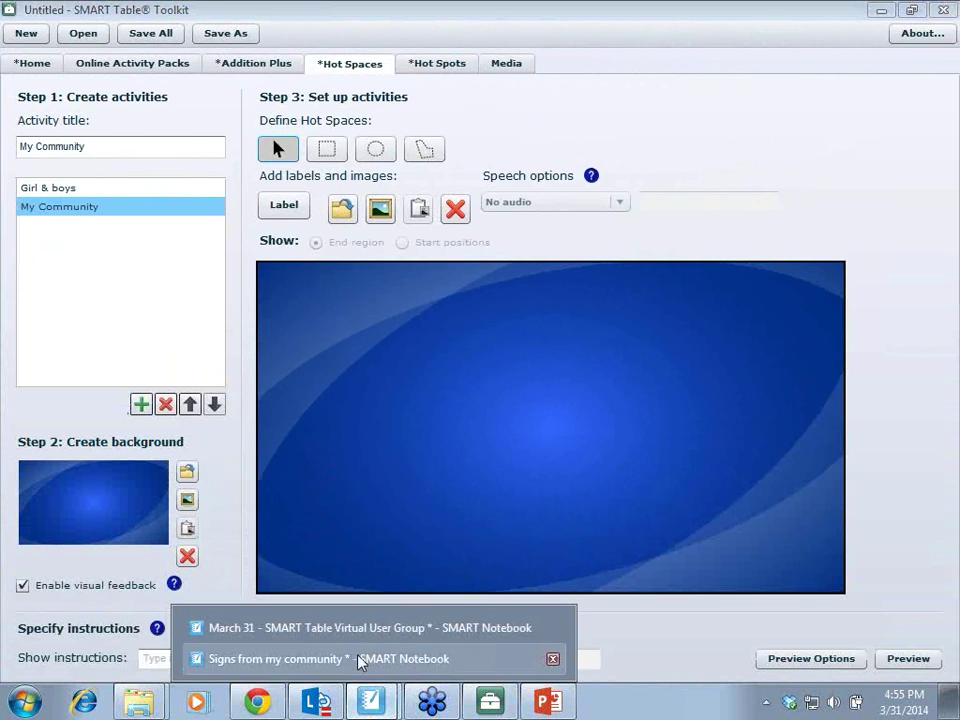
pyautogui.click(368, 627)
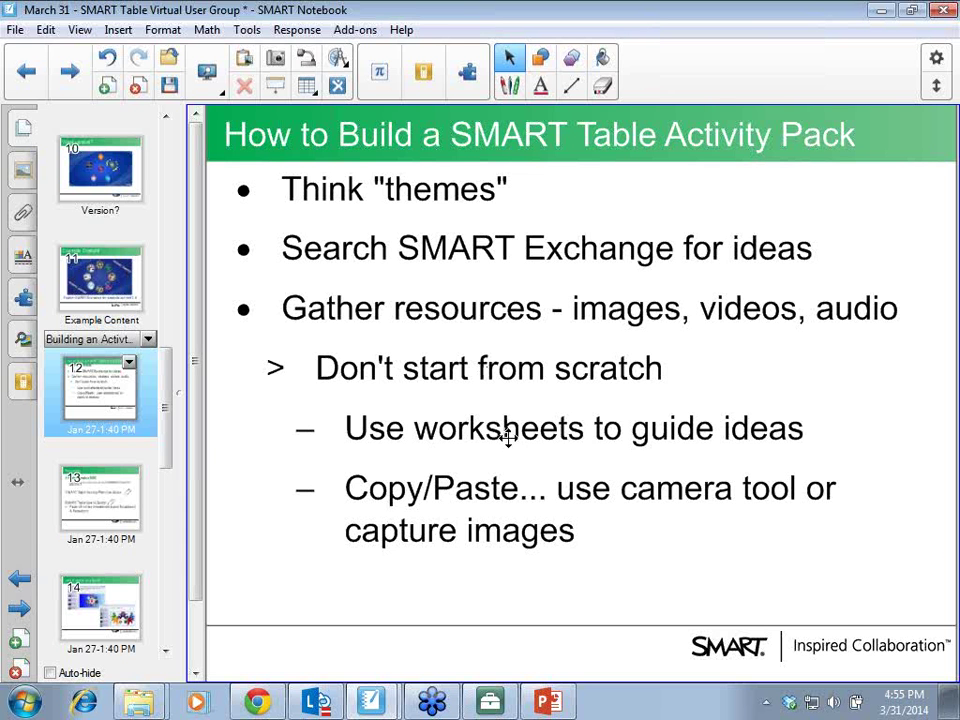
pyautogui.press('pagedown')
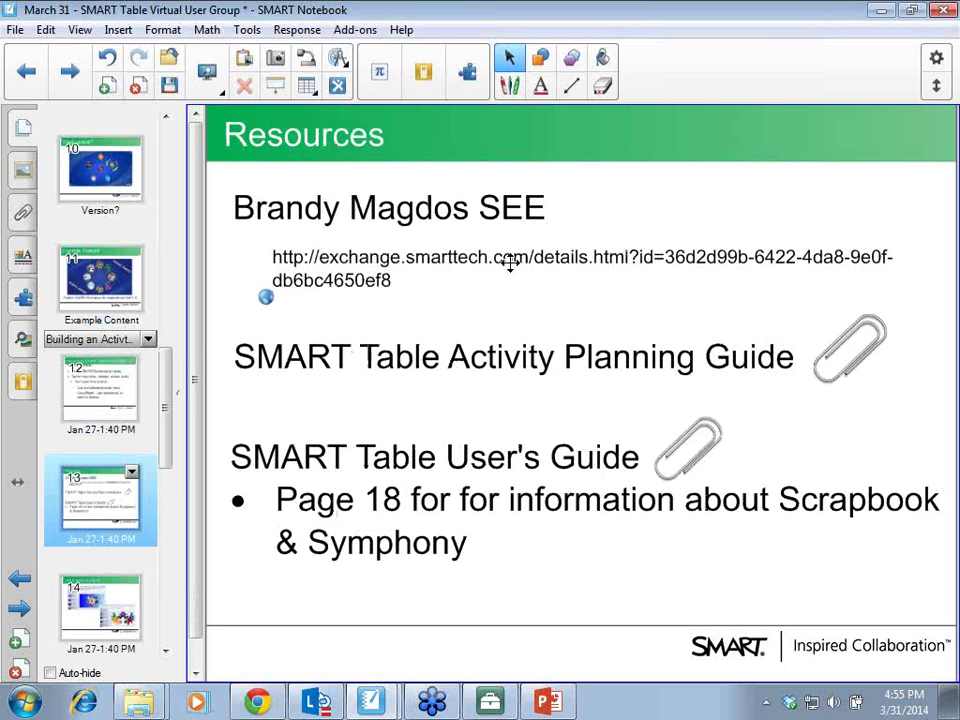
pyautogui.click(858, 363)
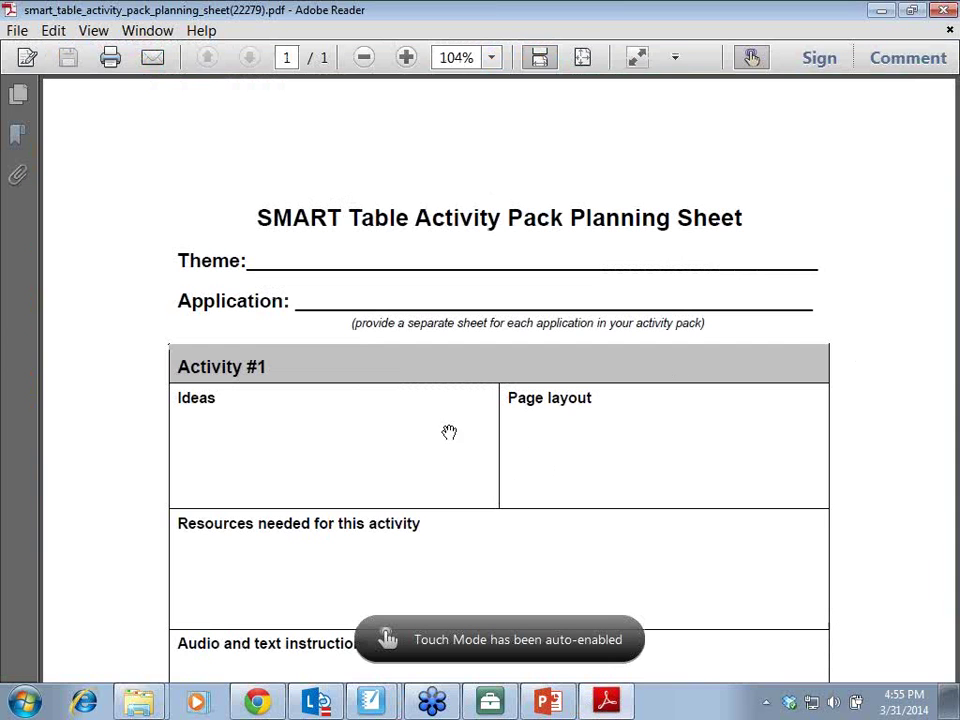
# Step: Review both activity sections of the SMART Table Activity Pack Planning Sheet and close the PDF
pyautogui.scroll(-10, 671, 387)
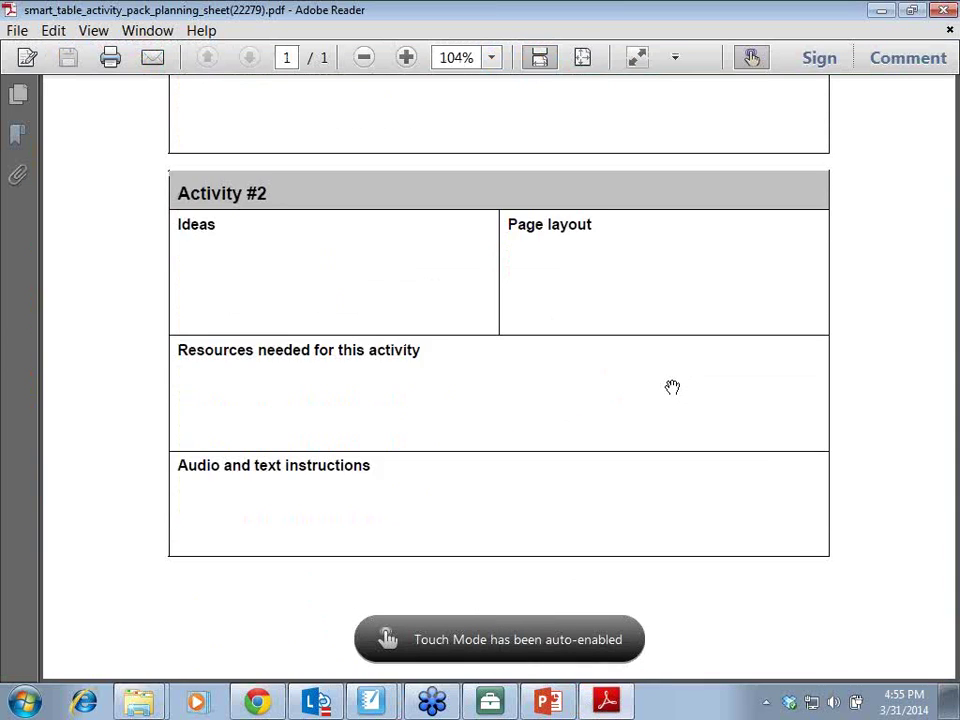
pyautogui.scroll(10, 672, 387)
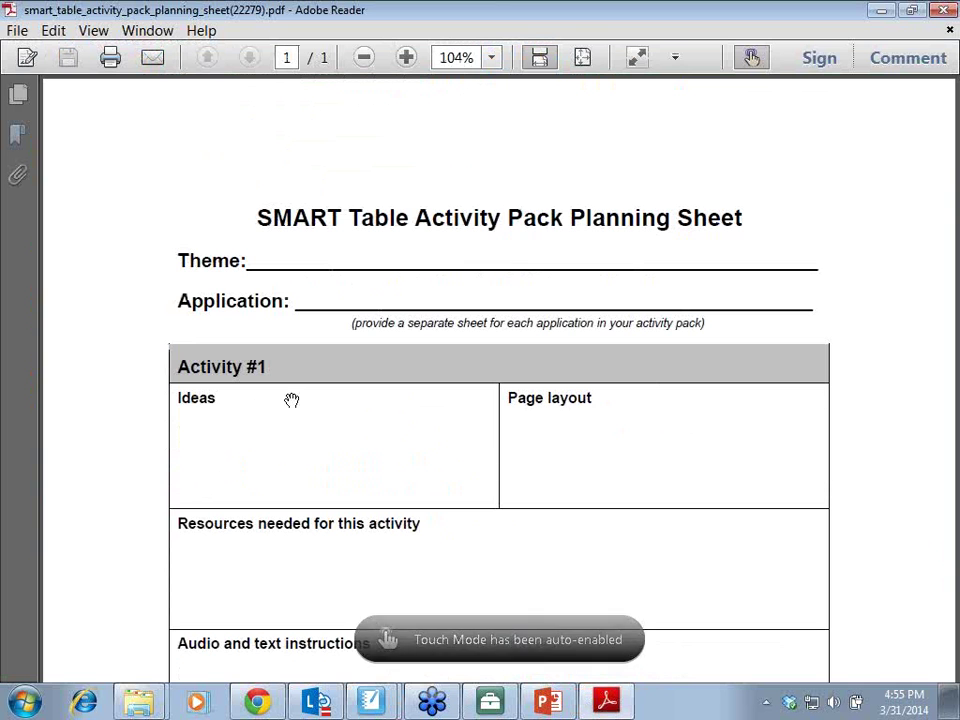
pyautogui.click(941, 11)
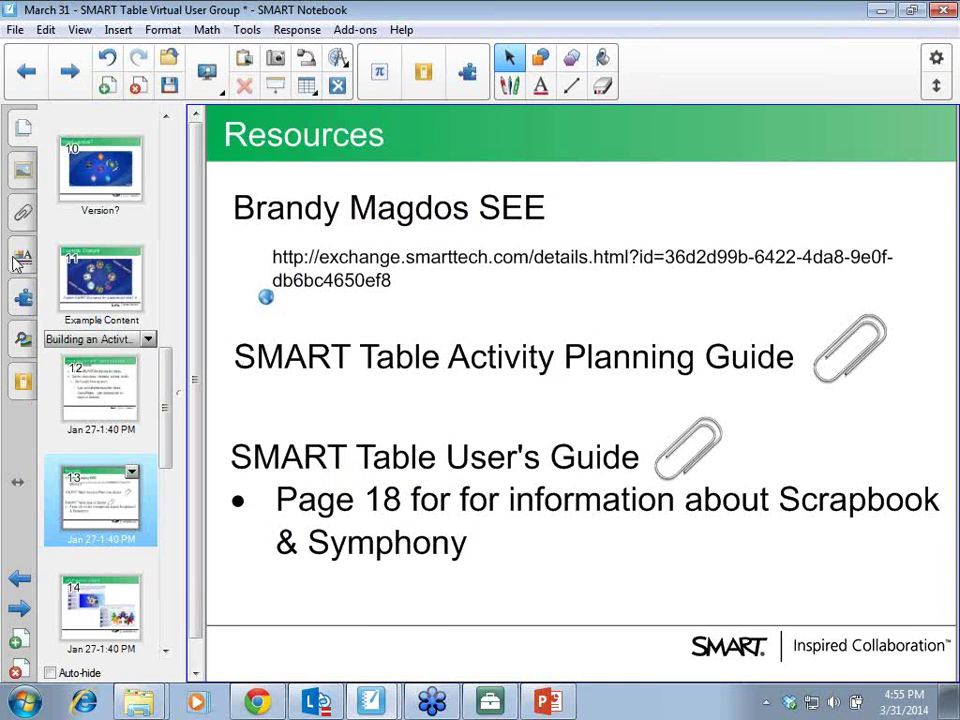
# Step: Move the restored notebook window aside and open SMART Table Activity Plan Sheet Reminders.doc from the SMART Table VUG - March 31 folder
pyautogui.moveTo(520, 10); pyautogui.dragTo(520, 254)
pyautogui.click(882, 11)
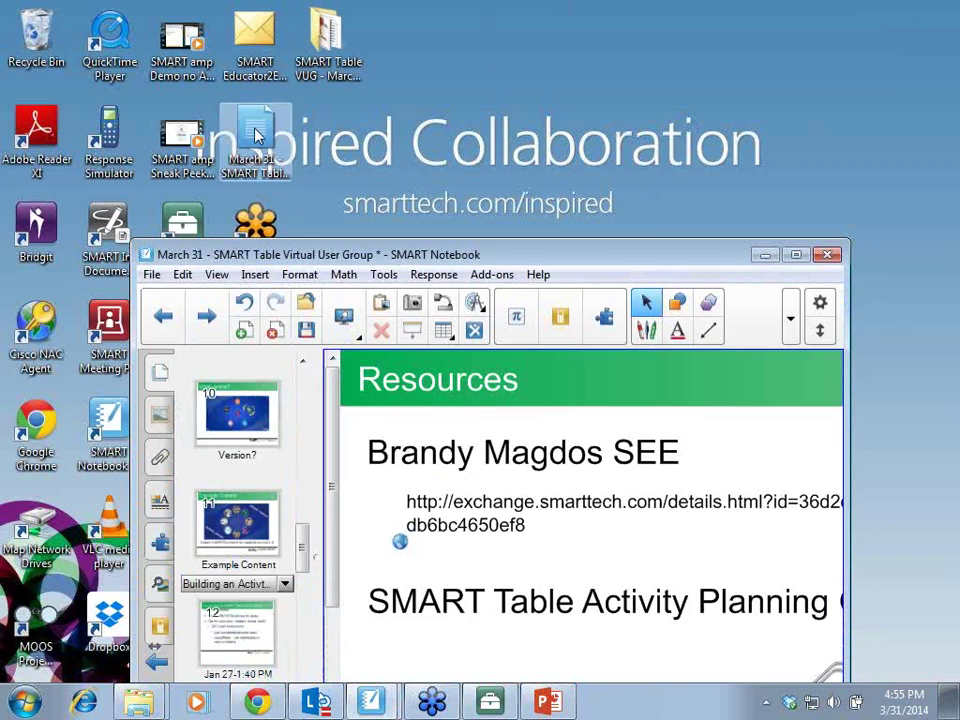
pyautogui.moveTo(313, 262); pyautogui.dragTo(635, 59)
pyautogui.click(330, 28)
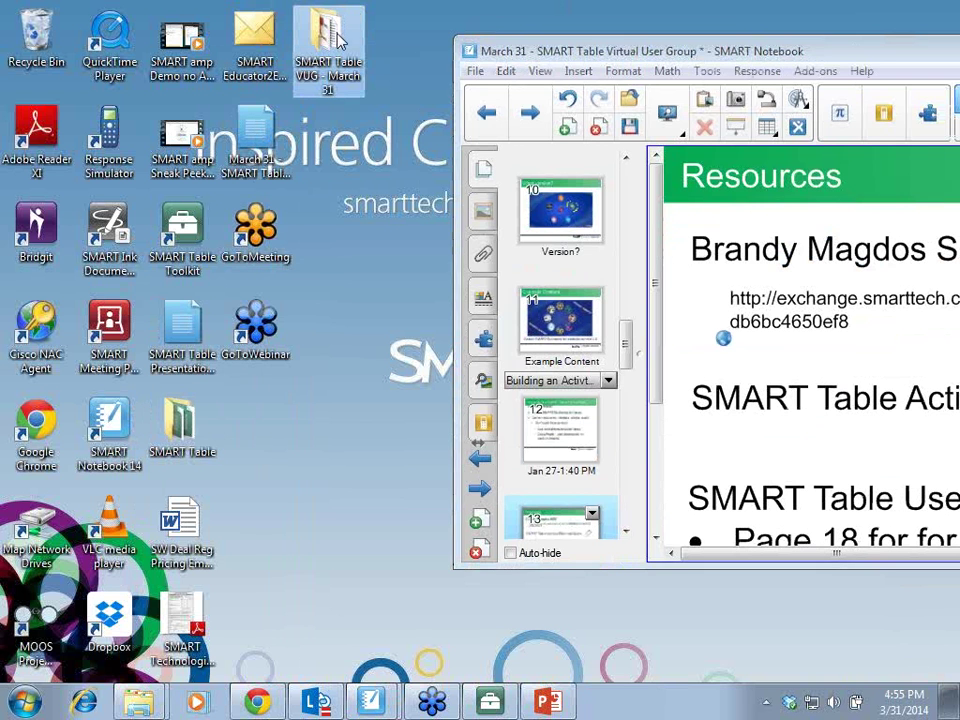
pyautogui.doubleClick(322, 34)
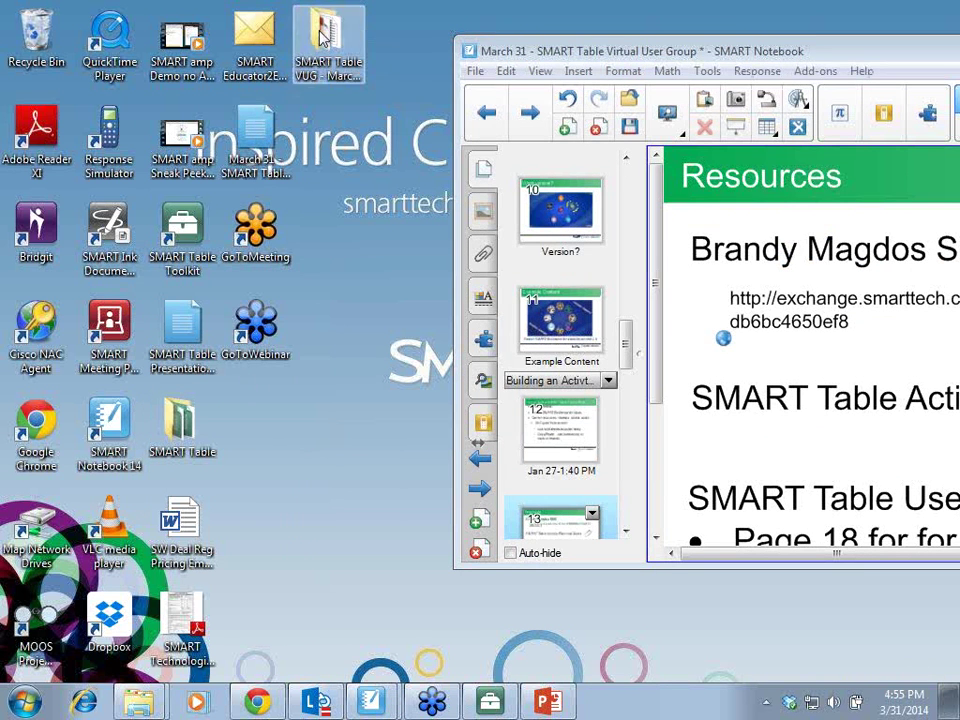
pyautogui.click(283, 196)
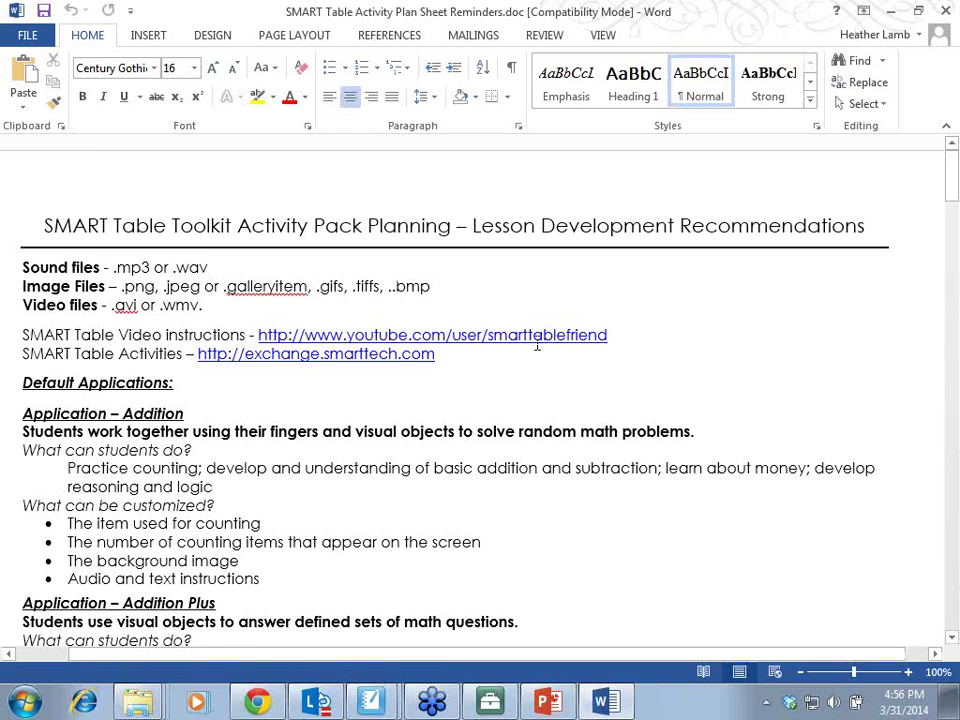
# Step: Read through the application descriptions in the reminders document, from Addition to Symphony, noting what can be customized in each
pyautogui.scroll(-2, 668, 314)
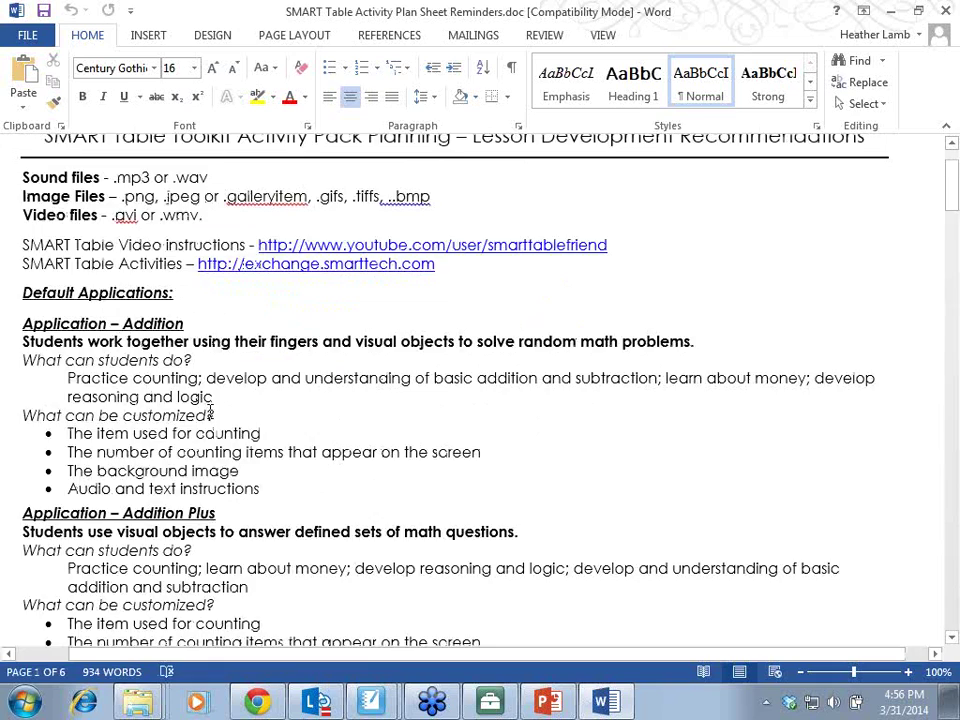
pyautogui.scroll(-15, 210, 412)
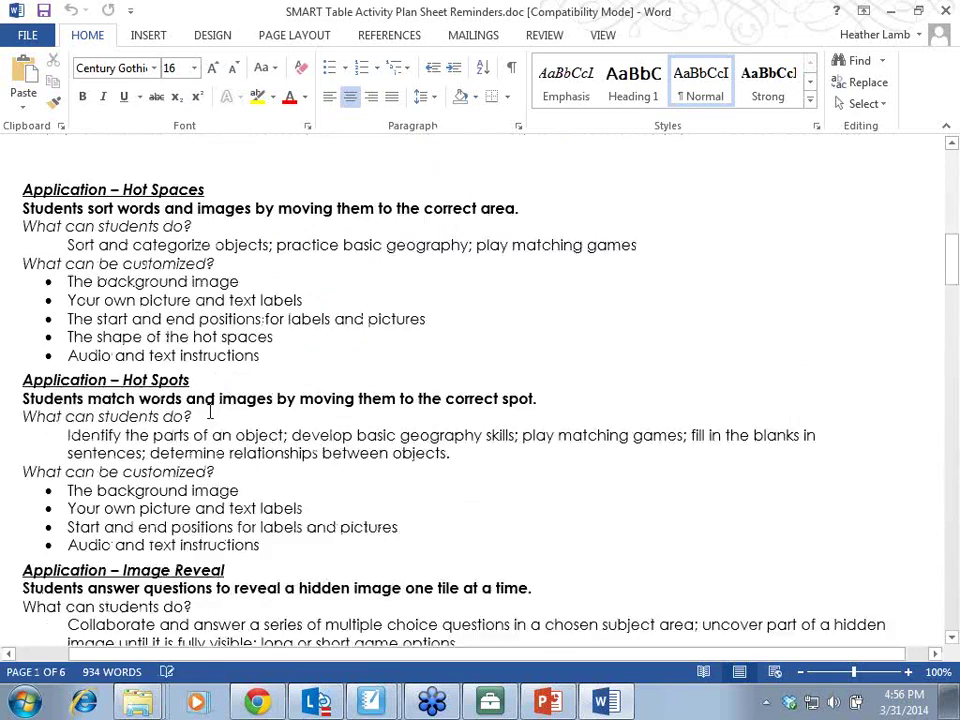
pyautogui.scroll(-16, 210, 412)
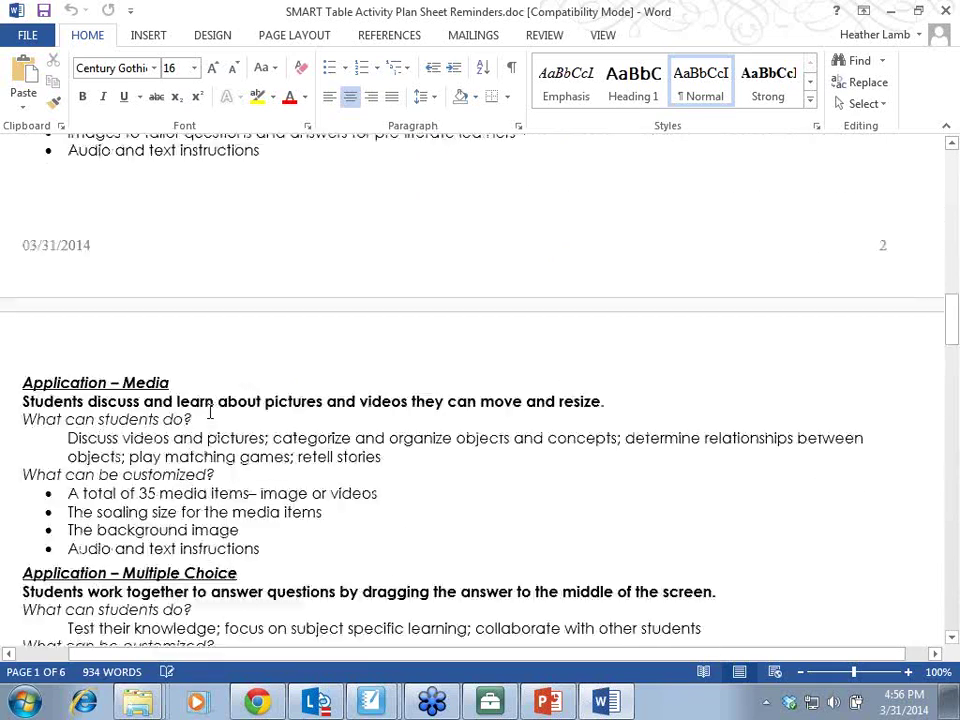
pyautogui.scroll(-9, 210, 412)
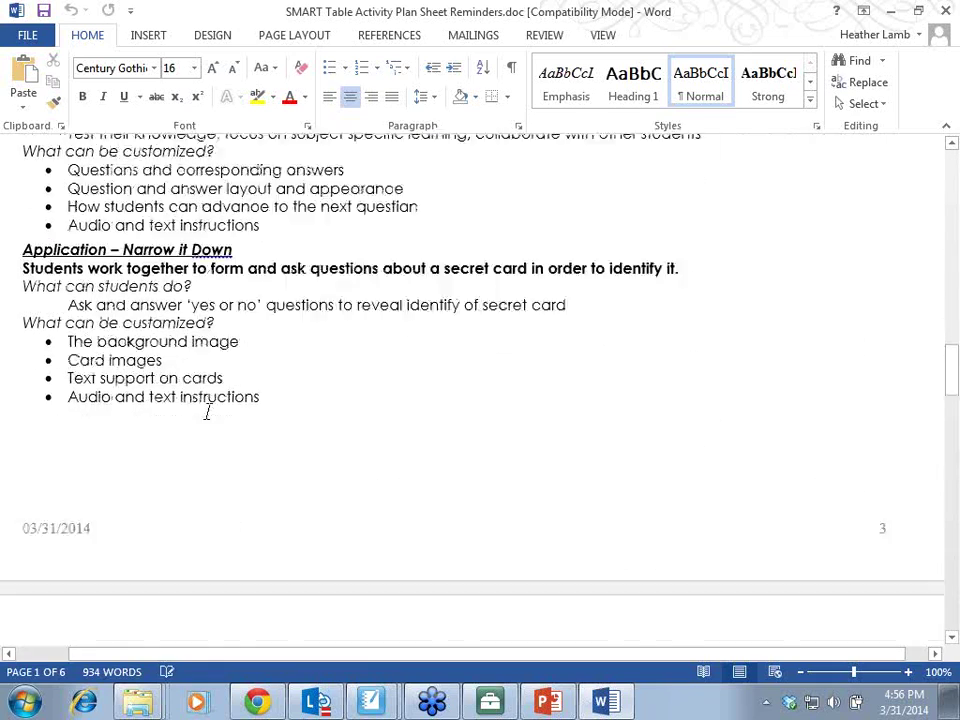
pyautogui.scroll(-3, 208, 412)
pyautogui.scroll(2, 208, 410)
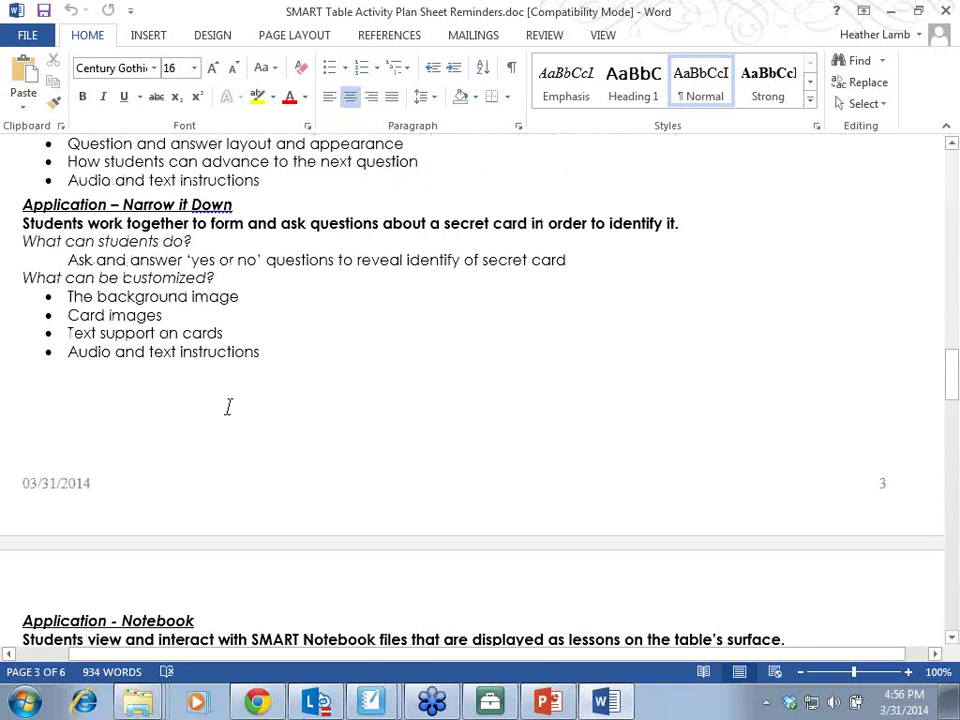
pyautogui.scroll(-8, 241, 402)
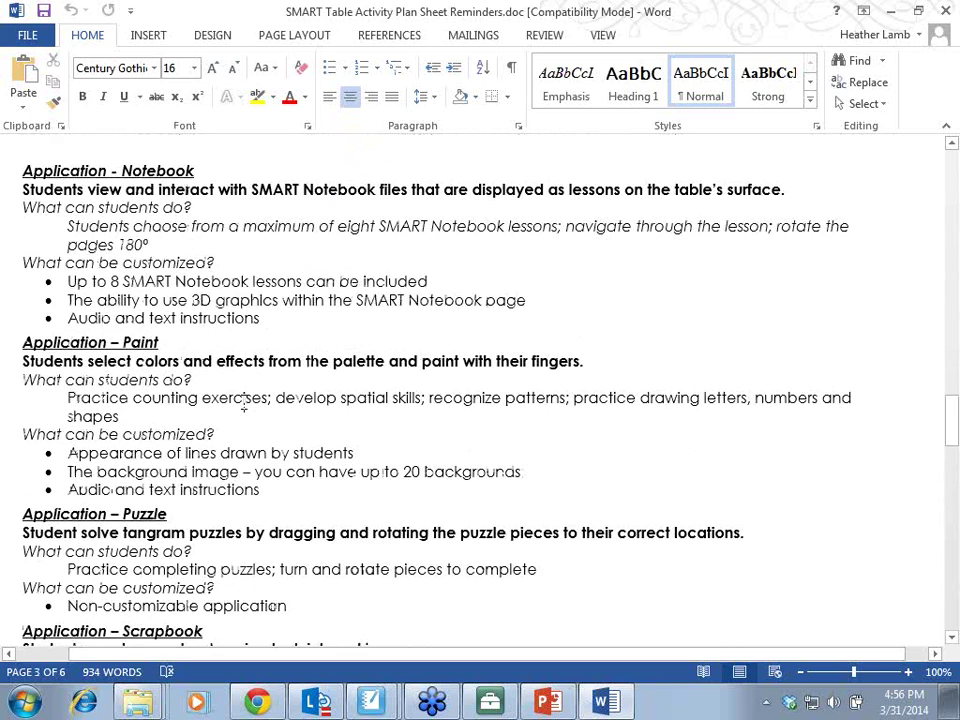
pyautogui.scroll(-6, 260, 318)
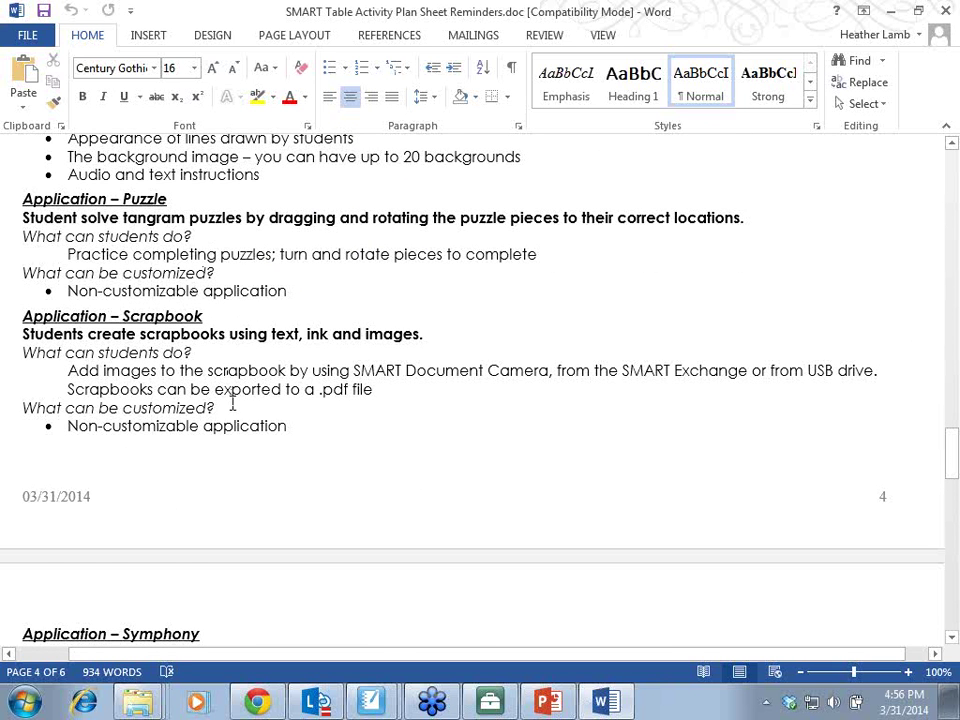
pyautogui.scroll(-7, 232, 402)
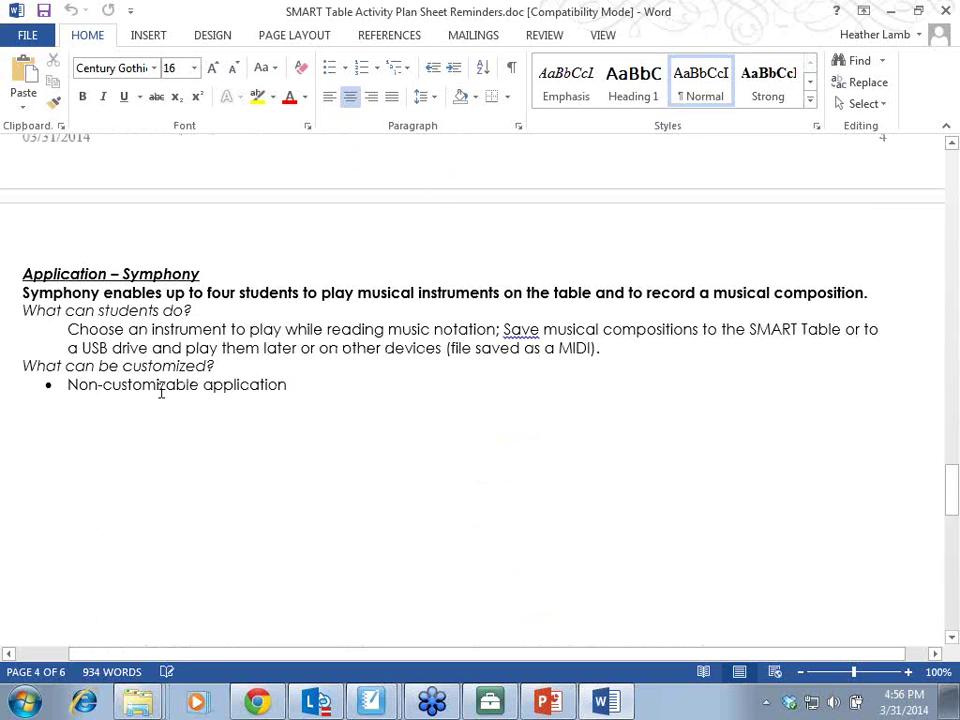
# Step: Switch to SMART Table Toolkit, include the Puzzle application in the activity pack and open its page
pyautogui.click(489, 701)
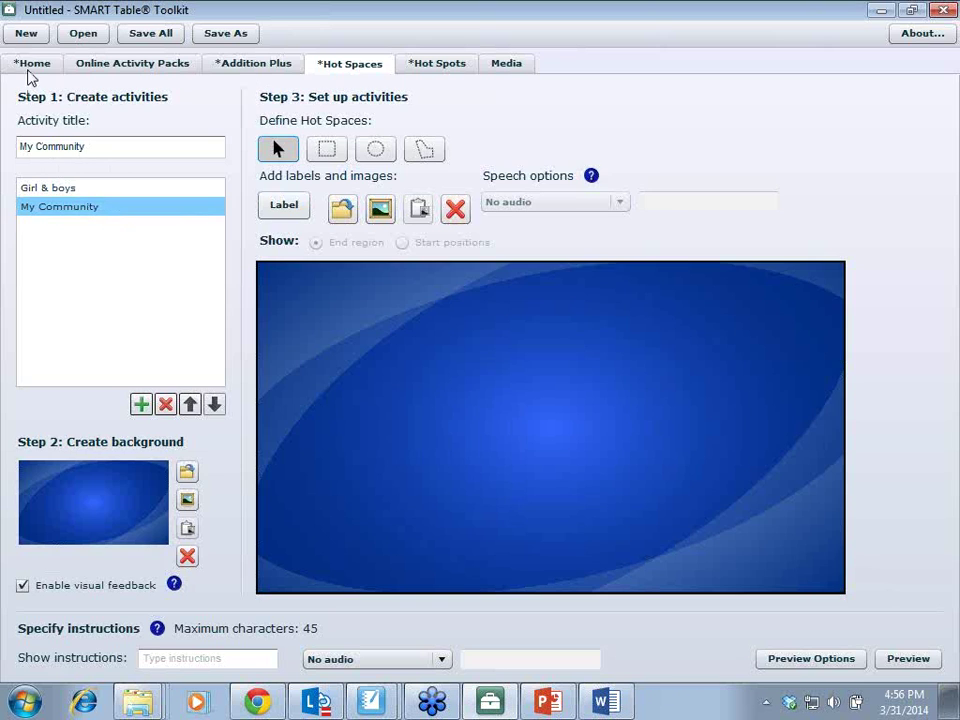
pyautogui.click(36, 70)
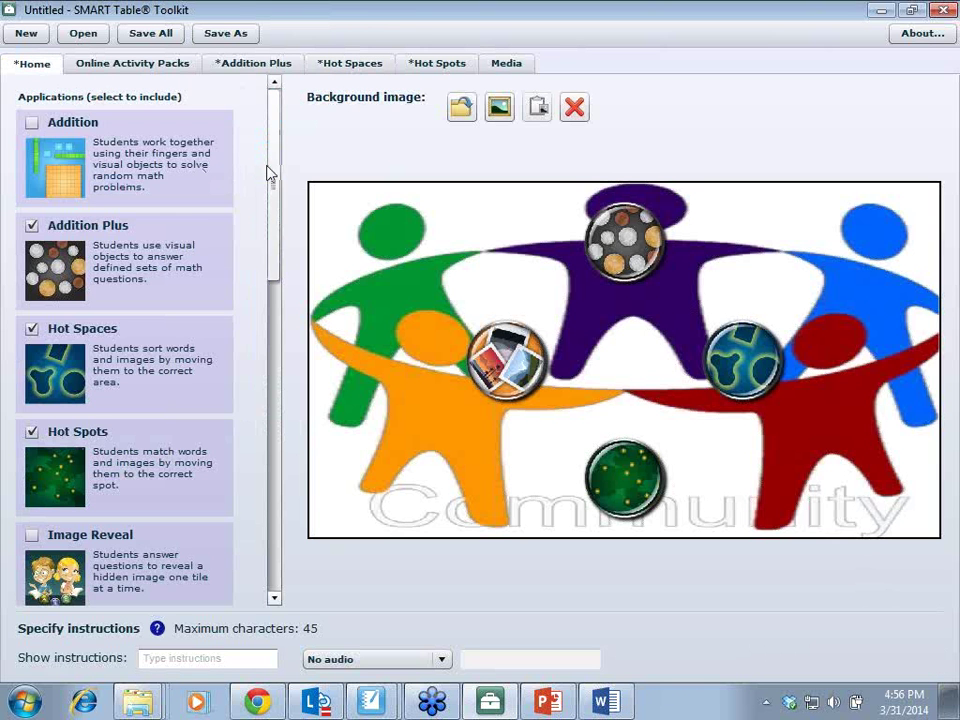
pyautogui.moveTo(268, 171); pyautogui.dragTo(279, 495)
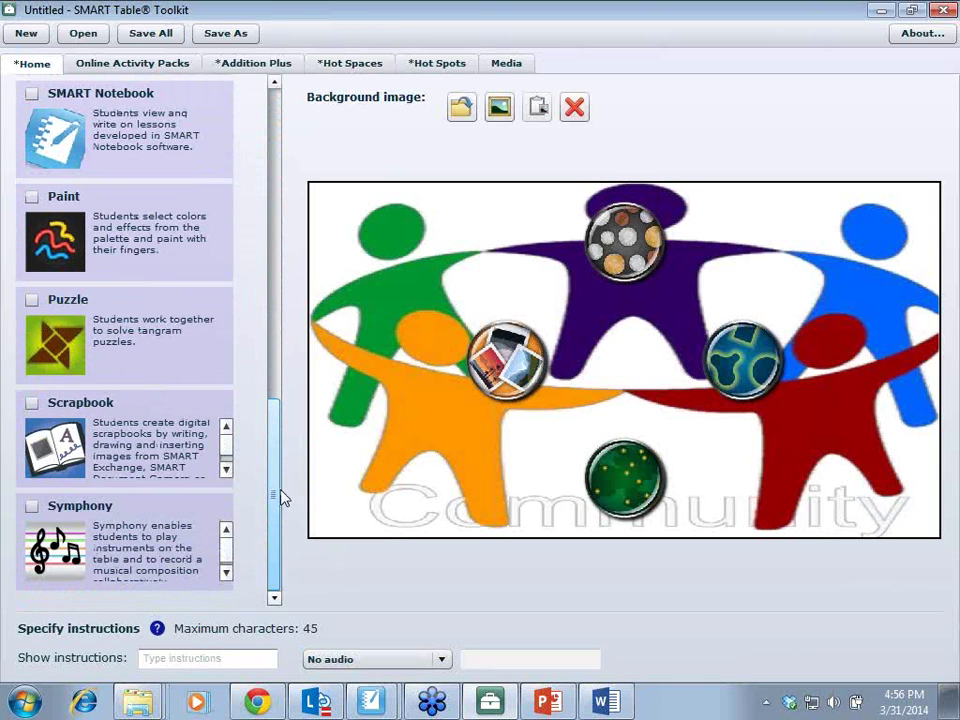
pyautogui.click(32, 299)
pyautogui.click(566, 63)
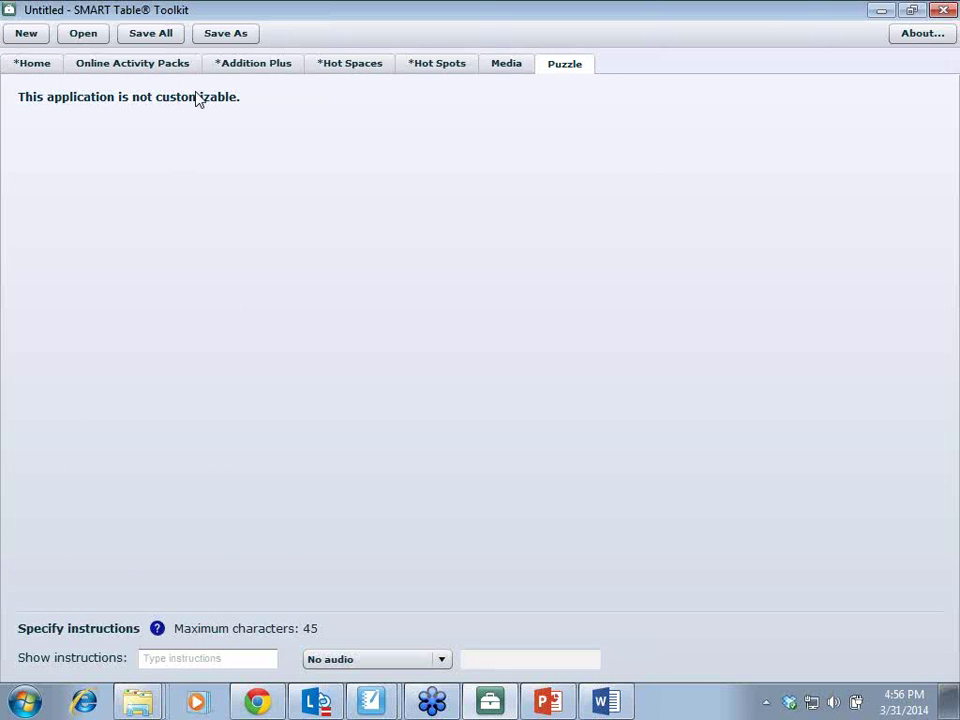
# Step: Include the Scrapbook and Symphony applications in the pack, check the Scrapbook page, and return to the start of the Home application list
pyautogui.click(32, 65)
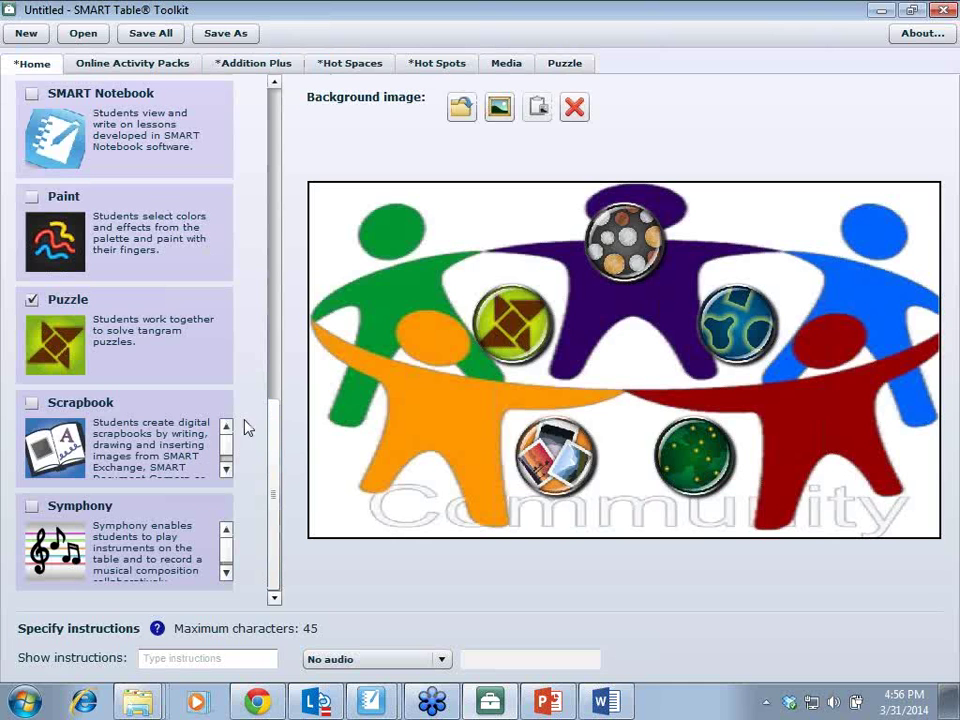
pyautogui.click(32, 403)
pyautogui.click(32, 506)
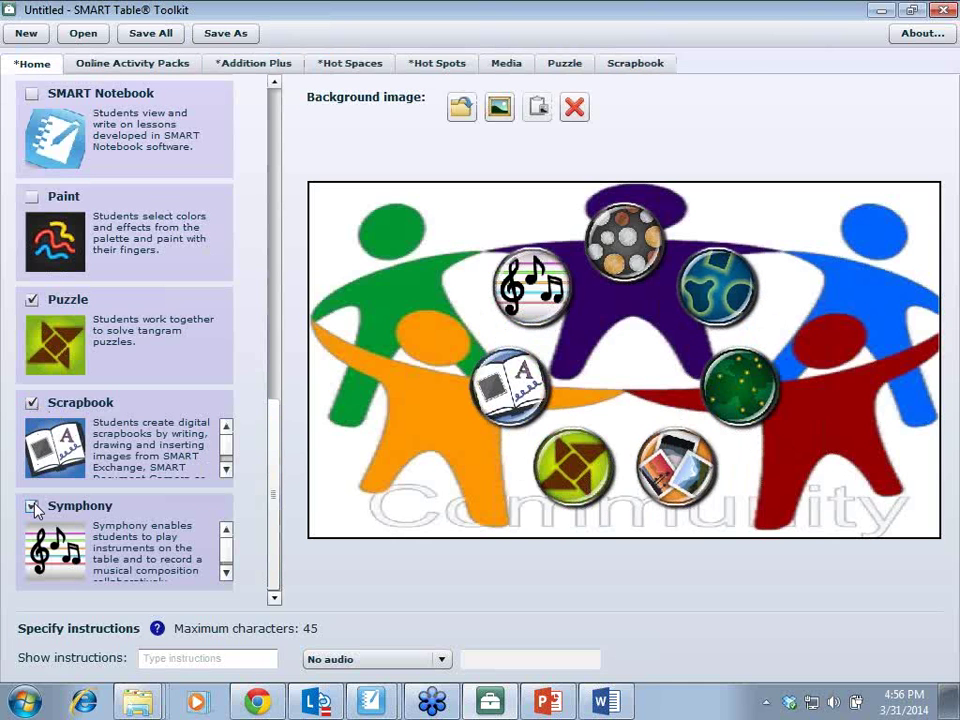
pyautogui.click(645, 66)
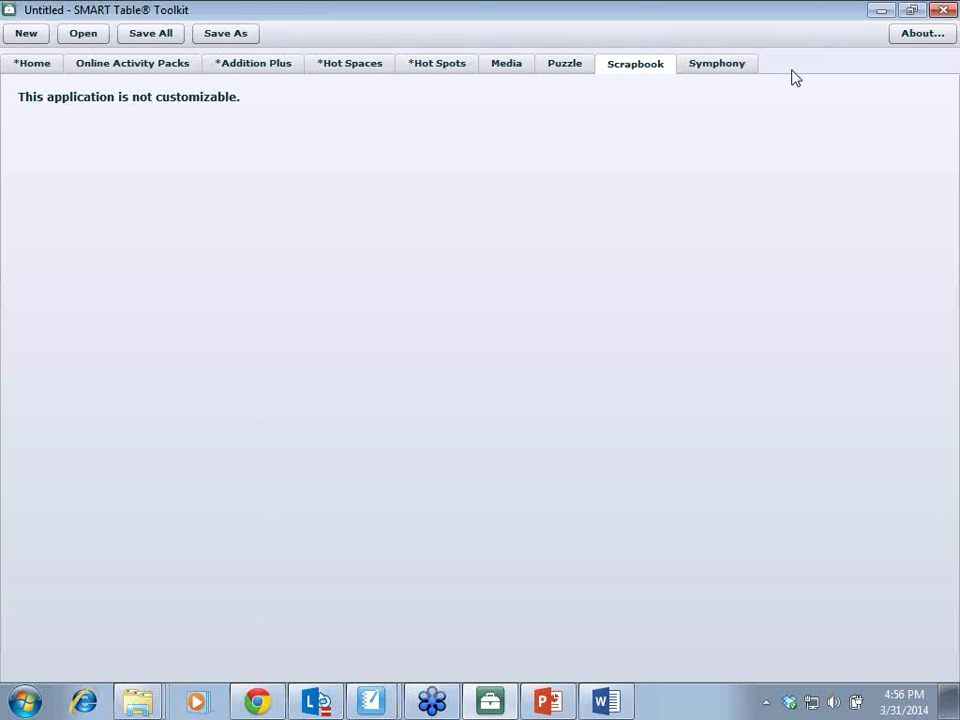
pyautogui.click(732, 67)
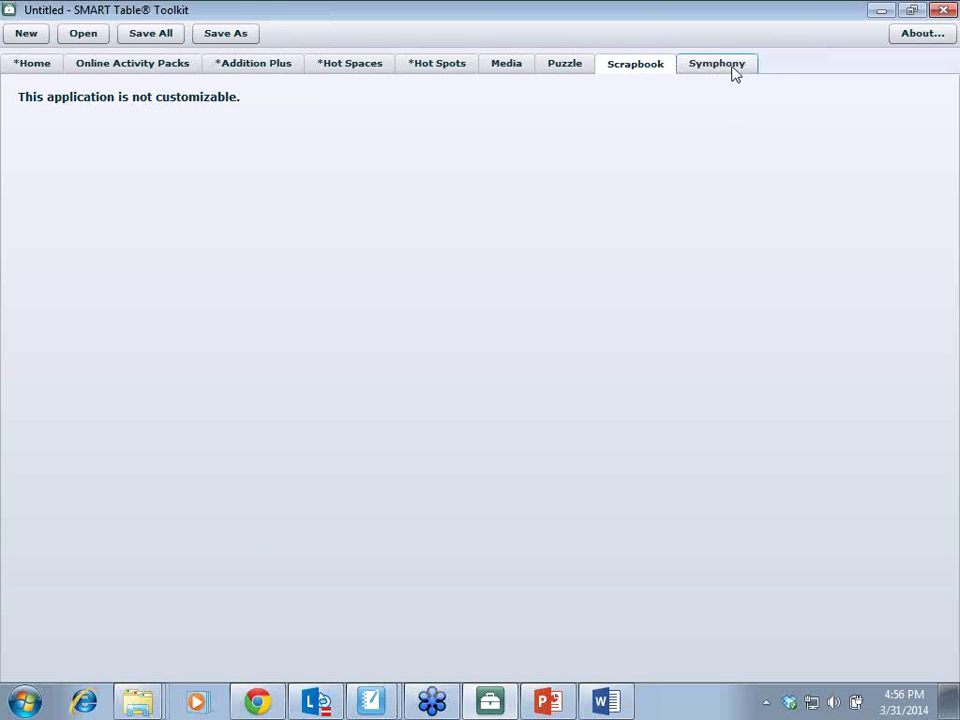
pyautogui.click(32, 65)
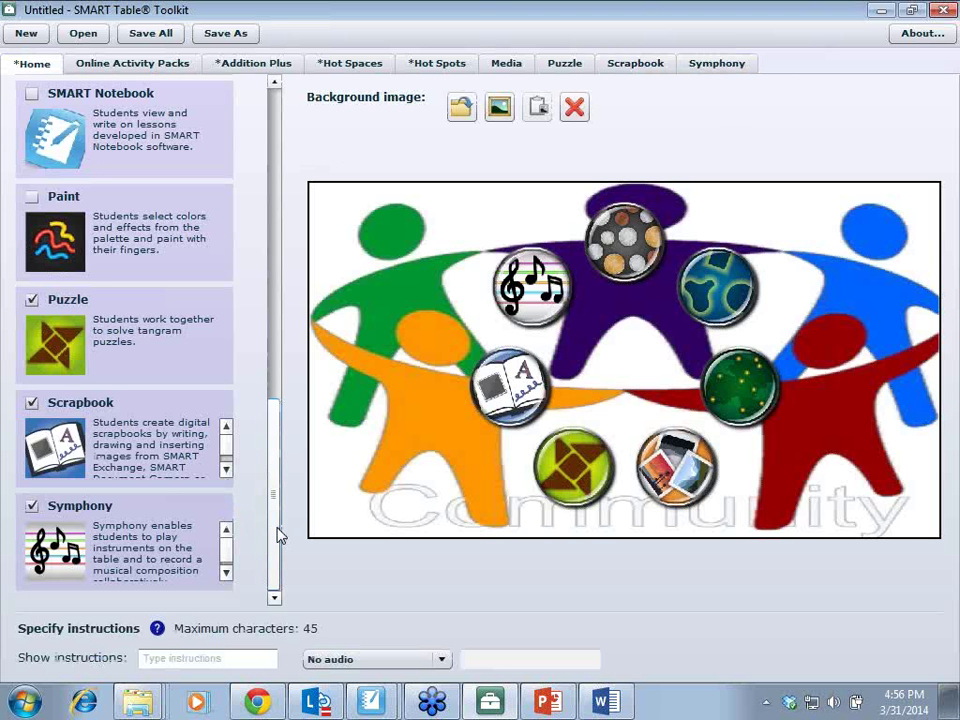
pyautogui.scroll(4, 280, 537)
pyautogui.scroll(-4, 253, 521)
pyautogui.scroll(1, 253, 521)
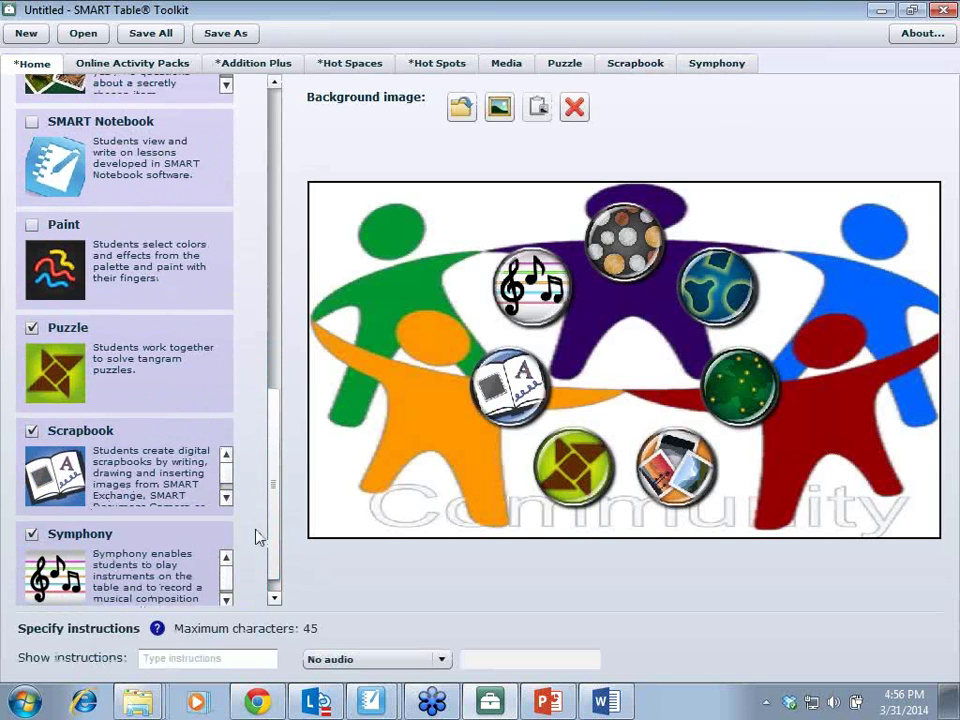
pyautogui.moveTo(272, 553); pyautogui.dragTo(285, 208)
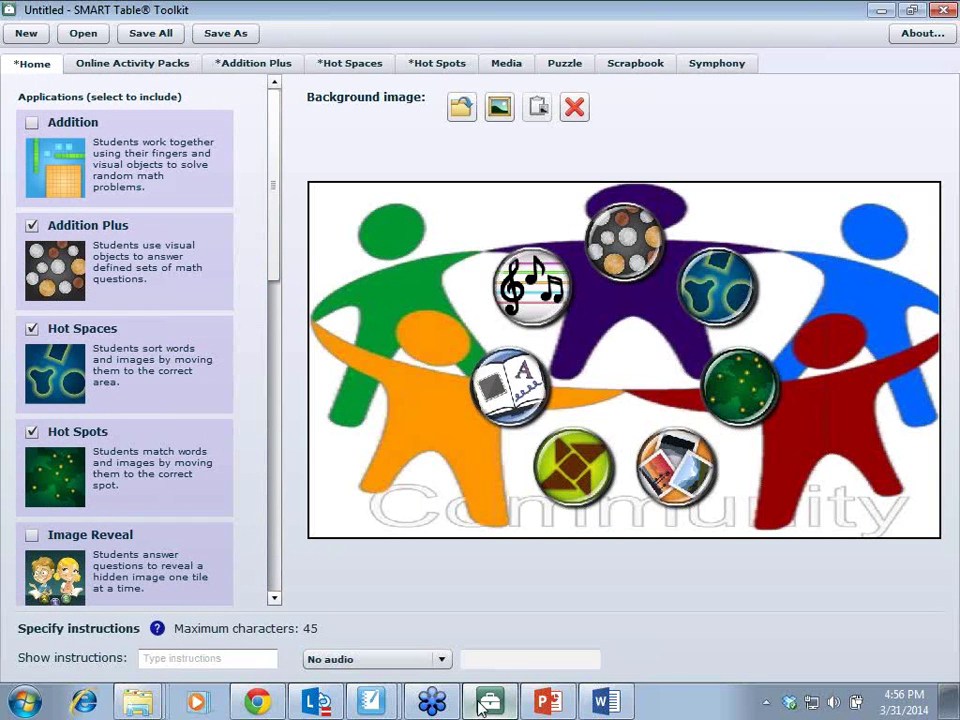
# Step: Switch back to the Word reminders document and review the Quick Guide steps and the application planning table on its last page
pyautogui.click(605, 703)
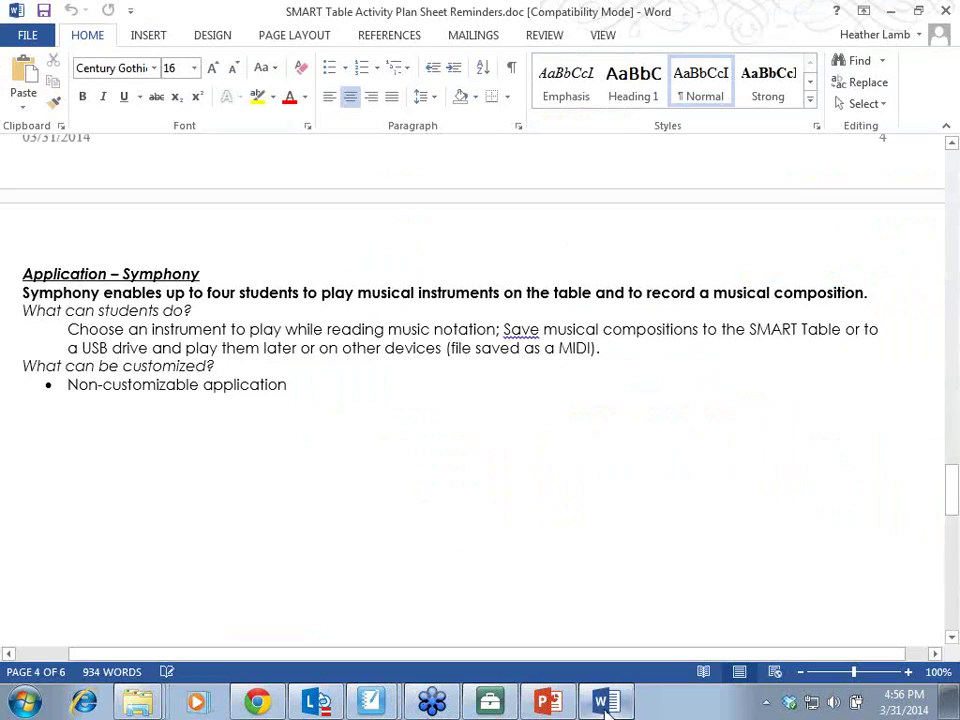
pyautogui.scroll(12, 300, 497)
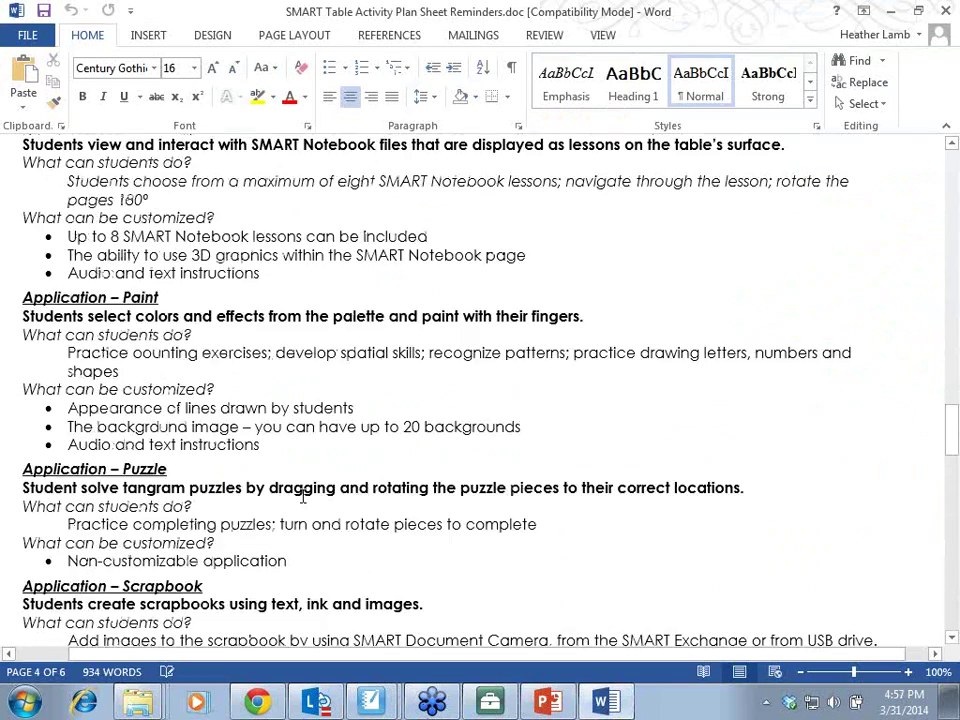
pyautogui.scroll(4, 300, 495)
pyautogui.scroll(-12, 309, 504)
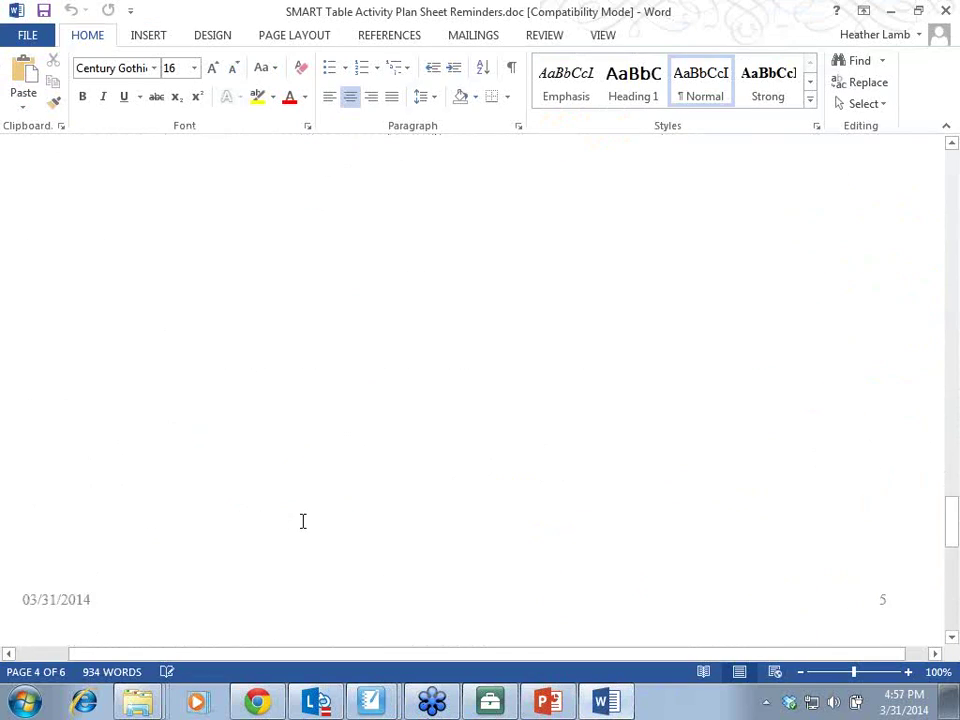
pyautogui.scroll(-10, 303, 521)
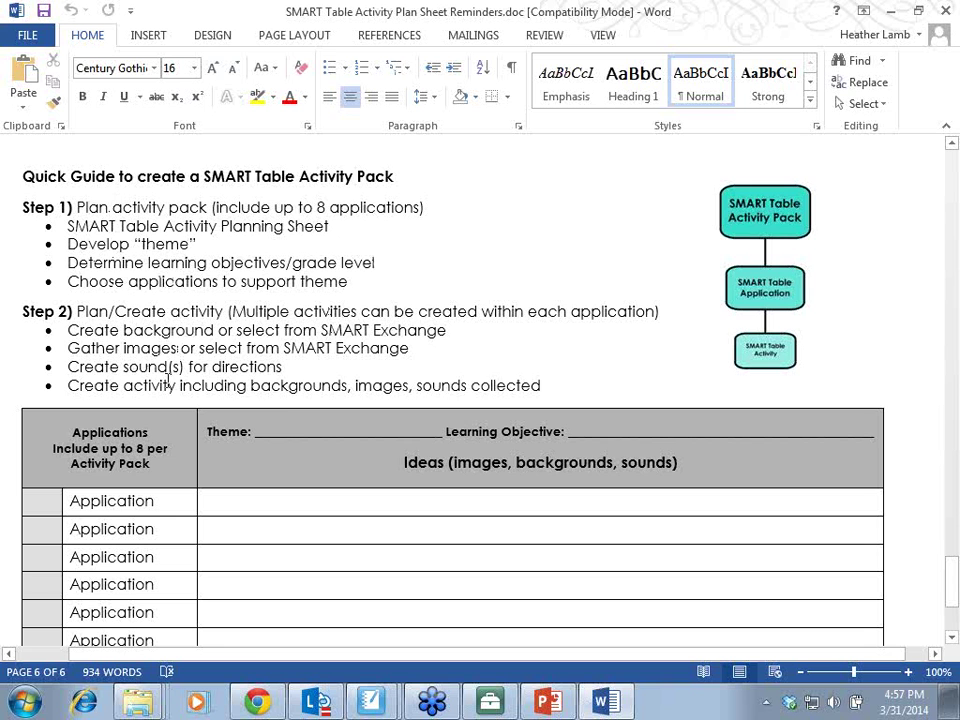
pyautogui.scroll(-3, 196, 356)
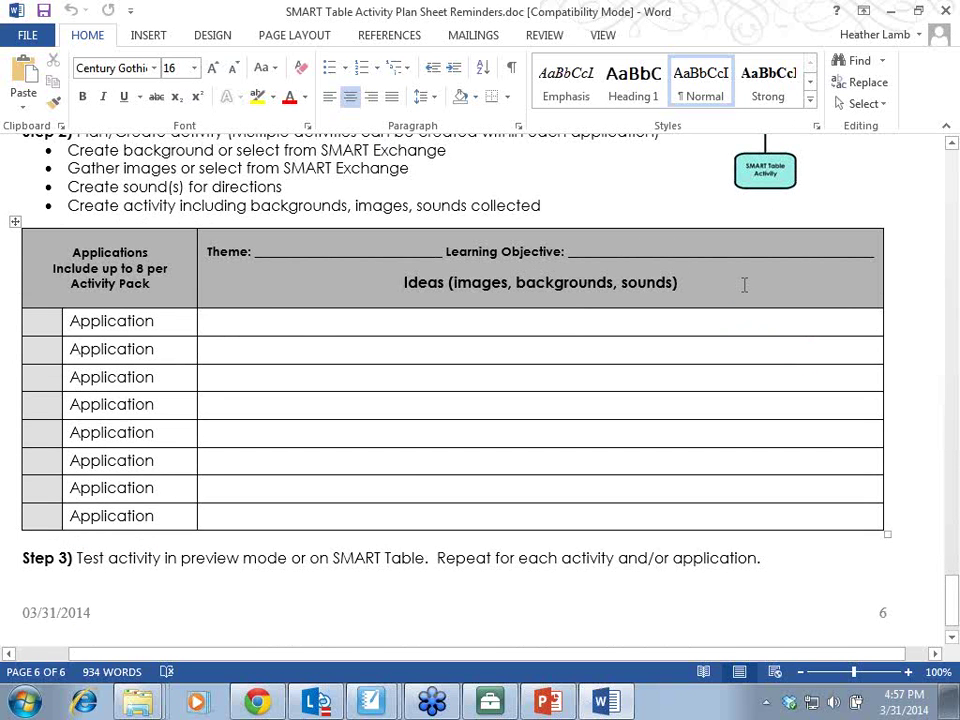
pyautogui.scroll(2, 872, 376)
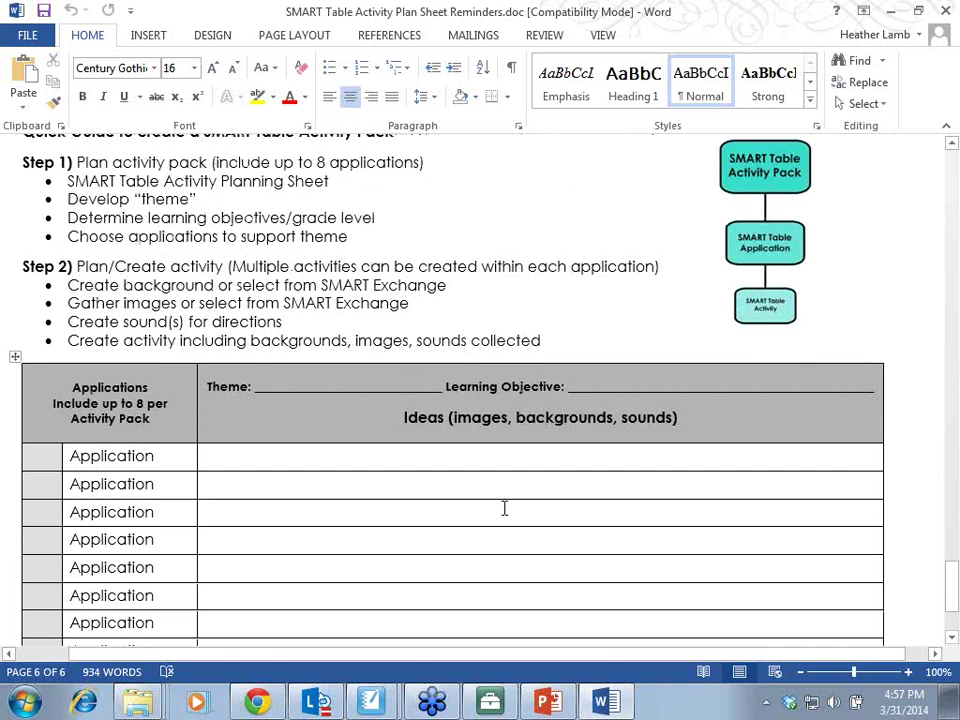
# Step: Switch to the March 31 - SMART Table Virtual User Group notebook, maximize it and advance to the What's New! page
pyautogui.moveTo(376, 706)
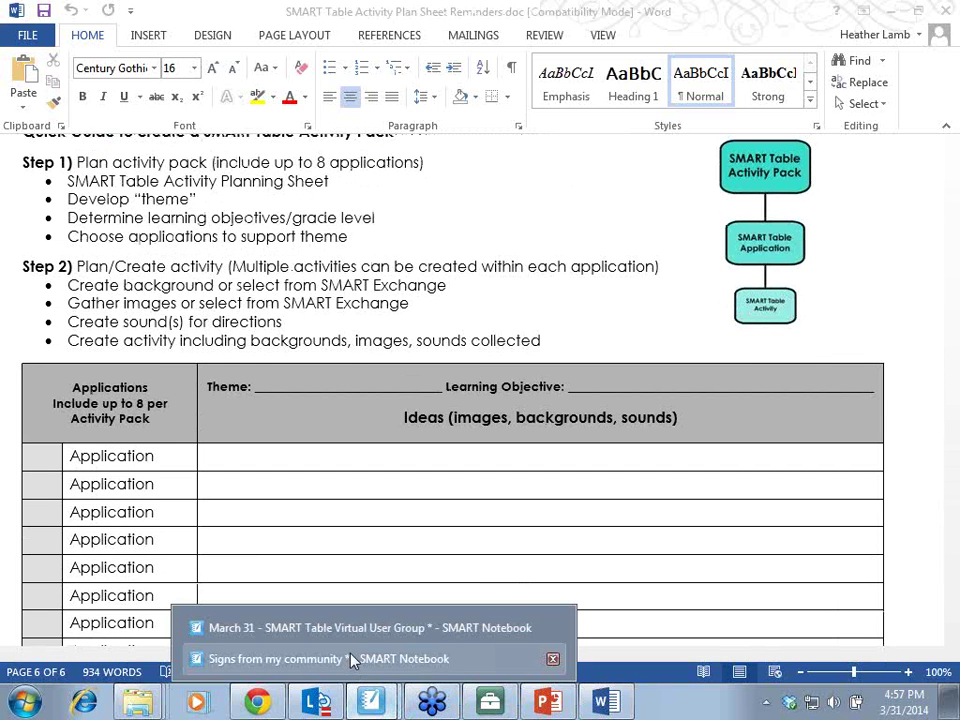
pyautogui.click(379, 627)
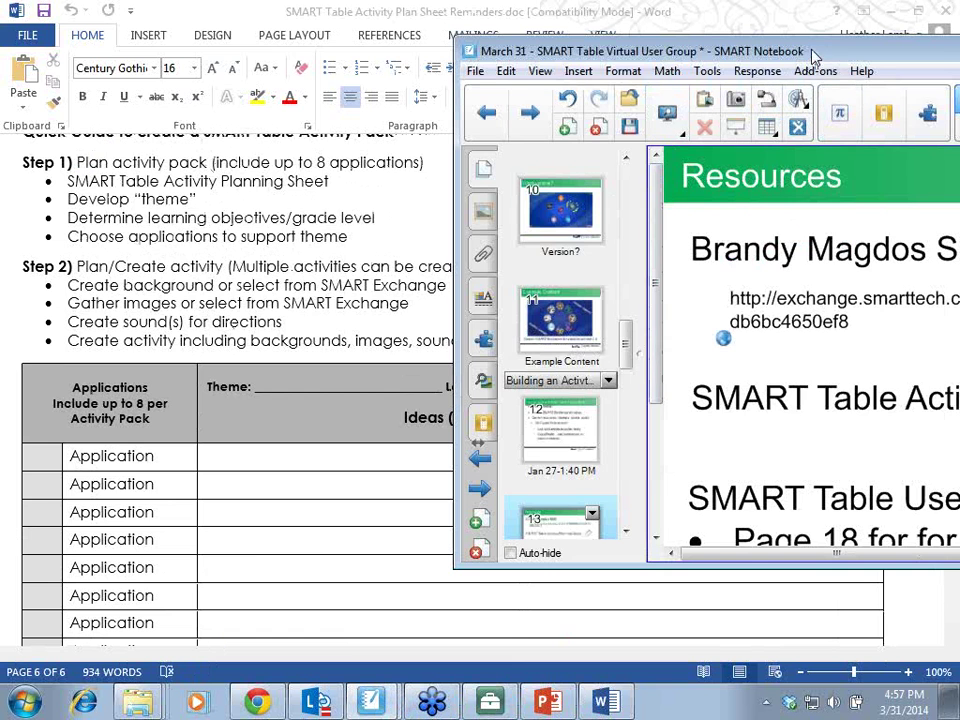
pyautogui.moveTo(815, 57); pyautogui.dragTo(392, 47)
pyautogui.doubleClick(392, 47)
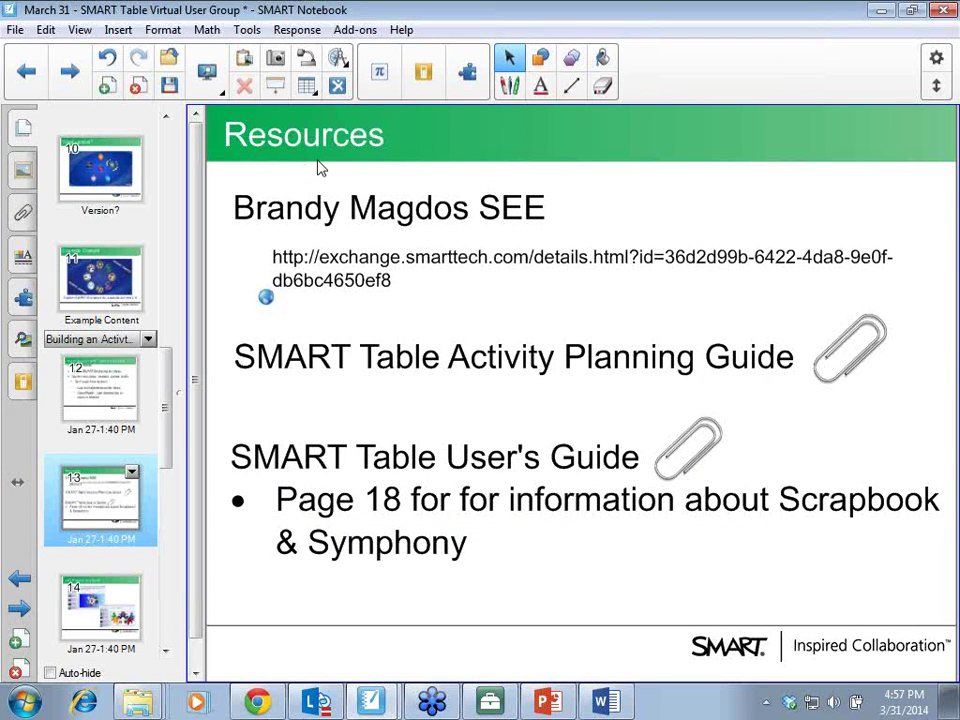
pyautogui.click(72, 76)
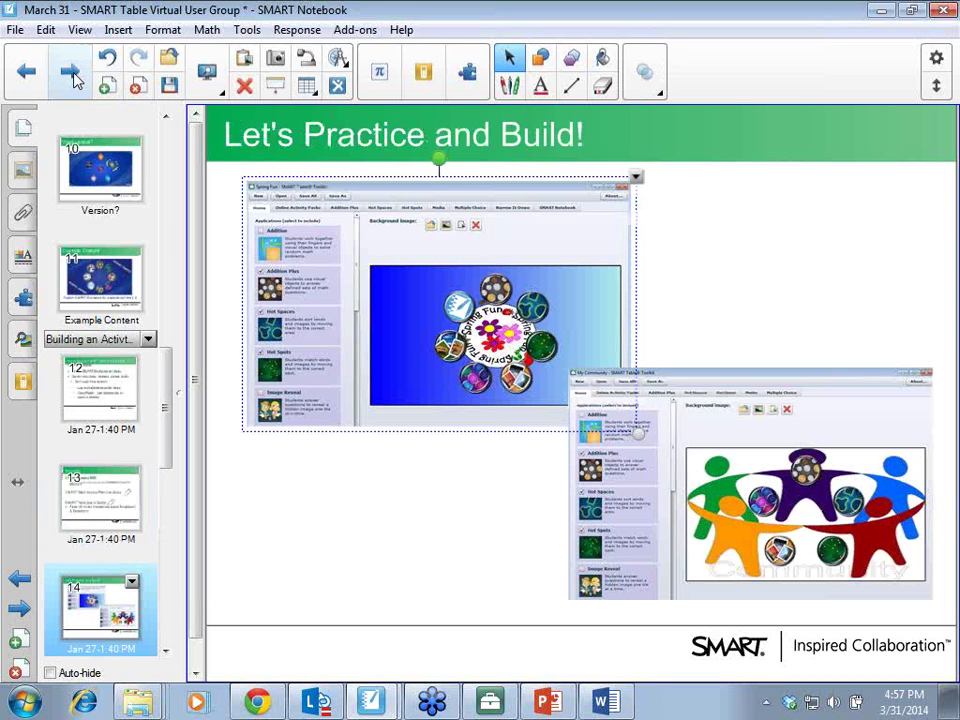
pyautogui.click(72, 76)
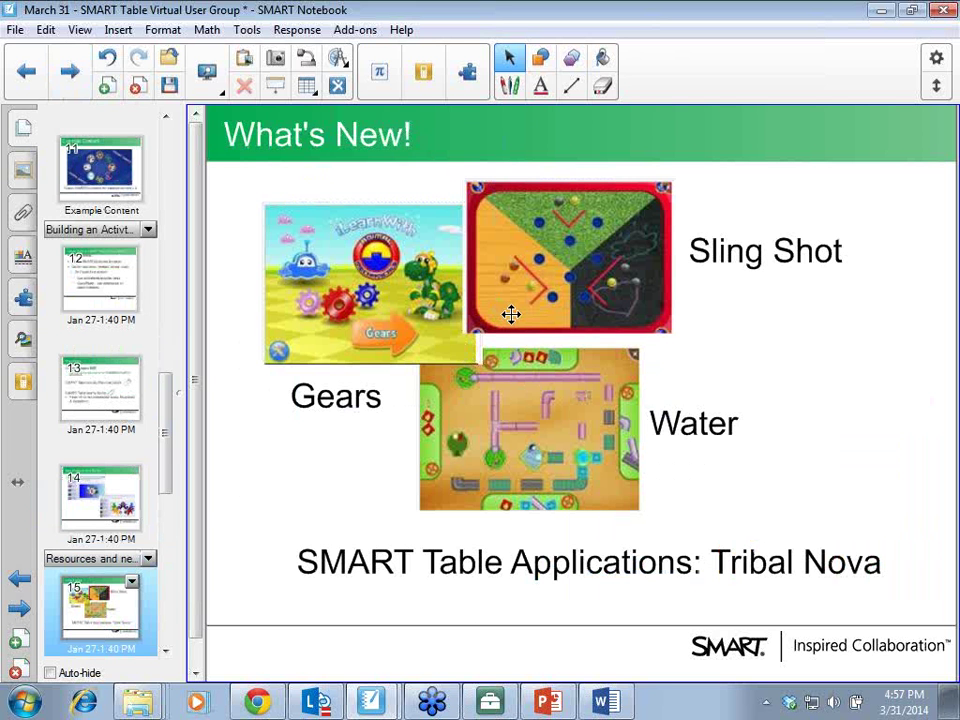
# Step: Switch to Chrome, load exchange.smarttech.com in the current preview tab and browse the SMART Table applications by file type
pyautogui.click(258, 704)
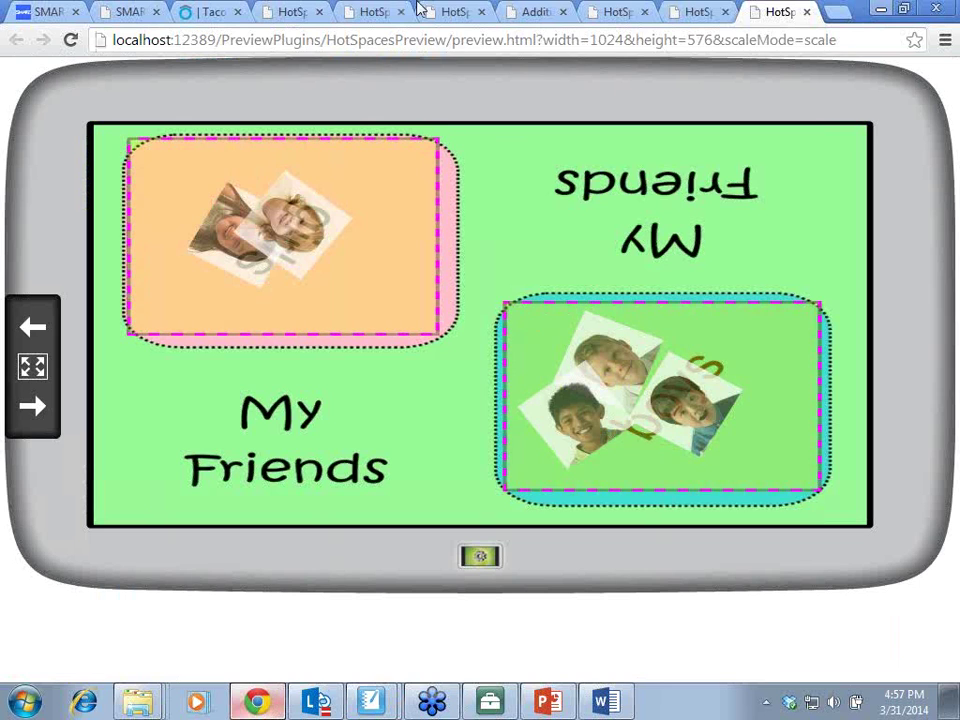
pyautogui.click(369, 43)
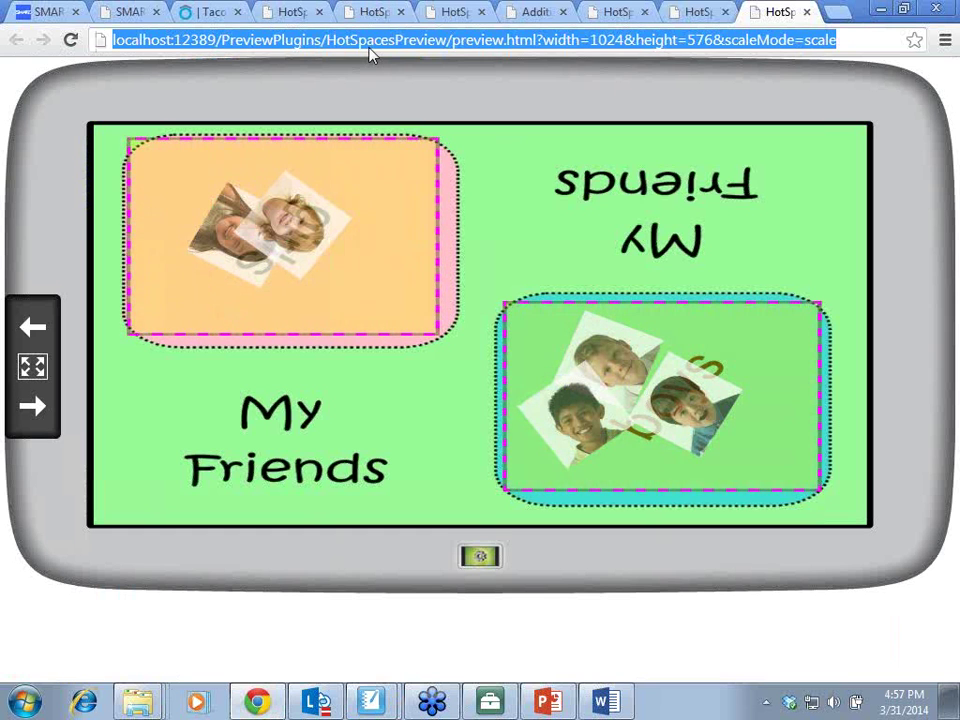
pyautogui.write('e')
pyautogui.press('Return')
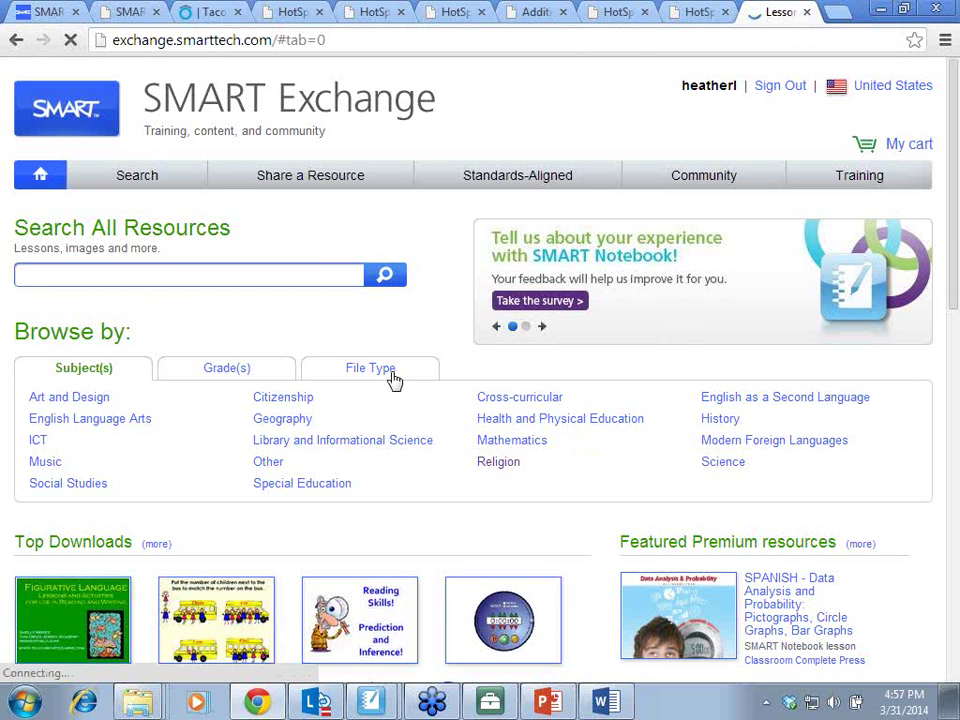
pyautogui.click(390, 372)
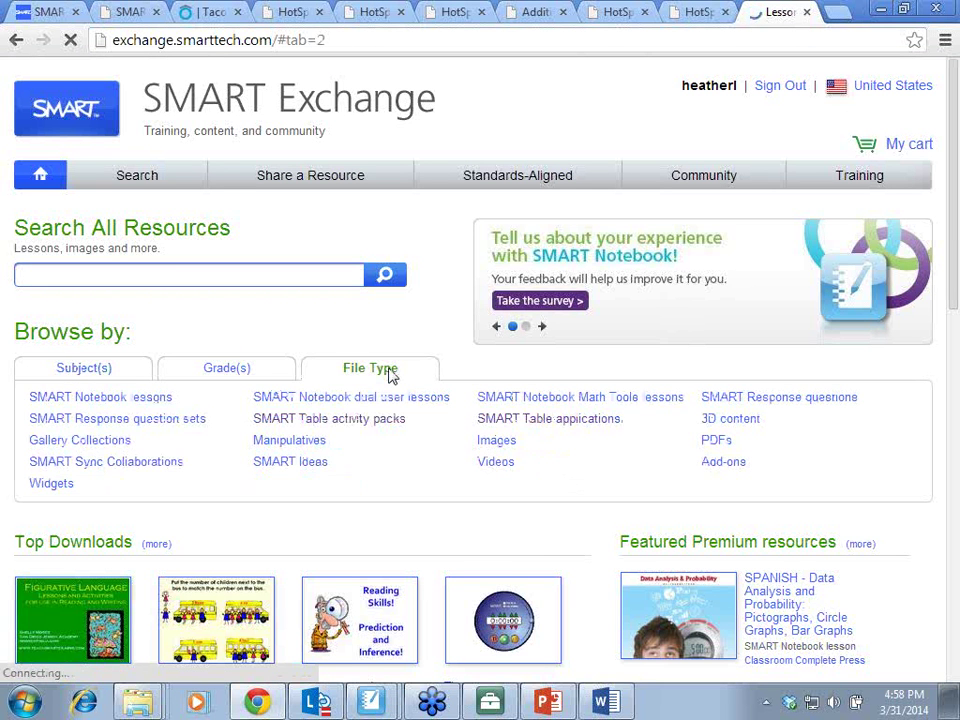
pyautogui.click(531, 422)
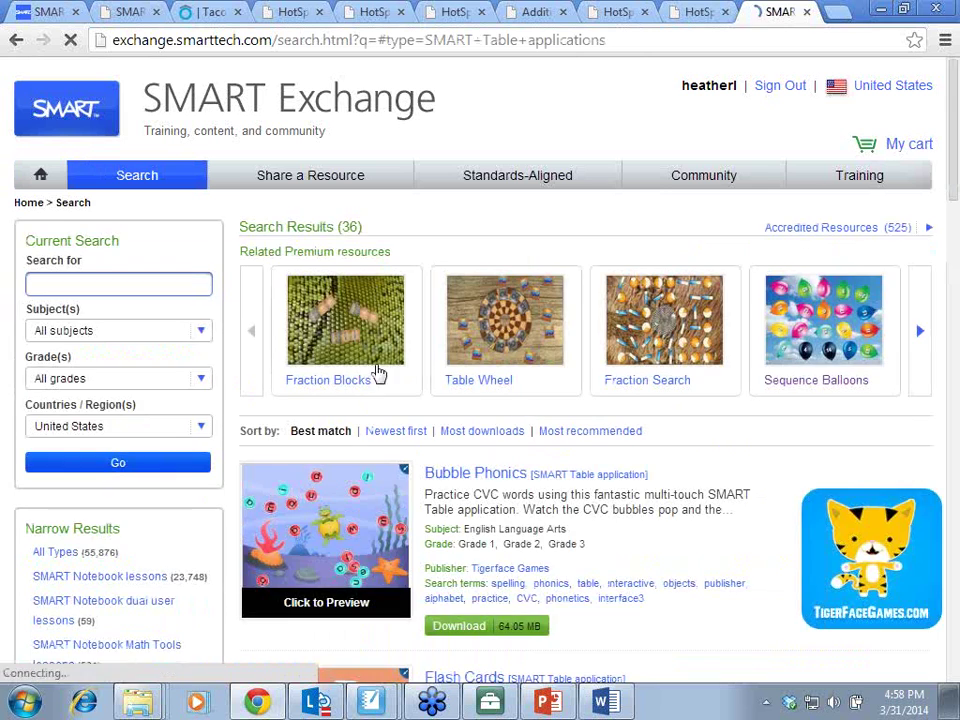
# Step: Sort the SMART Table applications by newest first and review the latest listings, including the iLearnWith Animal Mechanicals Slingshots, Gears and Water apps
pyautogui.click(397, 433)
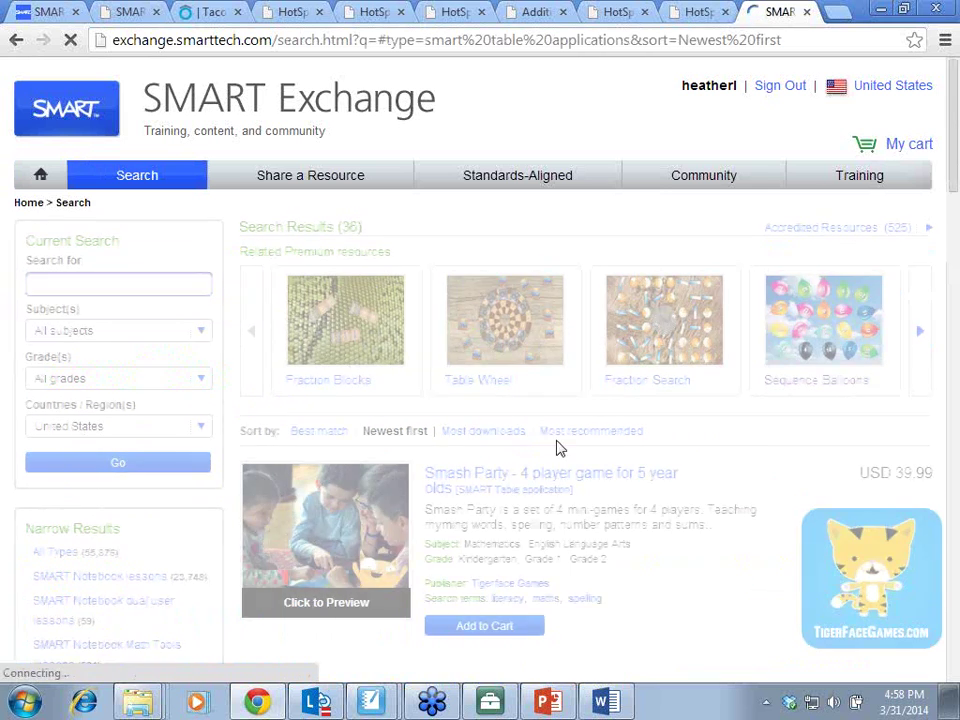
pyautogui.scroll(-4, 543, 452)
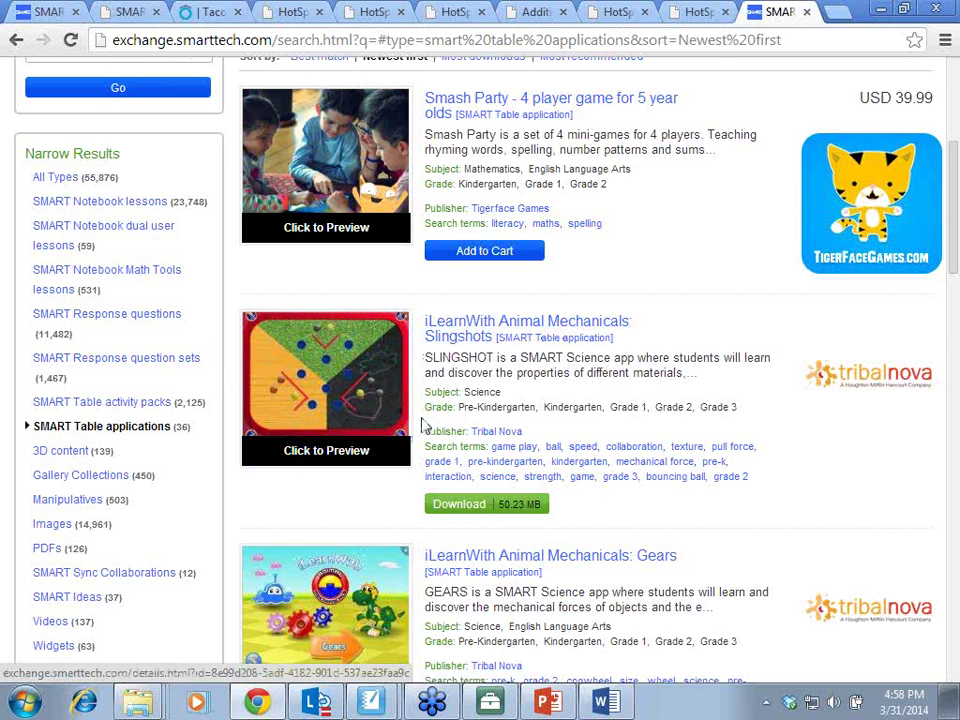
pyautogui.scroll(-3, 693, 370)
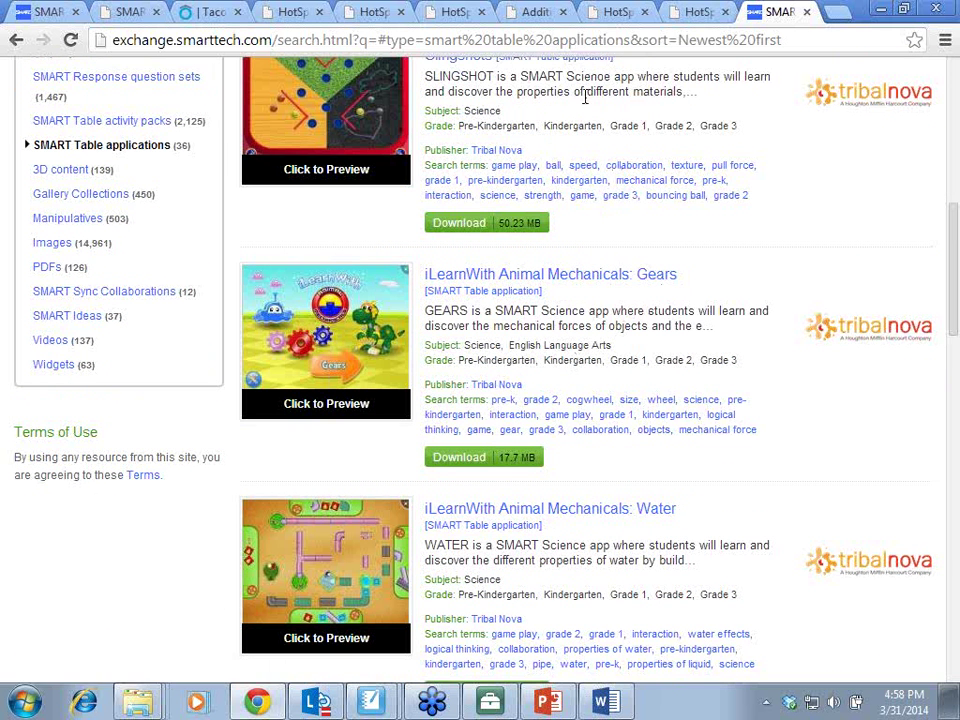
pyautogui.scroll(1, 598, 82)
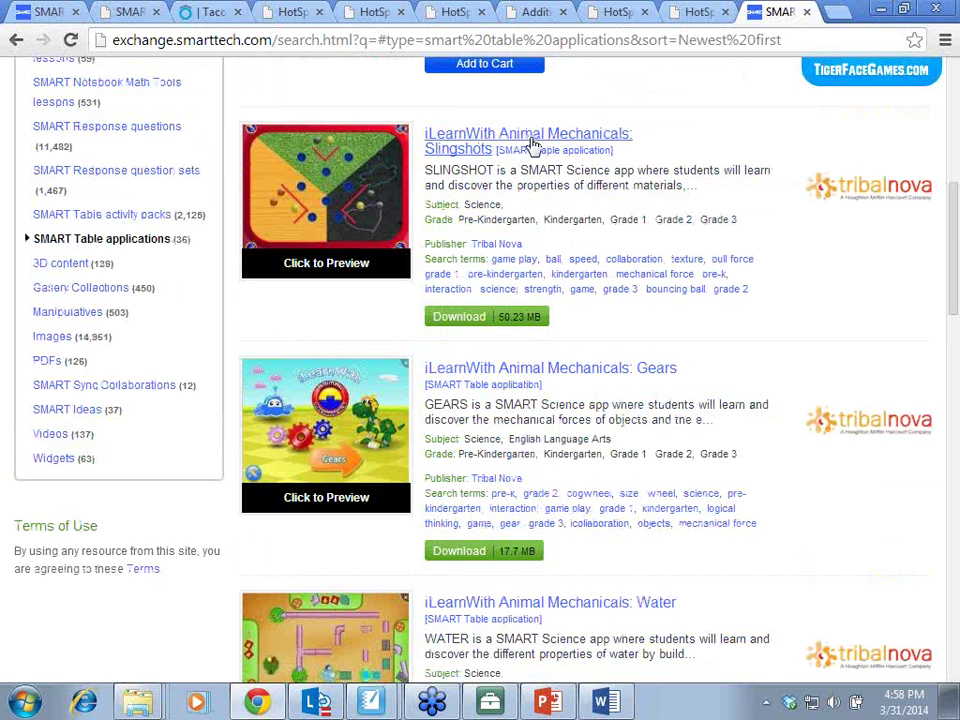
pyautogui.scroll(-2, 498, 380)
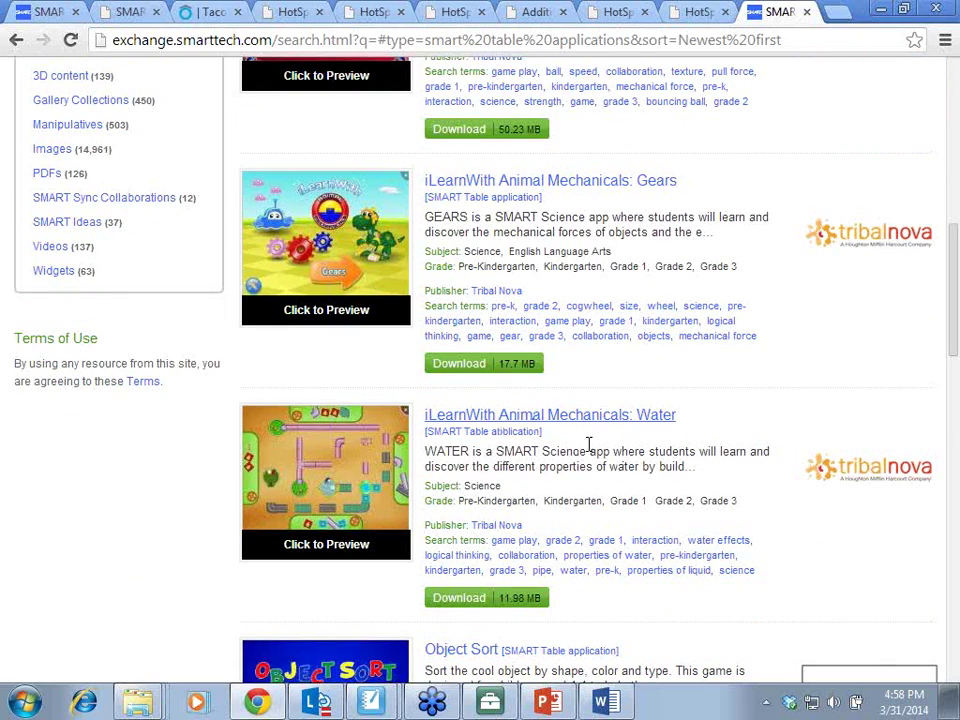
pyautogui.scroll(3, 591, 448)
pyautogui.scroll(3, 590, 455)
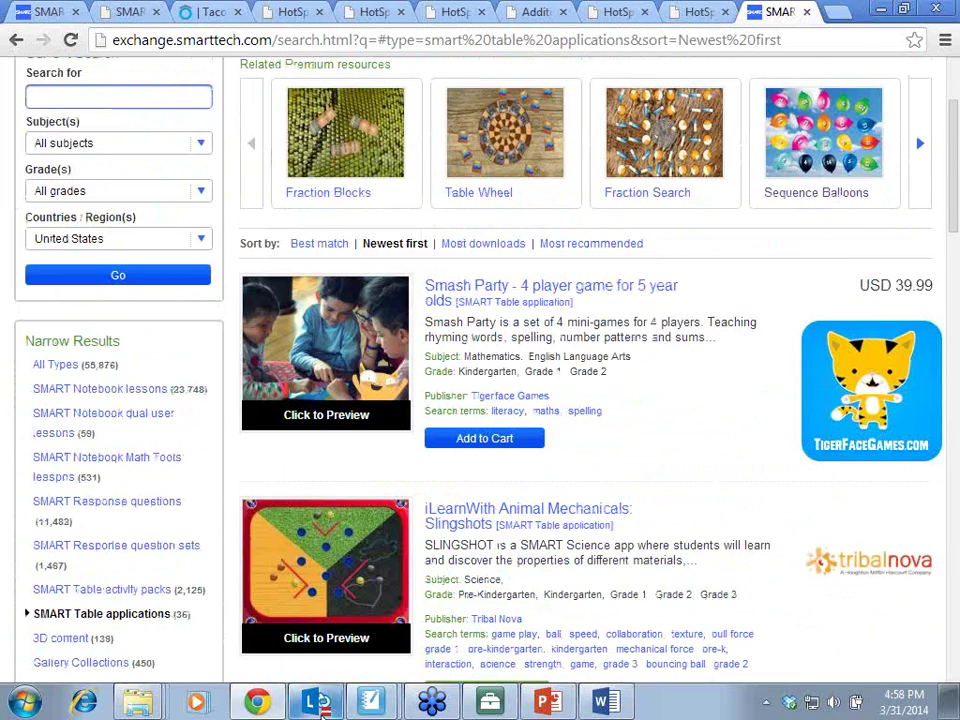
# Step: Switch to the March 31 - SMART Table Virtual User Group notebook and show the SMART Exchange page, followed by the YouTube page
pyautogui.moveTo(386, 708)
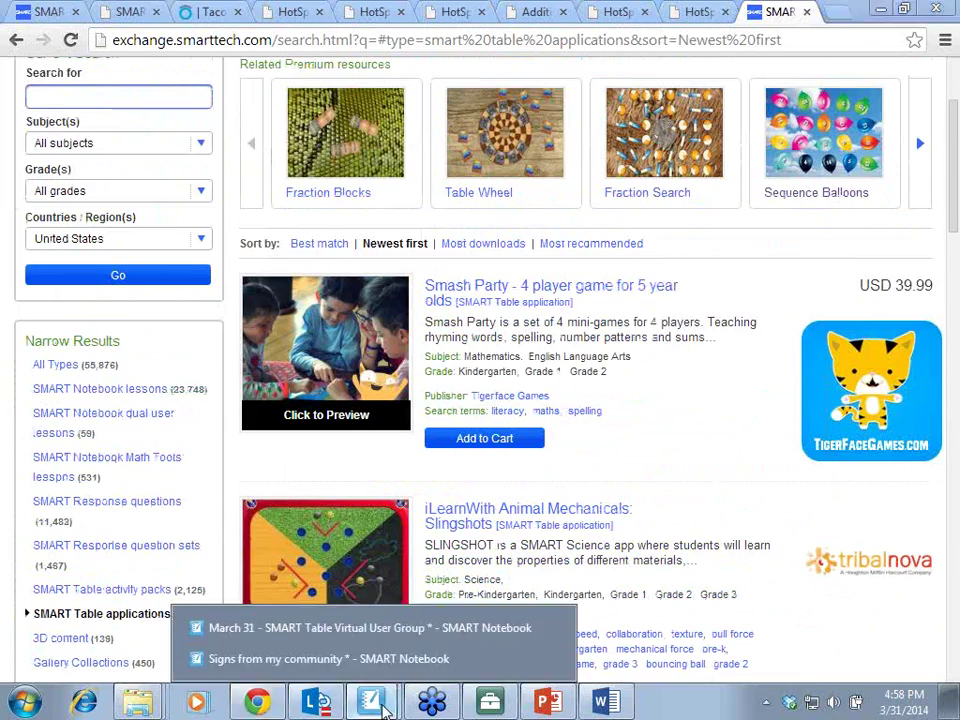
pyautogui.click(370, 628)
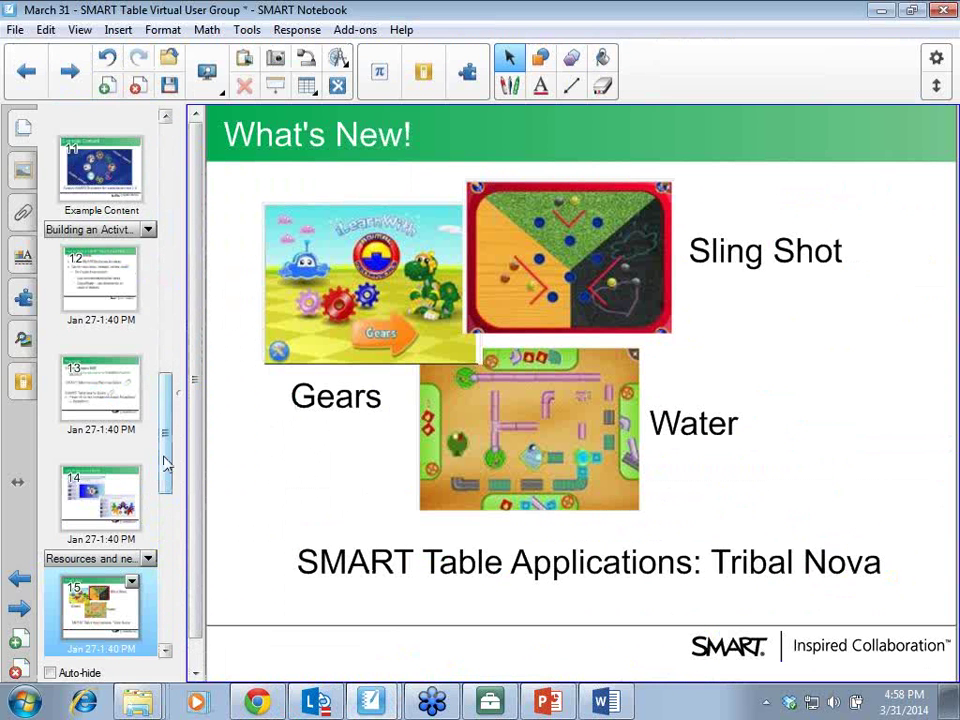
pyautogui.scroll(-3, 116, 399)
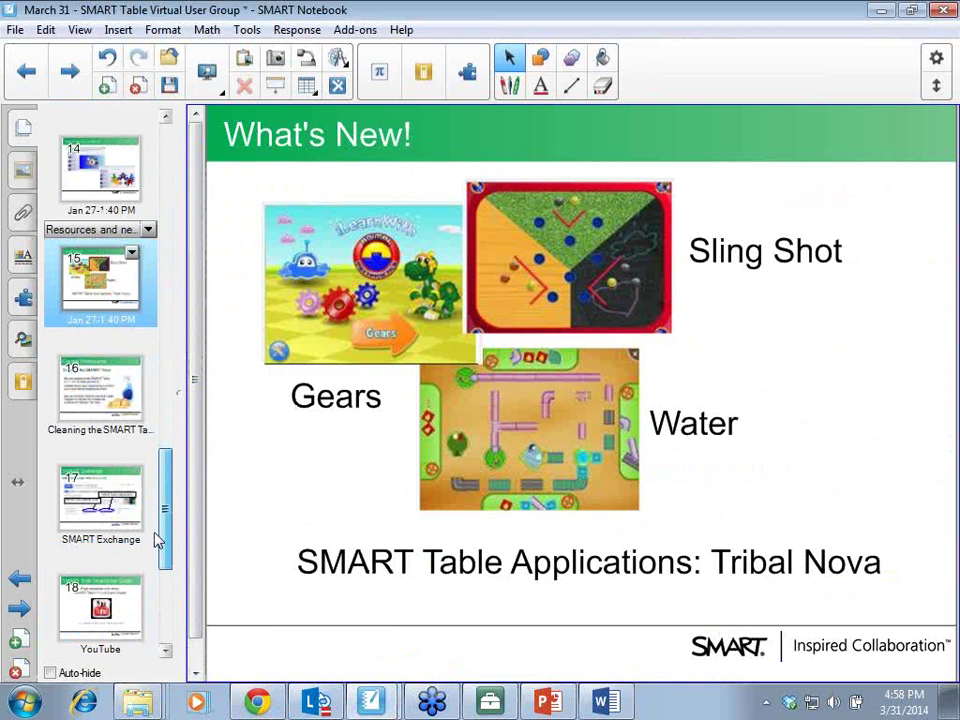
pyautogui.click(84, 505)
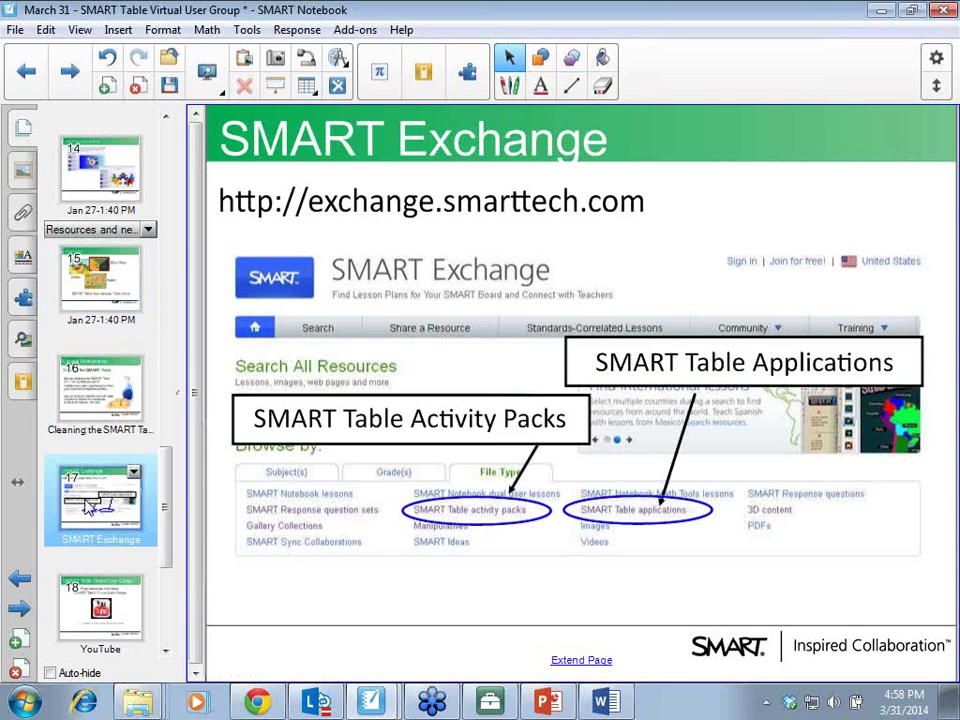
pyautogui.click(96, 615)
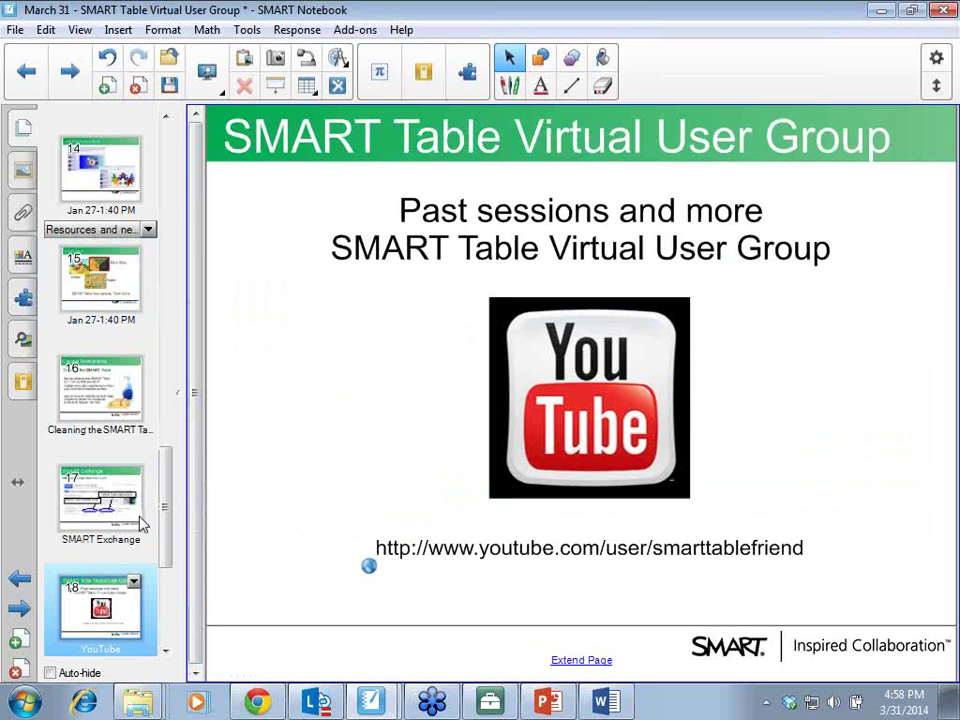
# Step: Show both Educator2Educator resource pages in turn and finish on the closing Questions page
pyautogui.moveTo(165, 532); pyautogui.dragTo(165, 585)
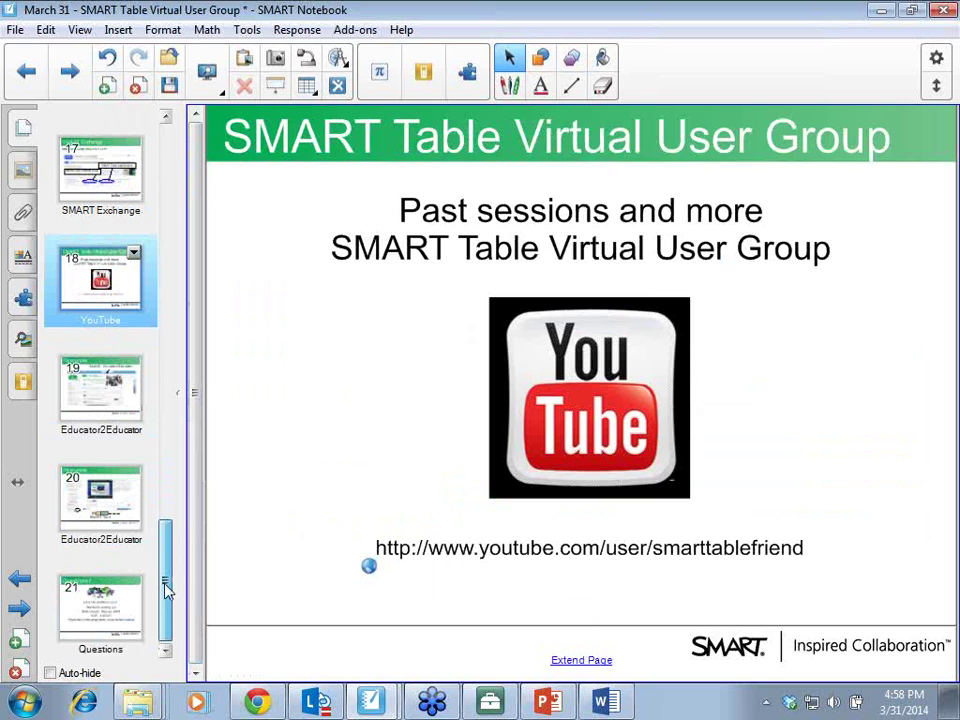
pyautogui.click(97, 397)
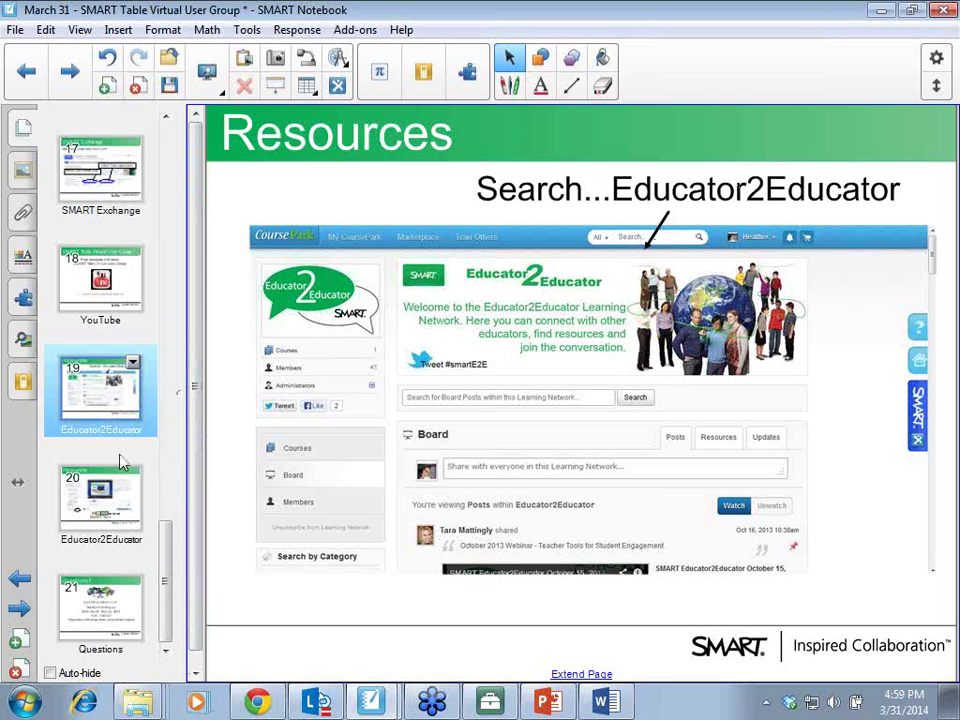
pyautogui.click(117, 507)
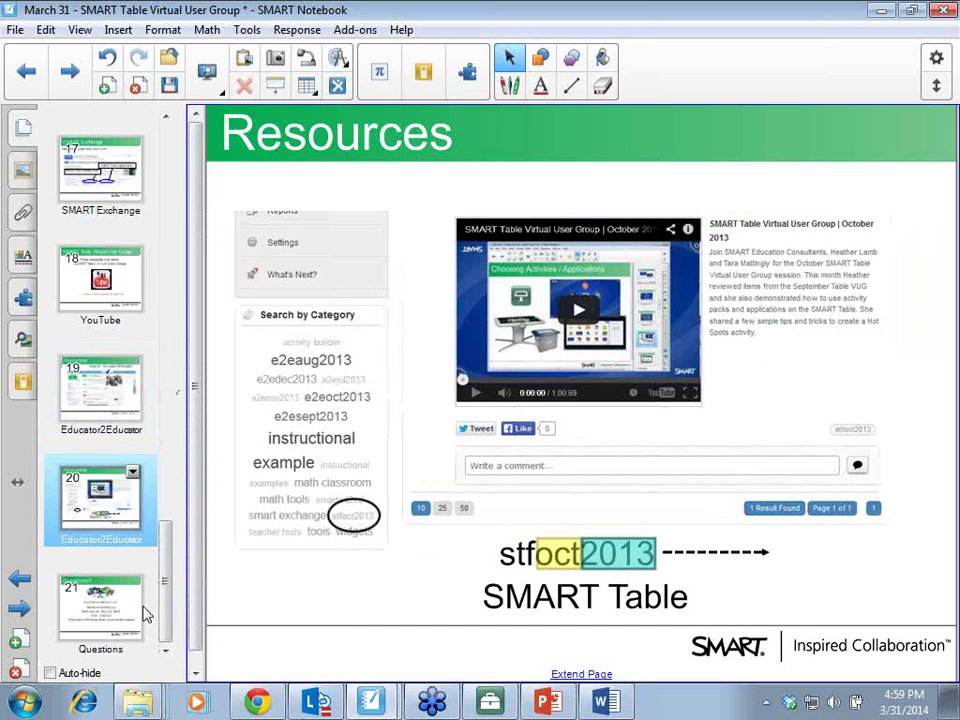
pyautogui.click(97, 608)
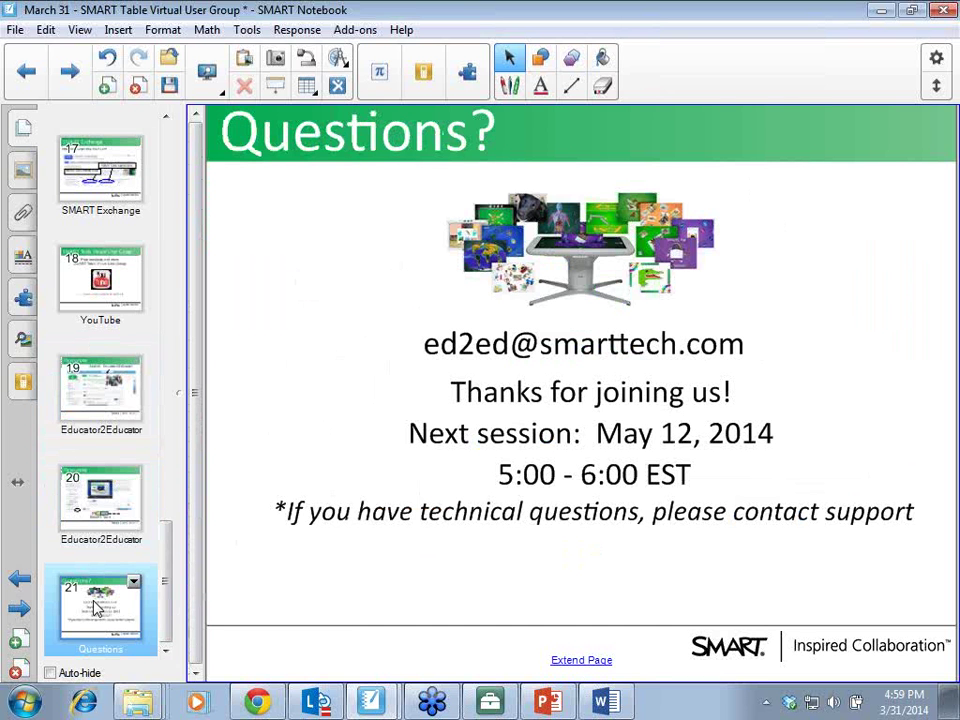